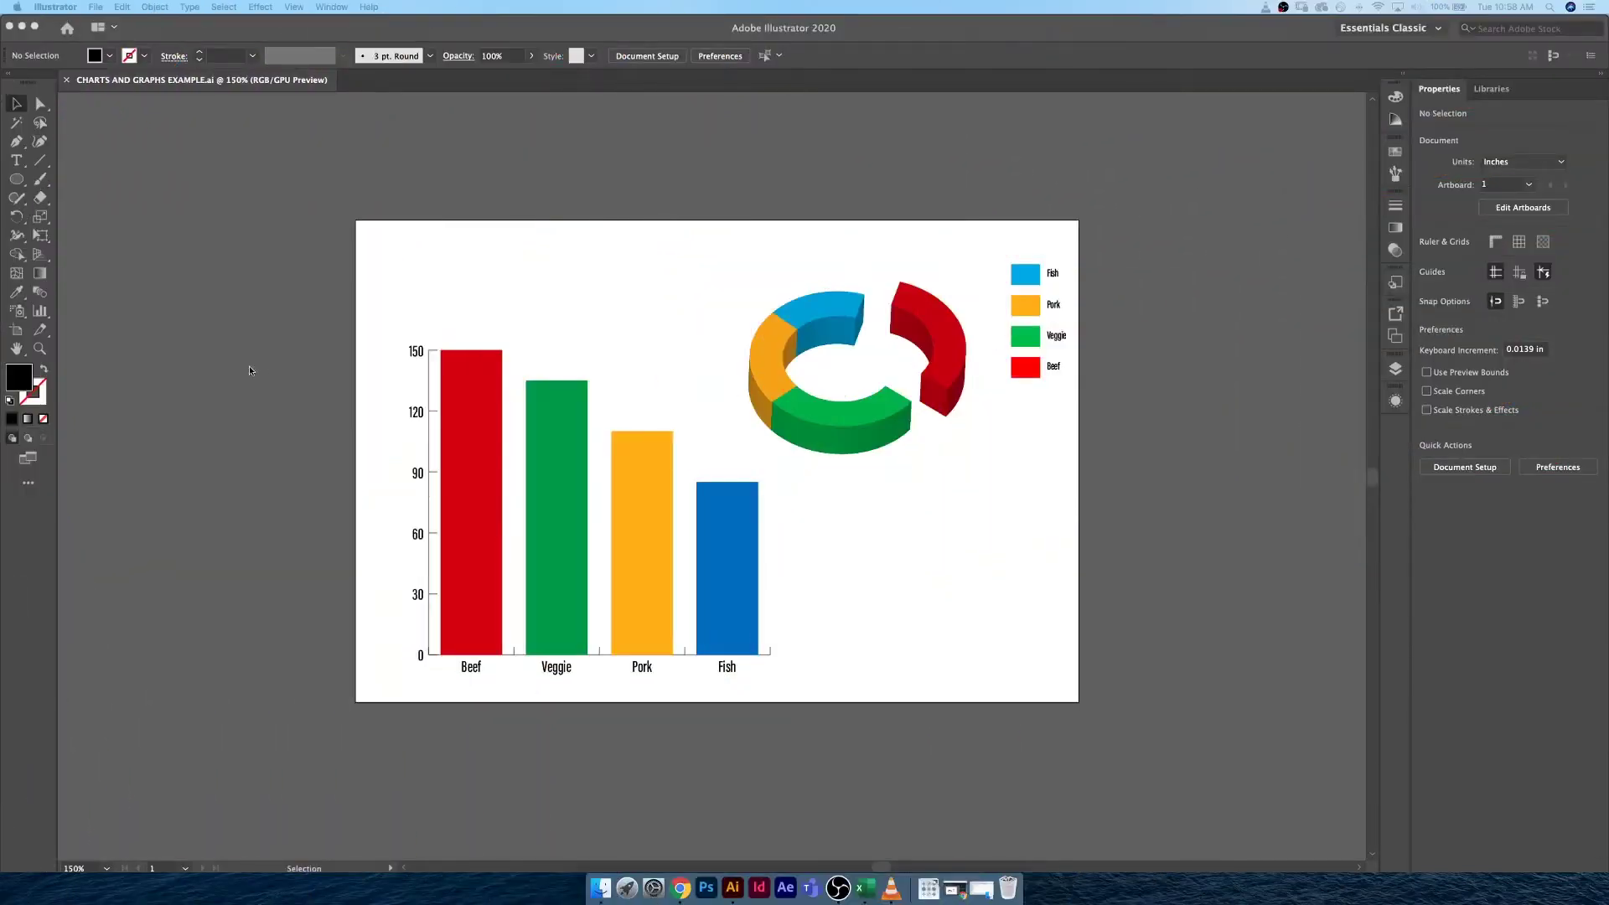
- Create a new 6 × 4 in Illustrator document, Untitled-2, with a blank artboard
left_click(165, 372)
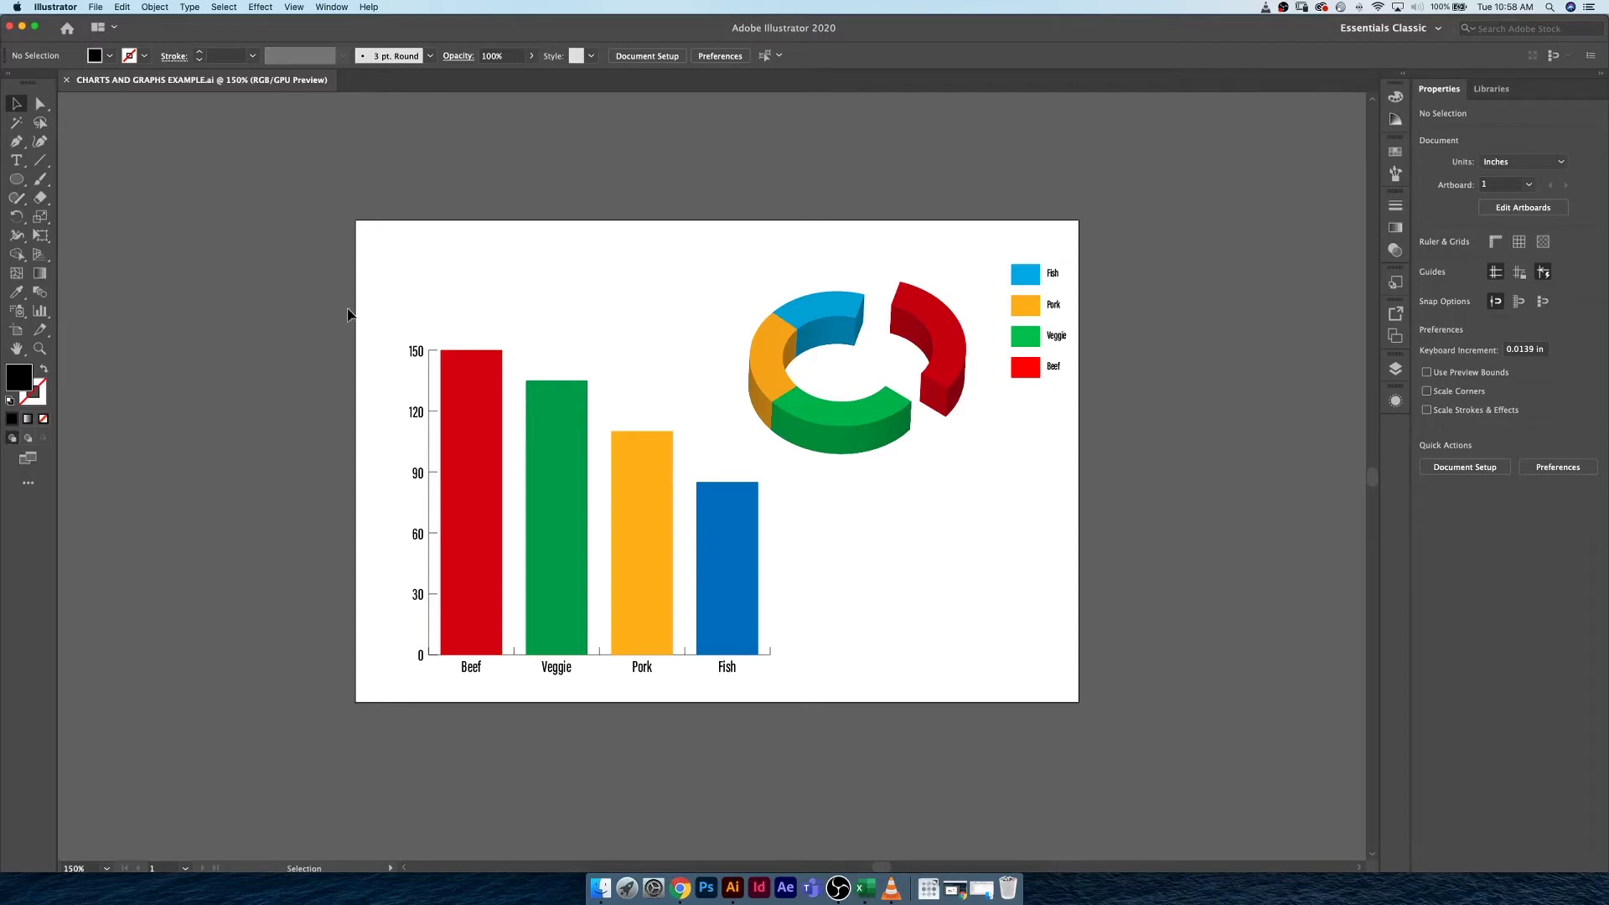
left_click(95, 7)
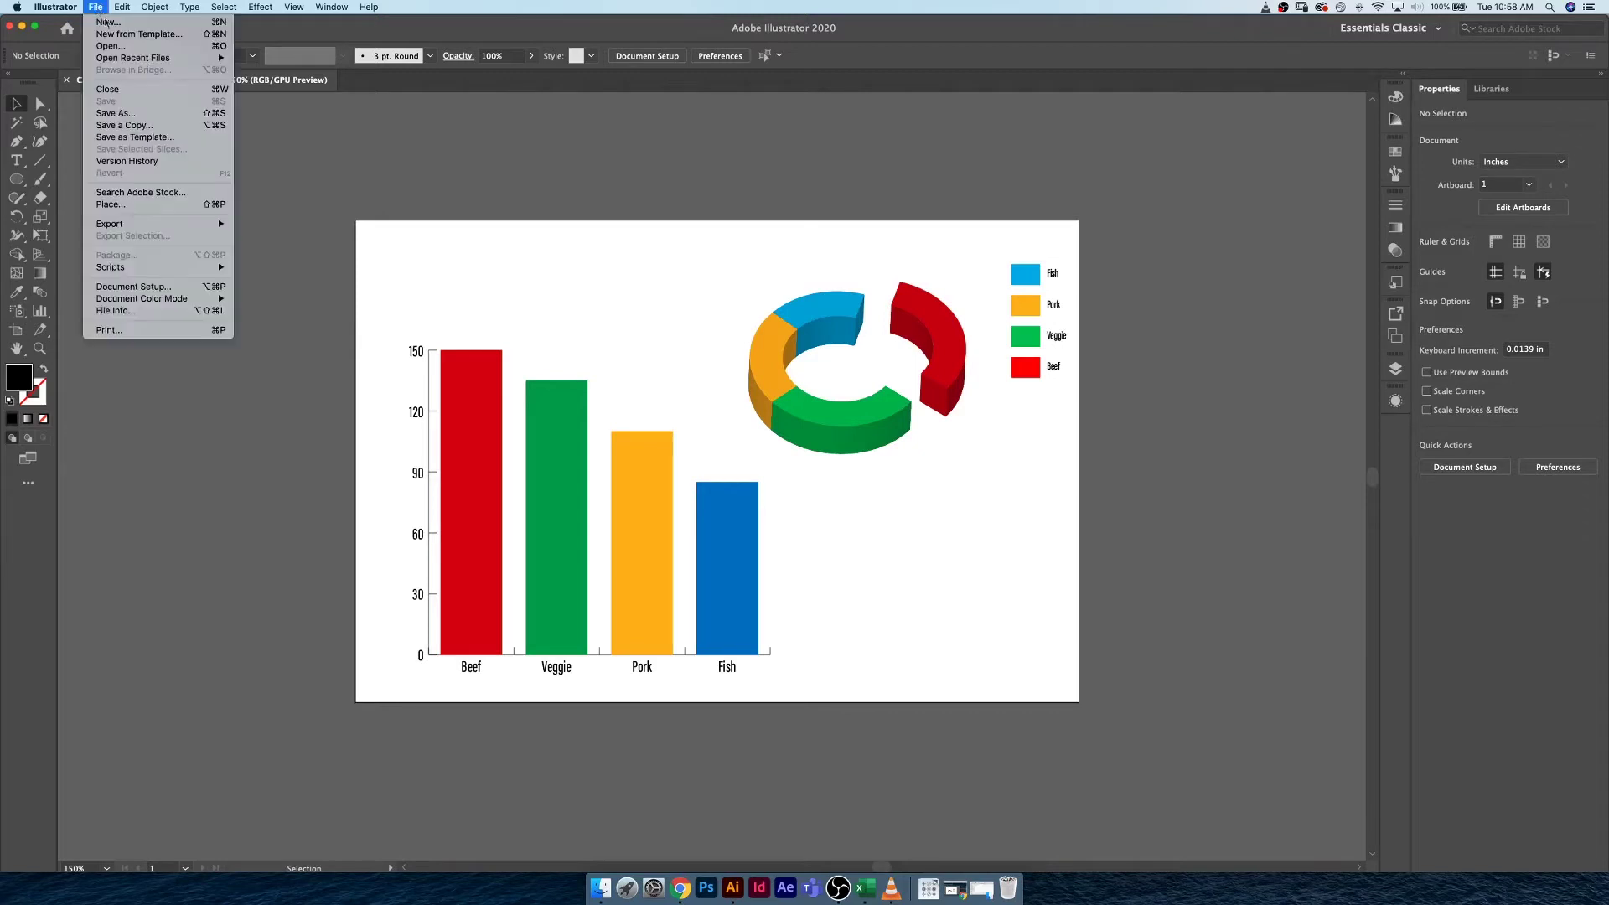
key("Escape")
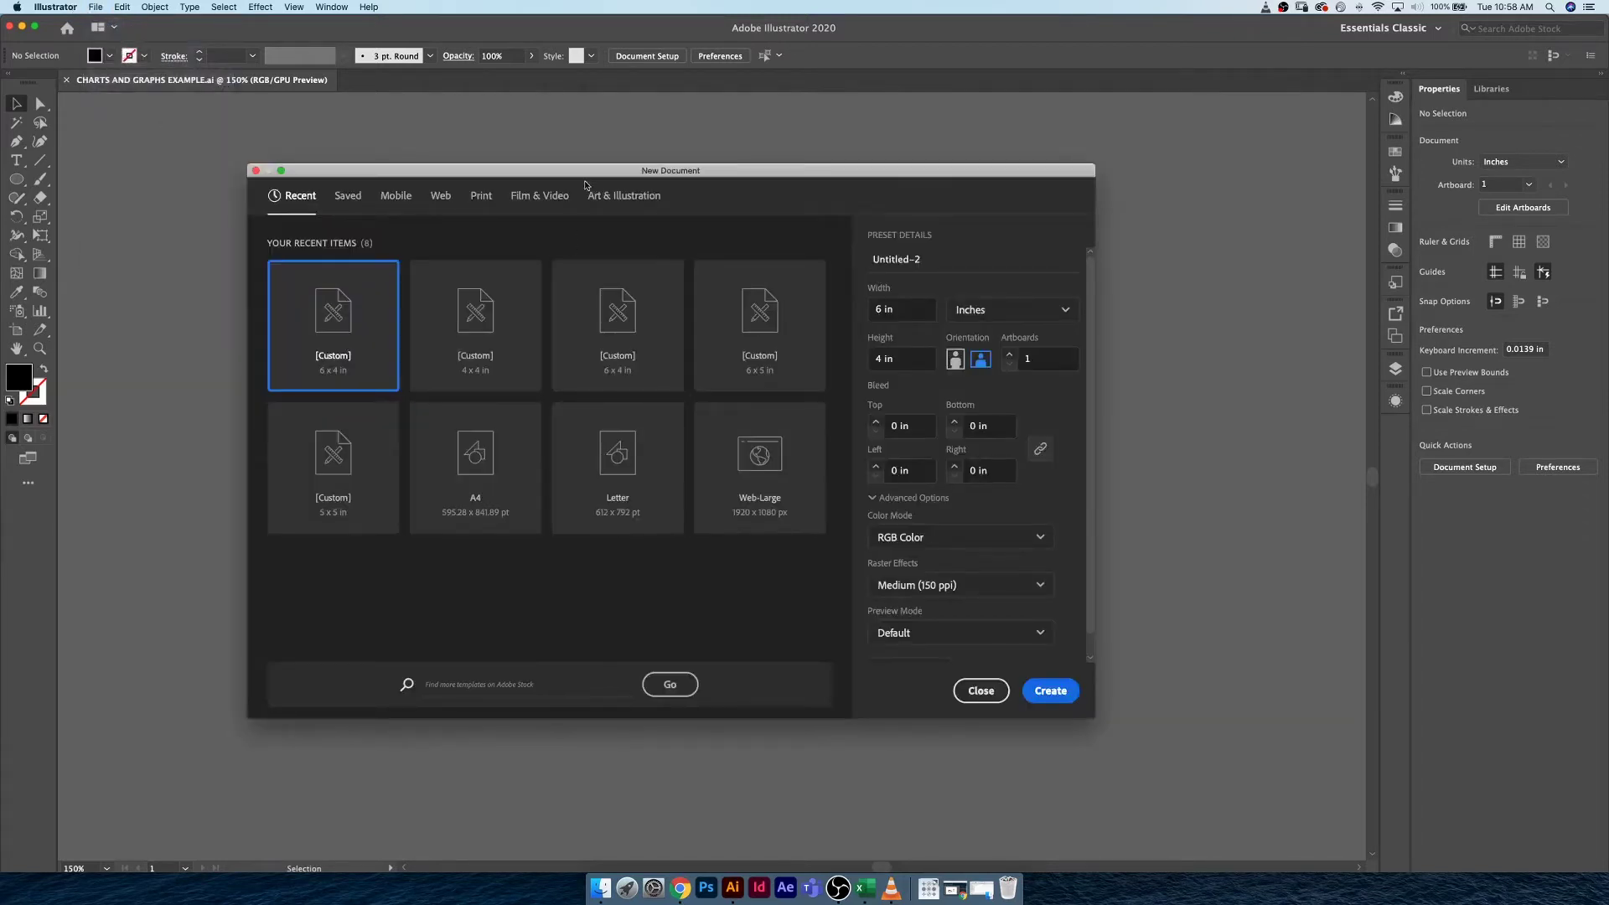
left_click_drag(586, 176, 580, 154)
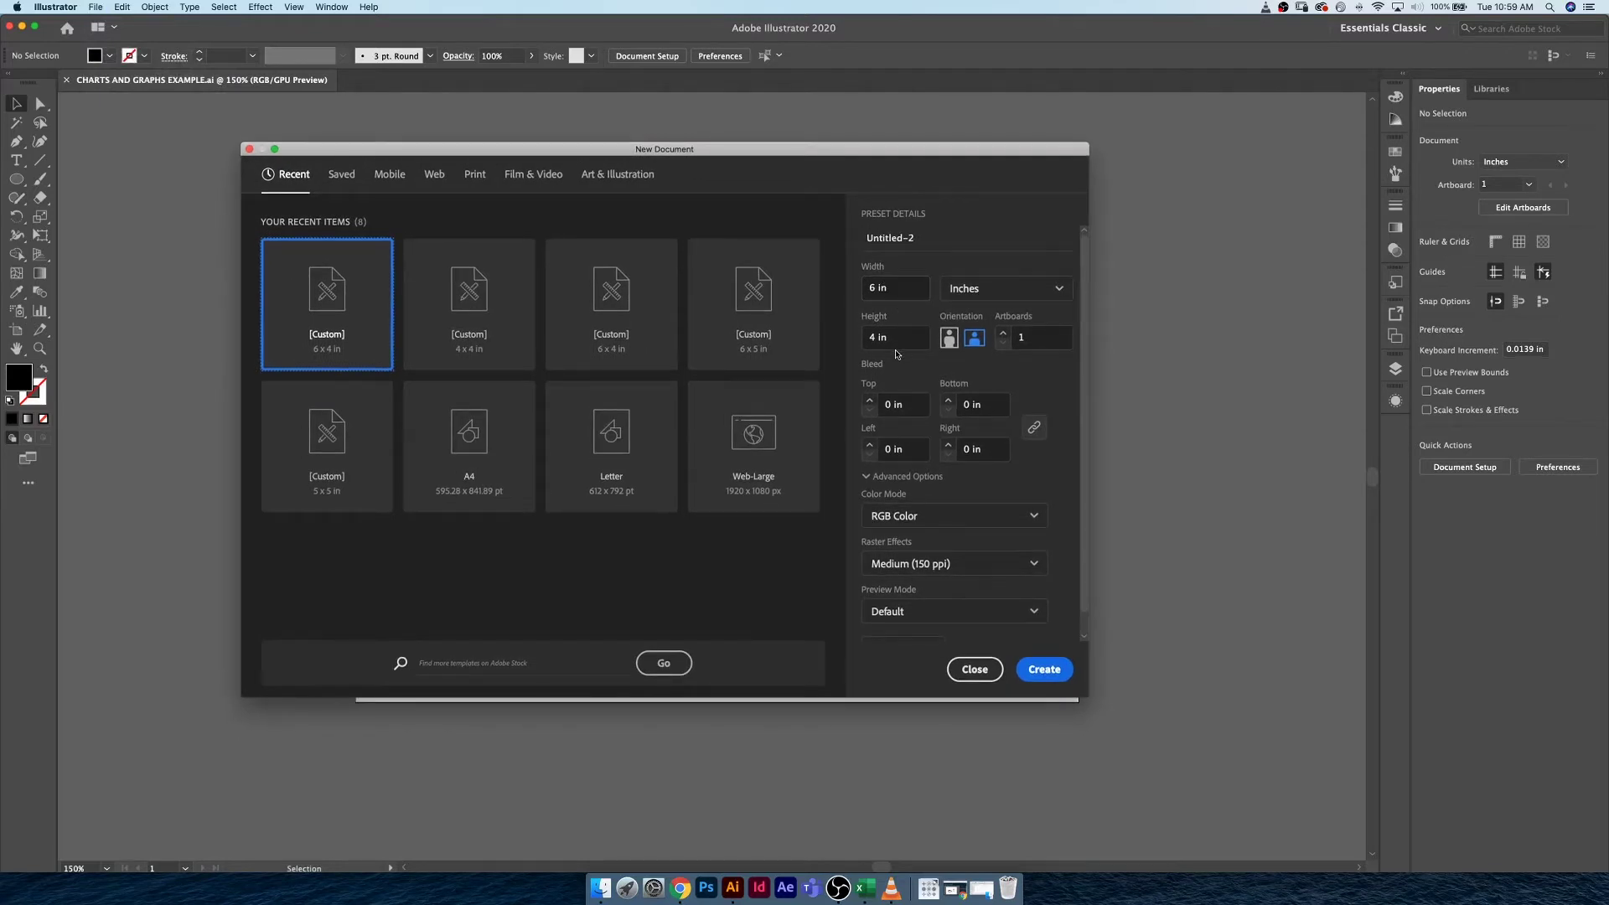
left_click(1046, 669)
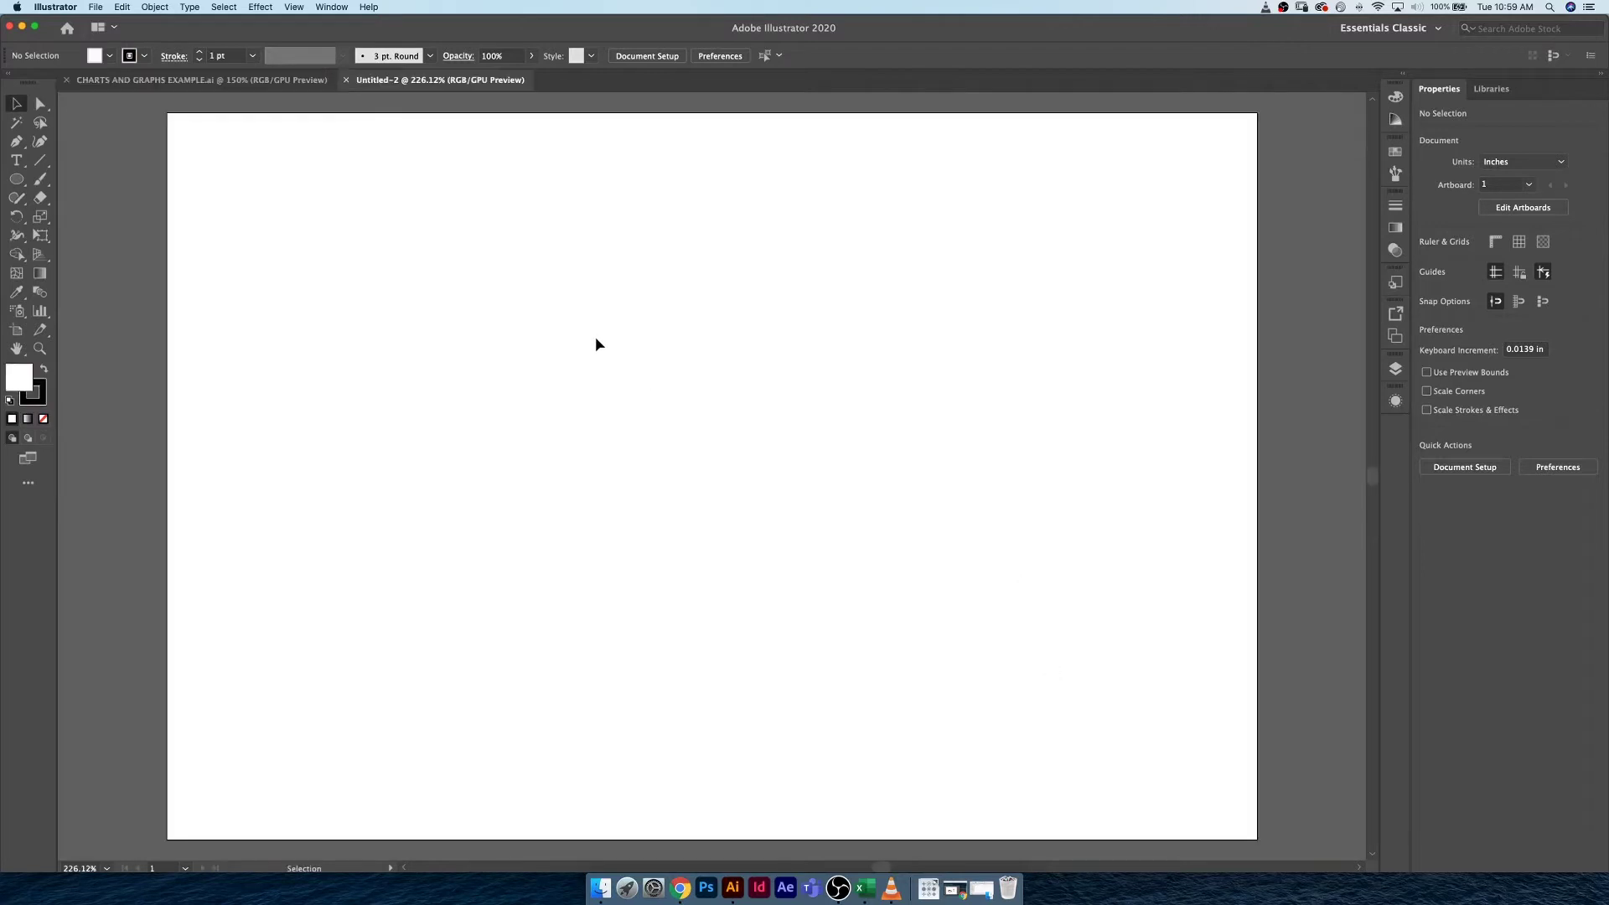
- Zoom the artboard to 200% and select the Column Graph Tool from the graph tools
key("super+minus")
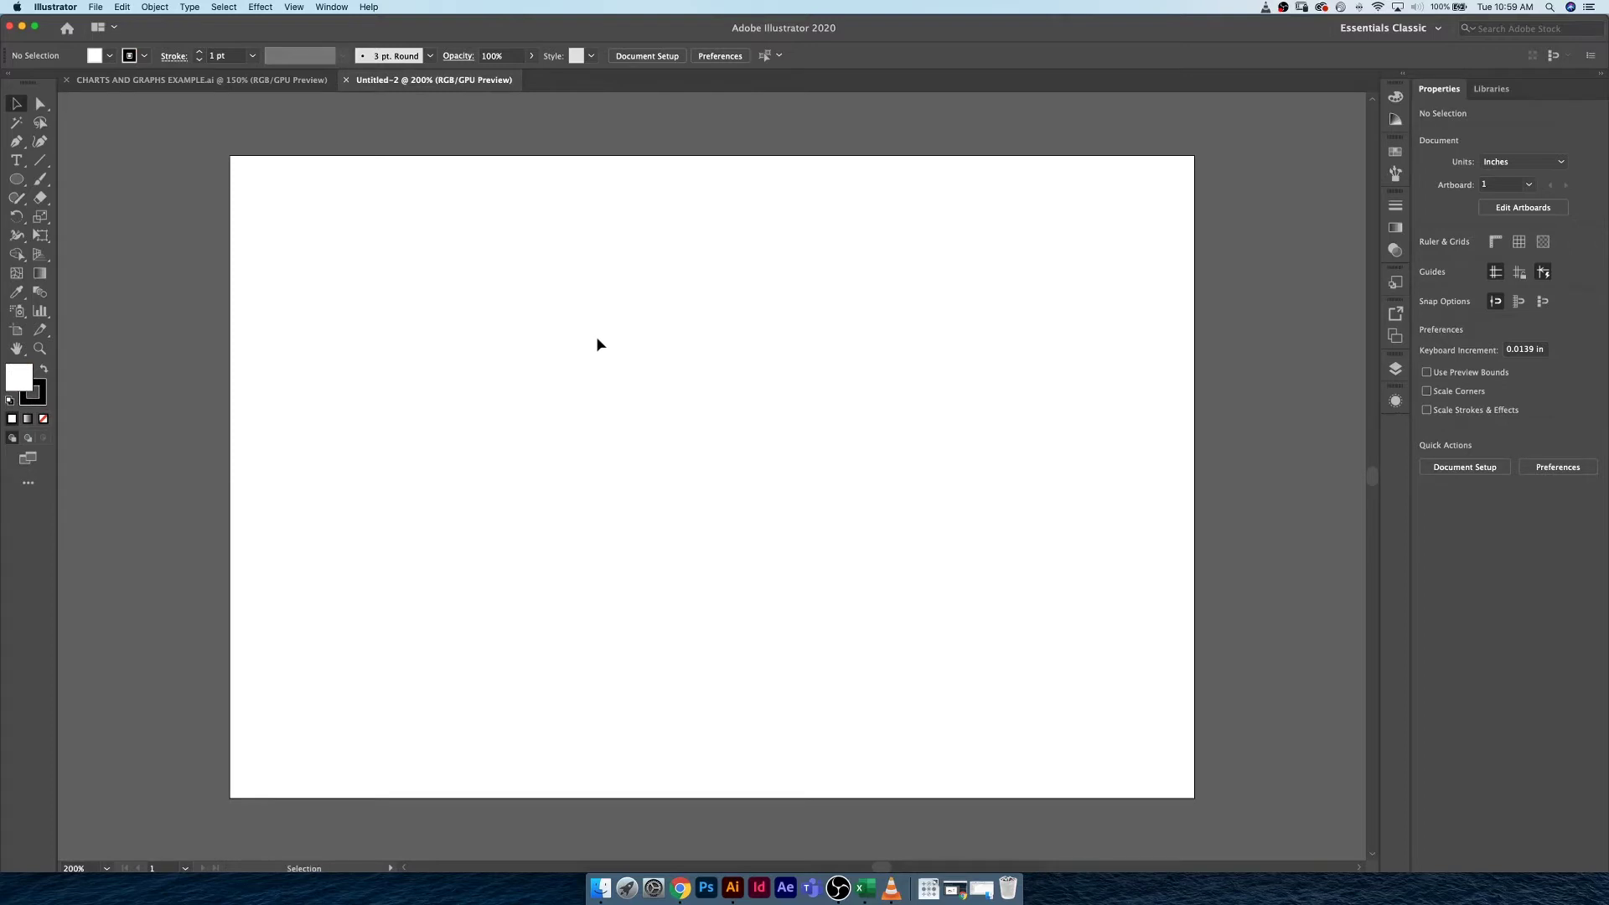
left_click(38, 313)
left_click(37, 315)
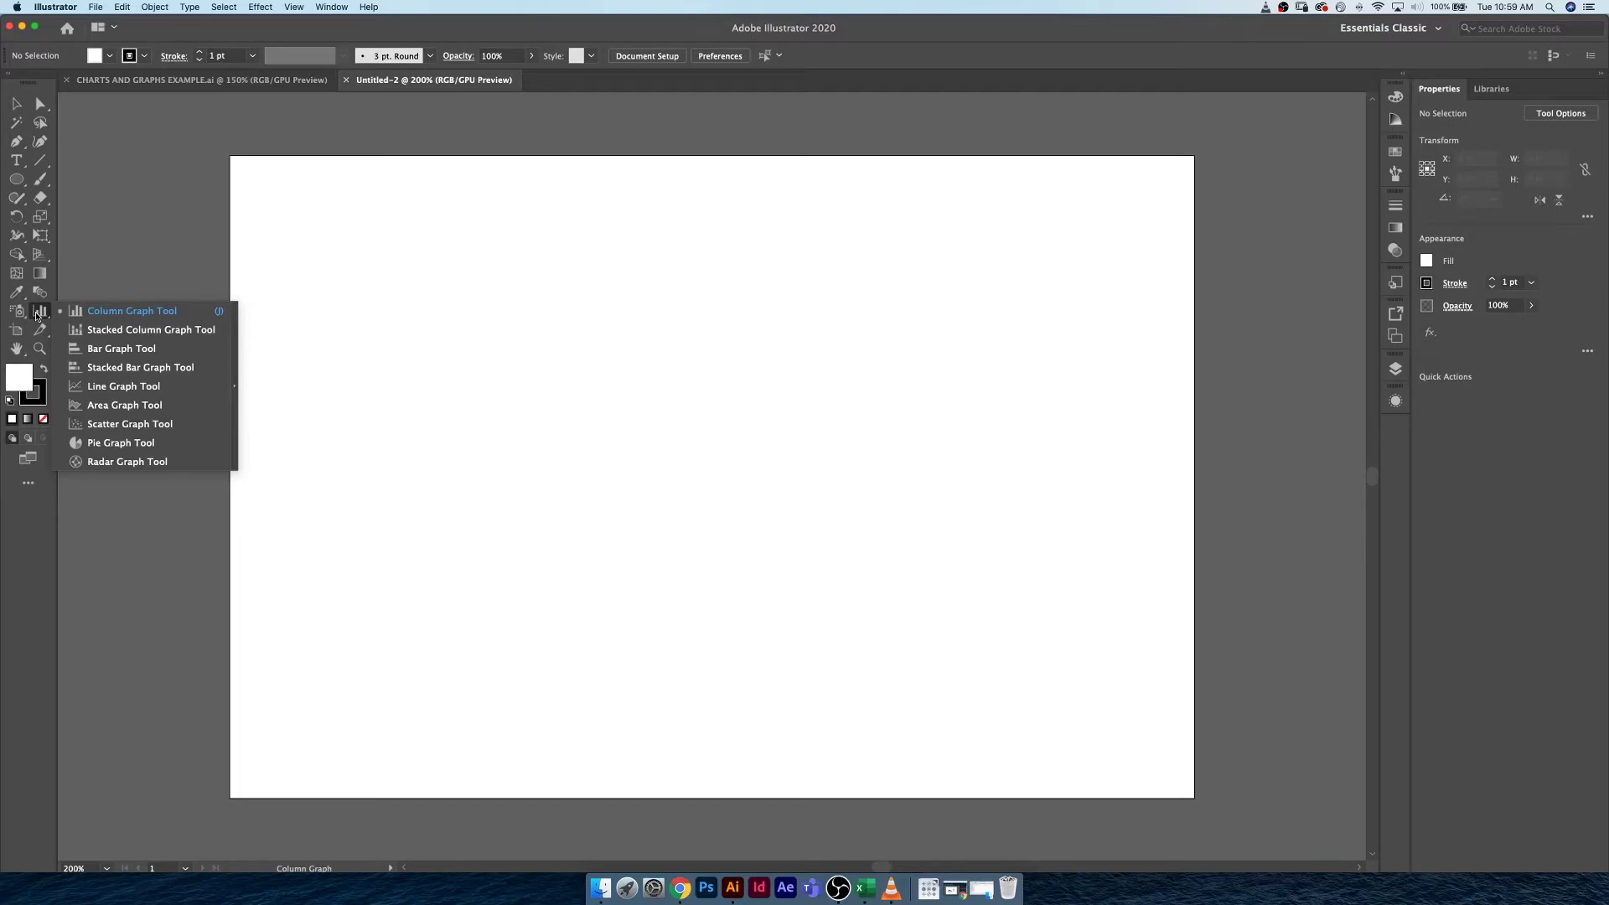
left_click(132, 311)
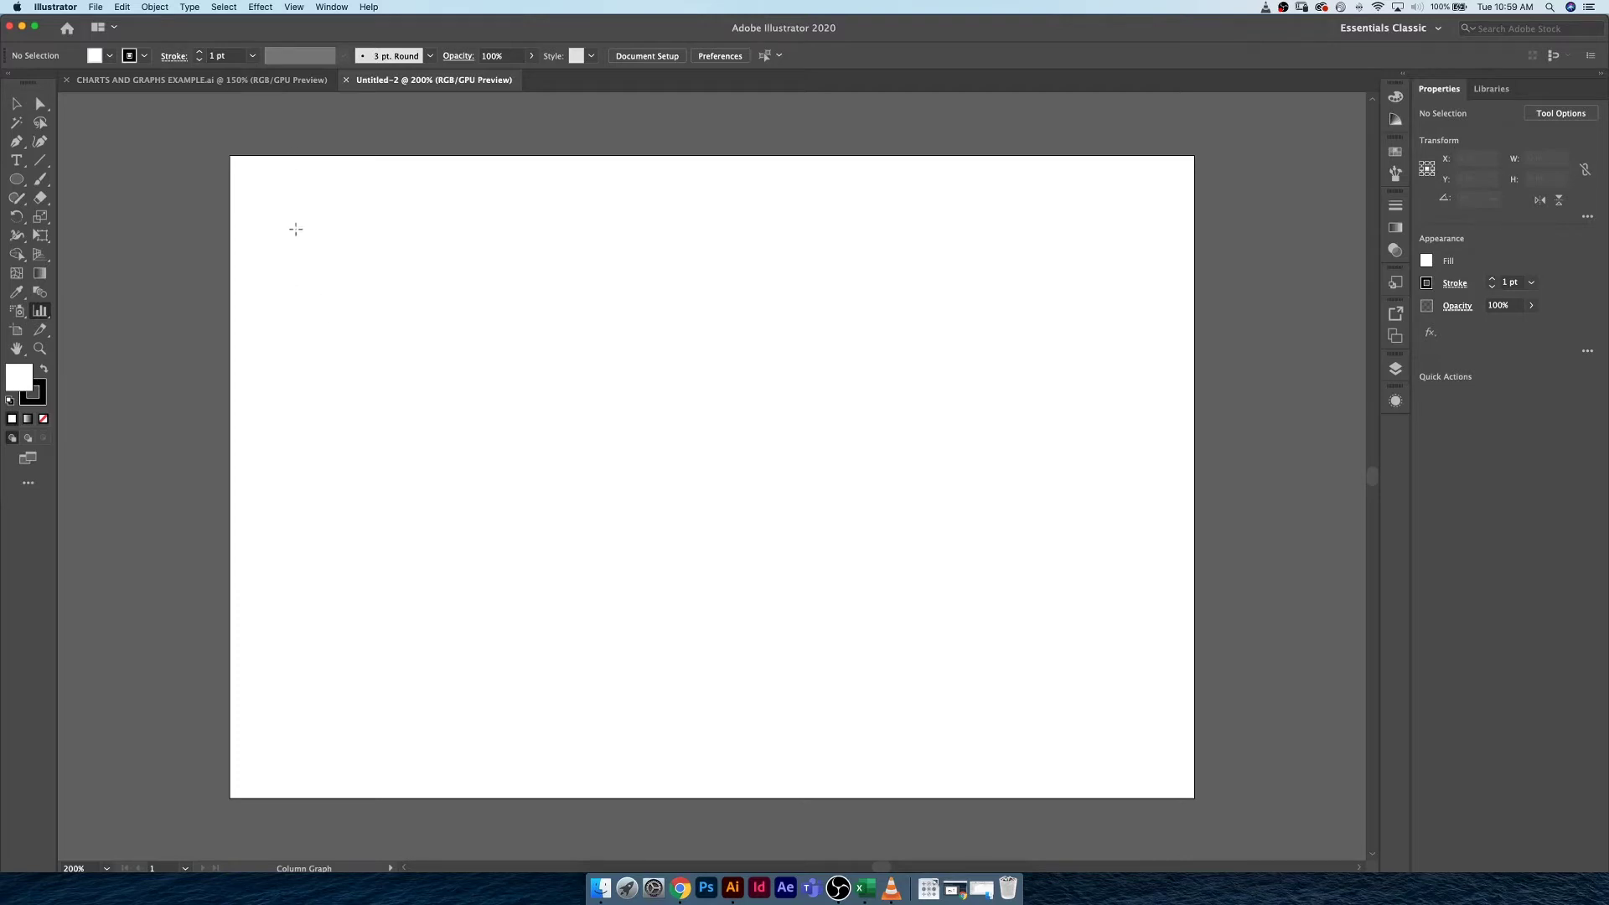
- Drag out a default column graph on the artboard and start Import Data from the Graph Data window
left_click_drag(295, 229, 687, 667)
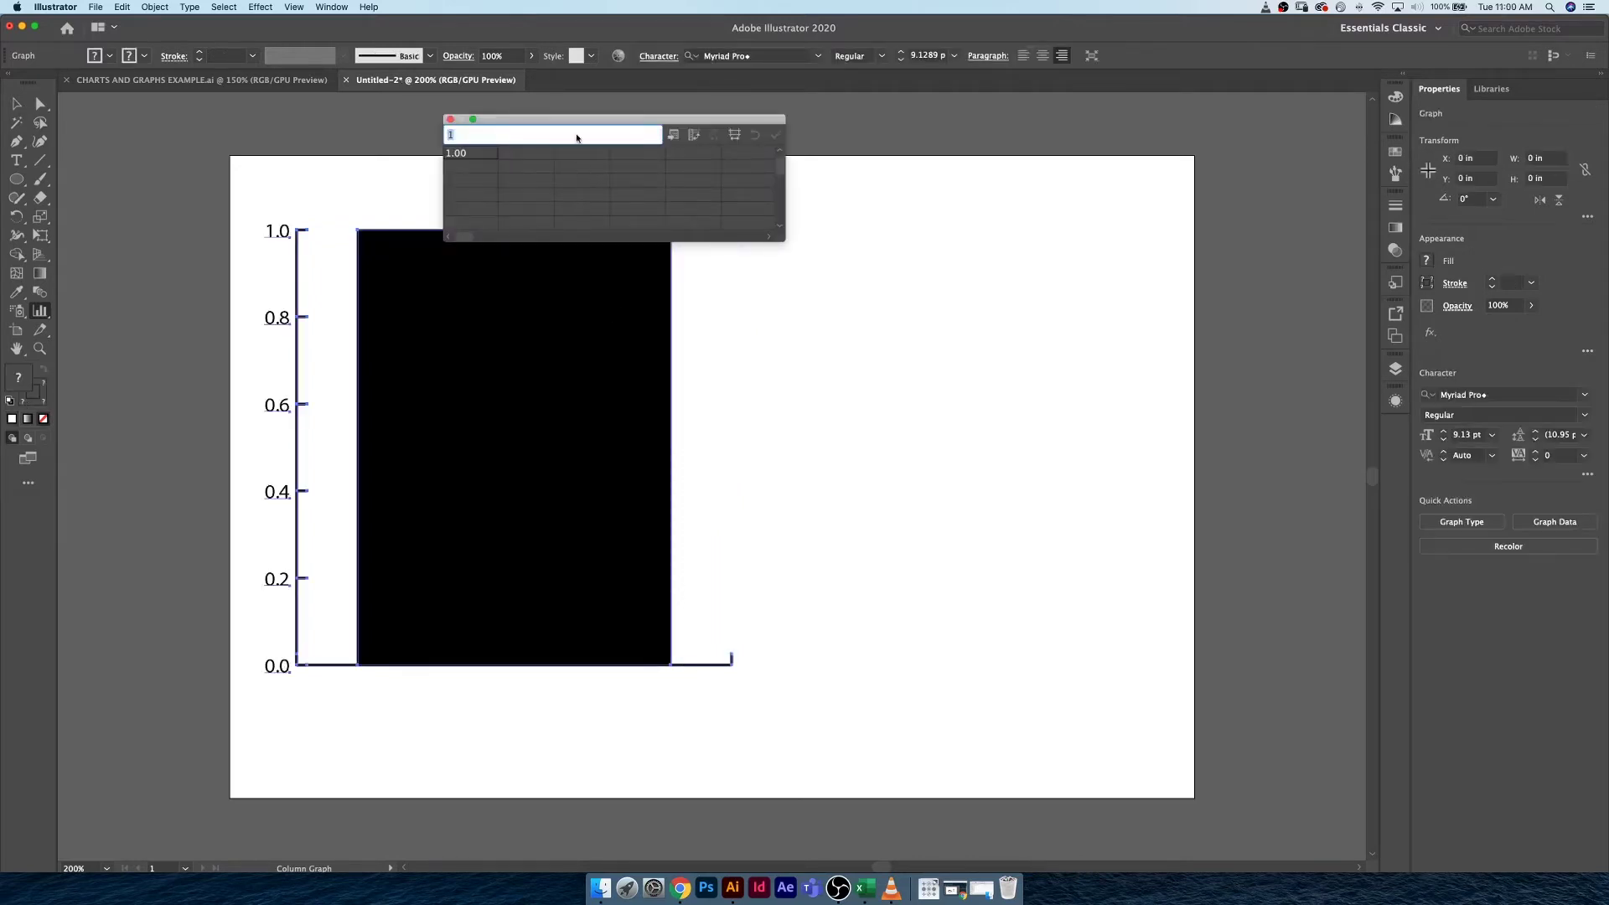
left_click_drag(564, 122, 809, 236)
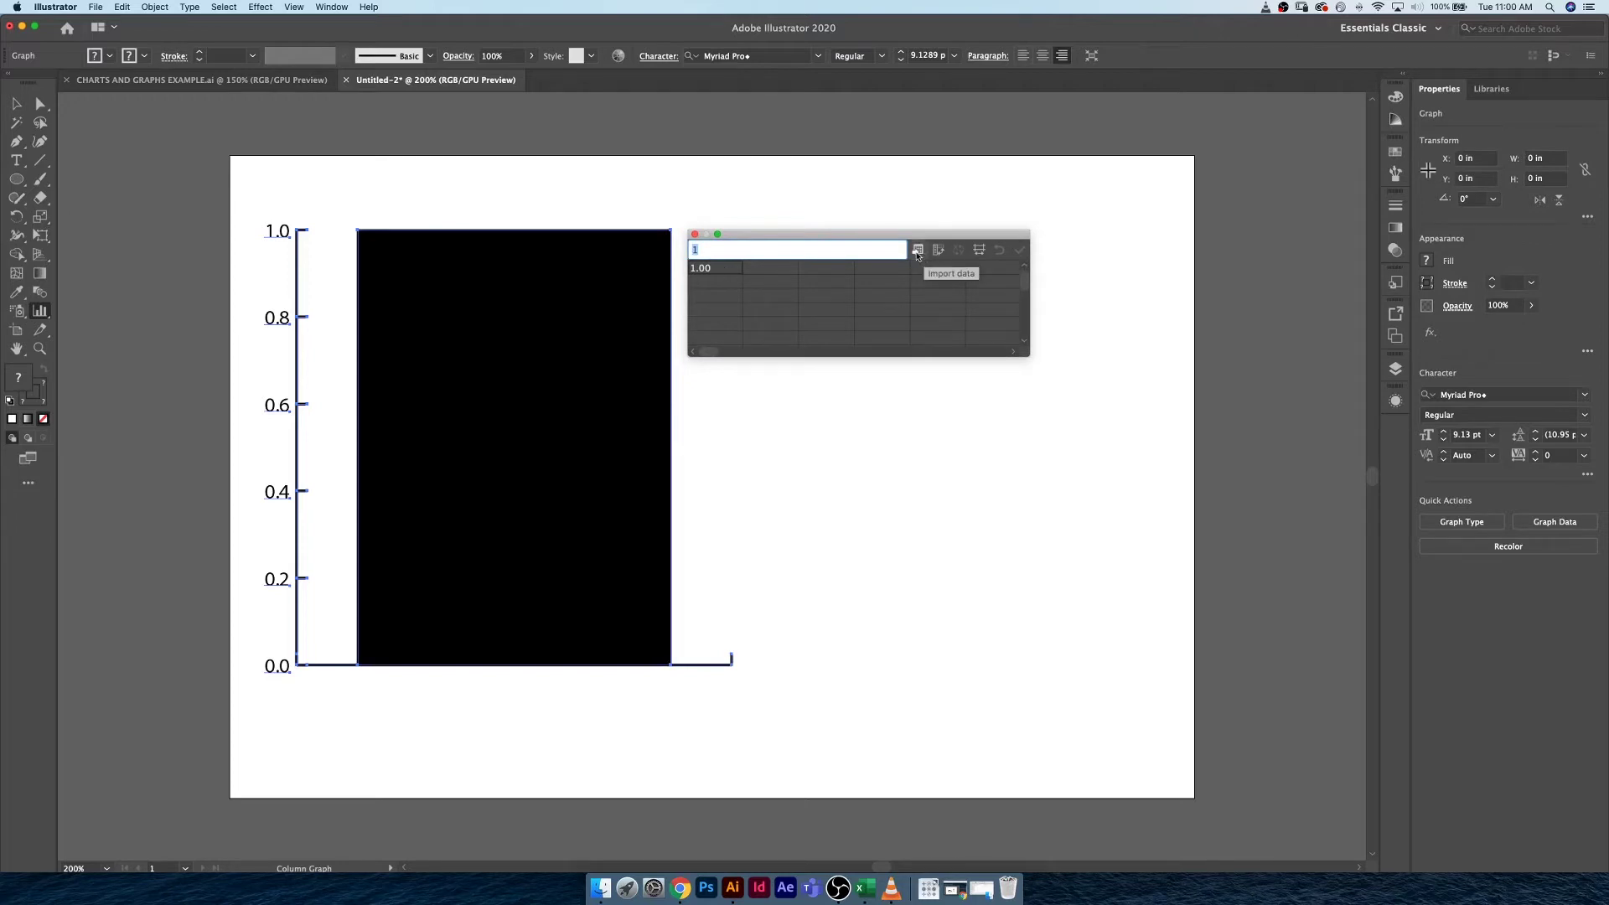
left_click(918, 251)
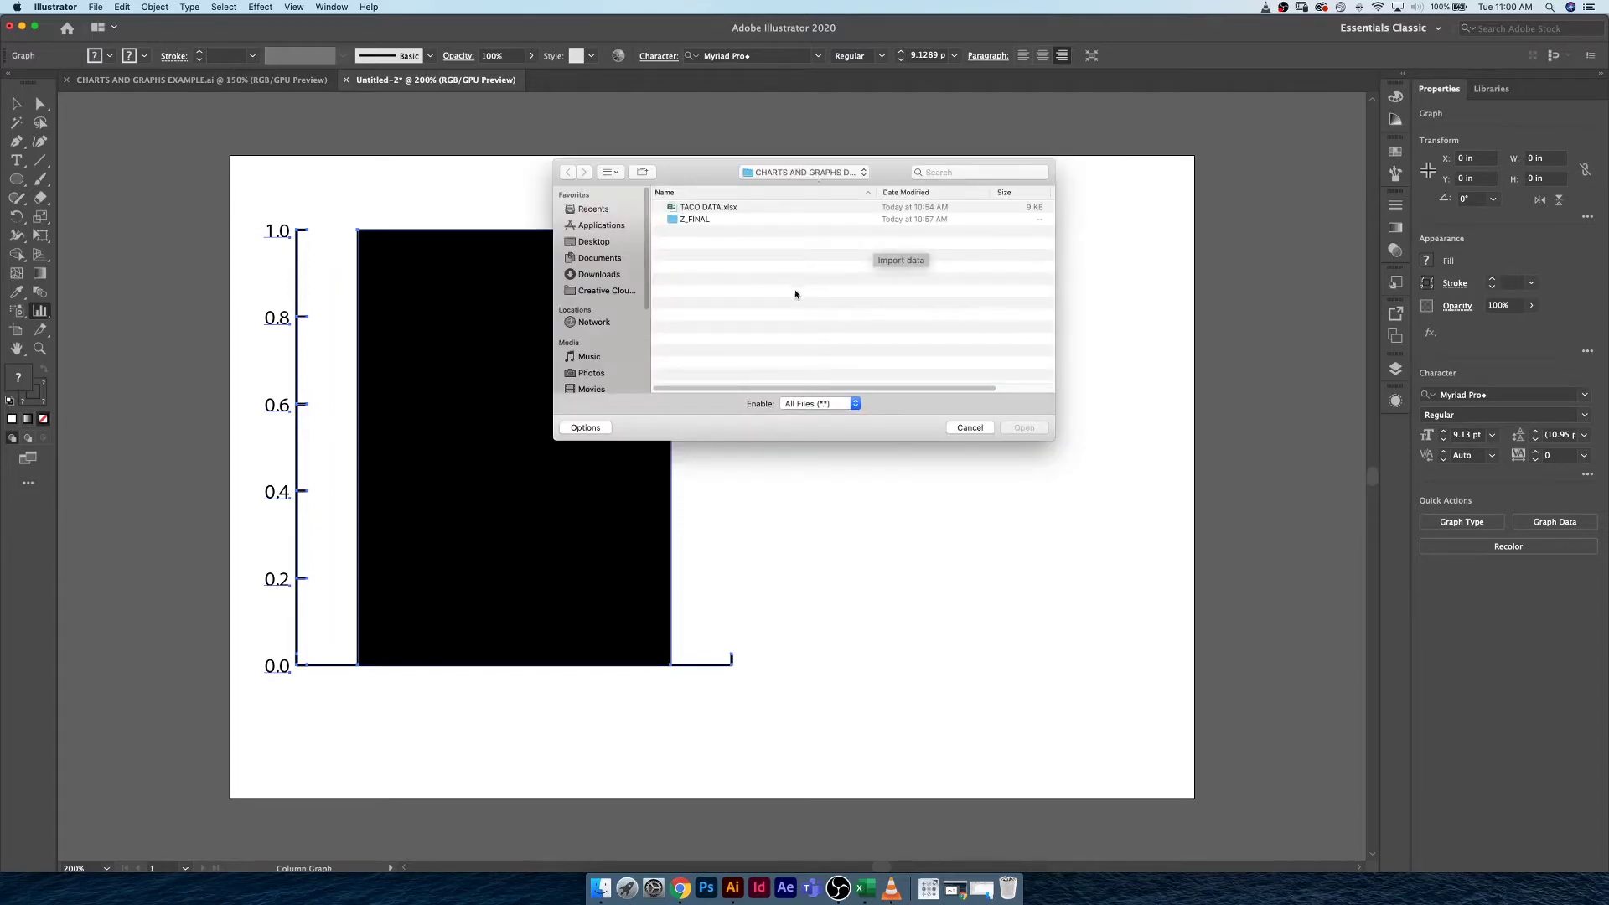
- Import TACO DATA.xlsx into the graph data, then undo the garbled result back to 1.00
left_click(806, 172)
left_click(811, 174)
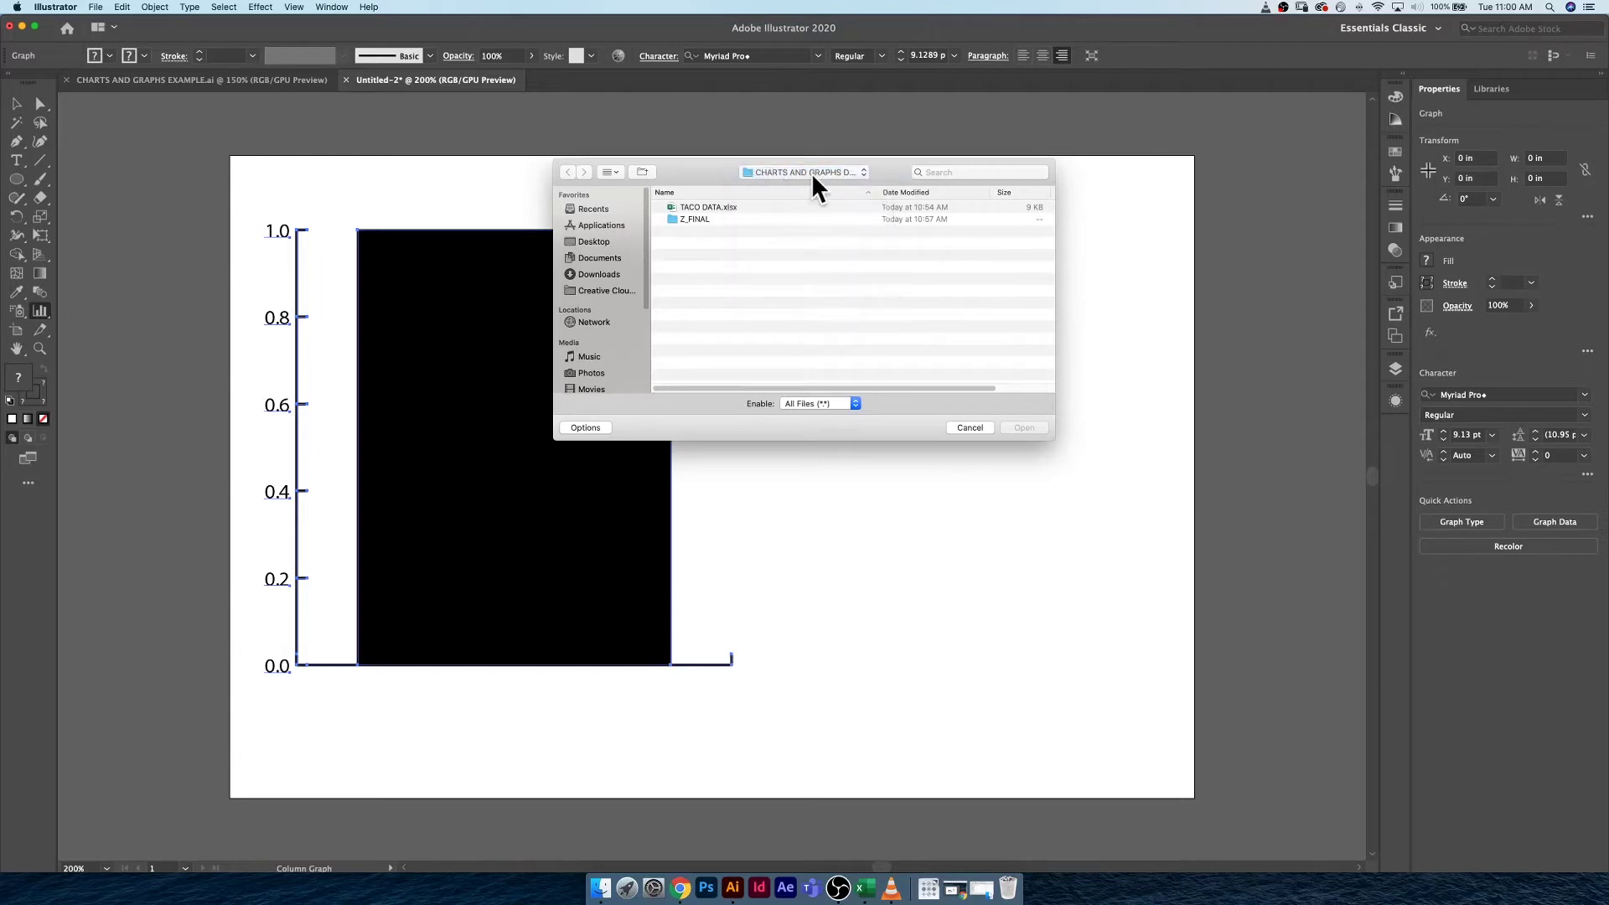
left_click(738, 208)
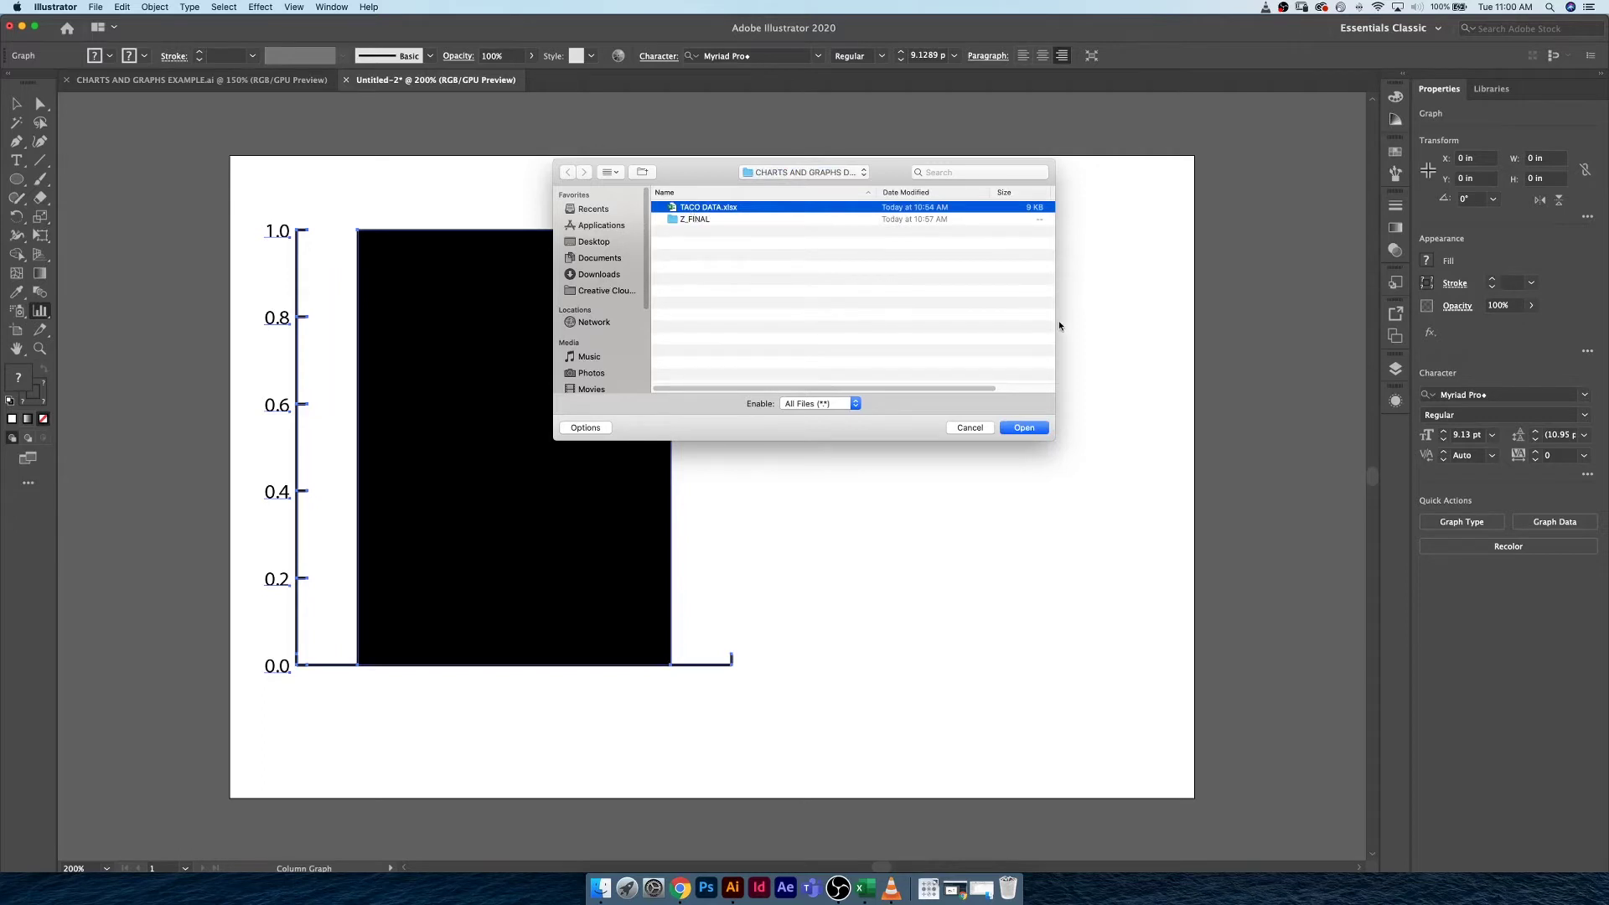
left_click(1024, 428)
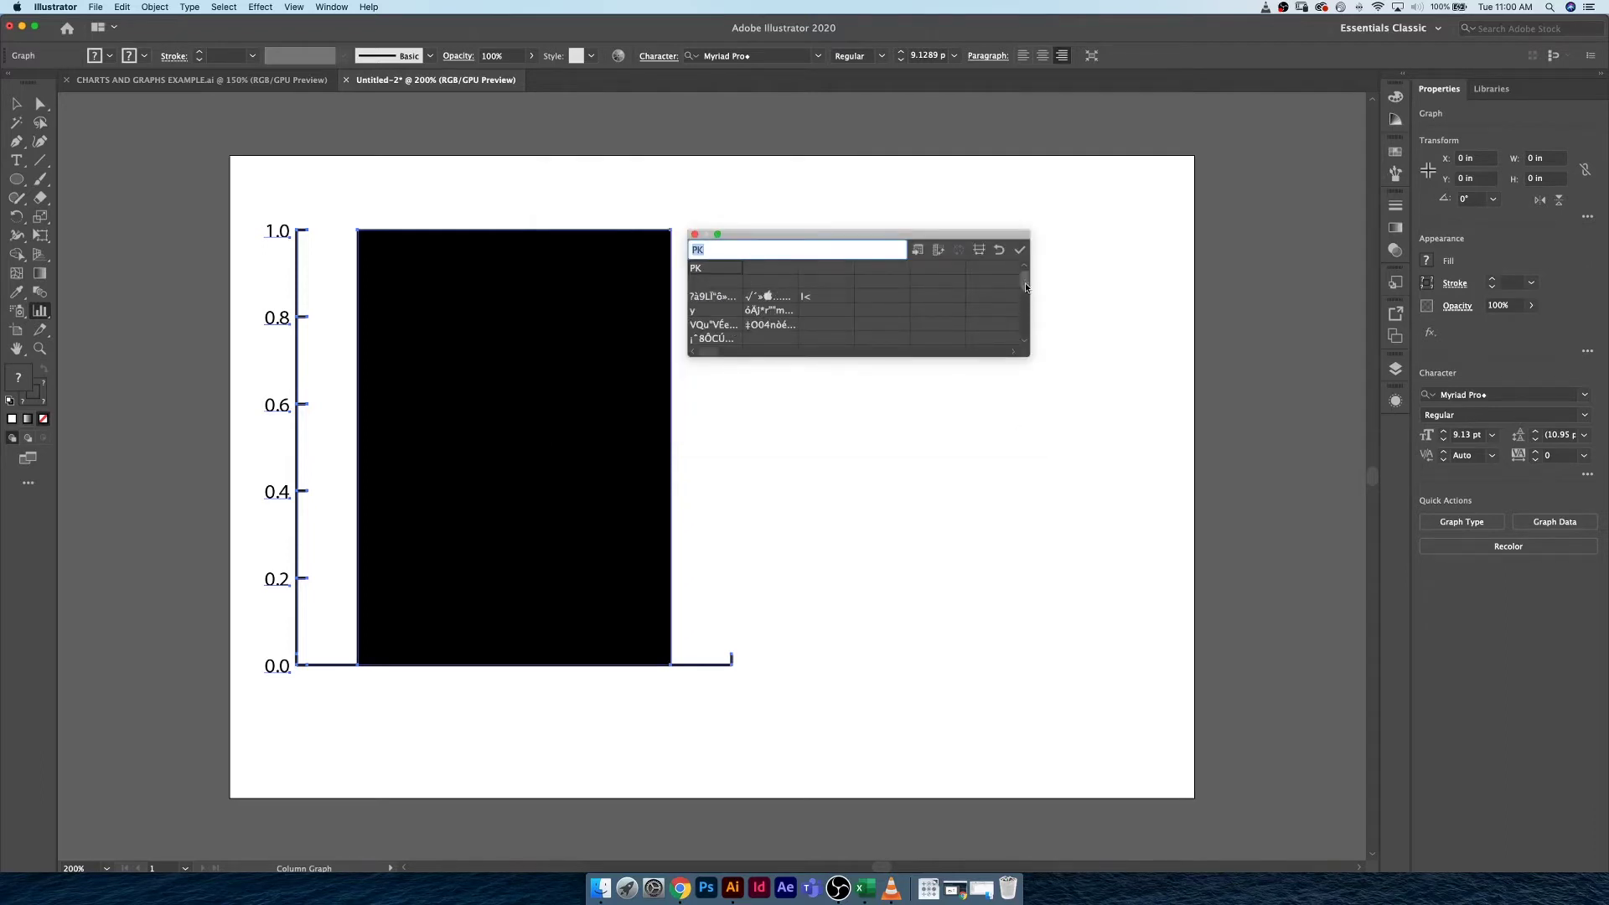
mouse_move(1027, 279)
left_mouse_down()
mouse_move(1025, 340)
mouse_move(1024, 270)
left_mouse_up()
key("super+z")
left_click(721, 270)
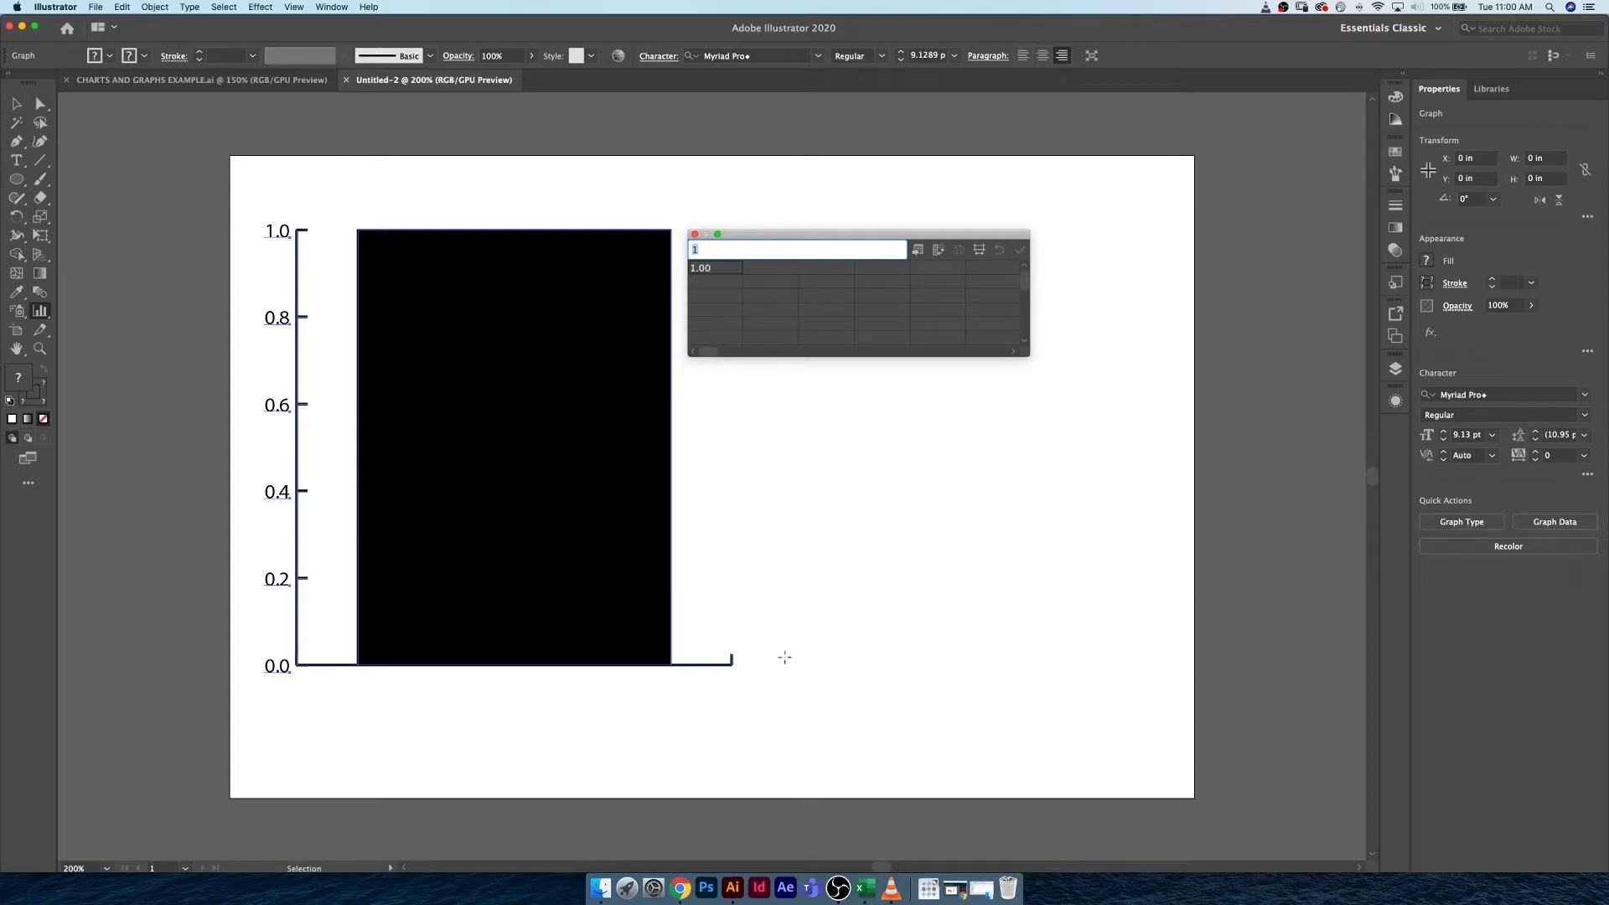
- Copy the taco names and sales in Excel cells A2:B5, then return to Illustrator's first data cell
left_click(868, 891)
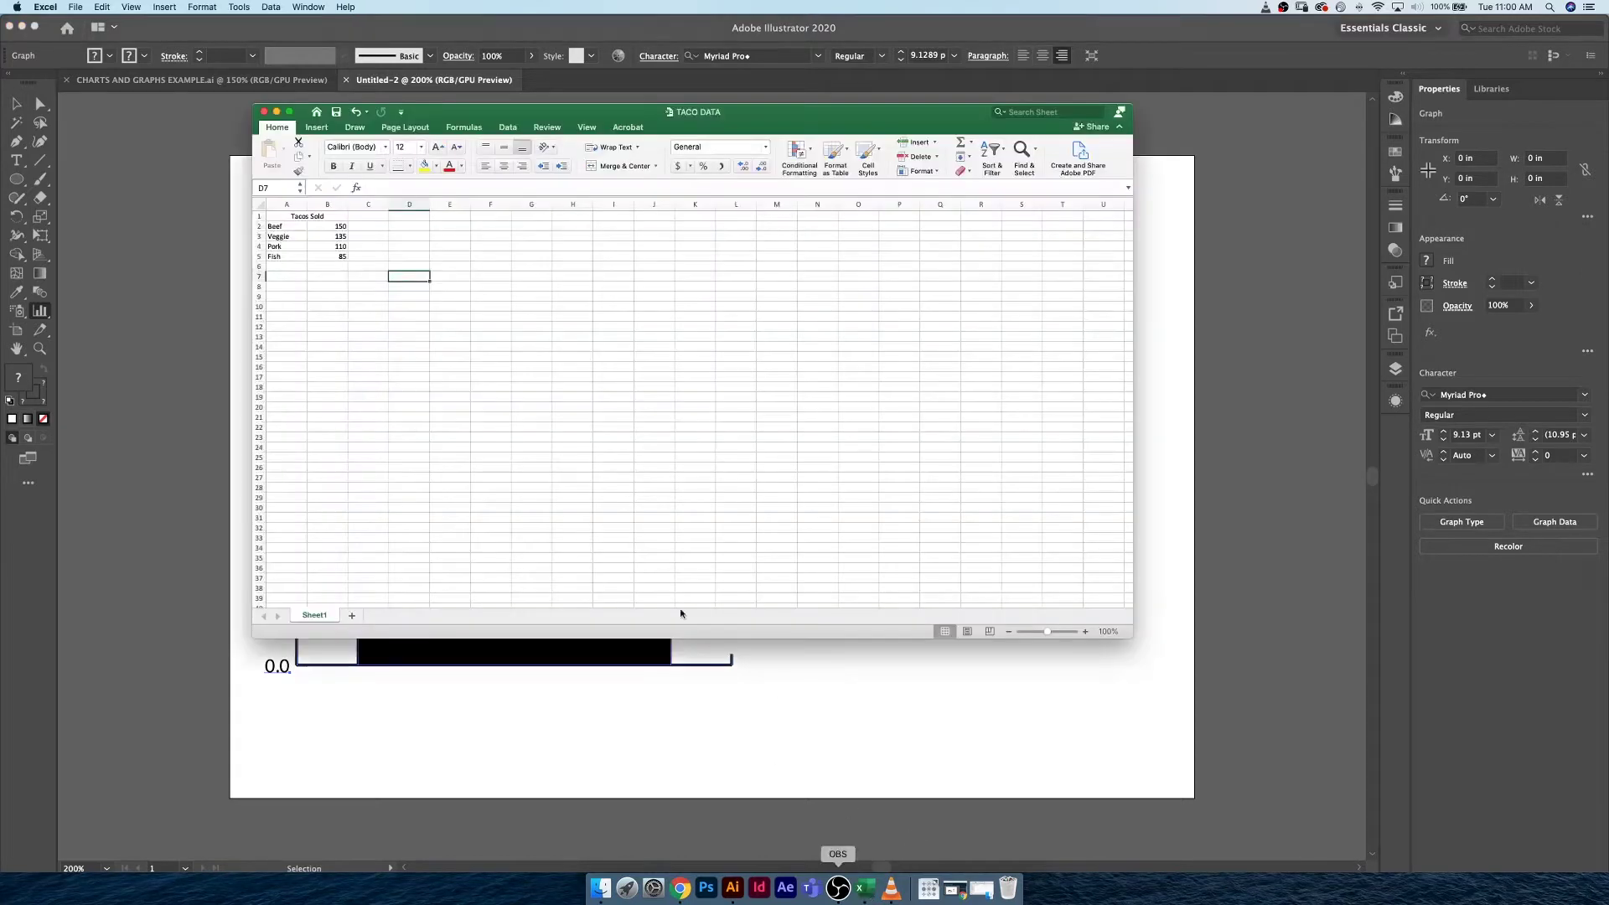
left_click(292, 225)
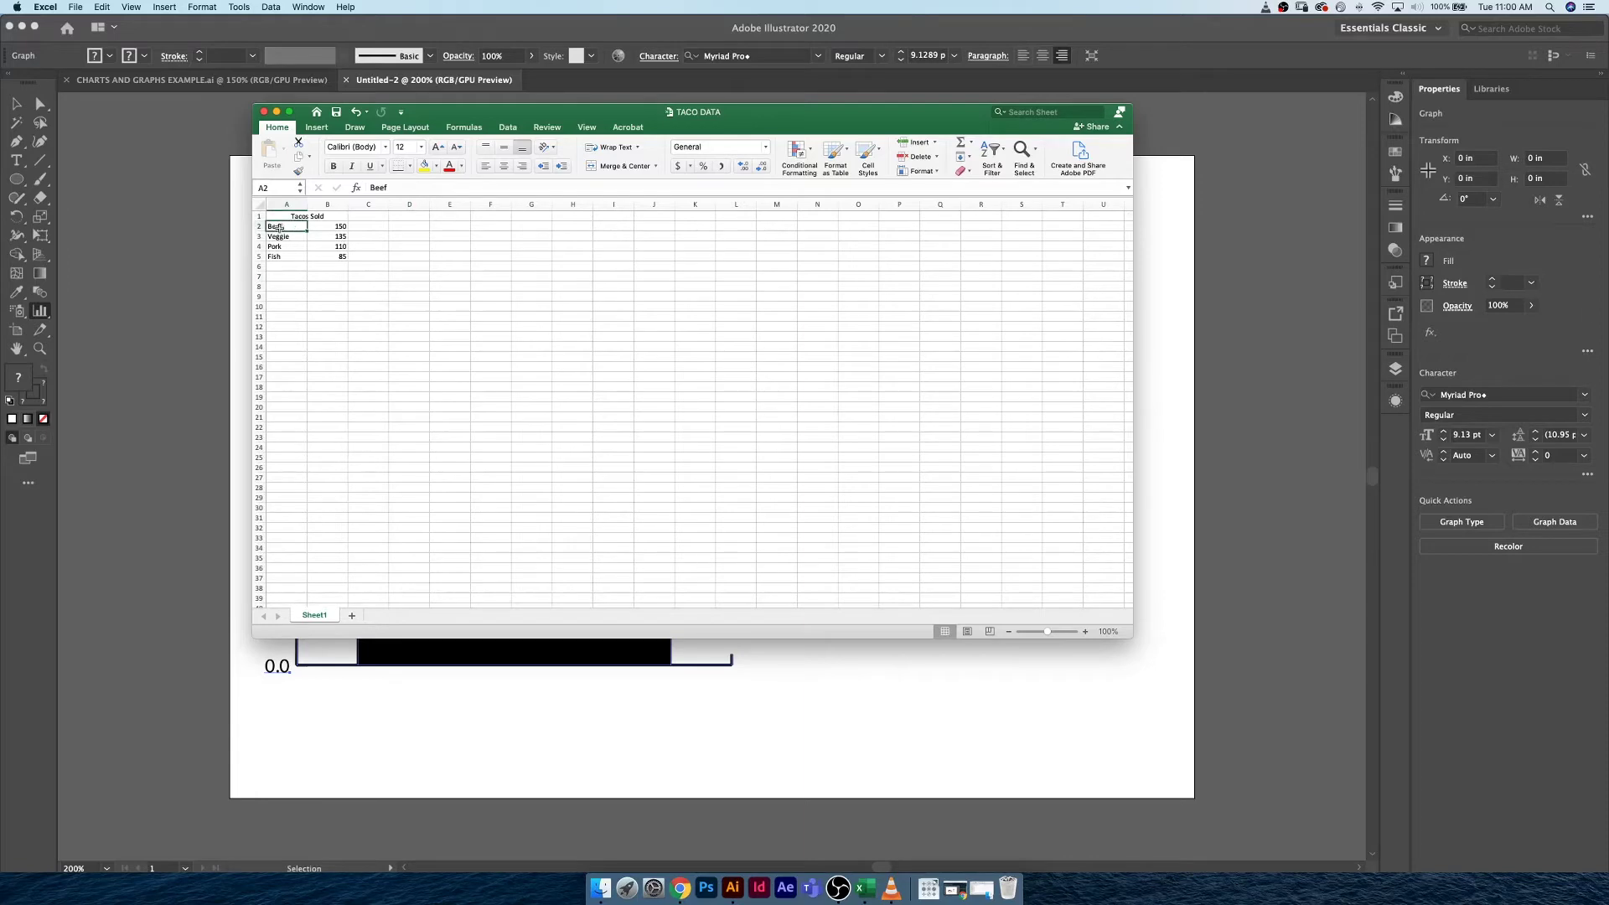
left_click(336, 257, "shift")
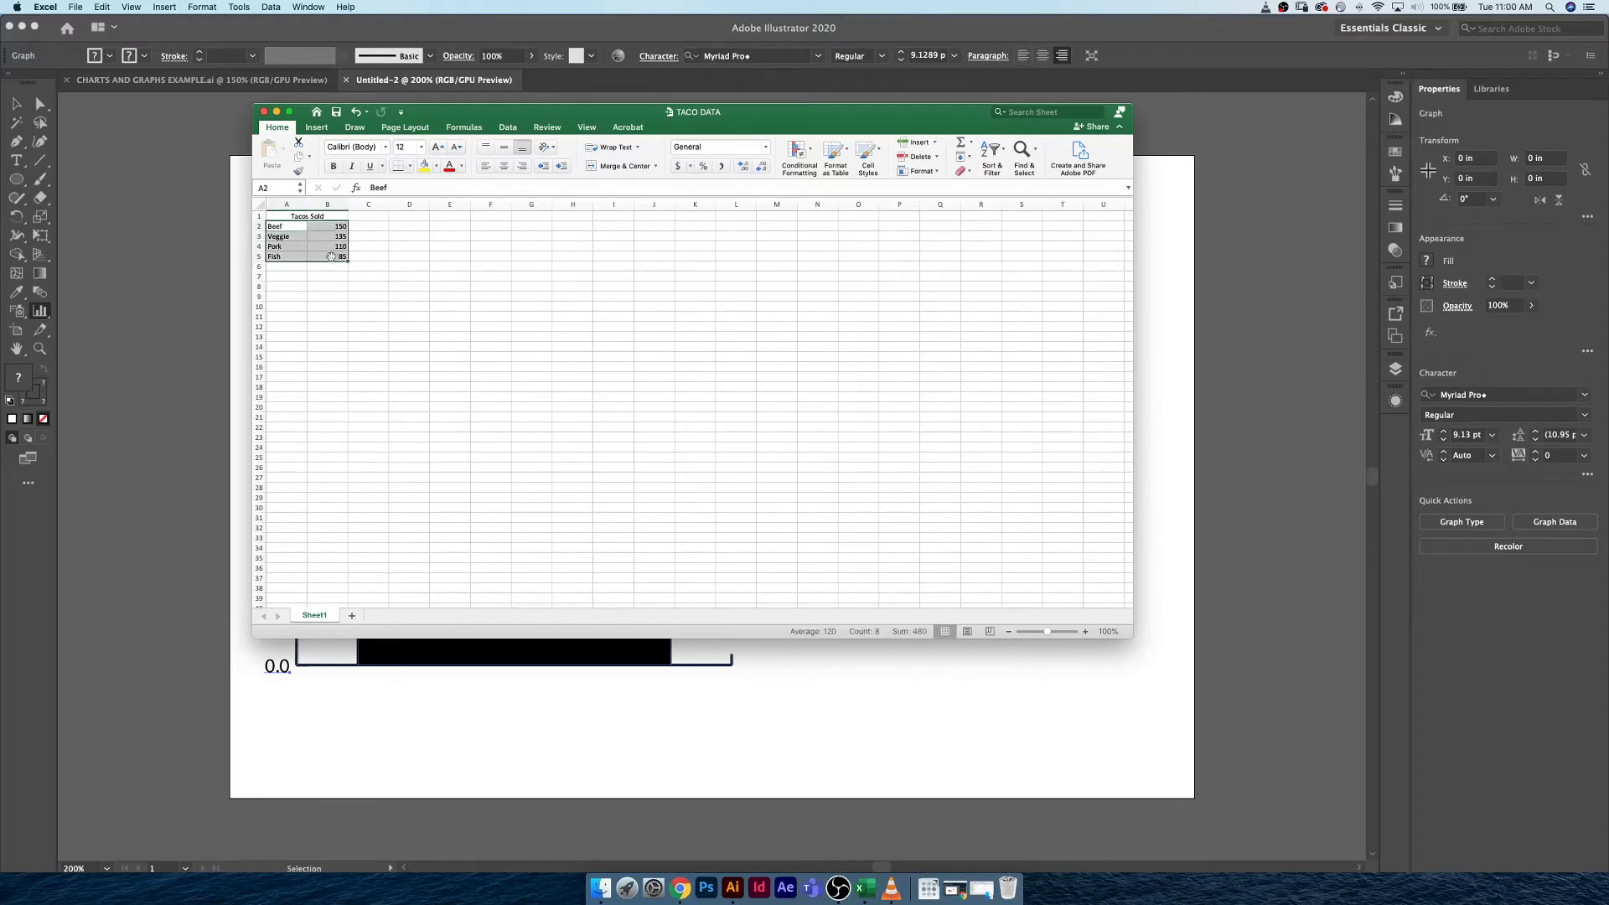
key("super+c")
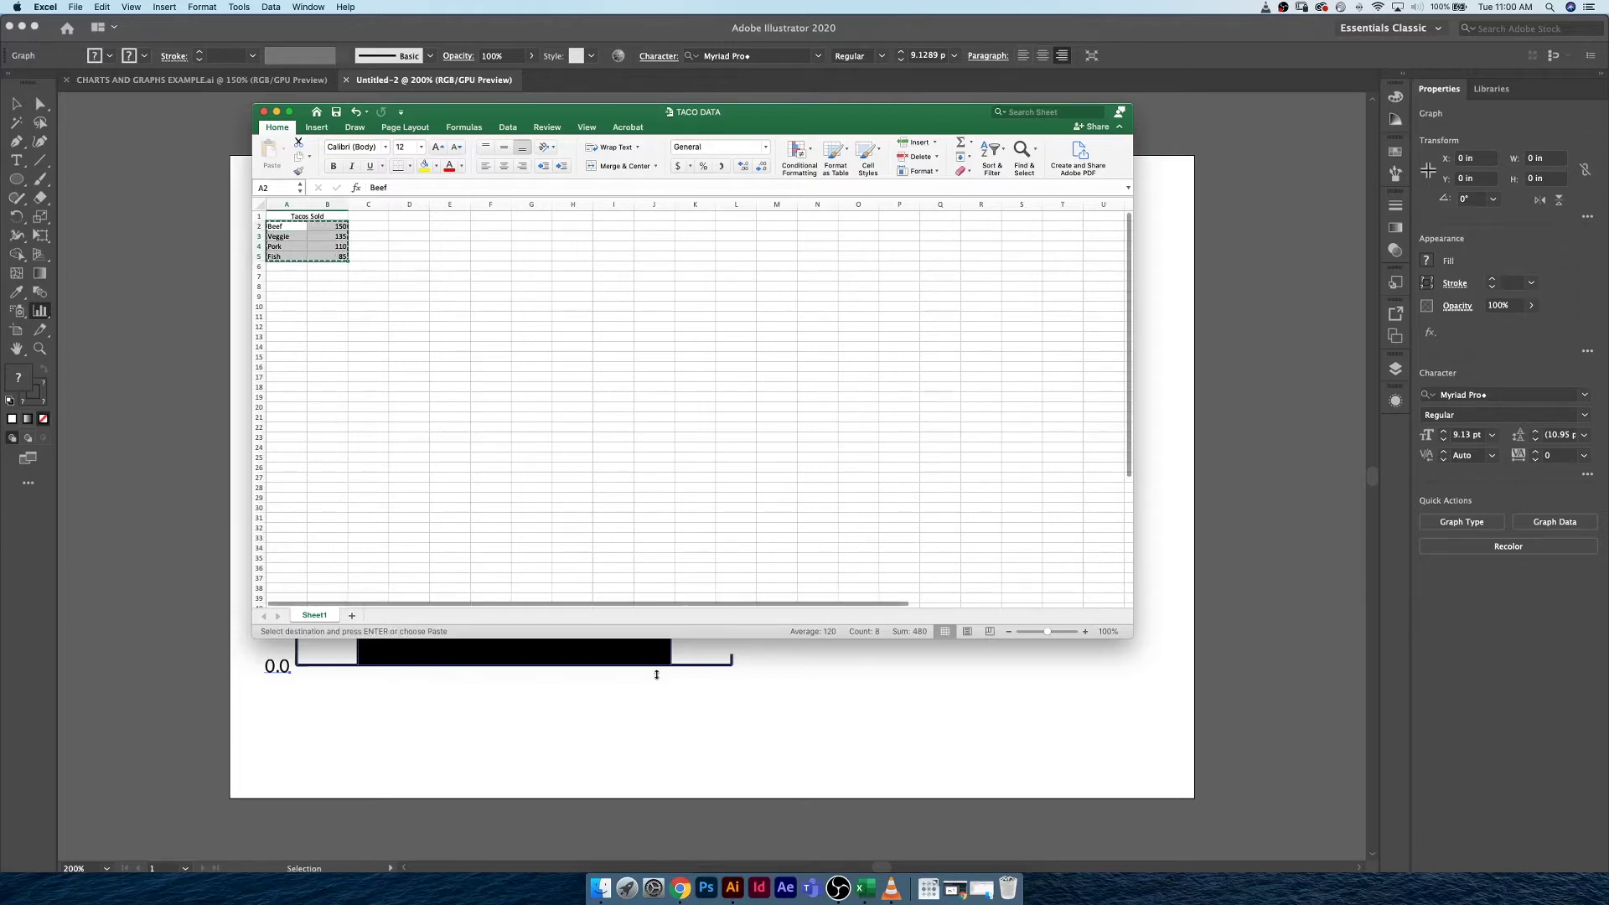
left_click(667, 666)
left_click(724, 266)
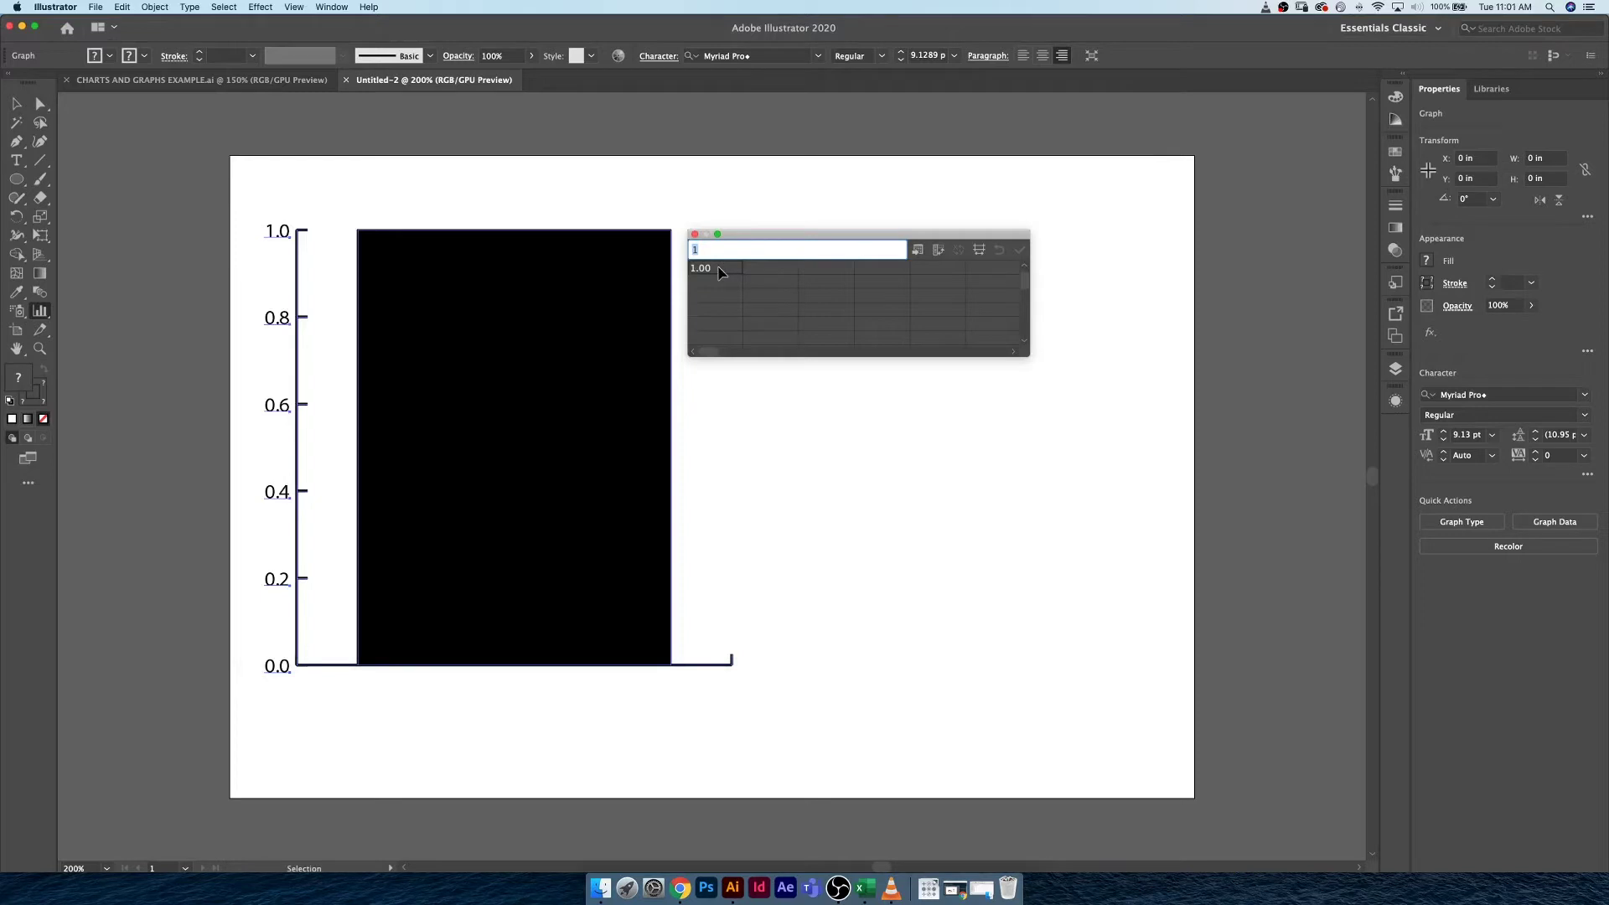
- Paste and apply the sales so bars show Beef 150, Veggie 135, Pork 110, Fish 85
key("super+v")
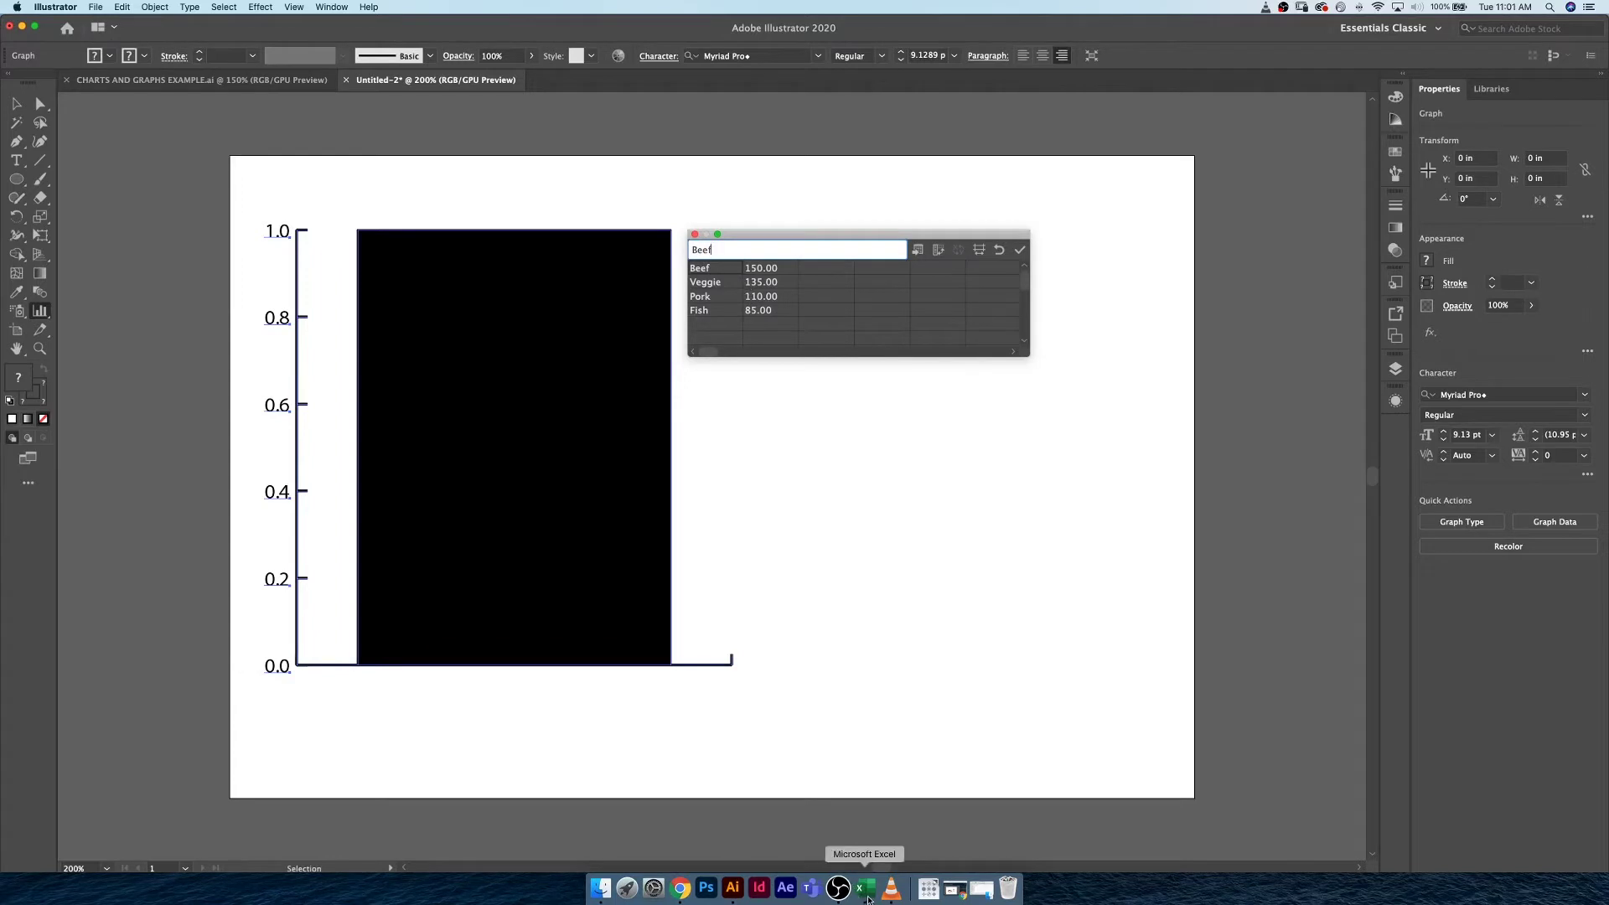
left_click(866, 888)
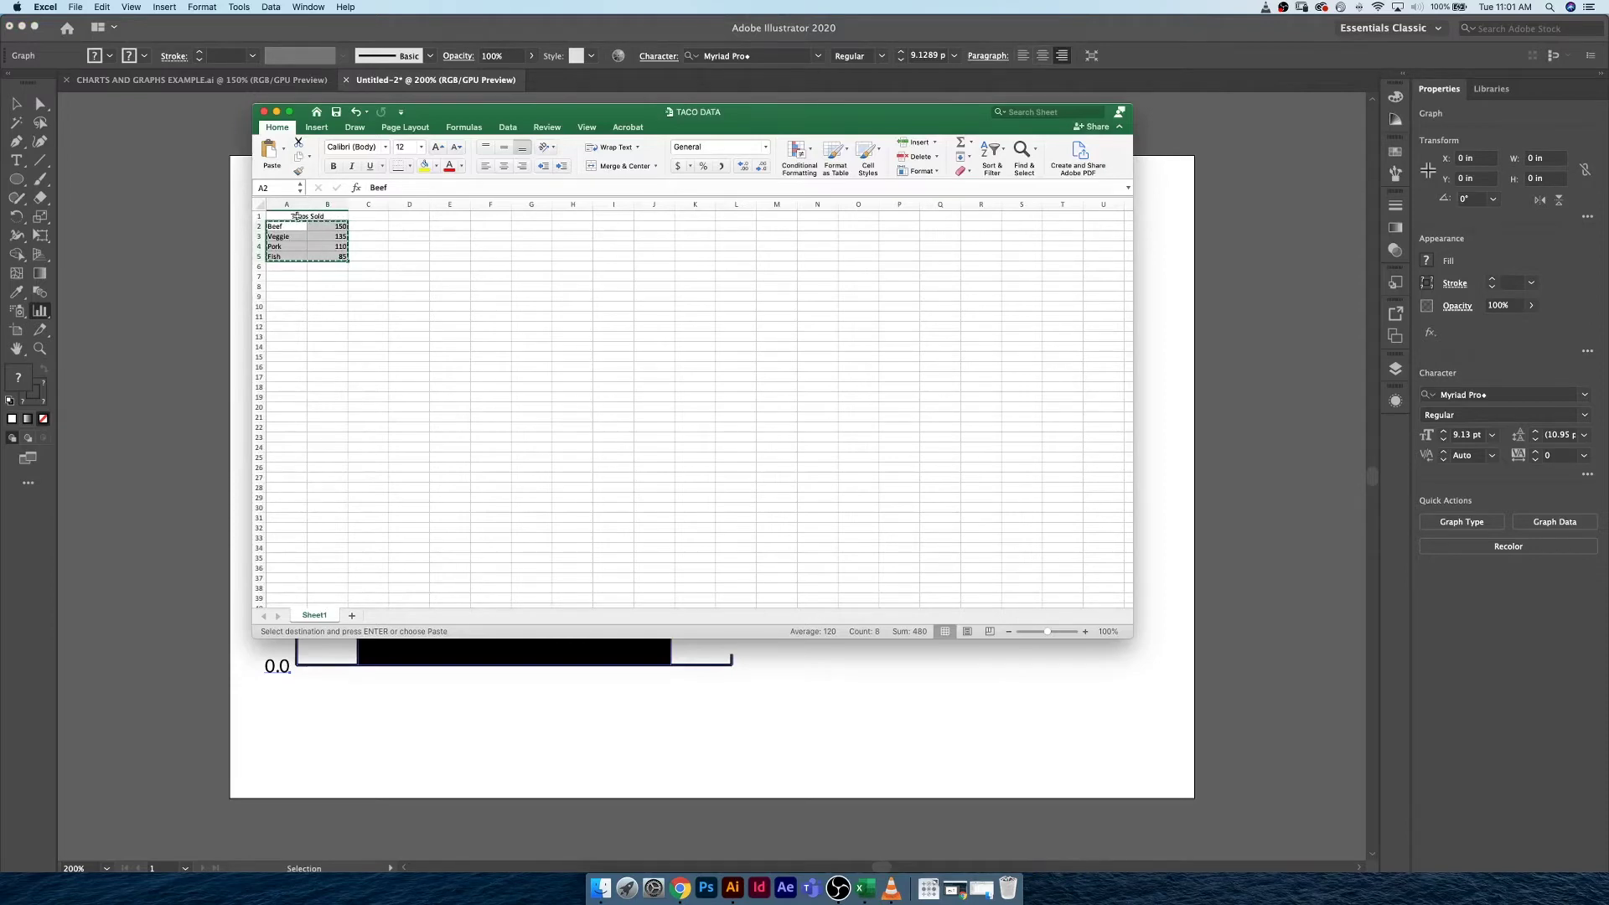
left_click(792, 672)
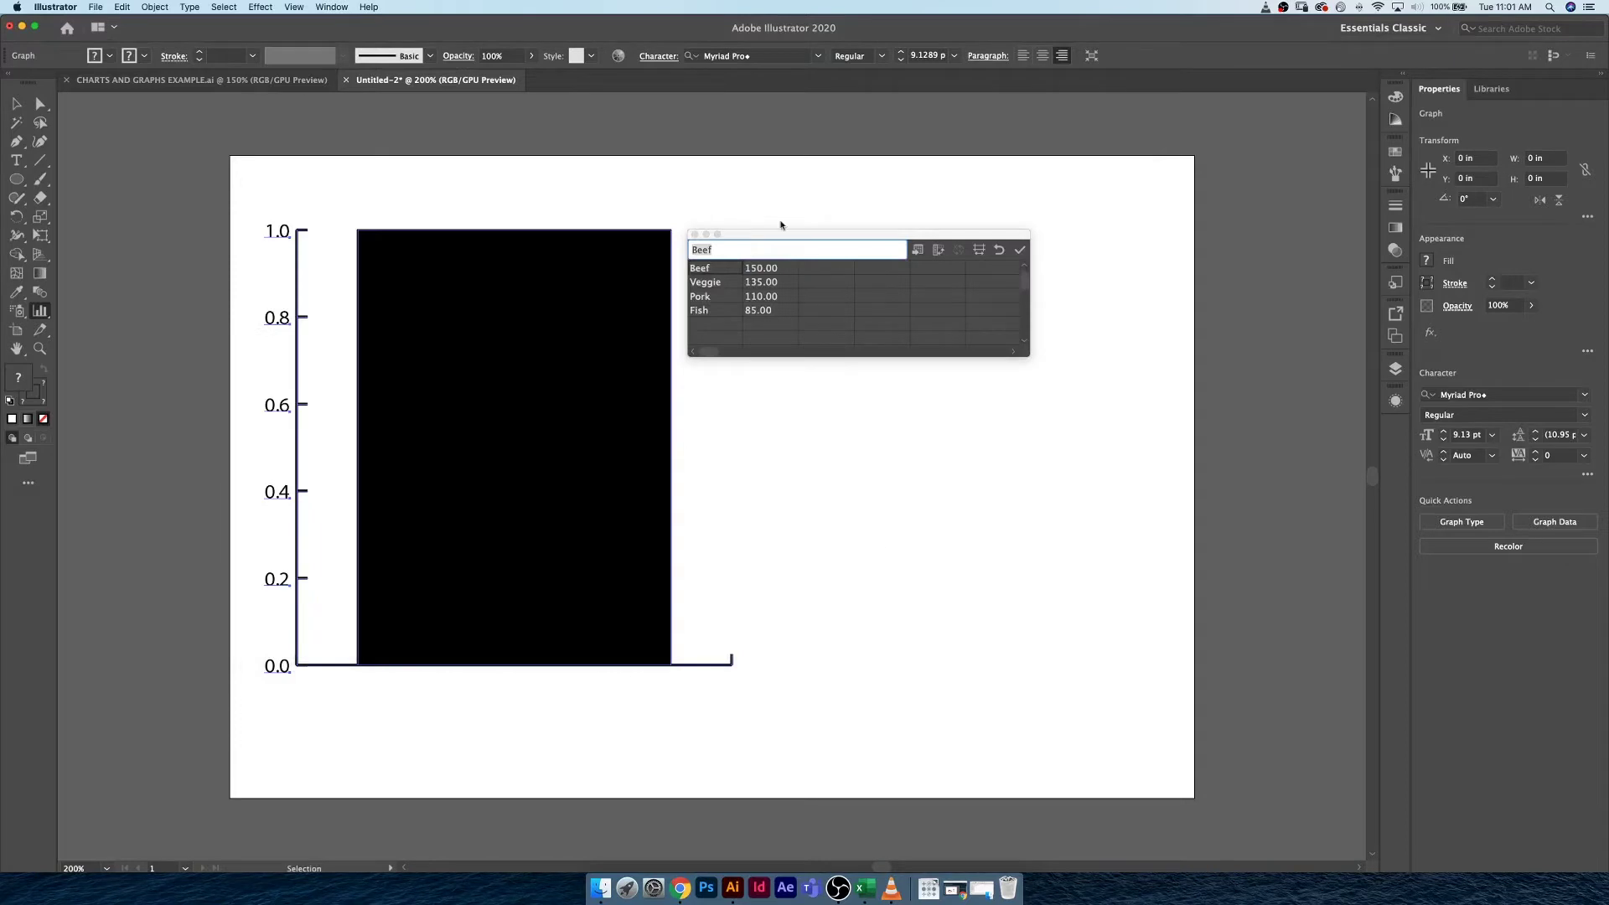
left_click(757, 280)
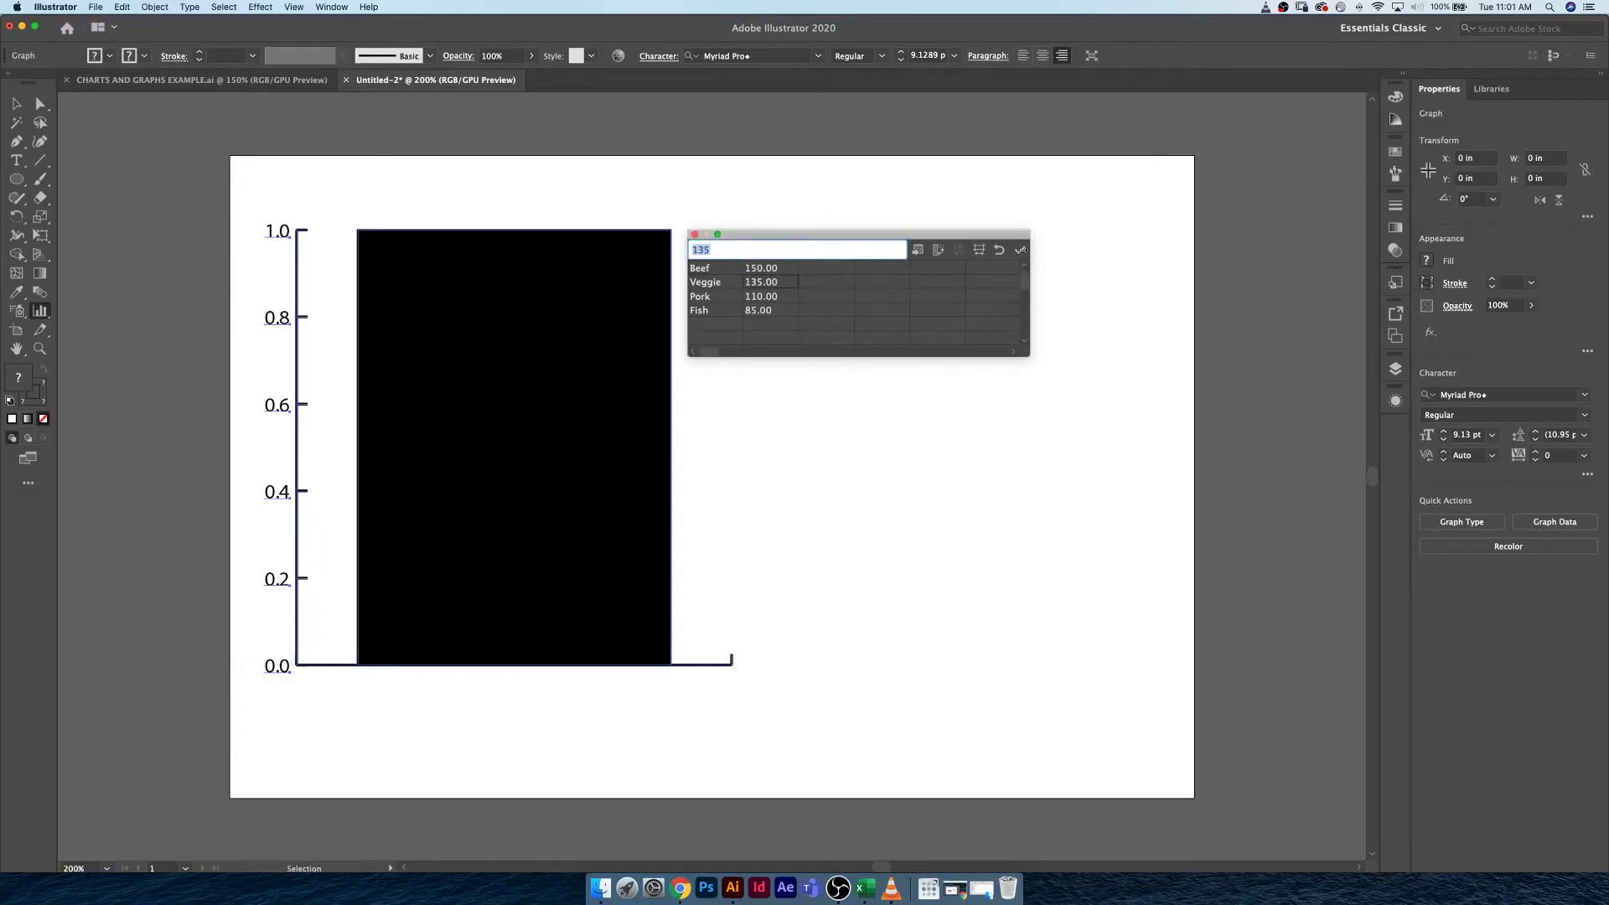
left_click(1020, 252)
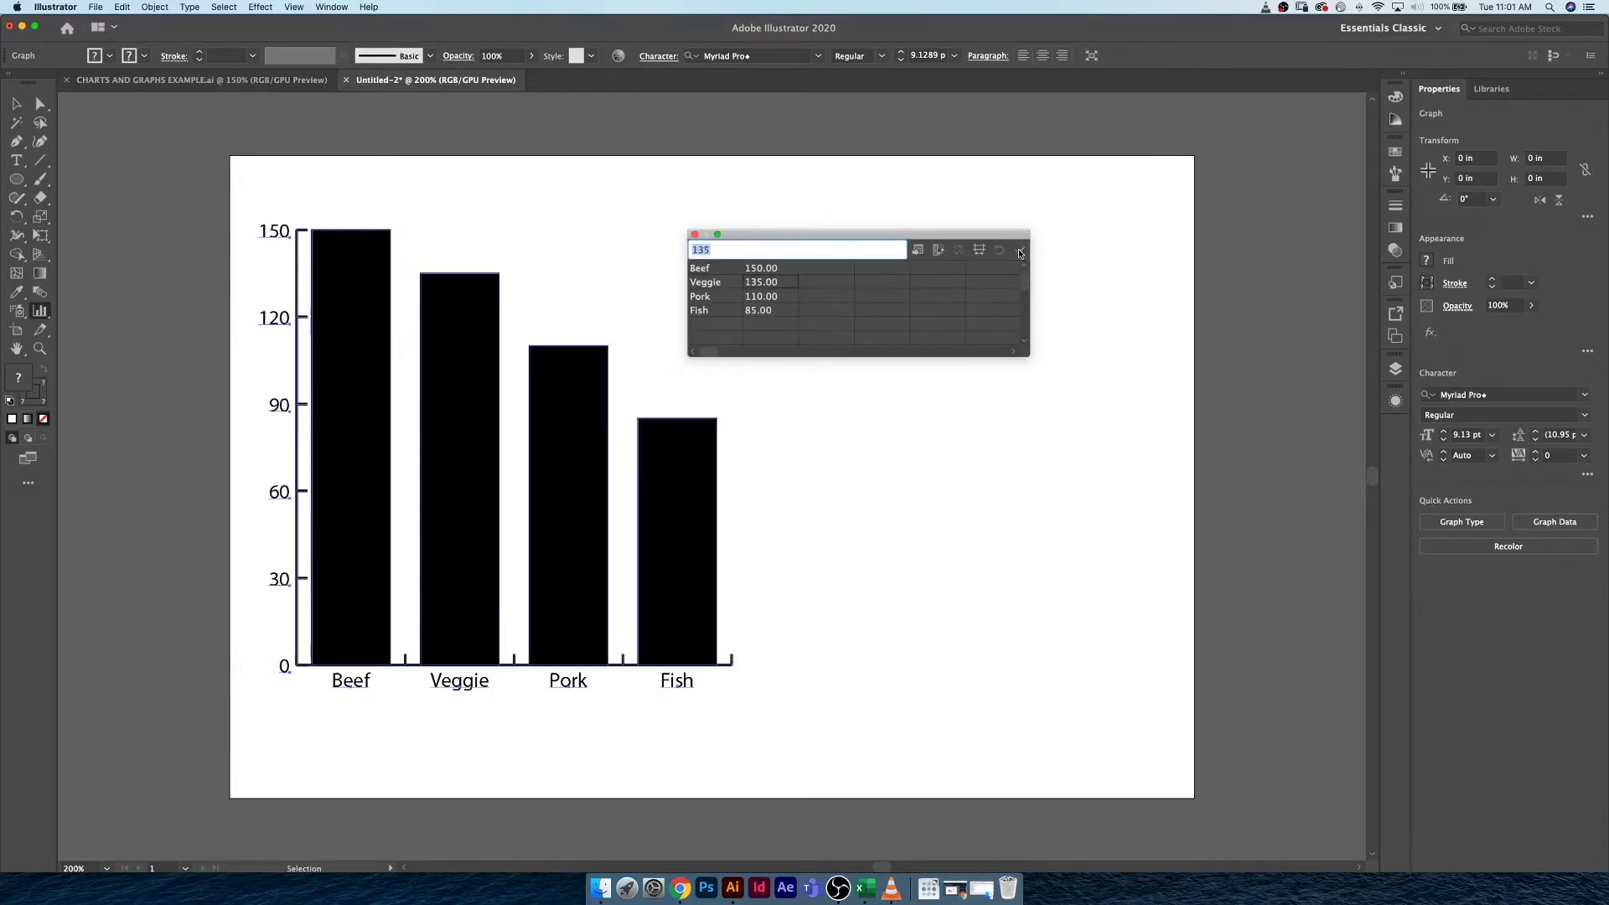
left_click_drag(796, 234, 916, 201)
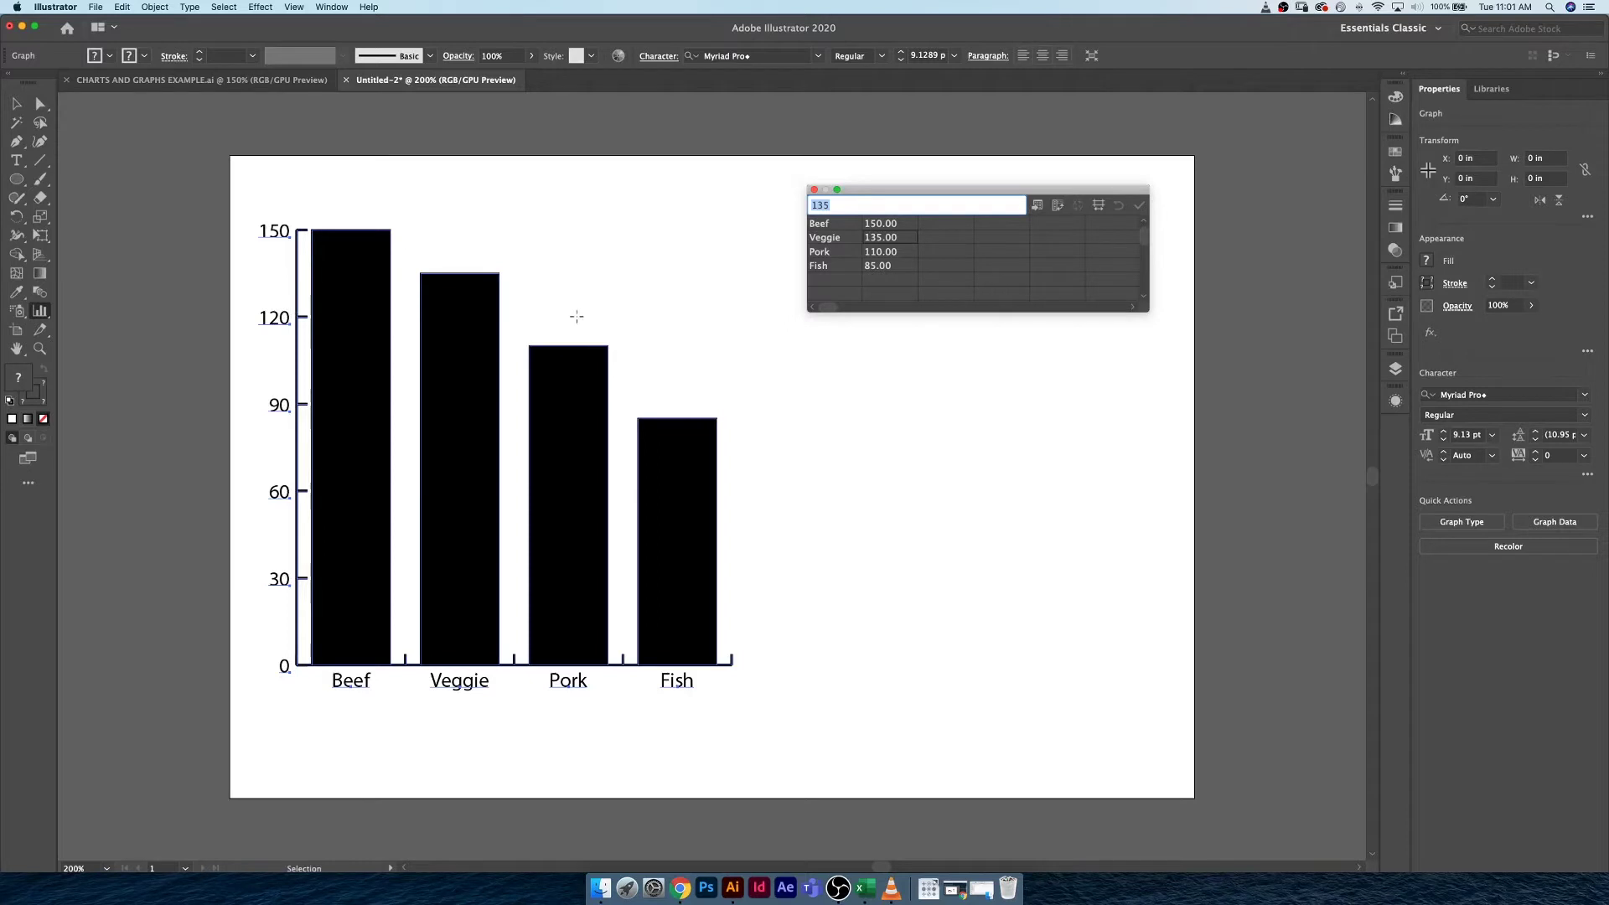
left_click(814, 191)
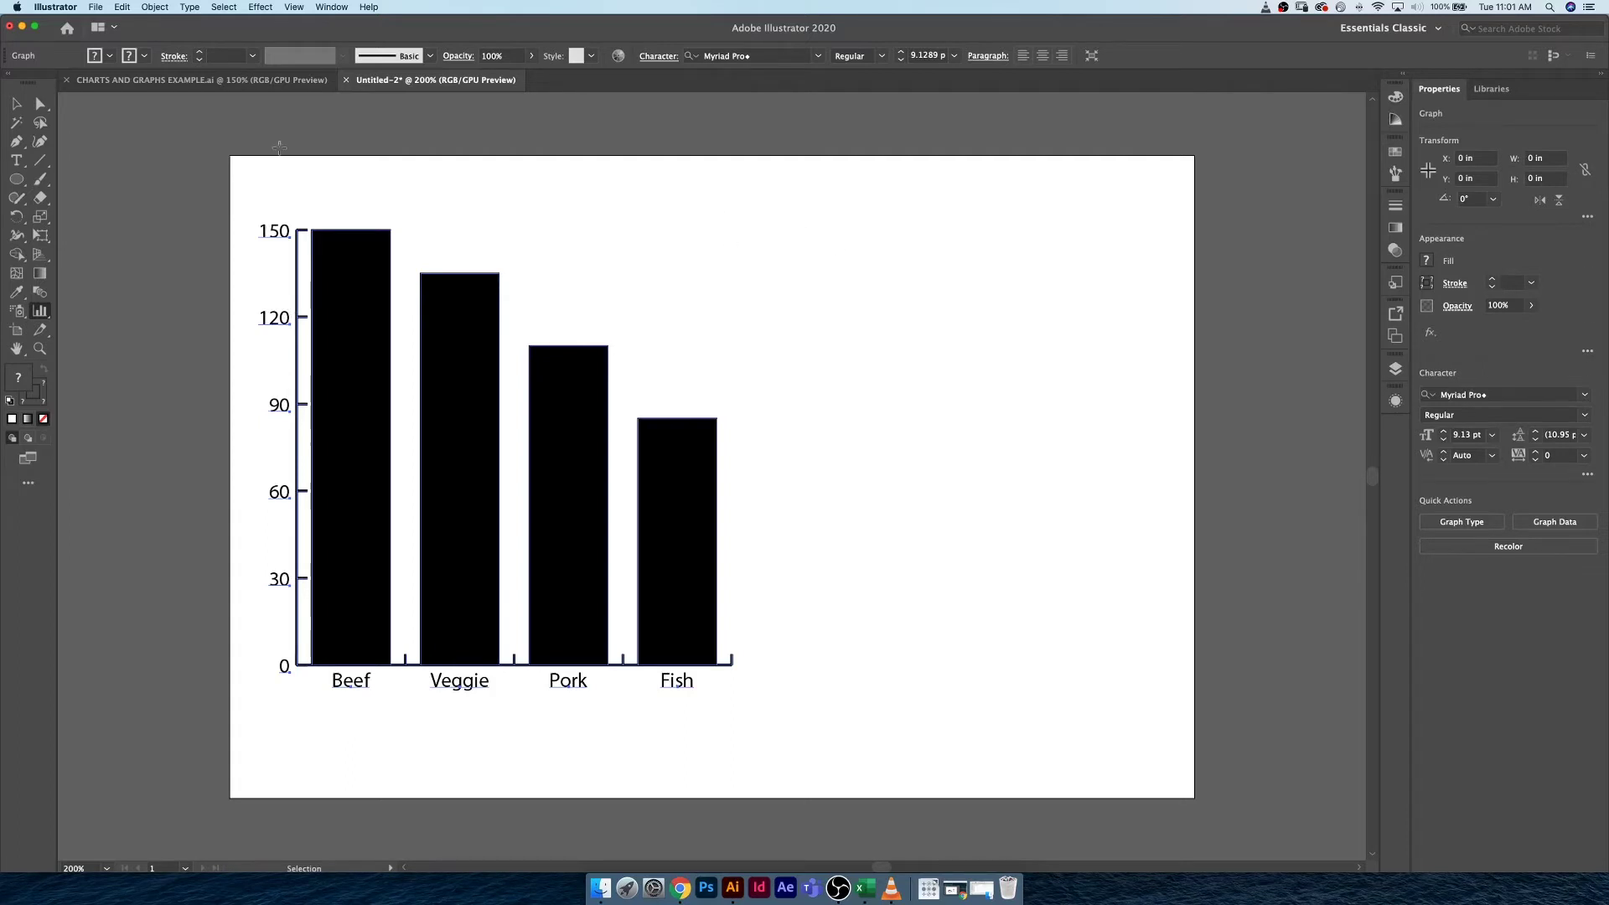
- Fill the Beef, Veggie, Pork and Fish bars with red, green, orange and blue swatches
left_click(18, 103)
left_click(245, 158)
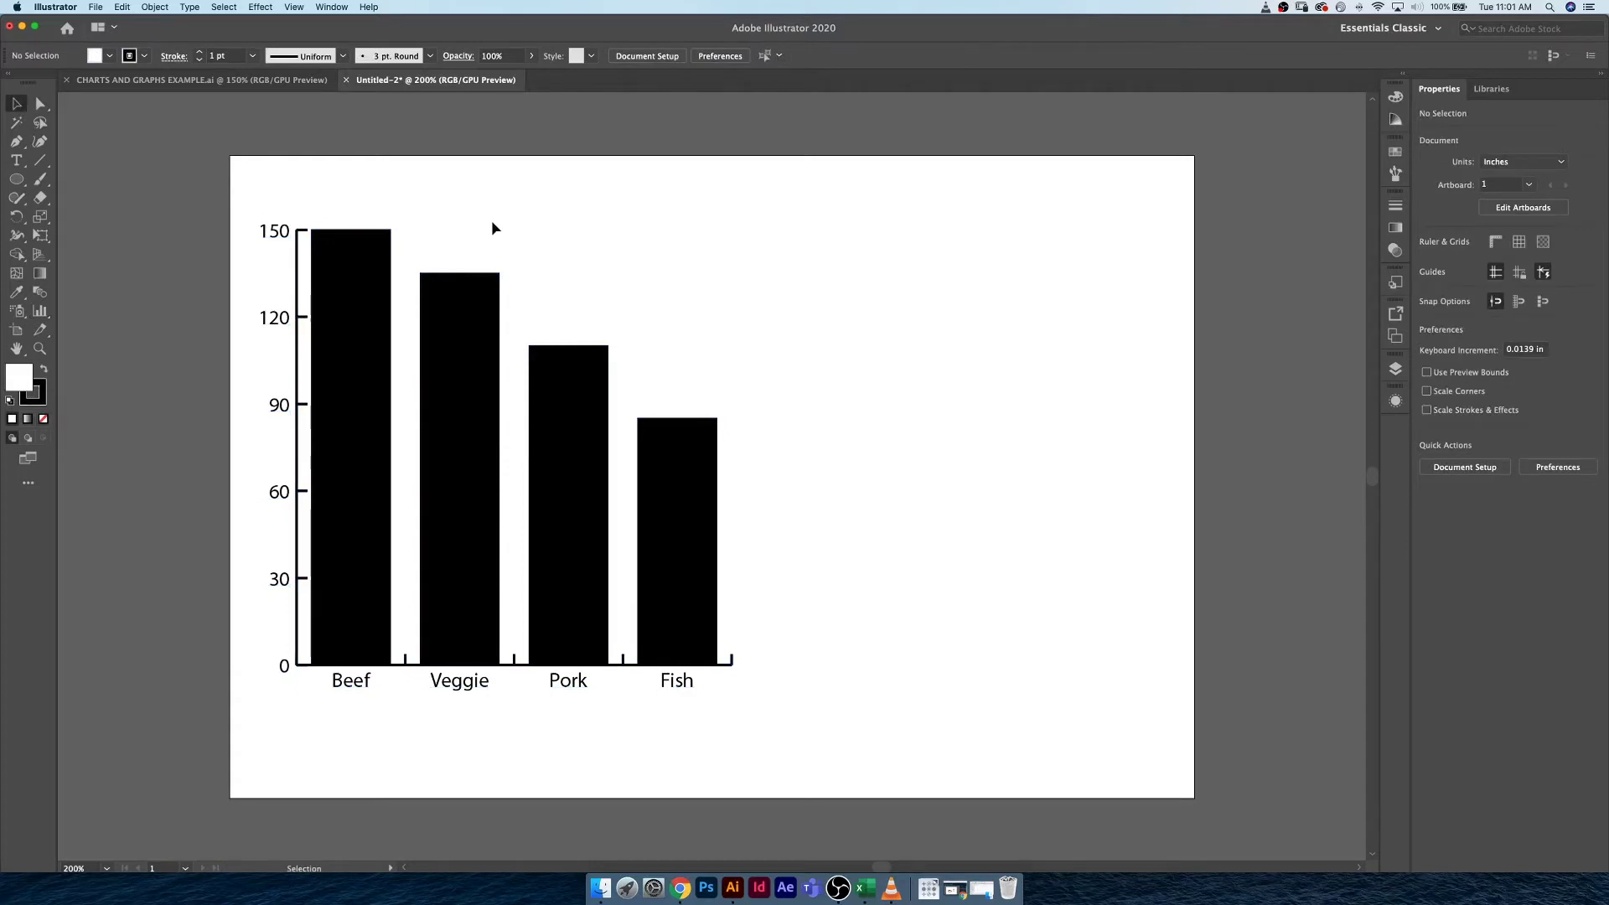
key("a")
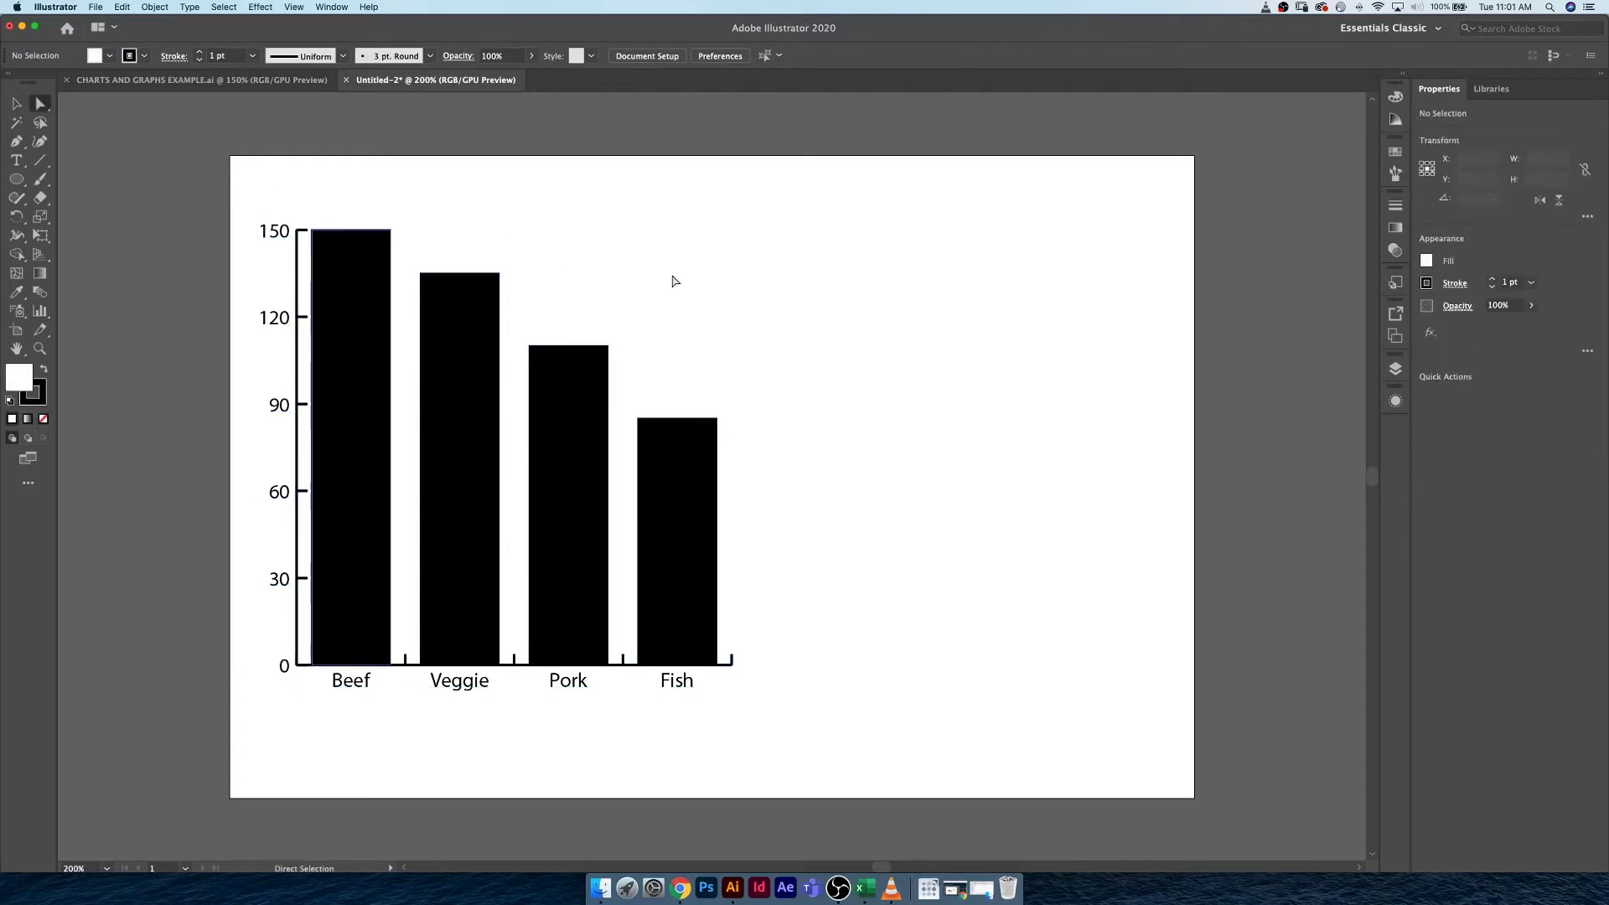
left_click(1395, 152)
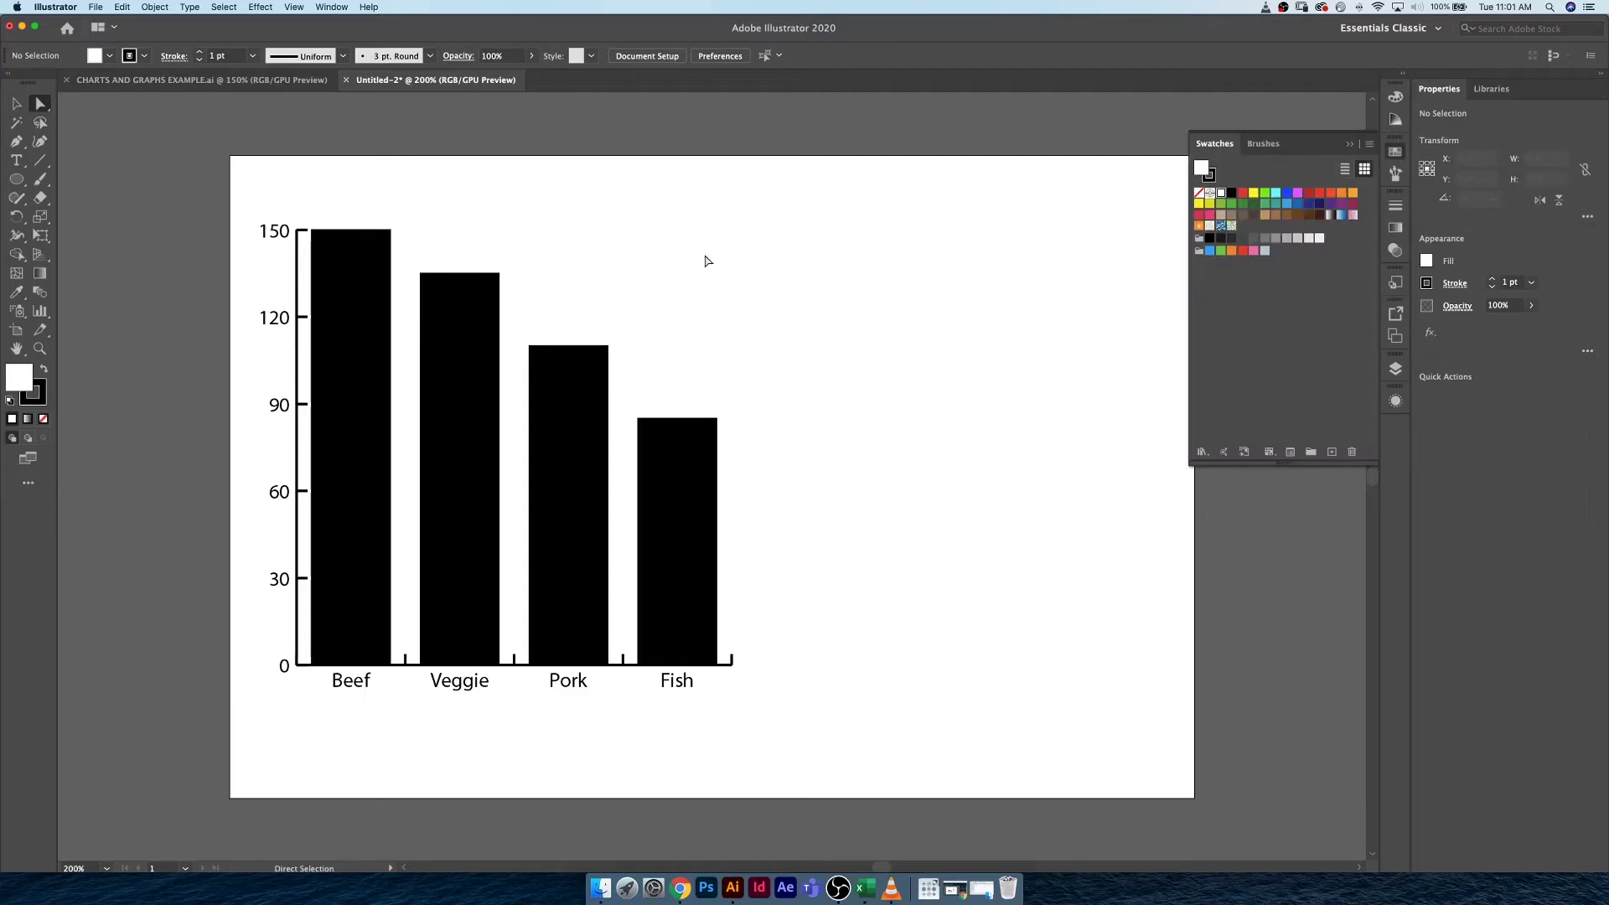
left_click(327, 293)
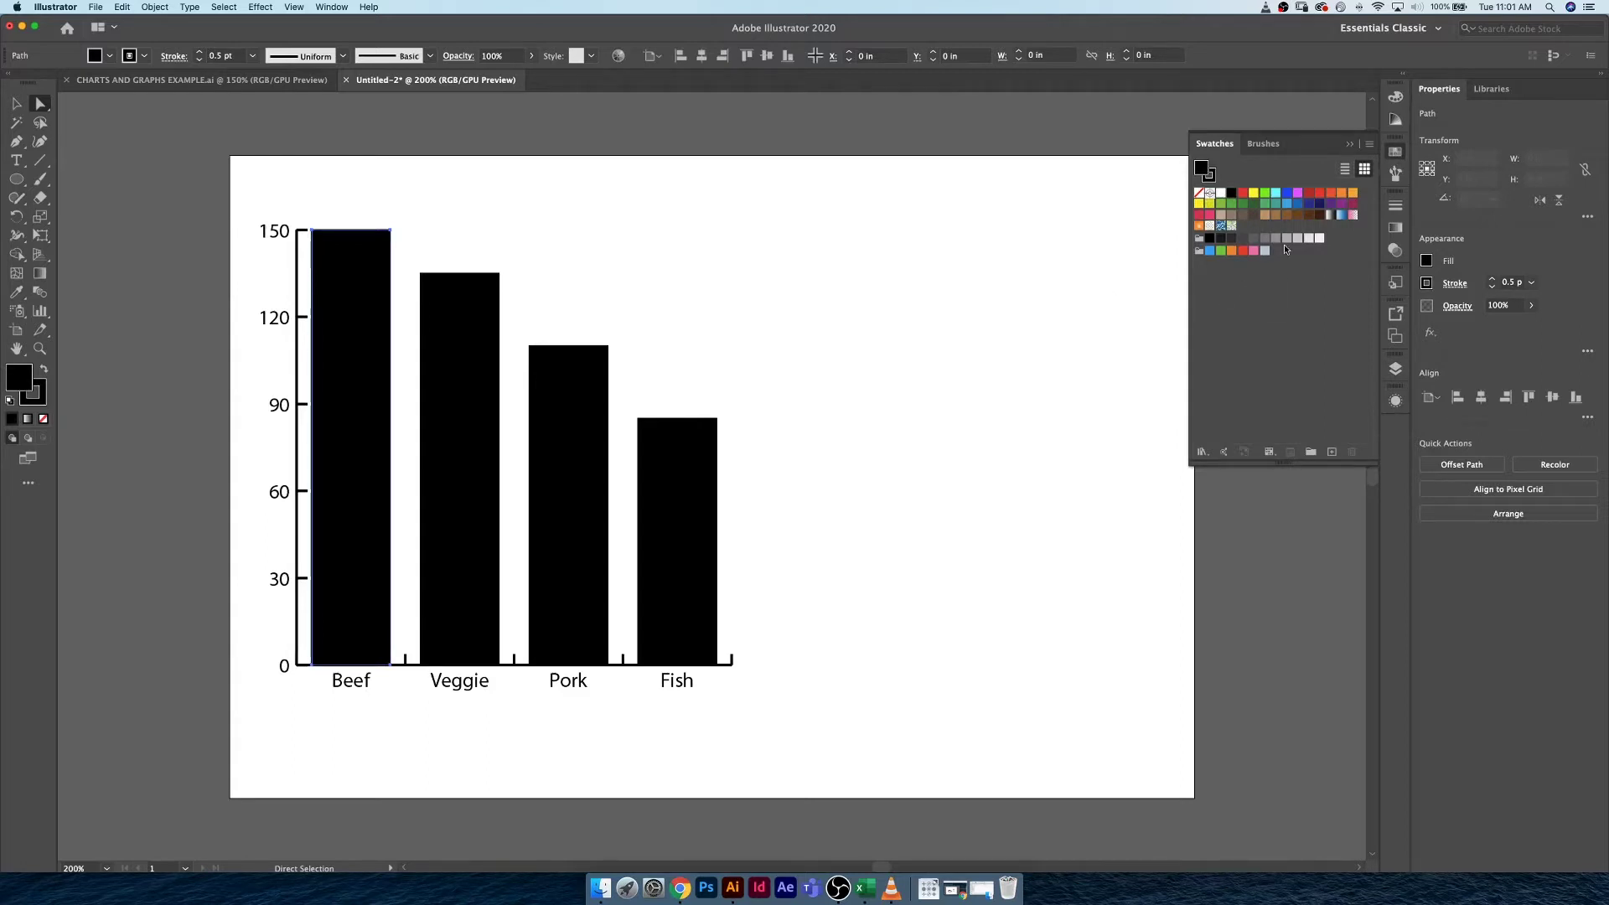
left_click(1309, 192)
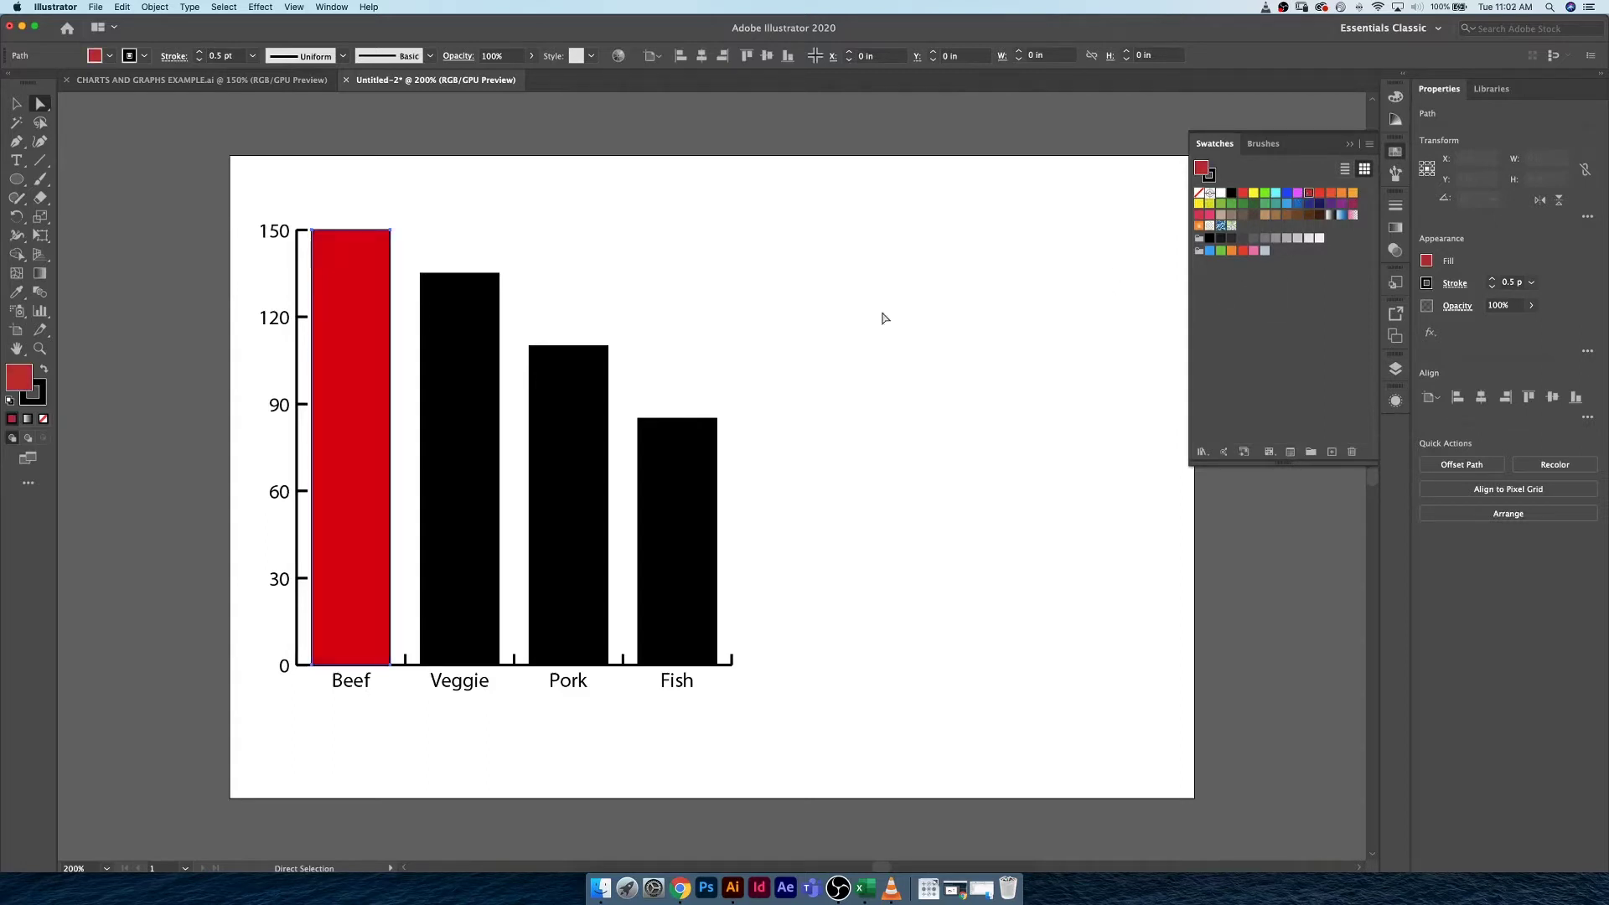
left_click(446, 357)
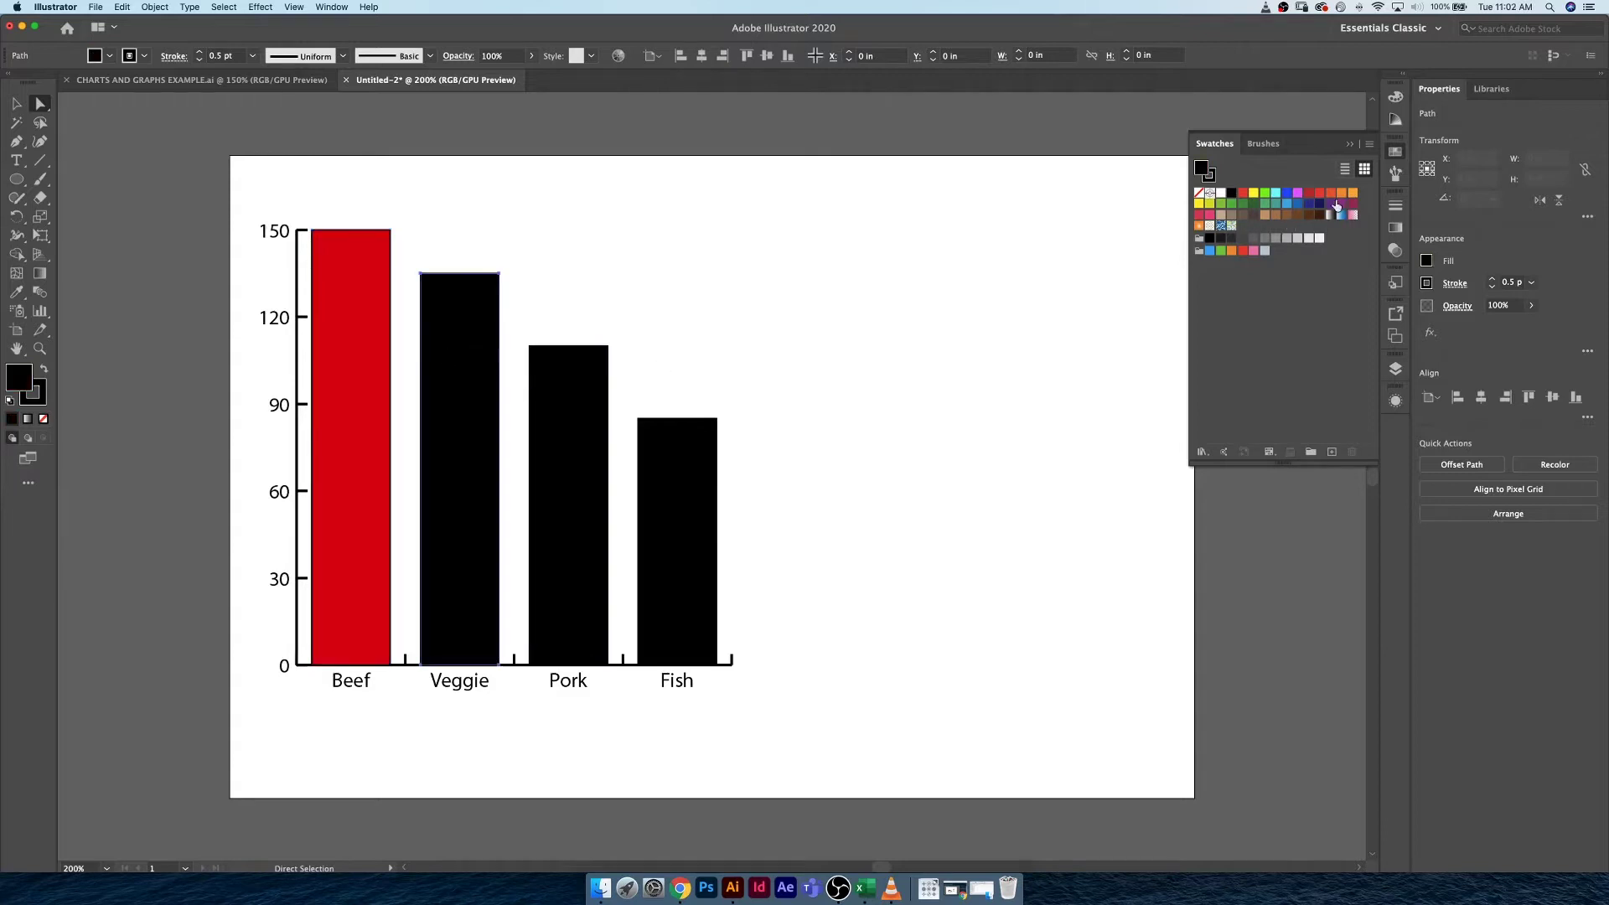
left_click(1243, 203)
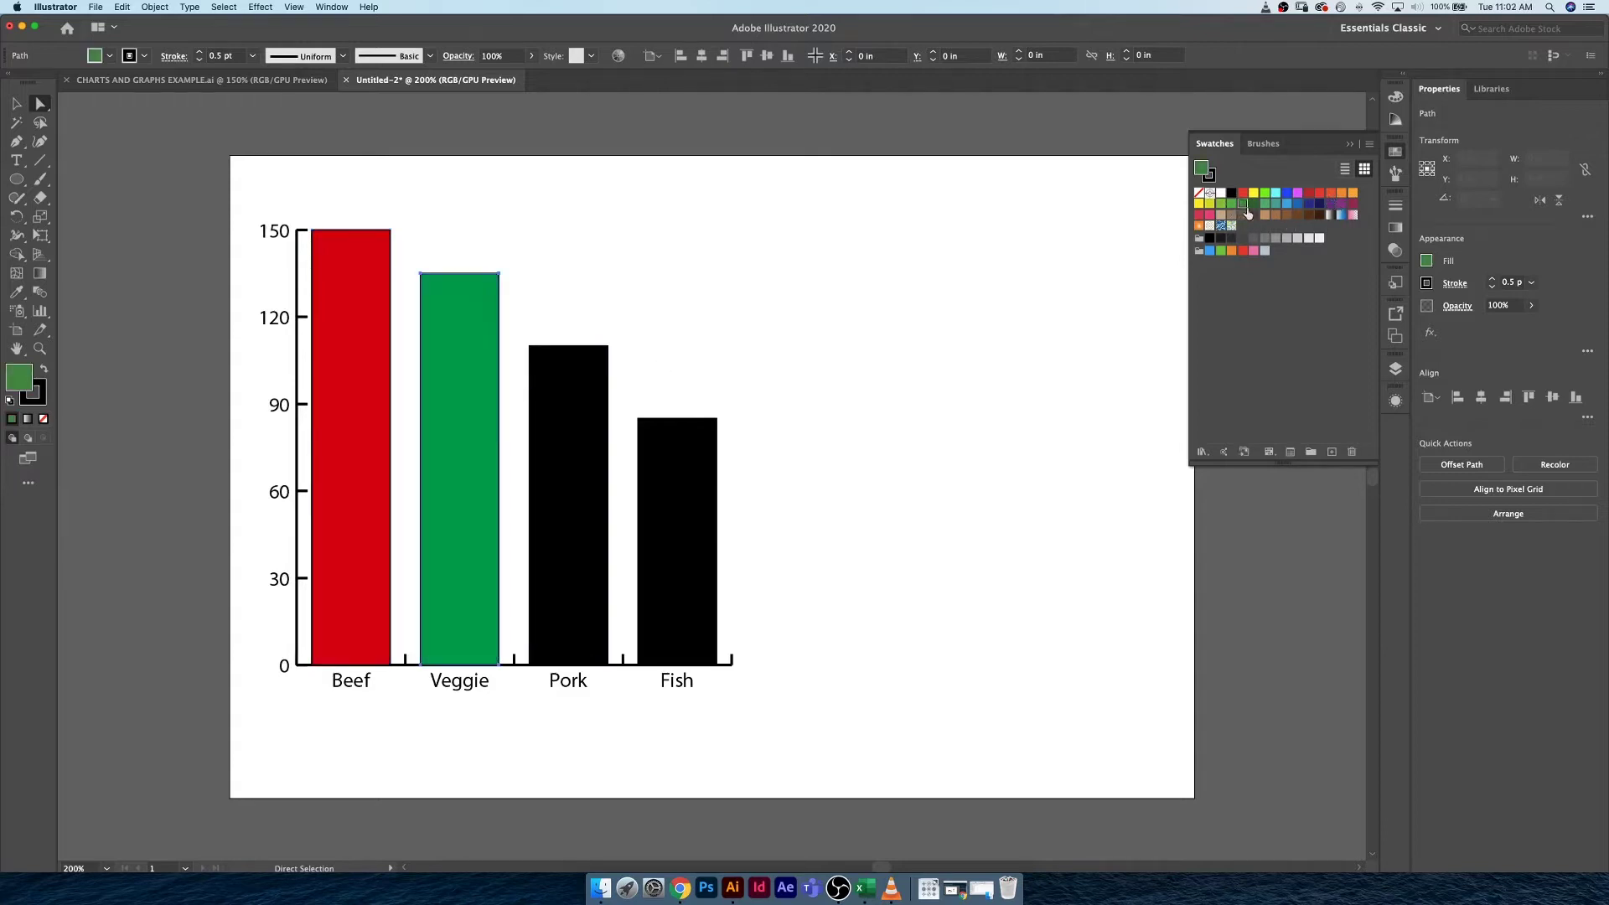
left_click(560, 496)
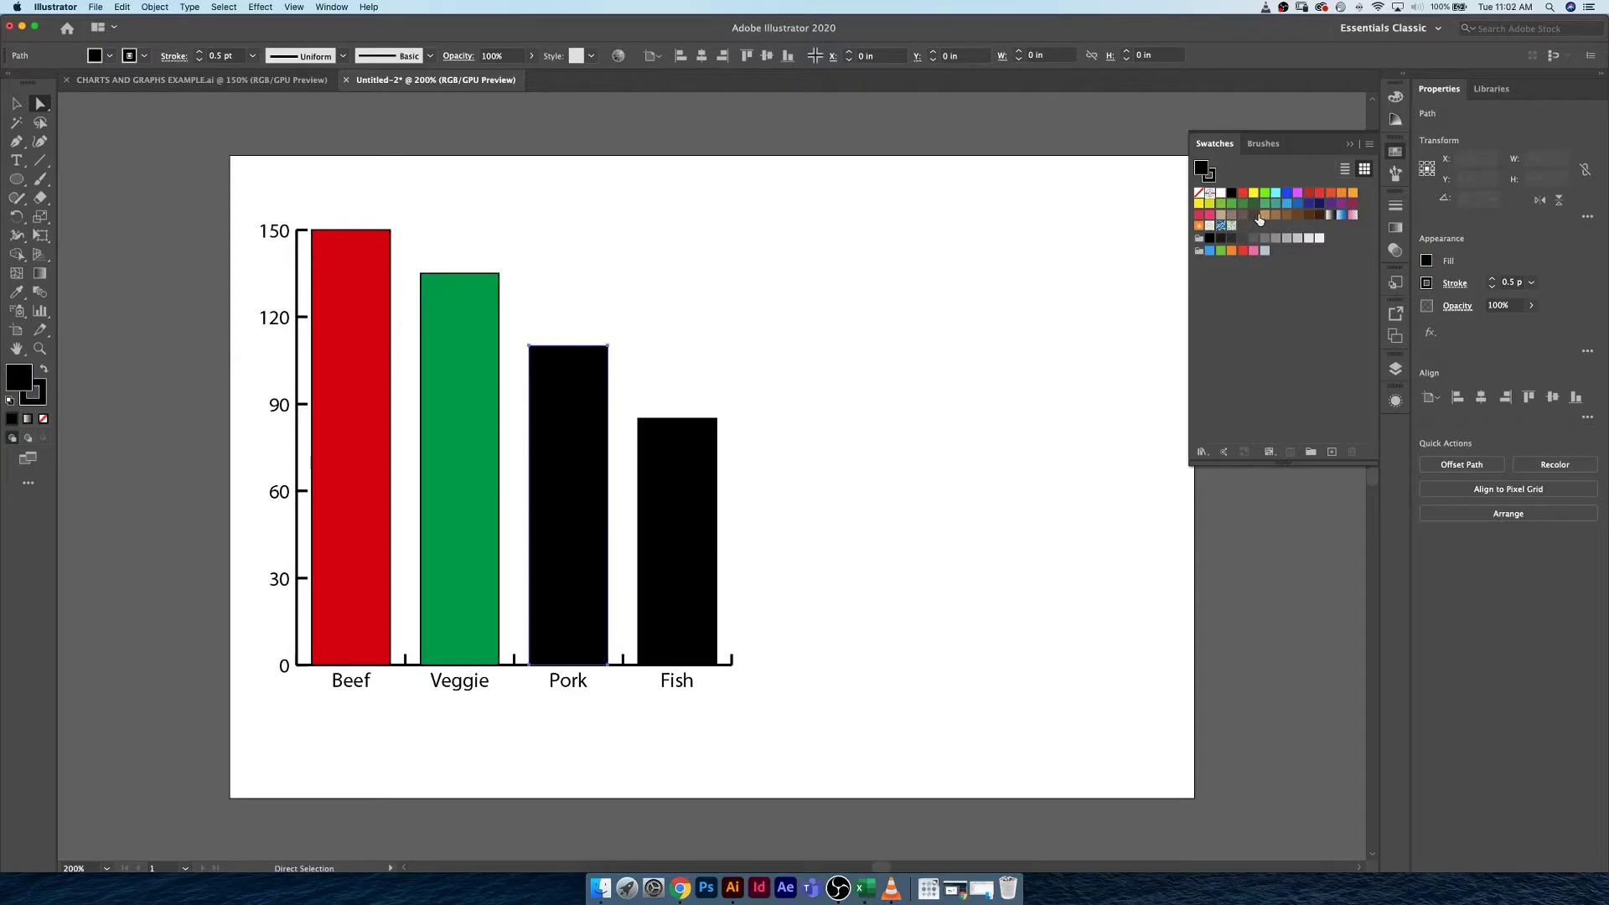
left_click(1341, 199)
left_click(686, 542)
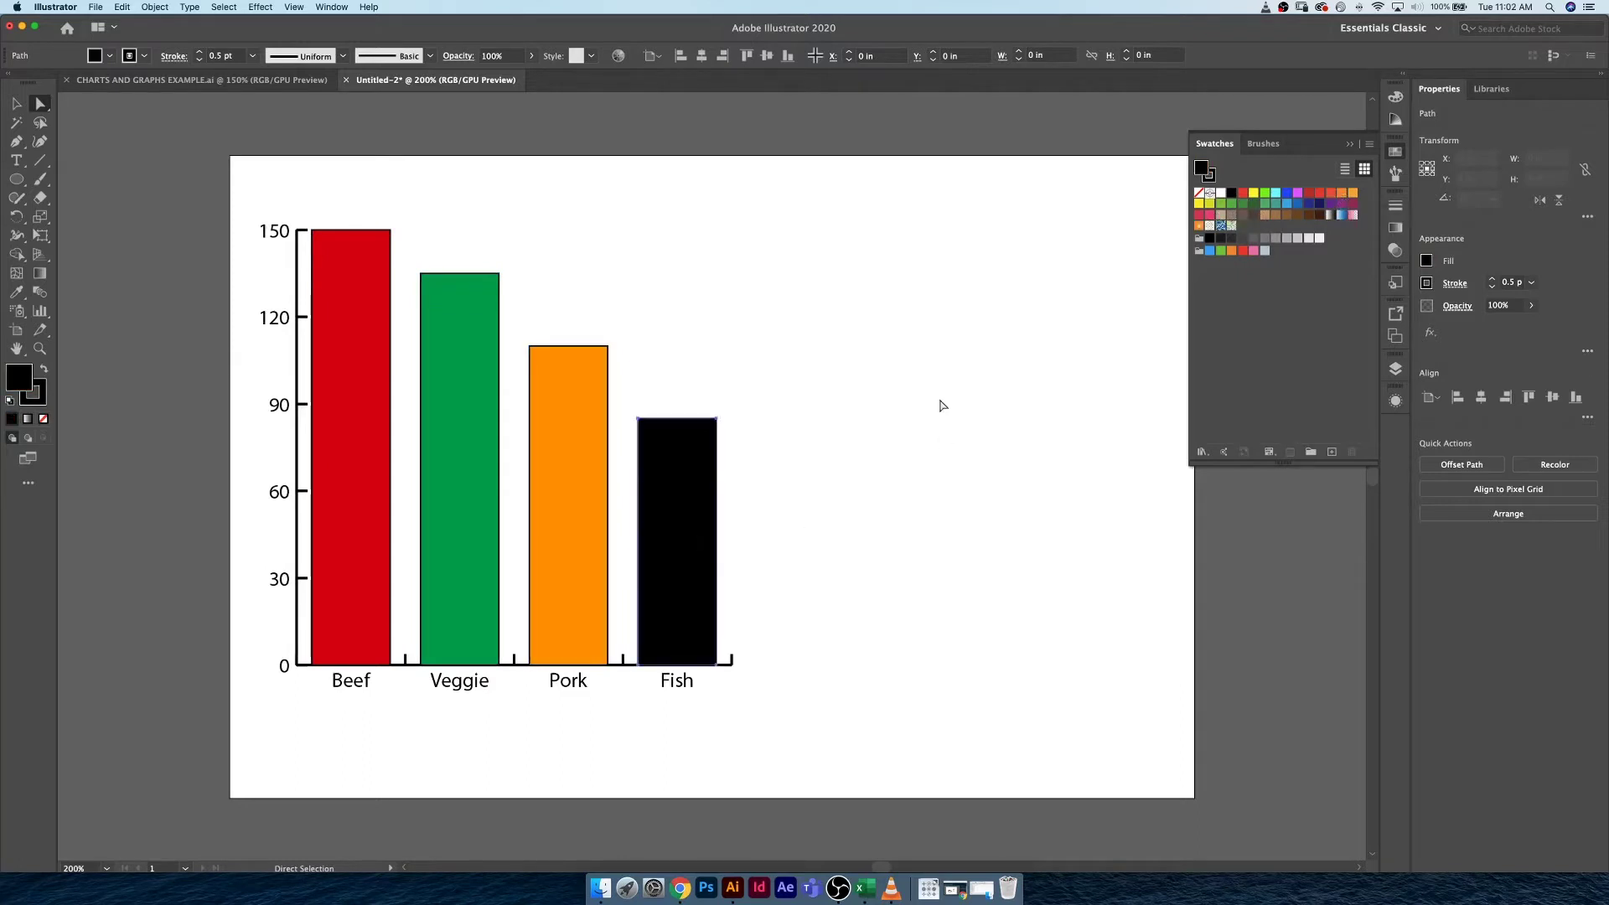
left_click(1298, 204)
- Set the stroke of all four bars to None
left_click(954, 440)
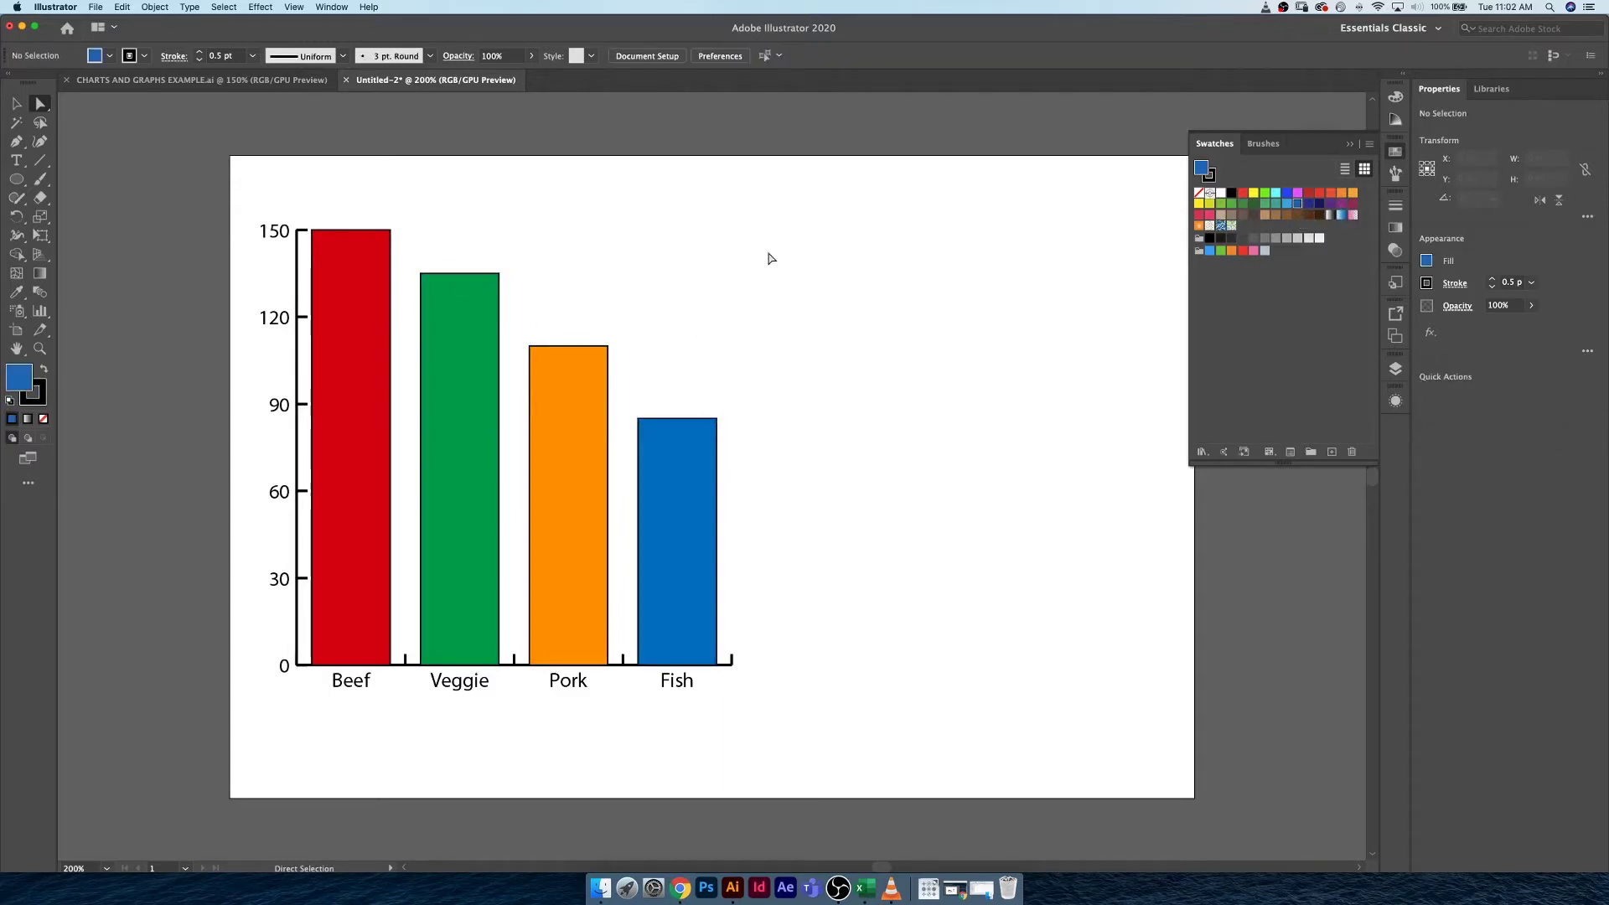
left_click(349, 539)
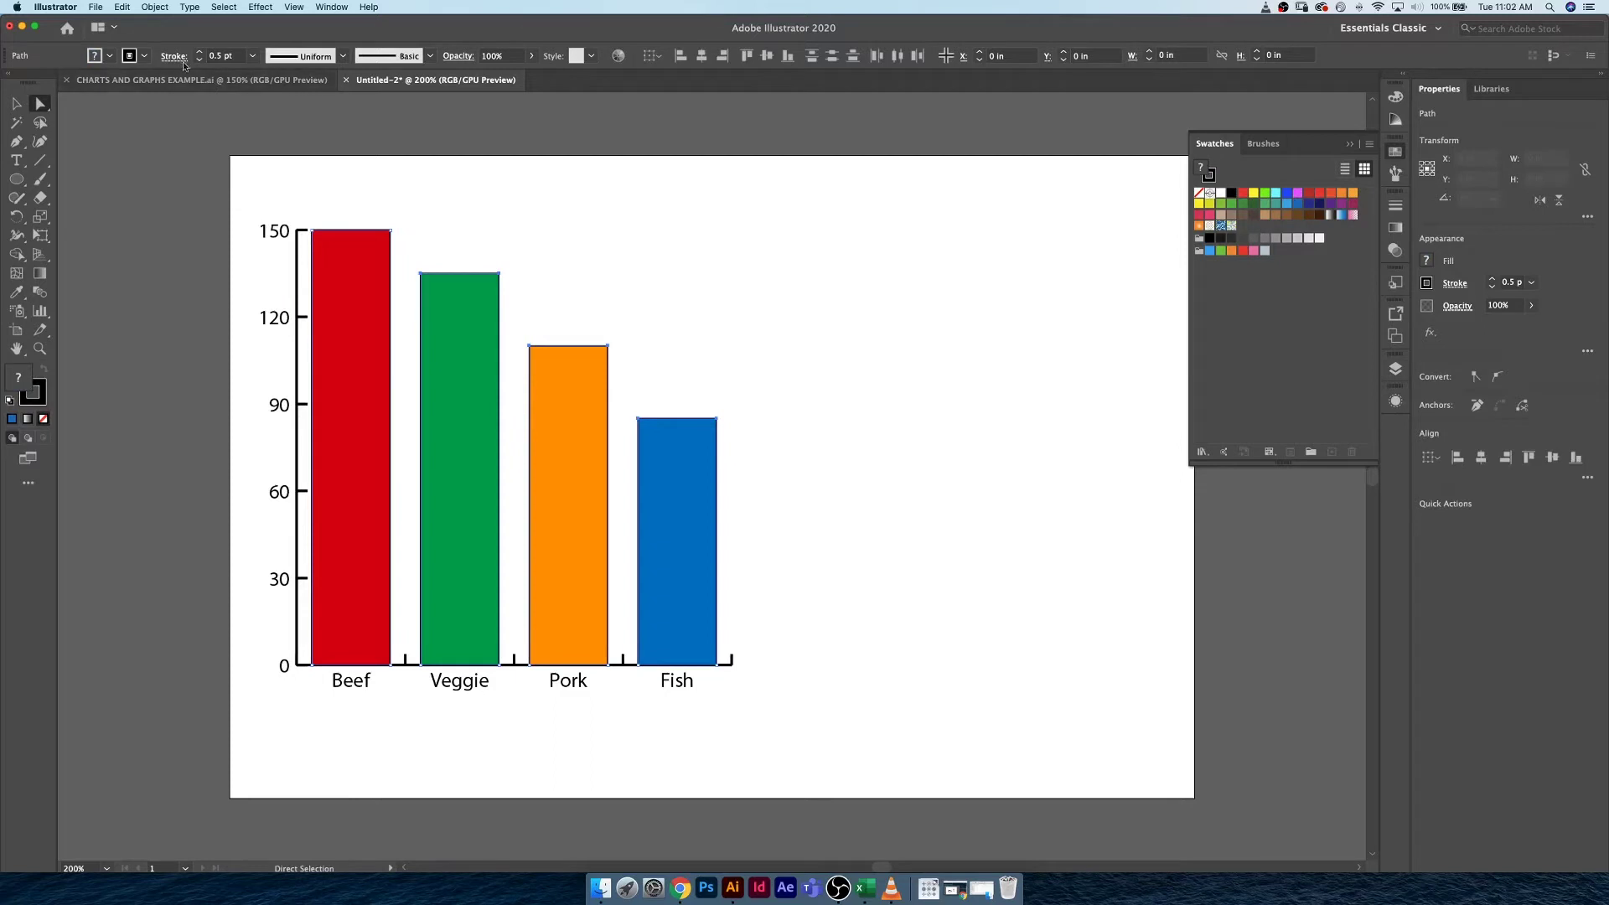
left_click(147, 59)
left_click(10, 83)
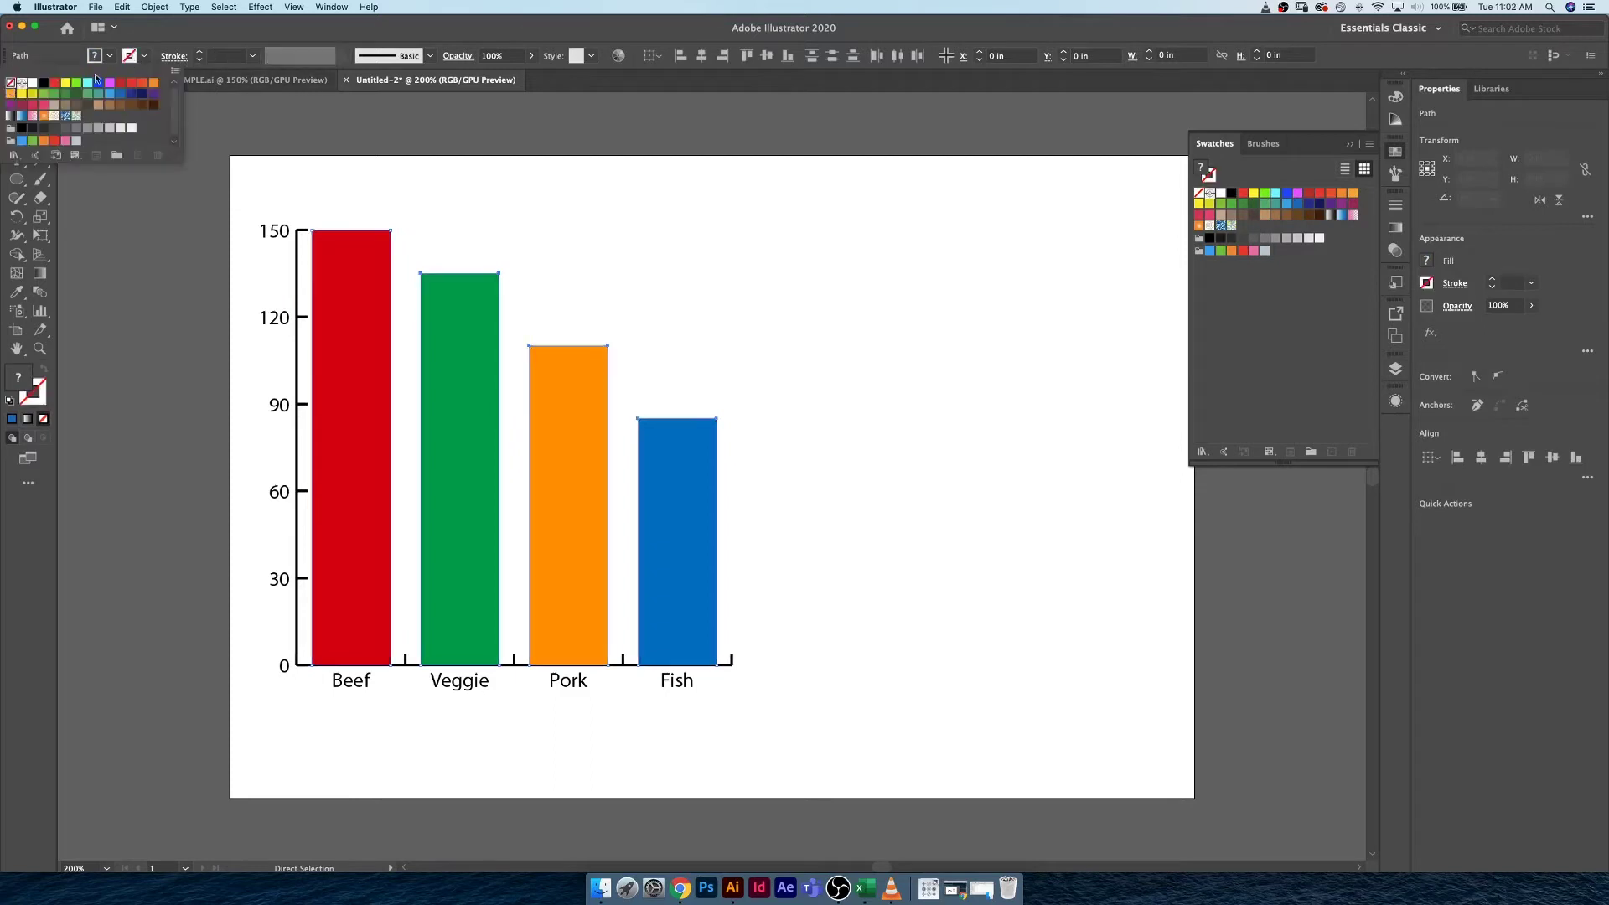
left_click(539, 238)
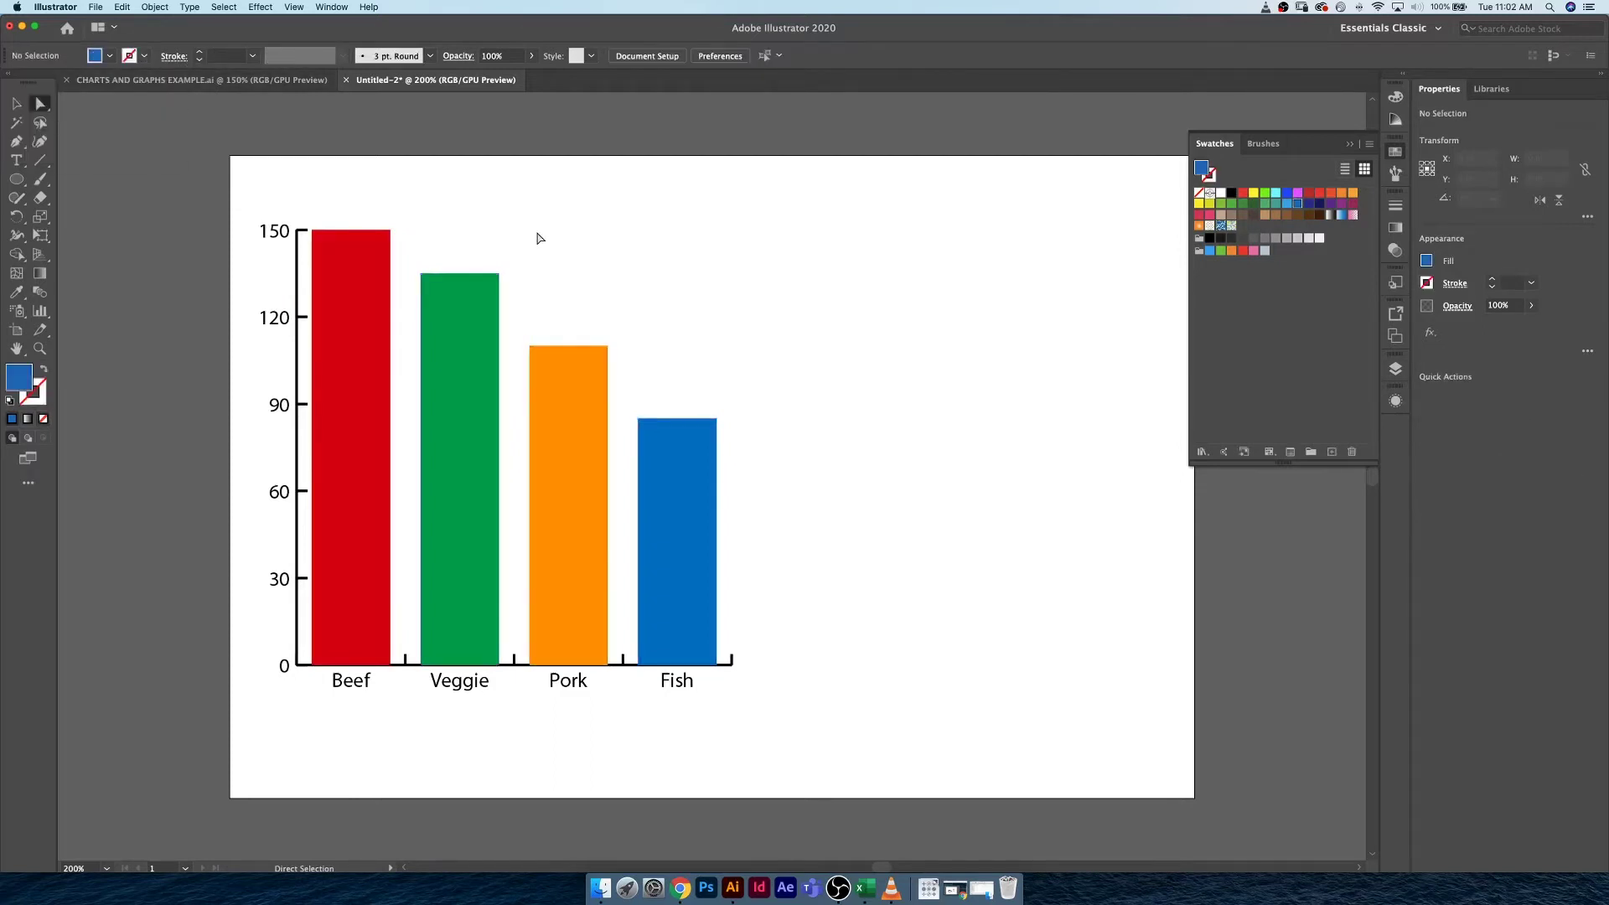
key("v")
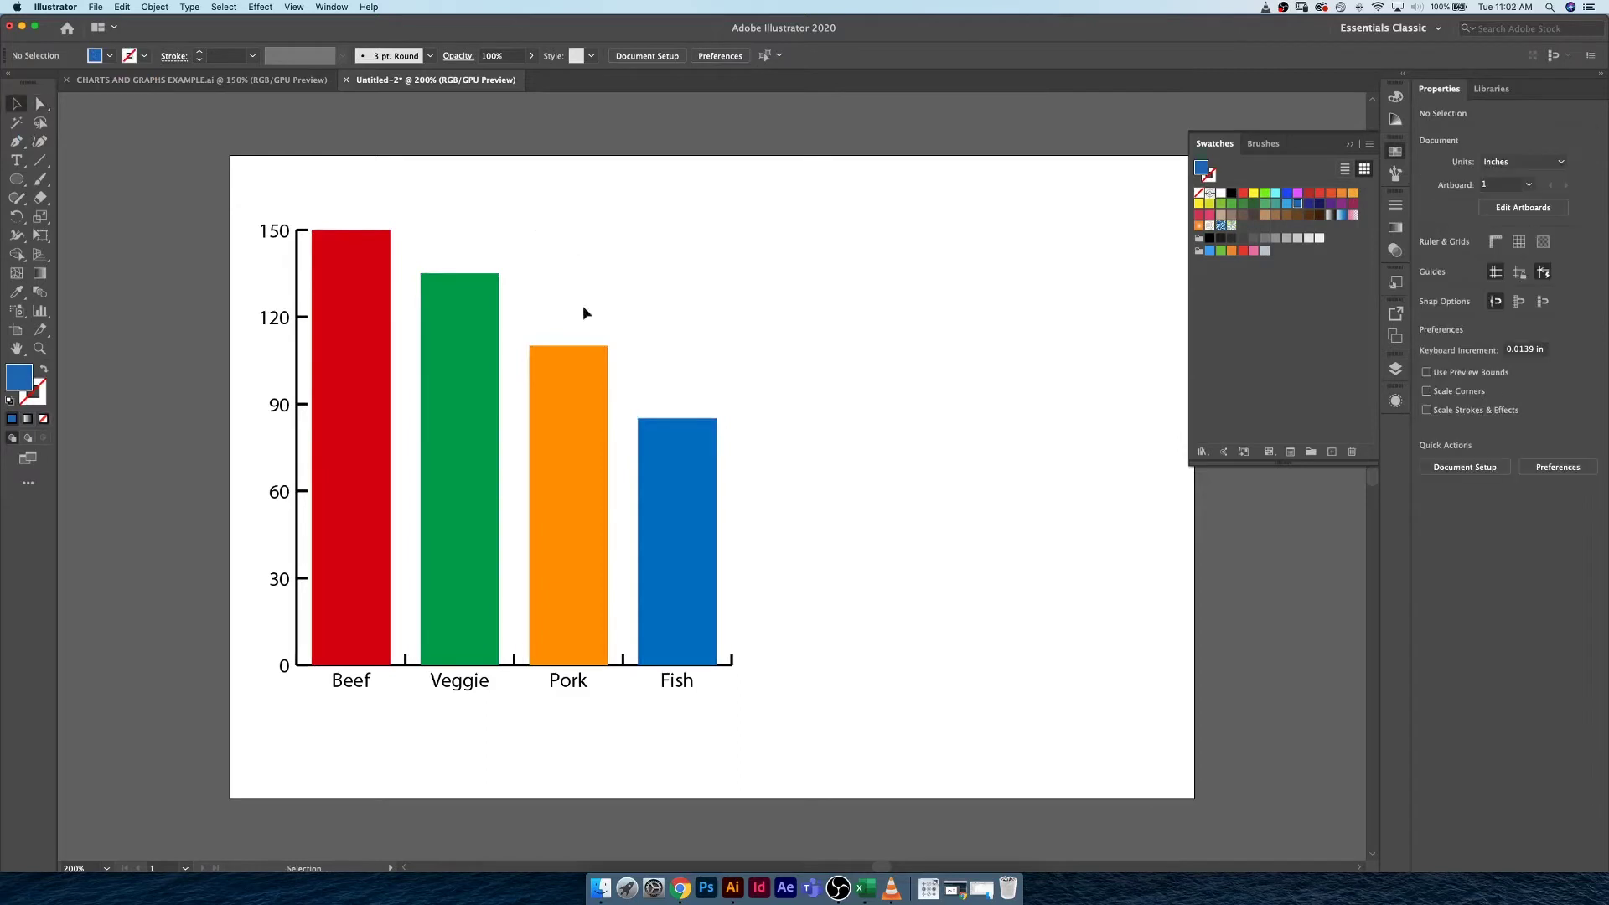
left_click(371, 313)
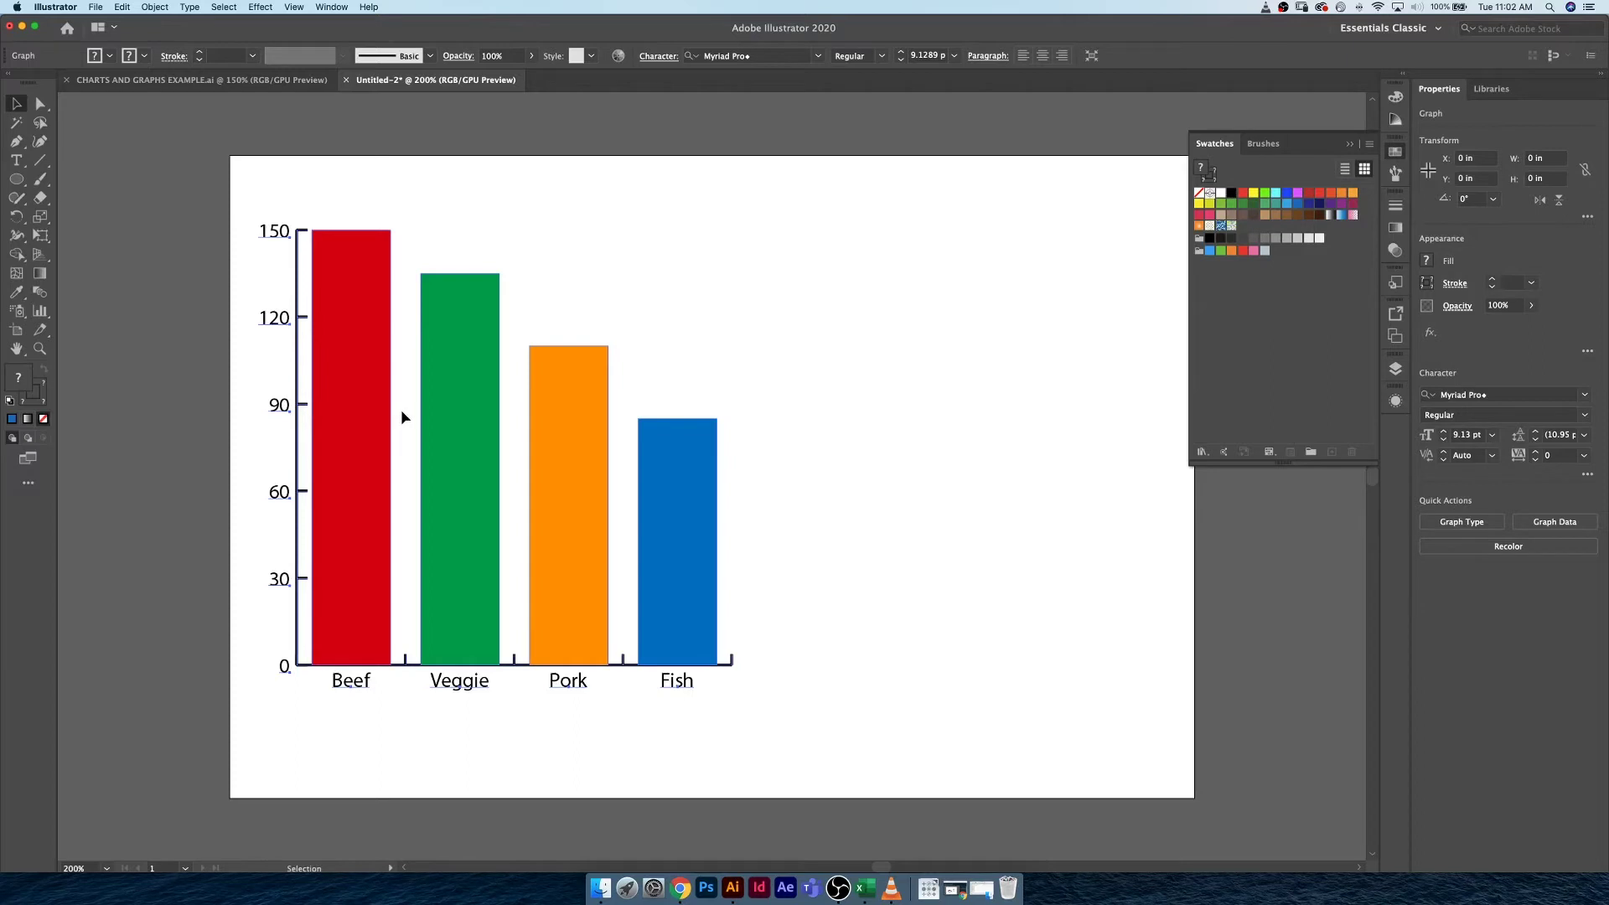
left_click(514, 253)
key("a")
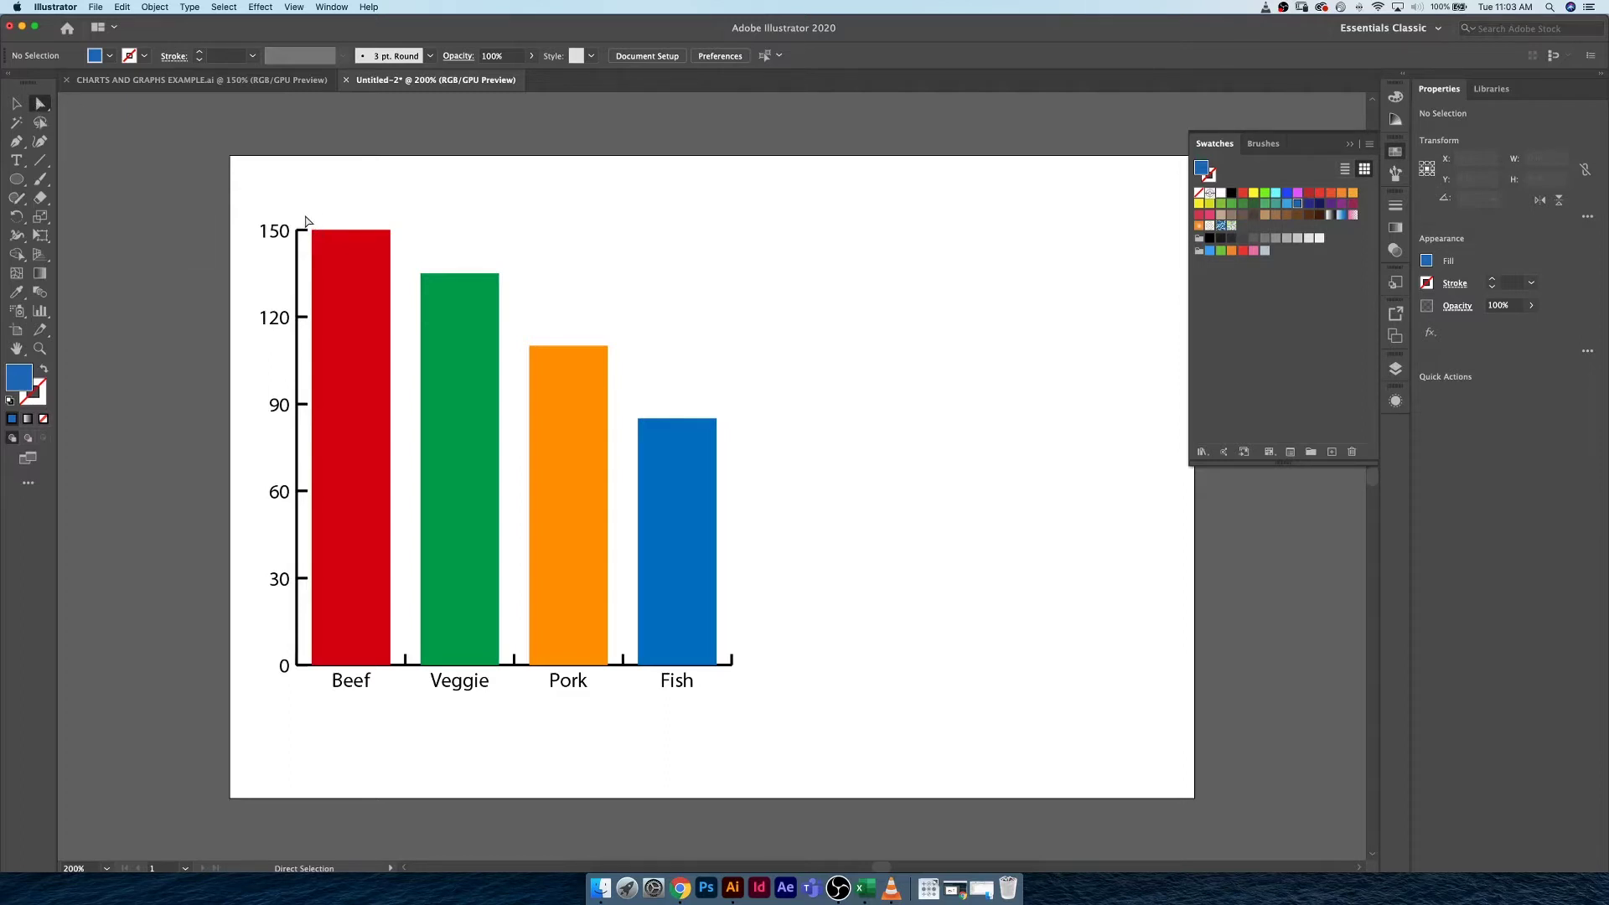
- Direct-select the vertical axis line and the four category-axis tick marks
mouse_move(306, 220)
left_mouse_down()
mouse_move(262, 743)
mouse_move(300, 671)
left_mouse_up()
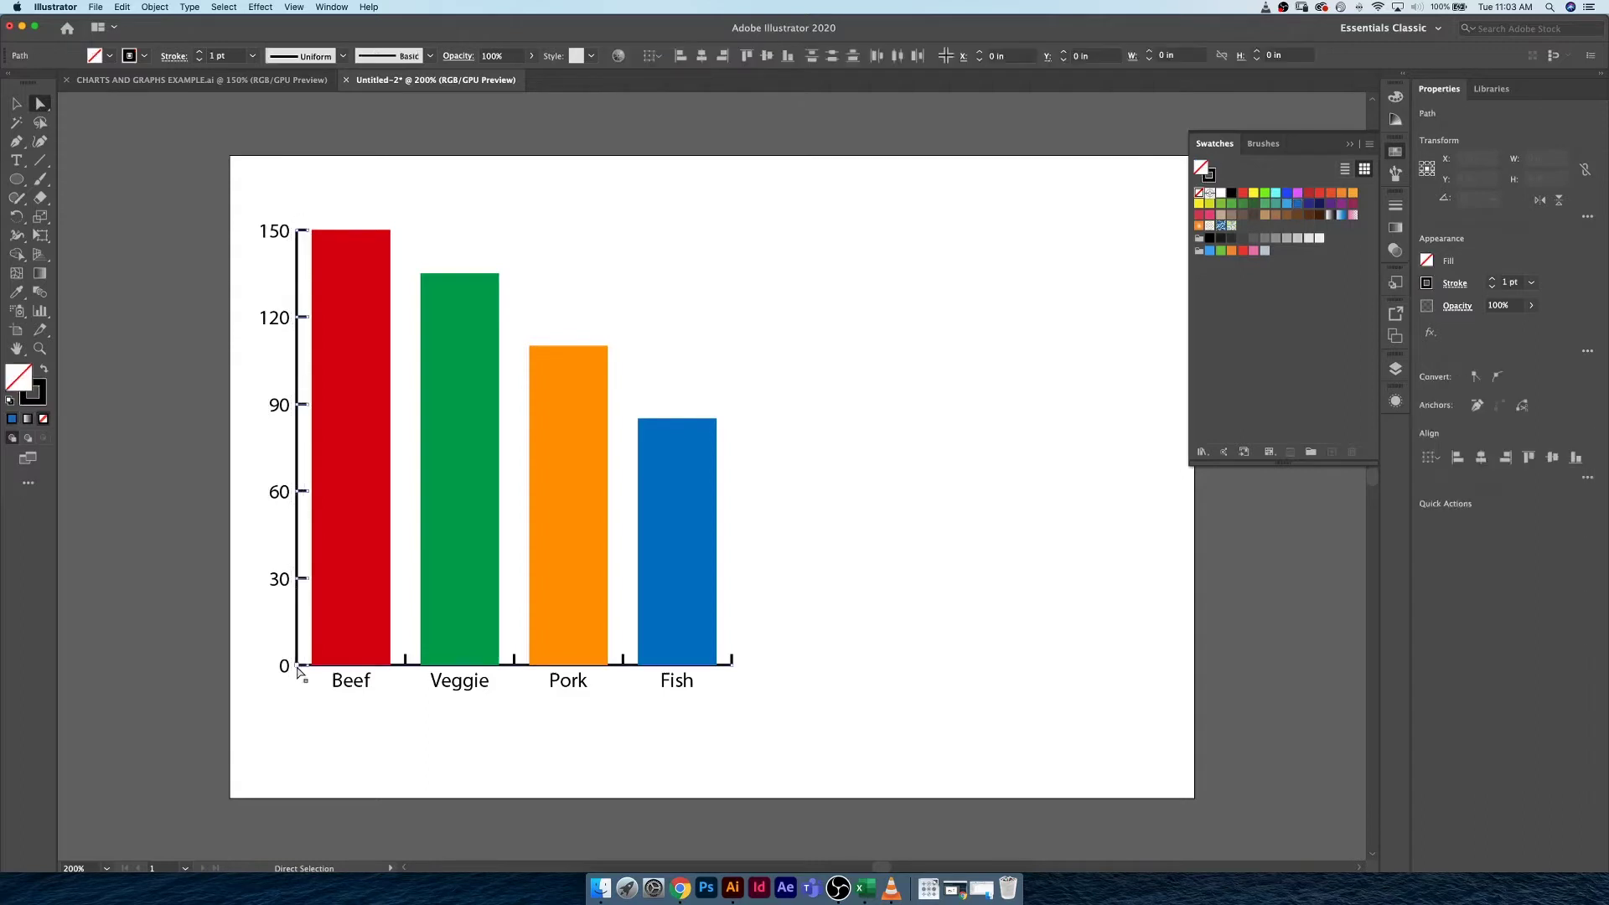
left_click(406, 660, "shift")
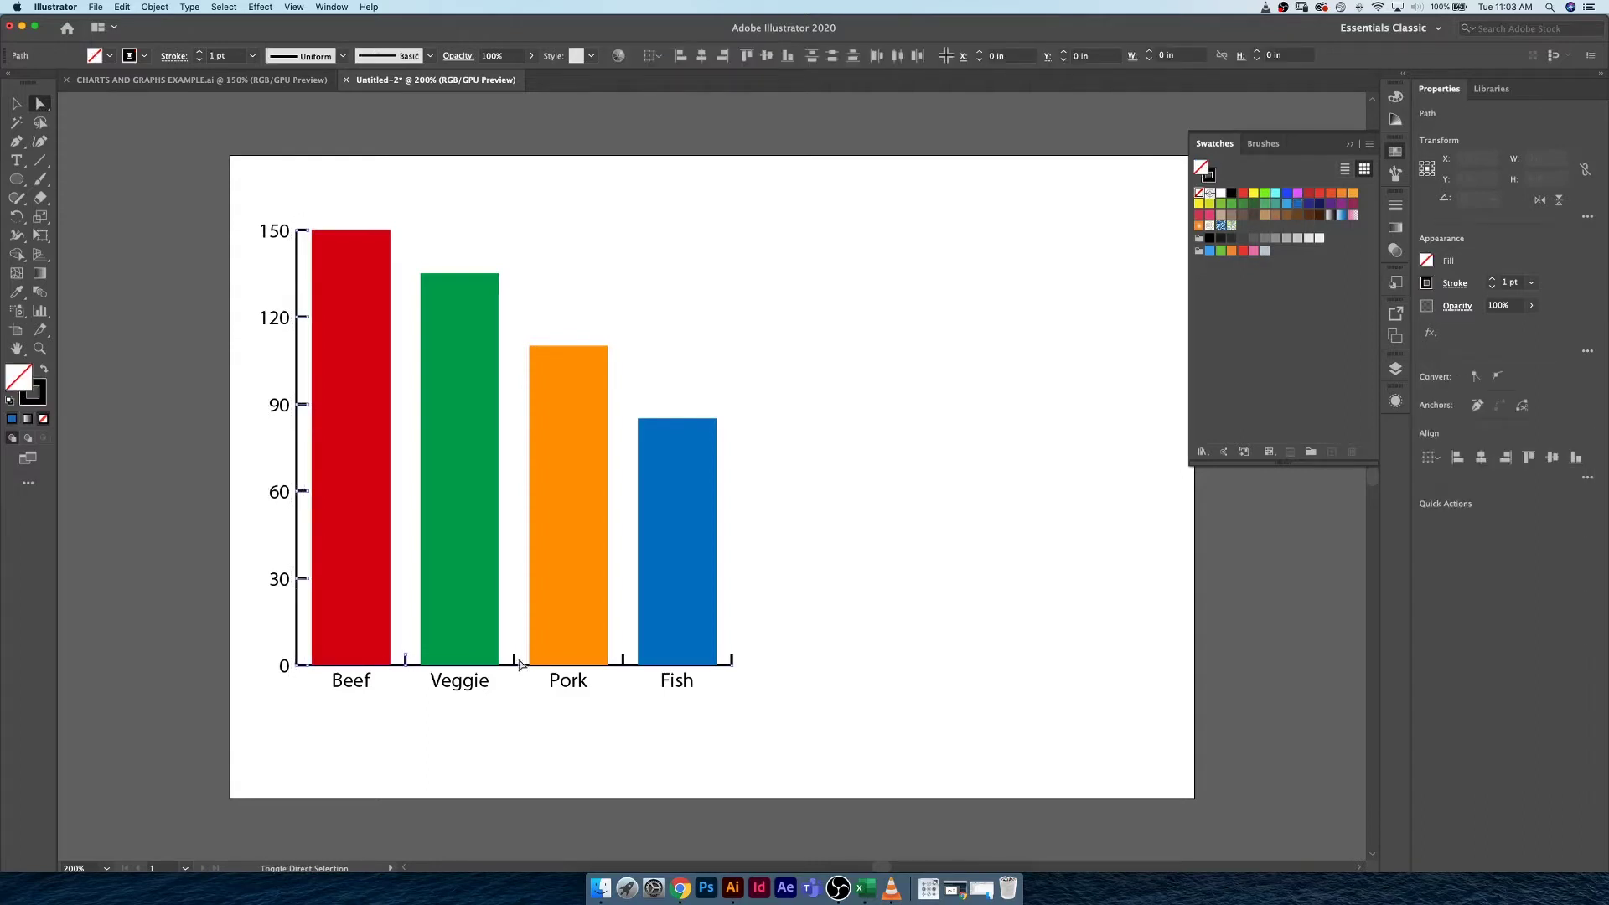
left_click(514, 661, "shift")
left_click(623, 660, "shift")
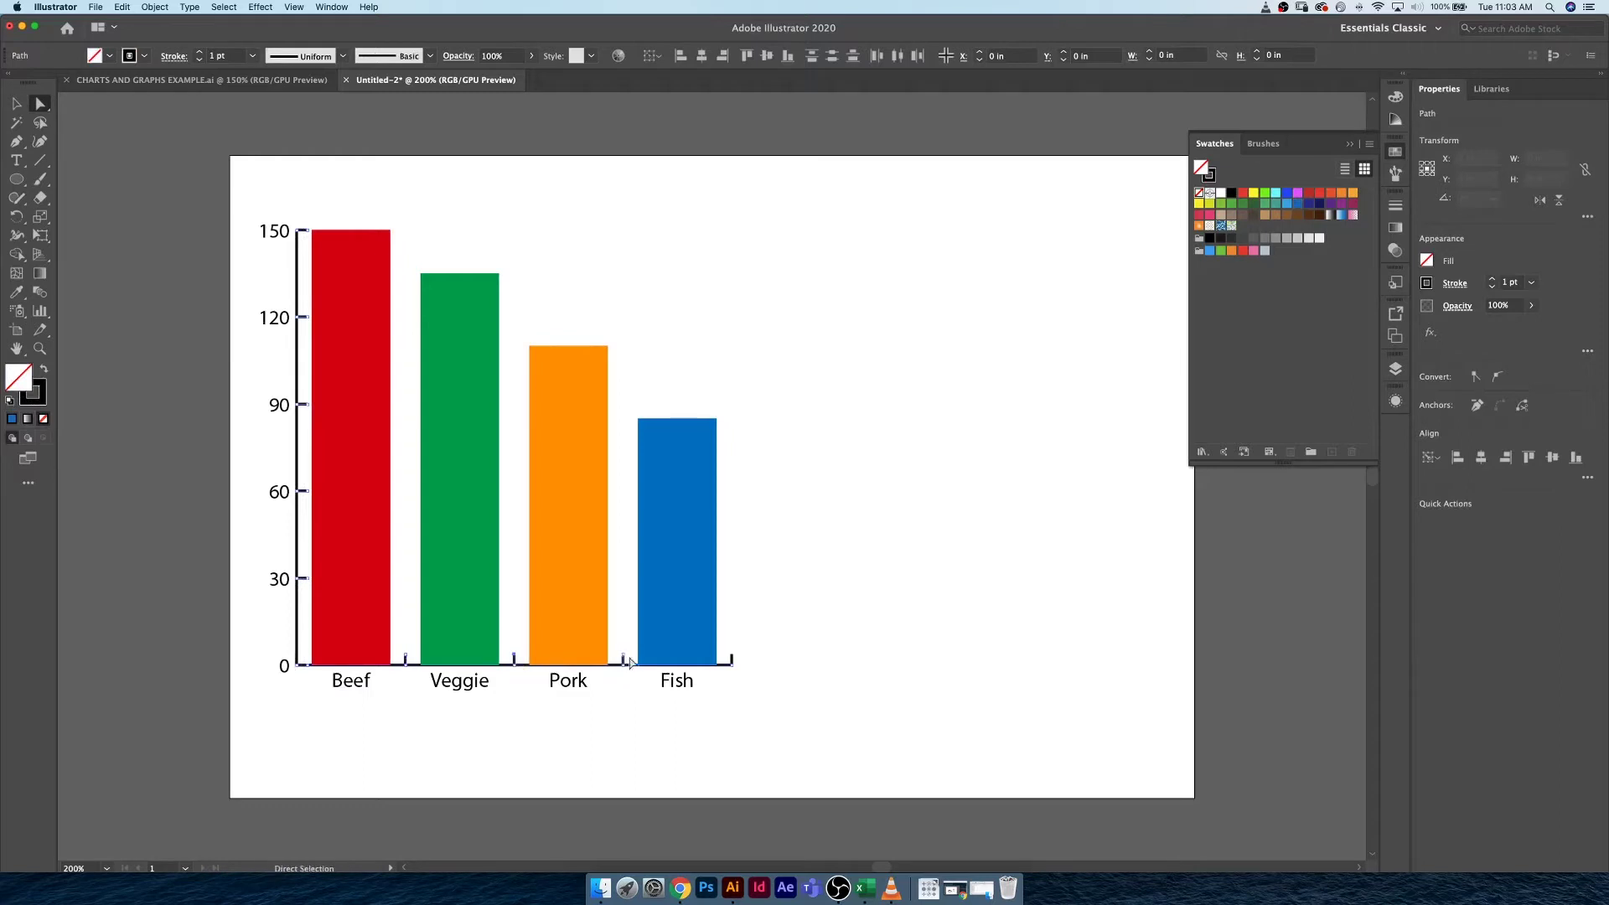
left_click(733, 661, "shift")
- Give the selected axis and tick lines a 0.25 pt stroke weight
left_click(219, 56)
type("0.25")
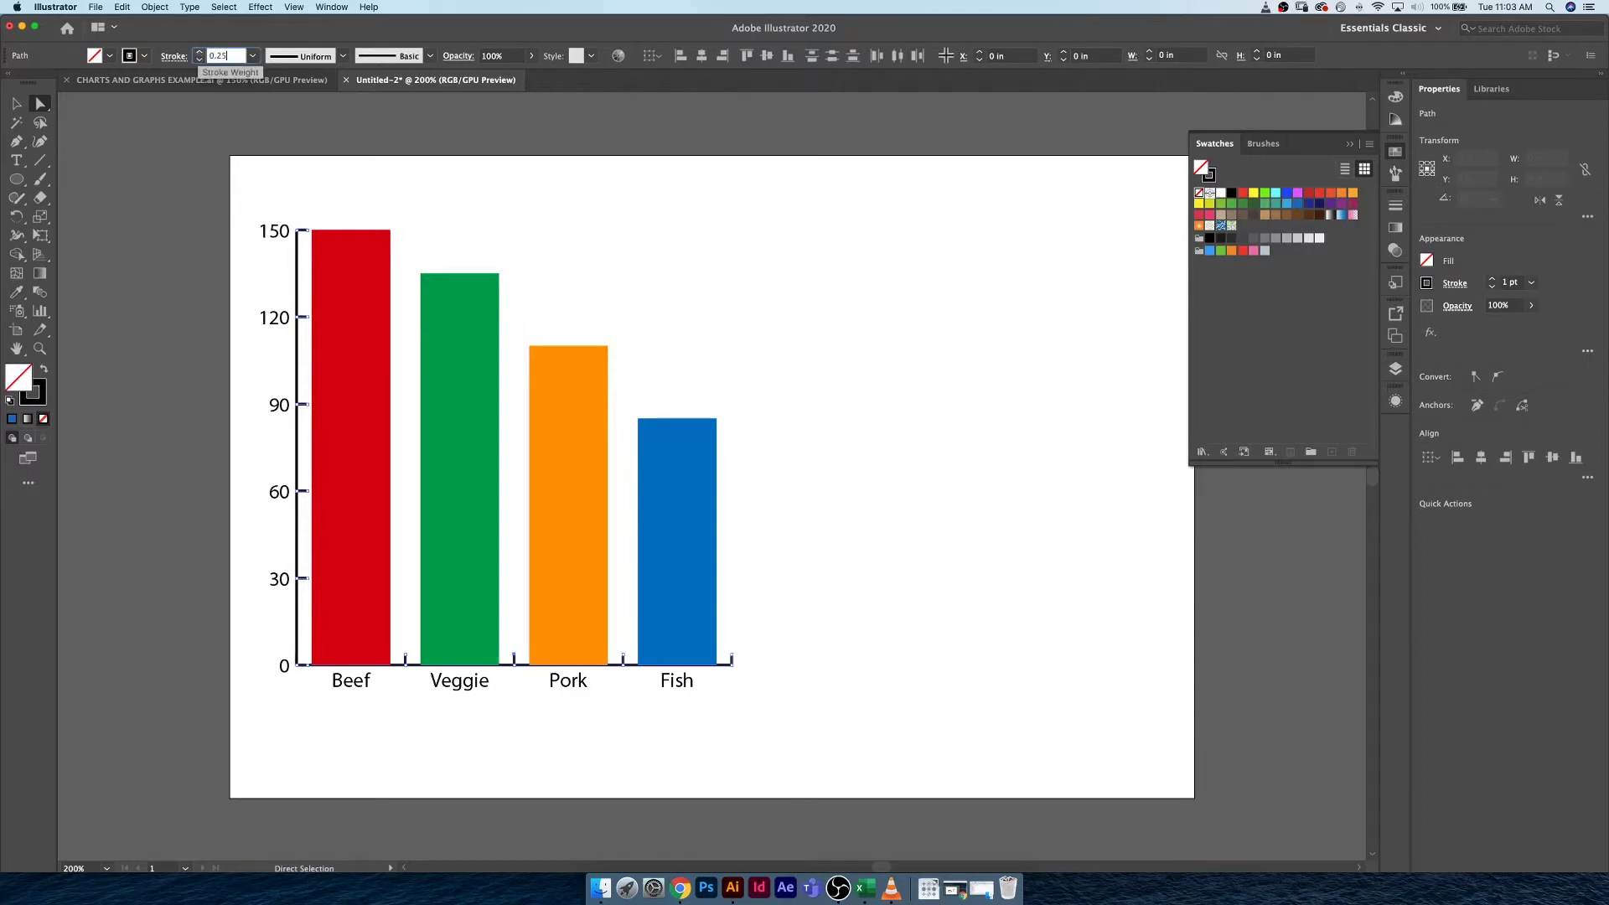
key("Return")
key("super+z")
left_click(300, 260)
left_click(219, 55)
type("0")
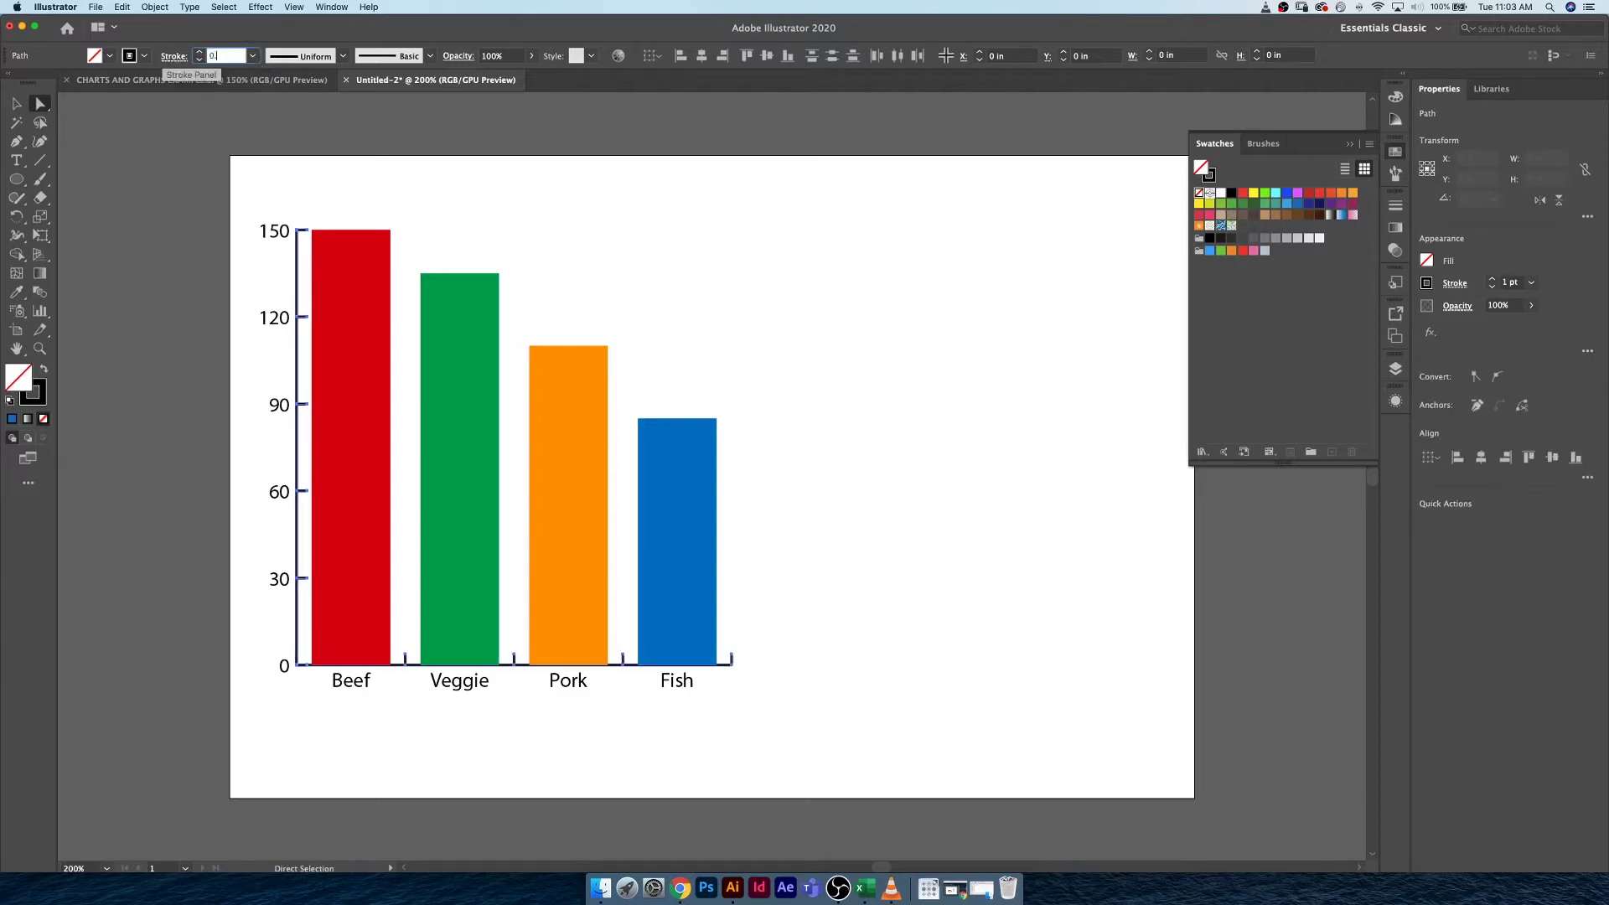
type(".25")
key("Return")
left_click(390, 187)
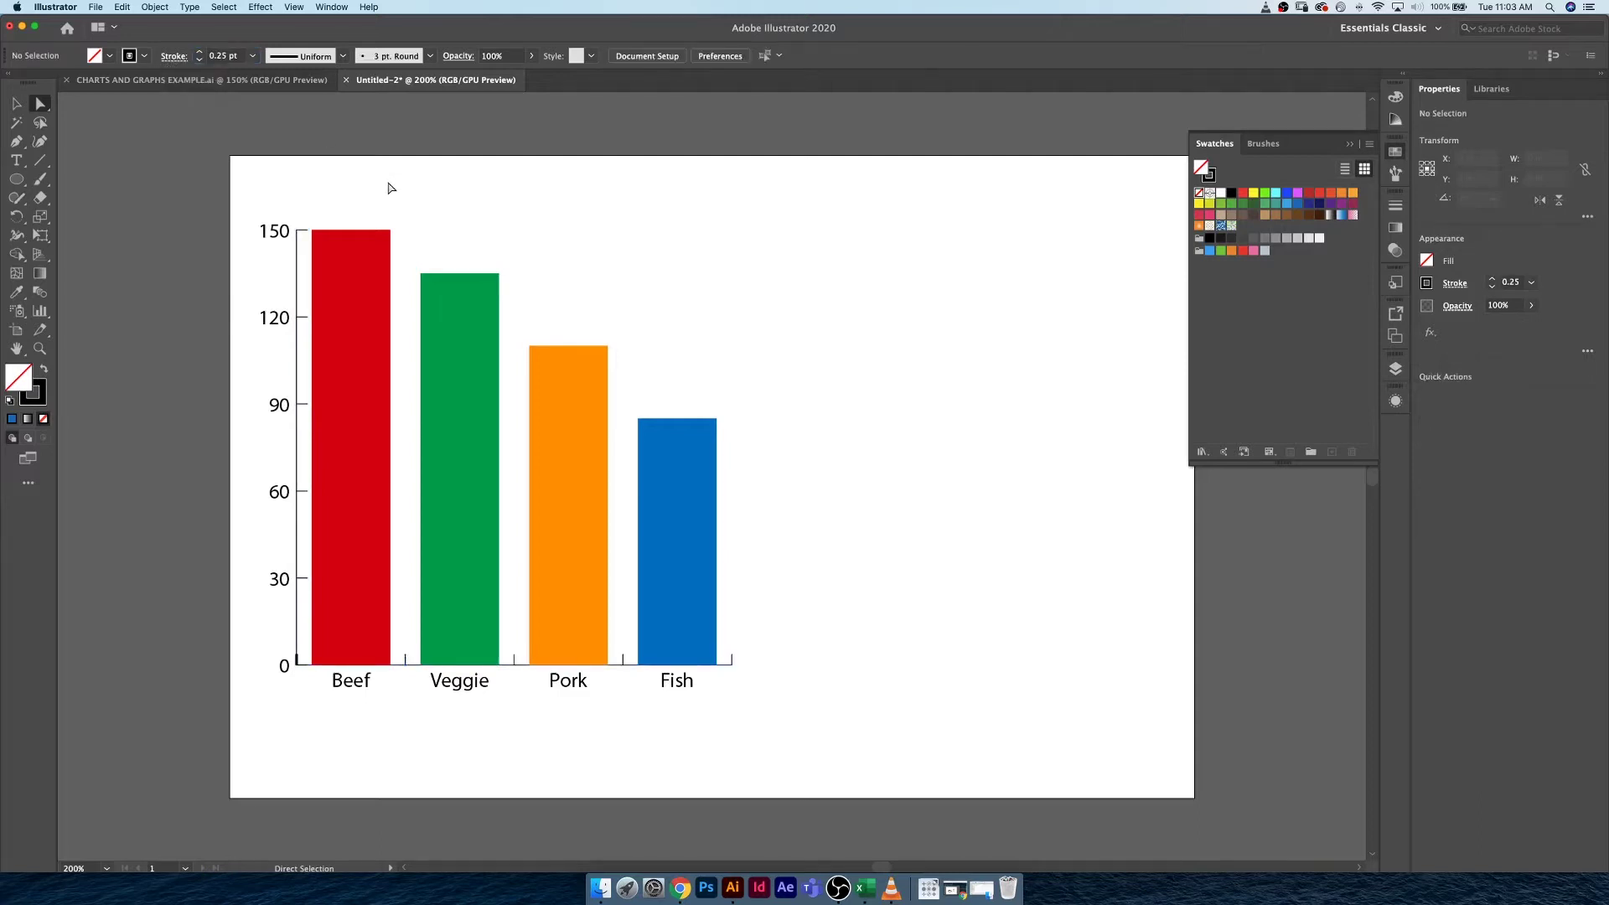
key("v")
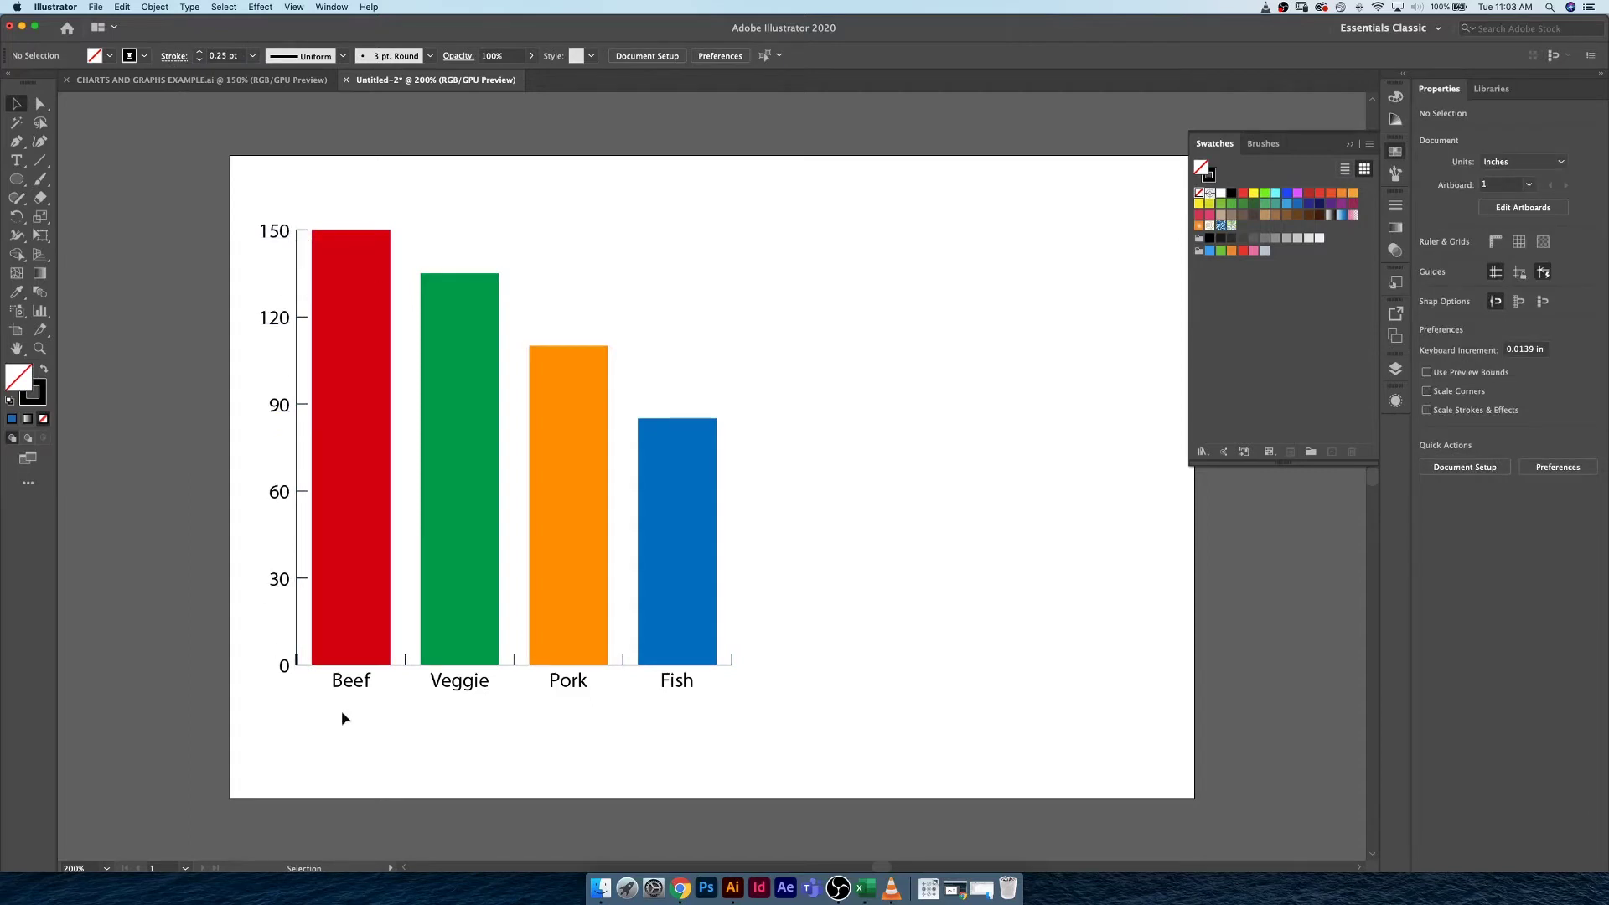
- Set the whole graph's text to Acumin Variable Concept ExtraCondensed Medium using the 'acum' font search
left_click(335, 285)
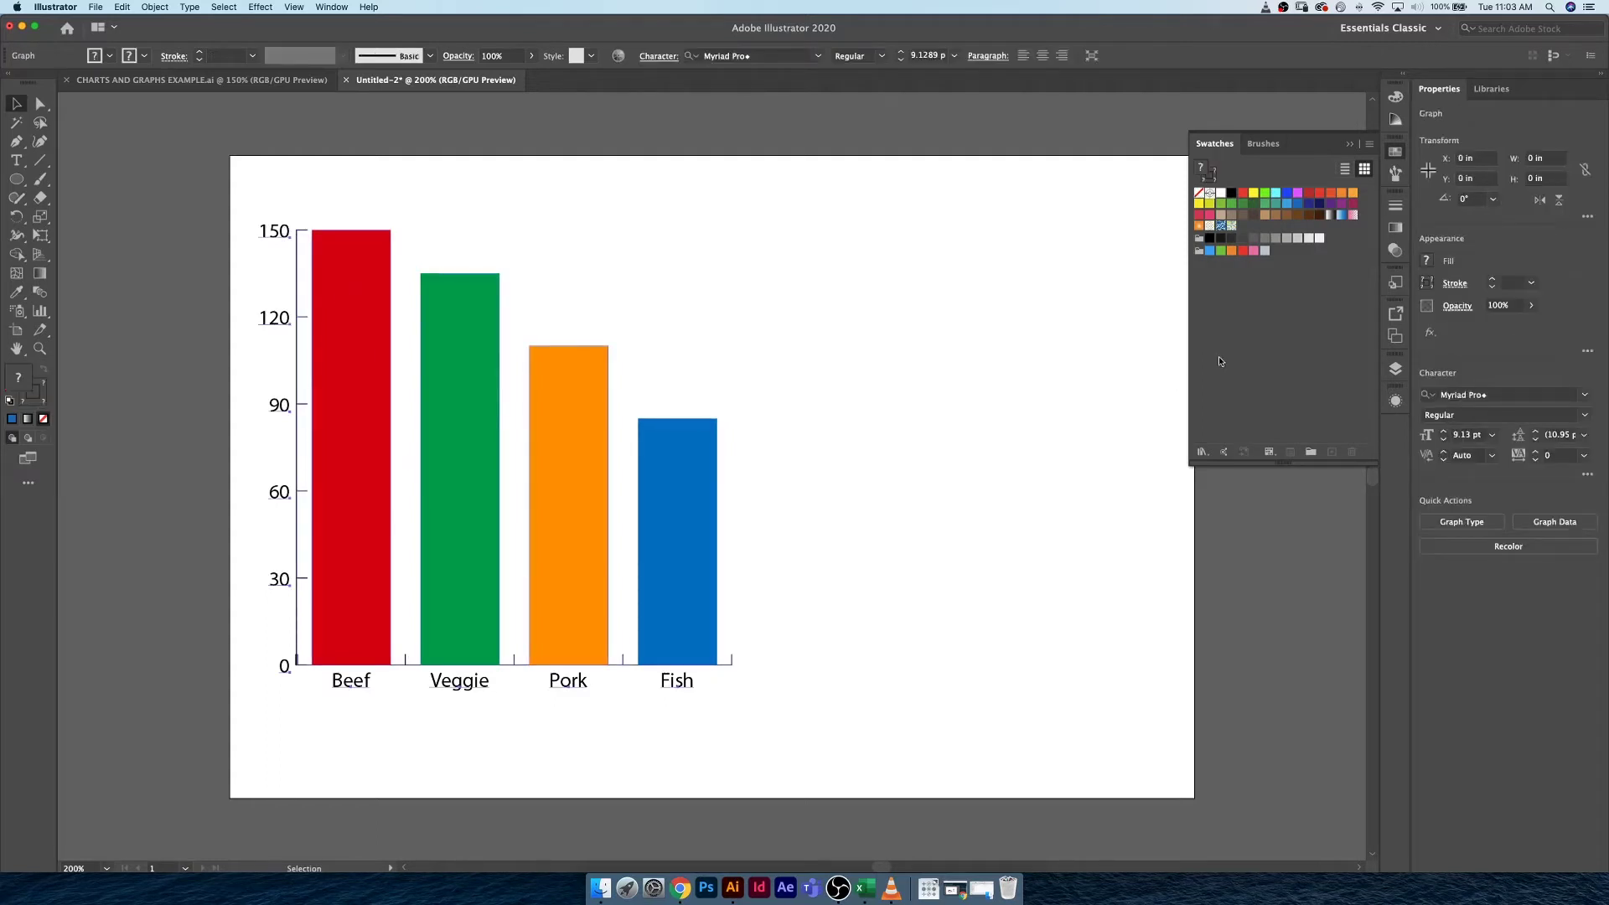
left_click(1498, 395)
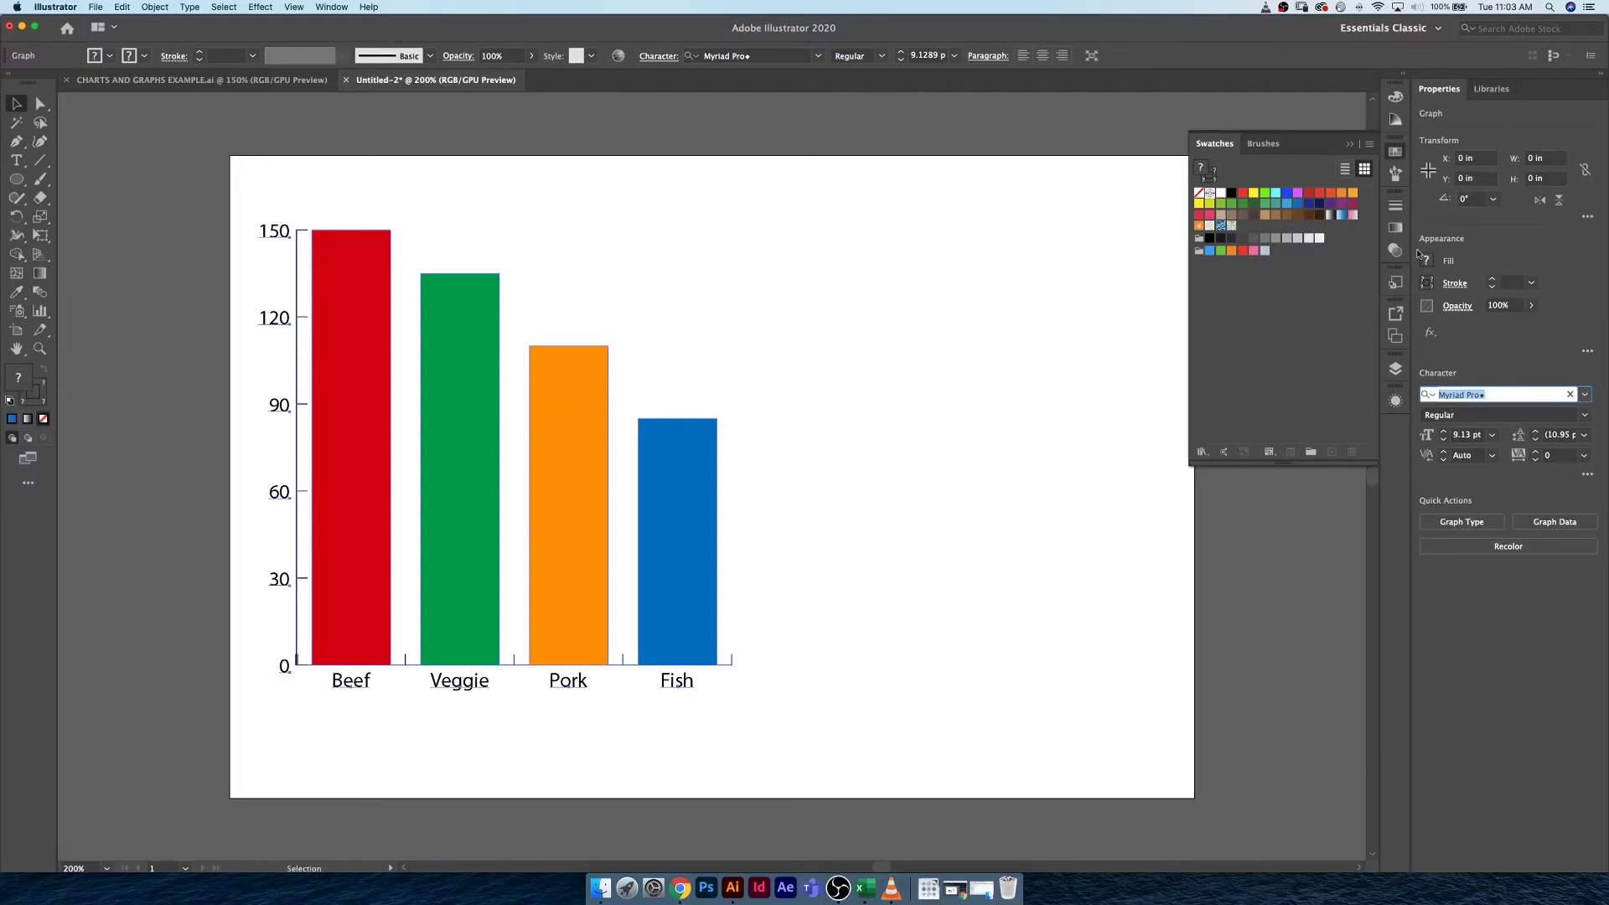
left_click(330, 7)
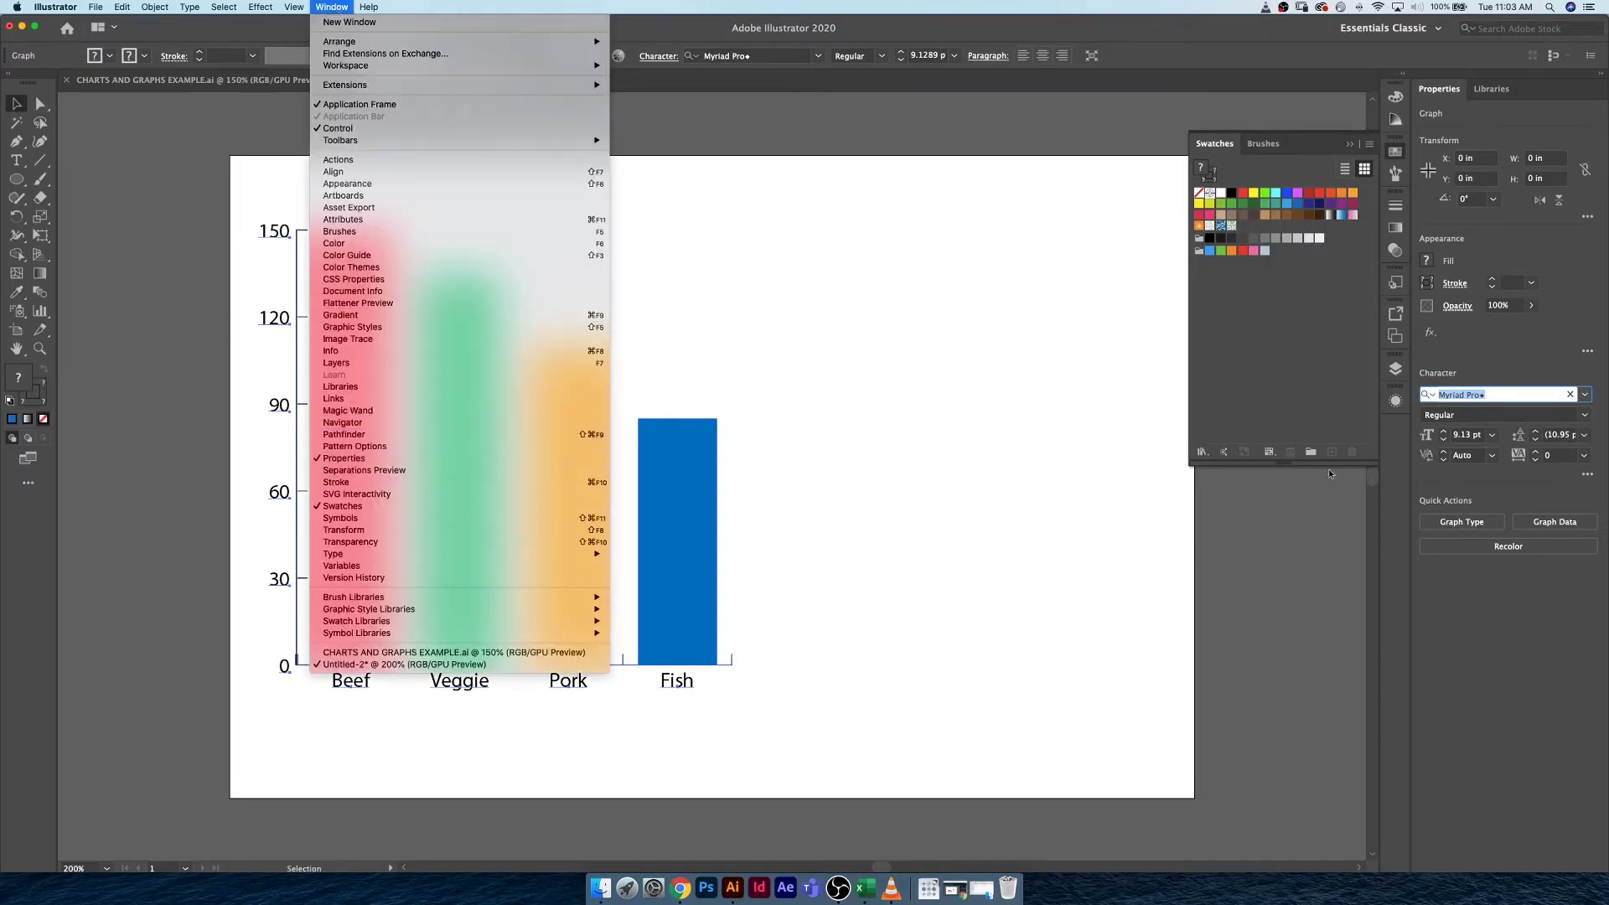
left_click(1480, 395)
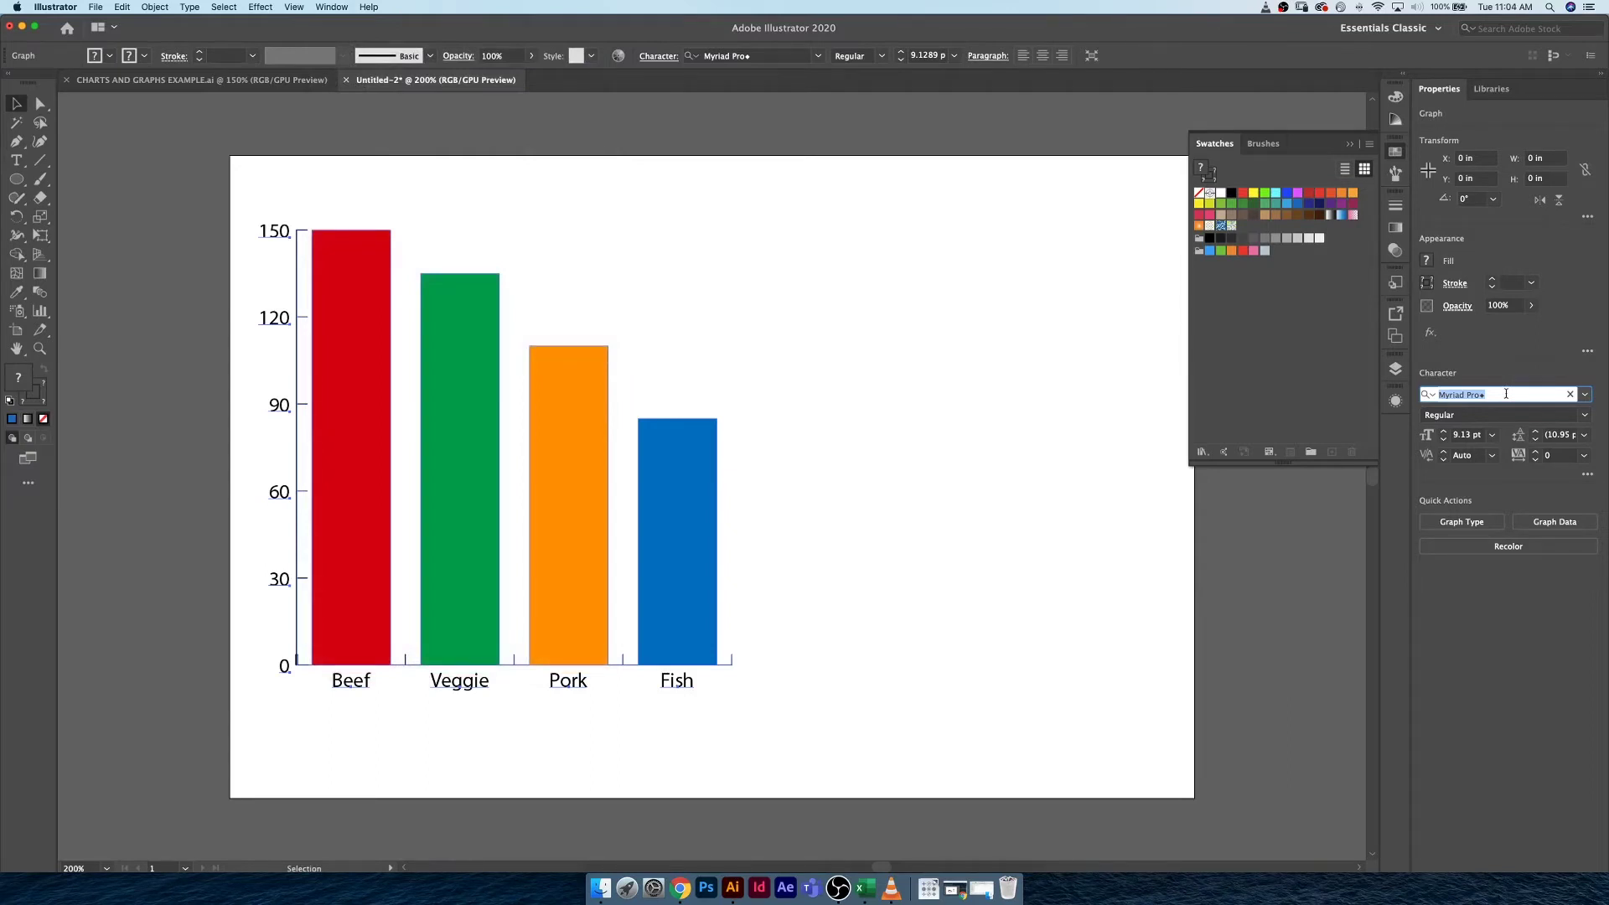
type("acumin")
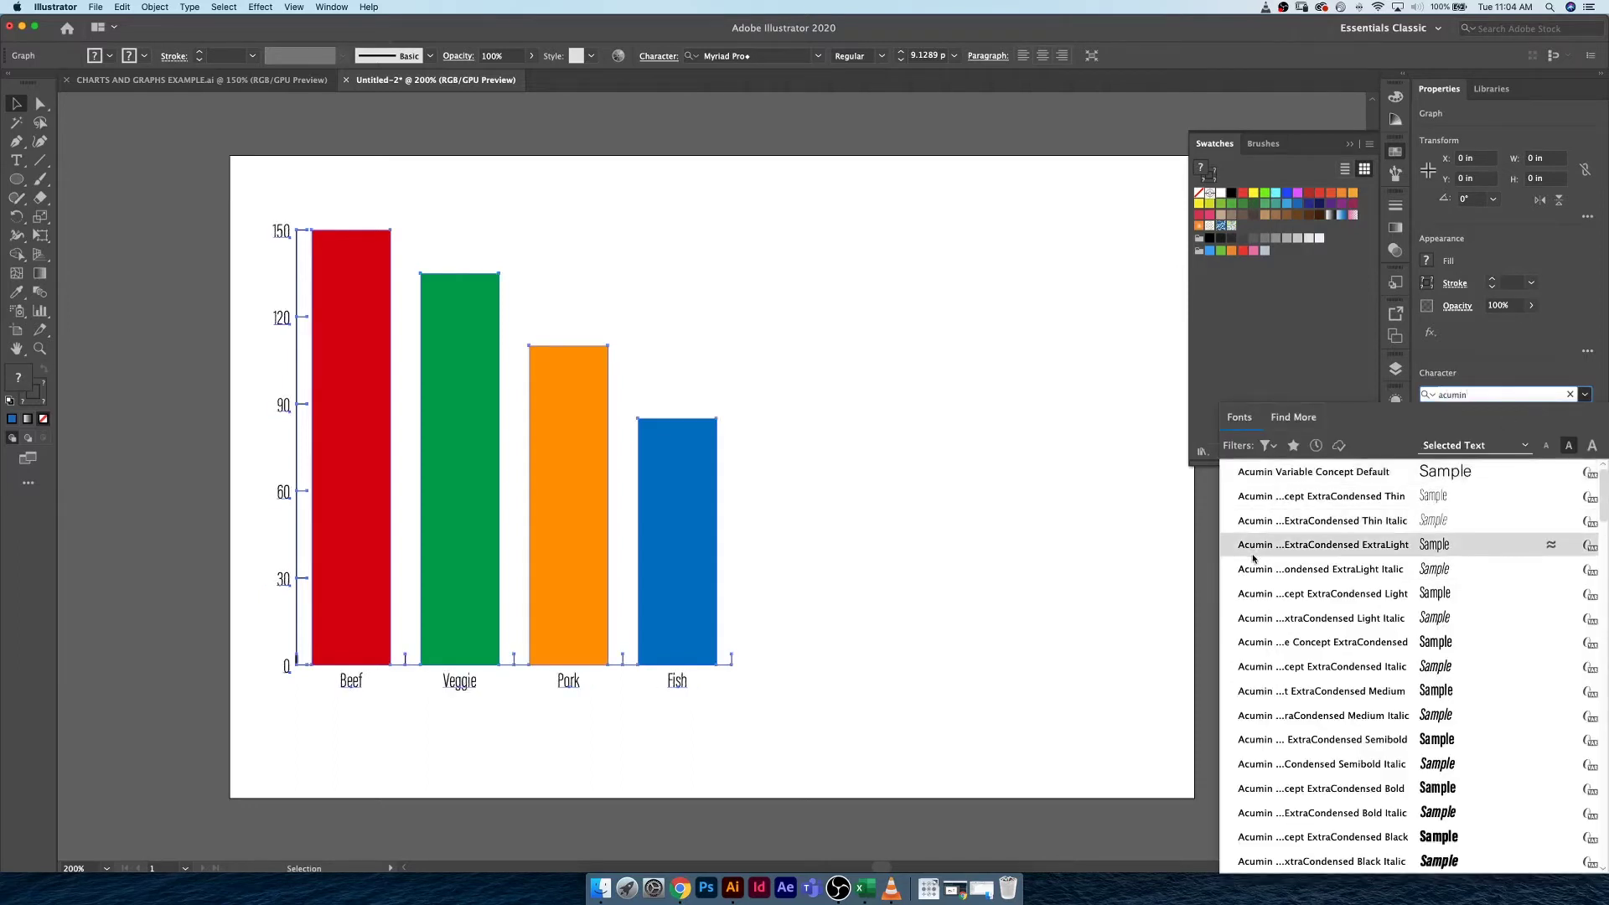
left_click(1336, 693)
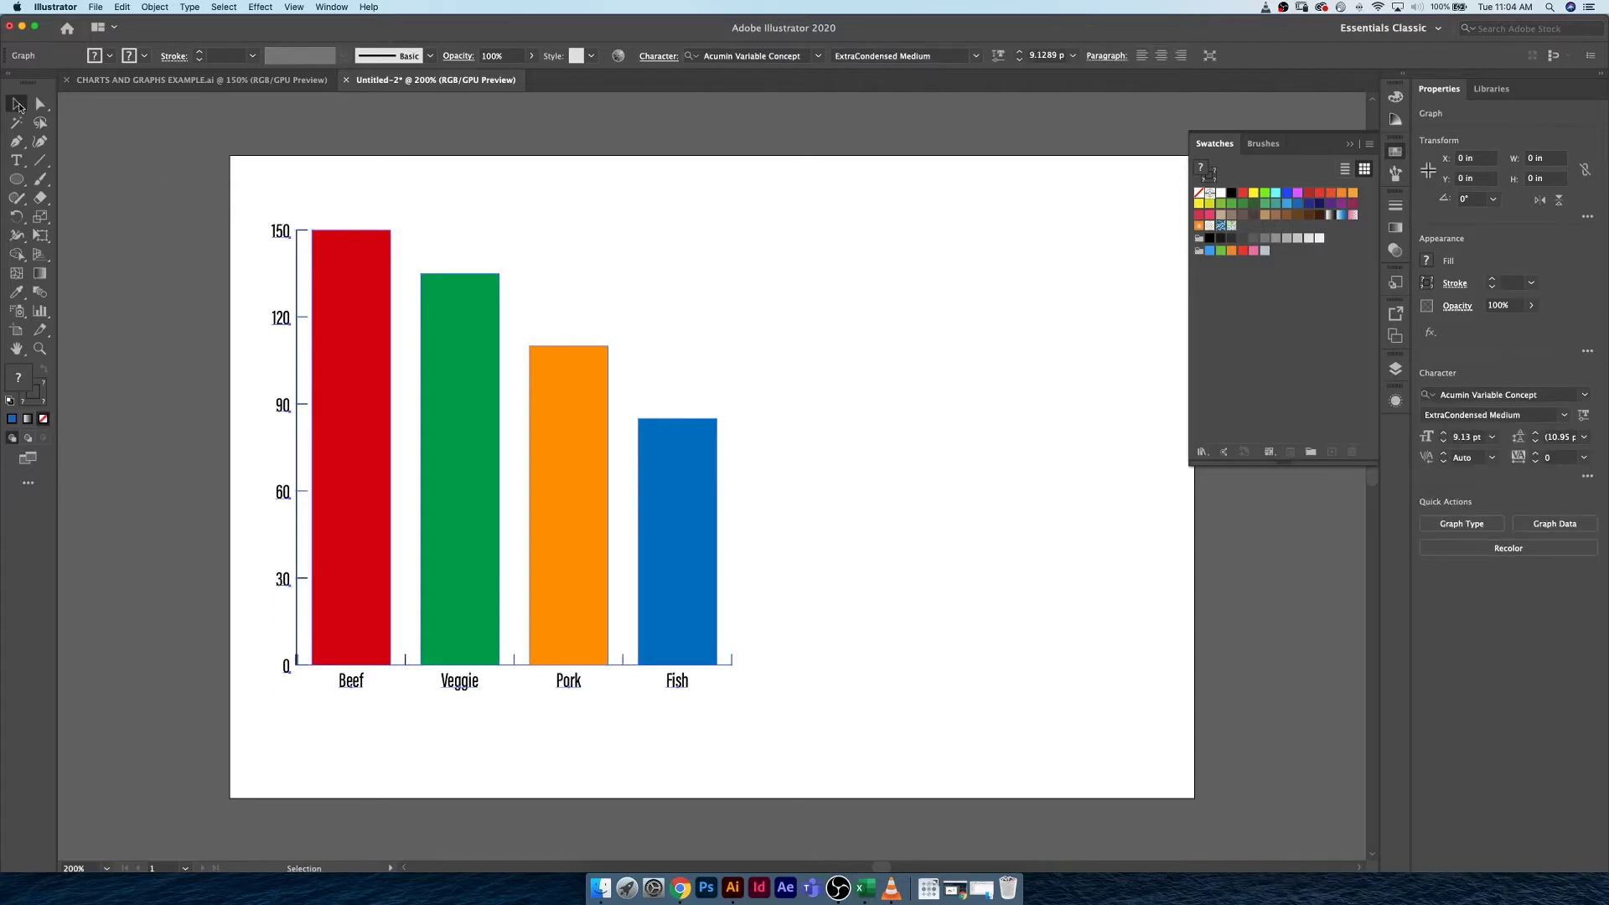
left_click(192, 166)
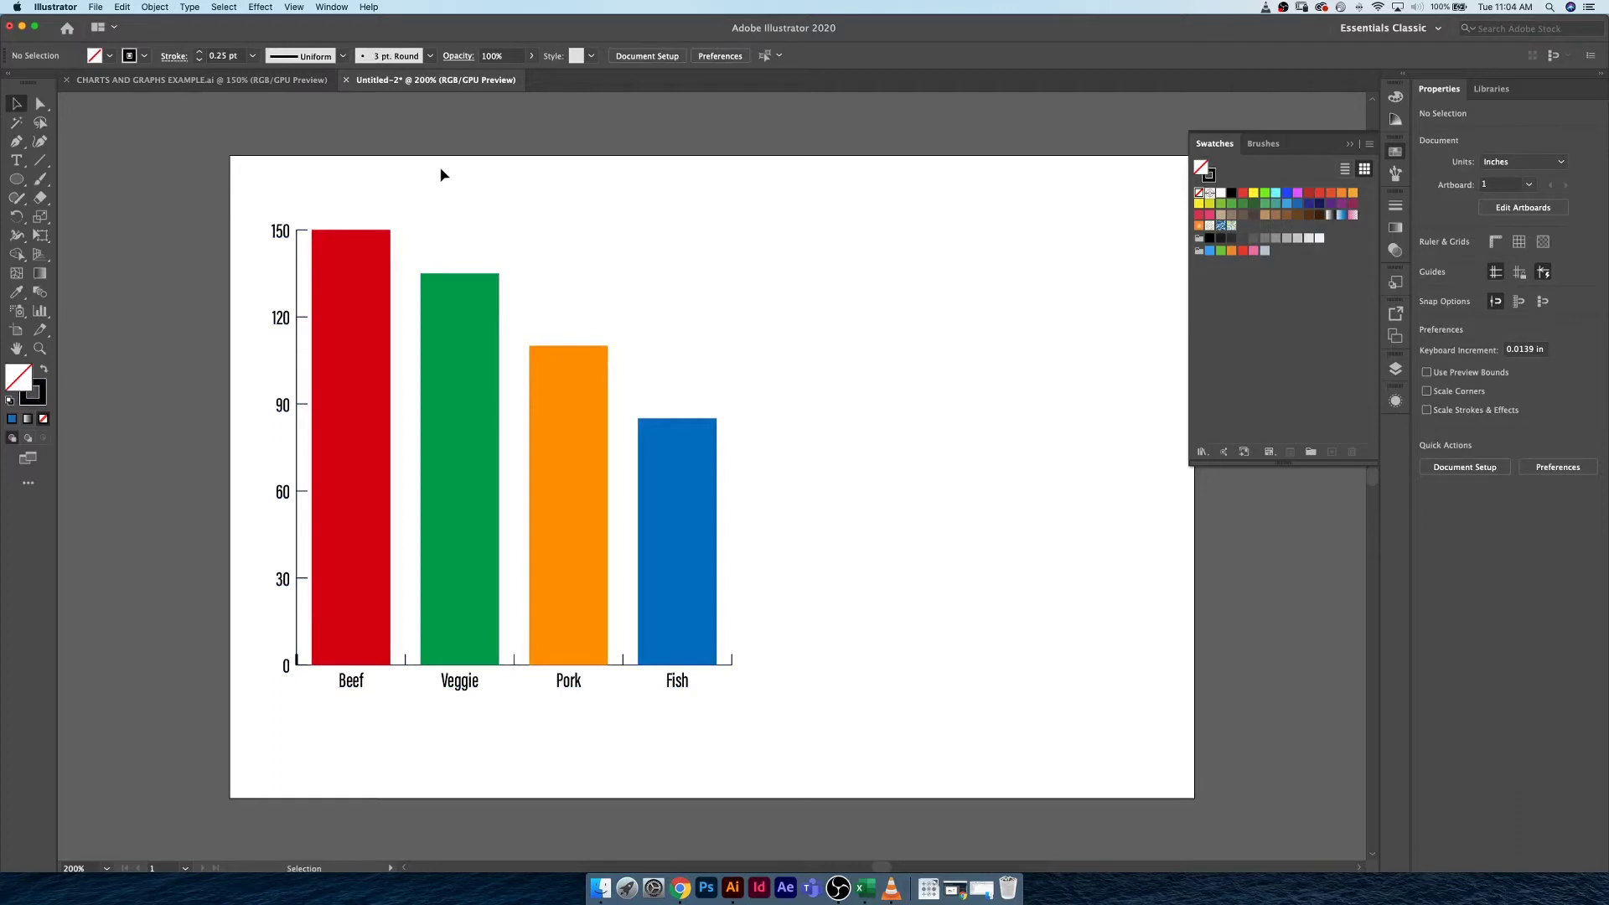
left_click(450, 319)
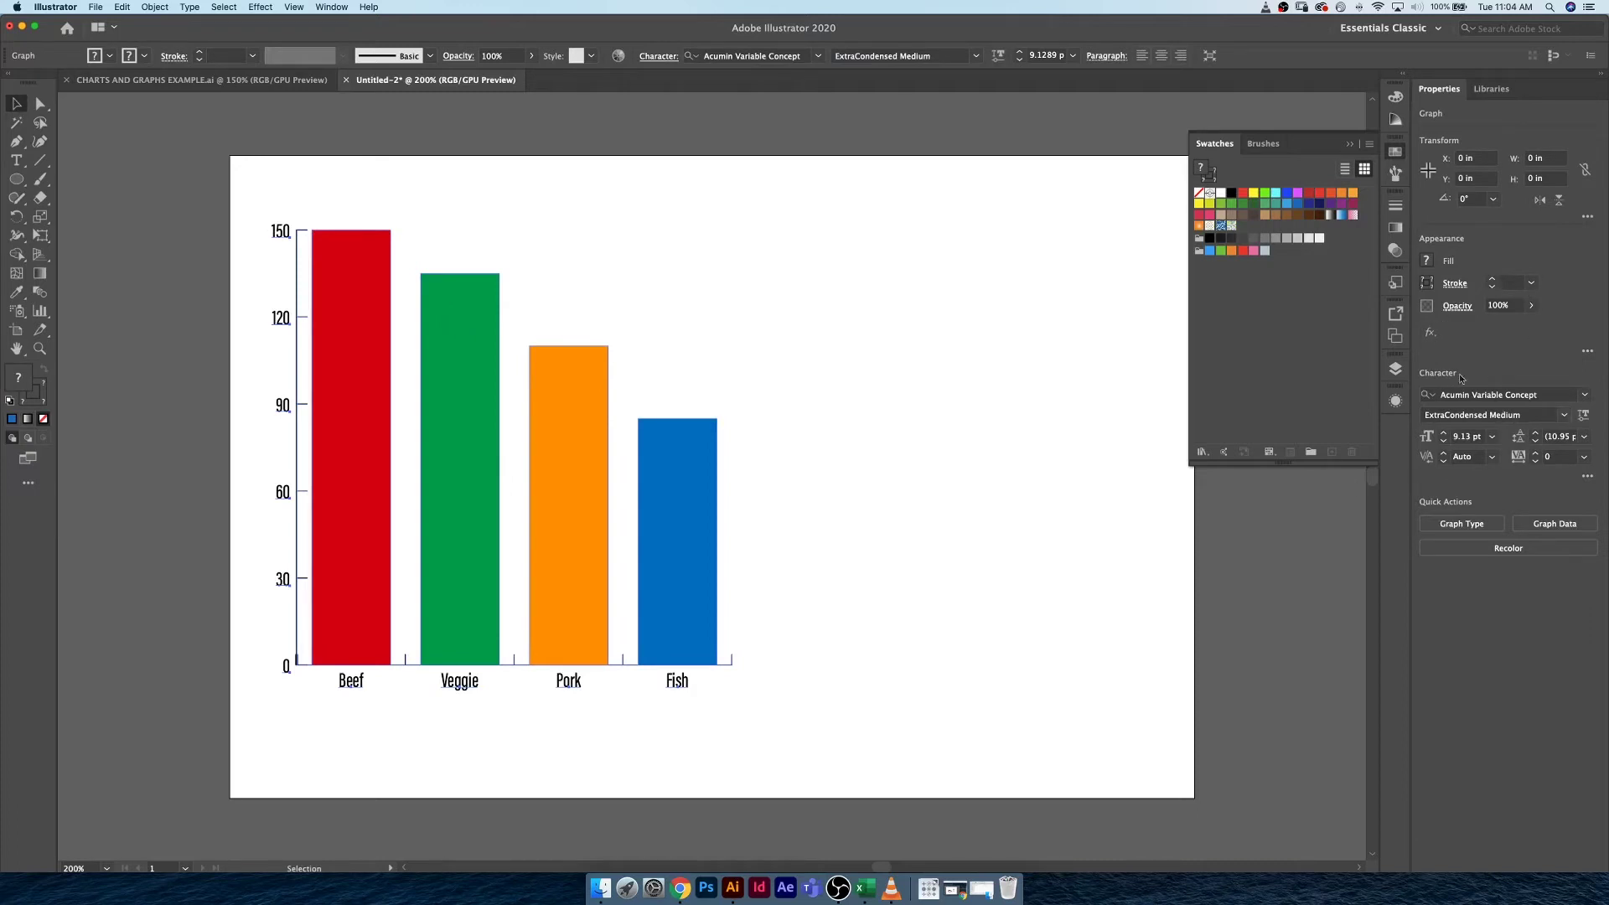
left_click(1536, 526)
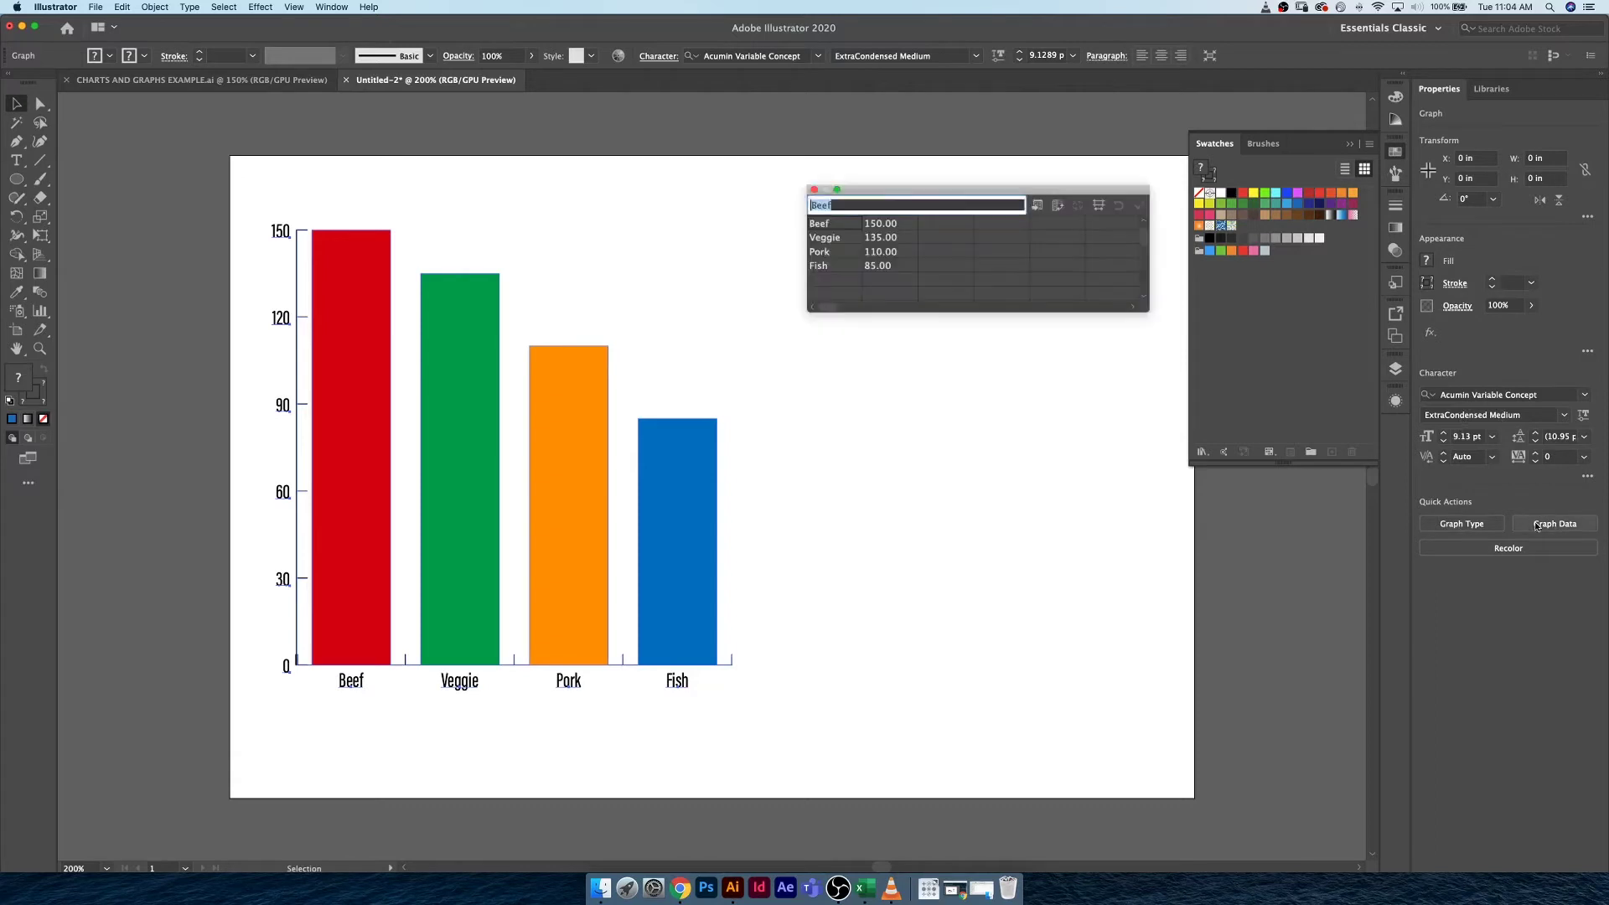
left_click(1466, 525)
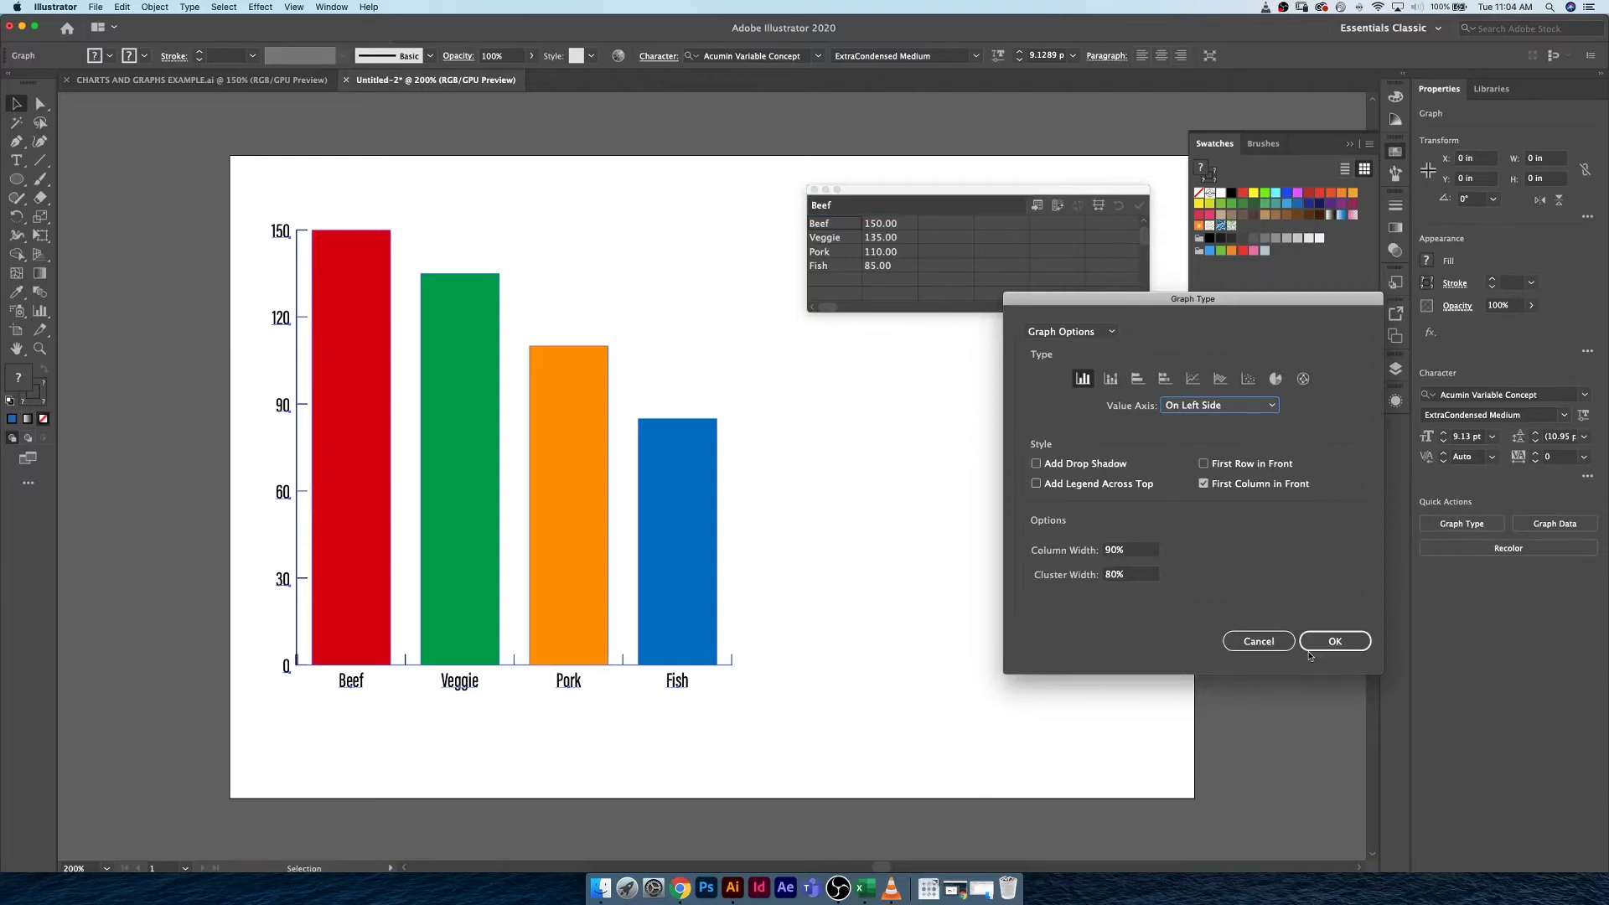
left_click(1279, 647)
left_click(814, 189)
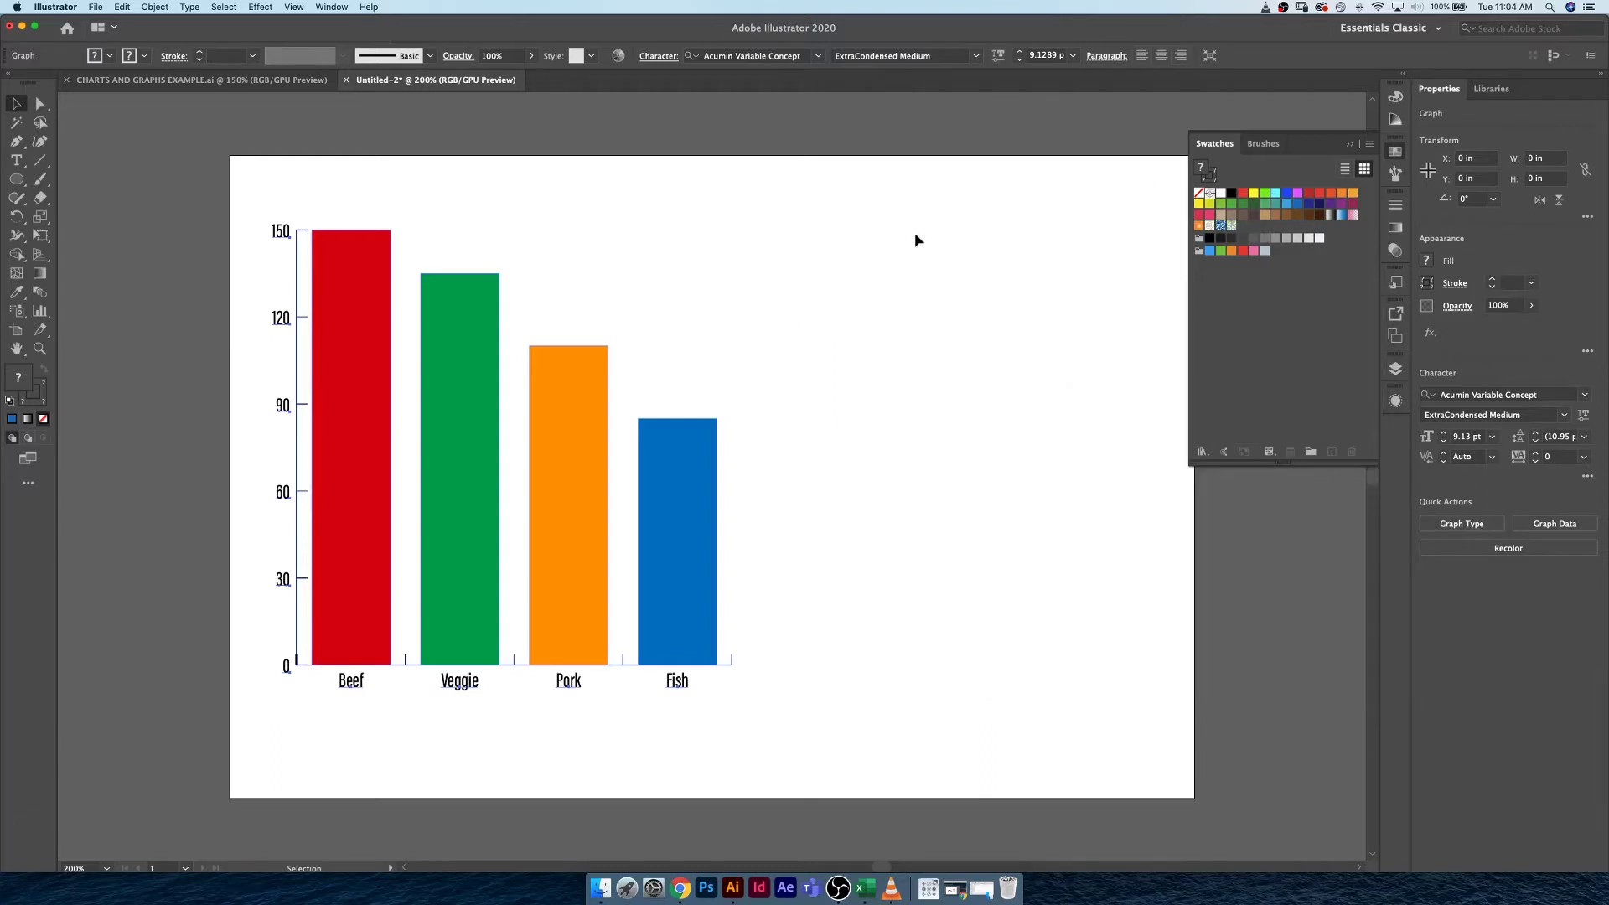
left_click(330, 7)
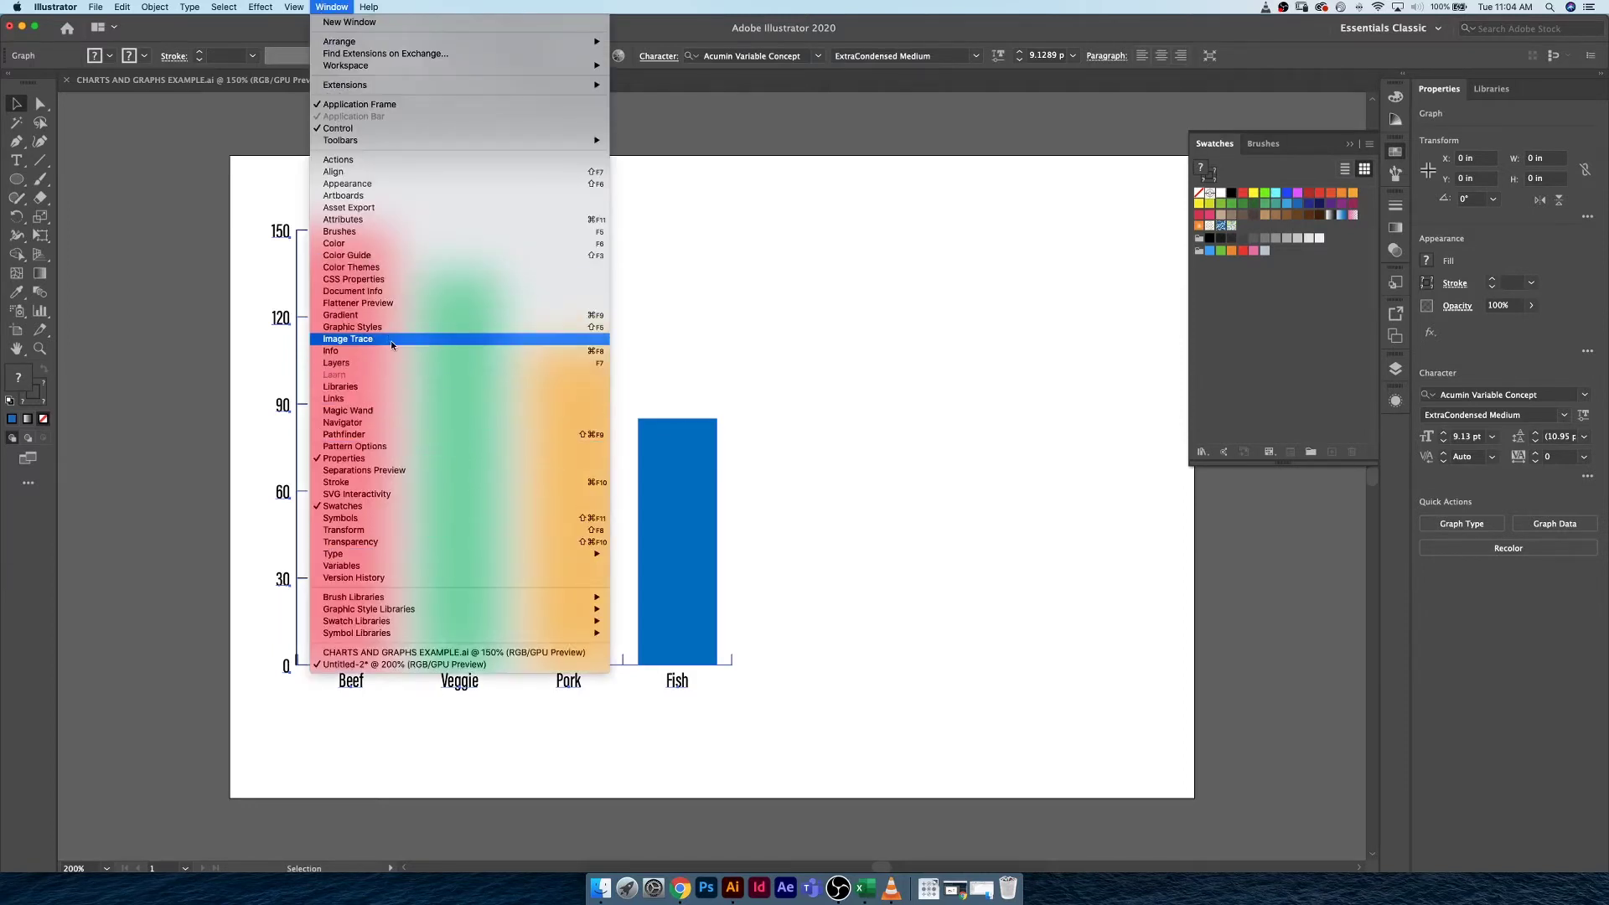
left_click(425, 506)
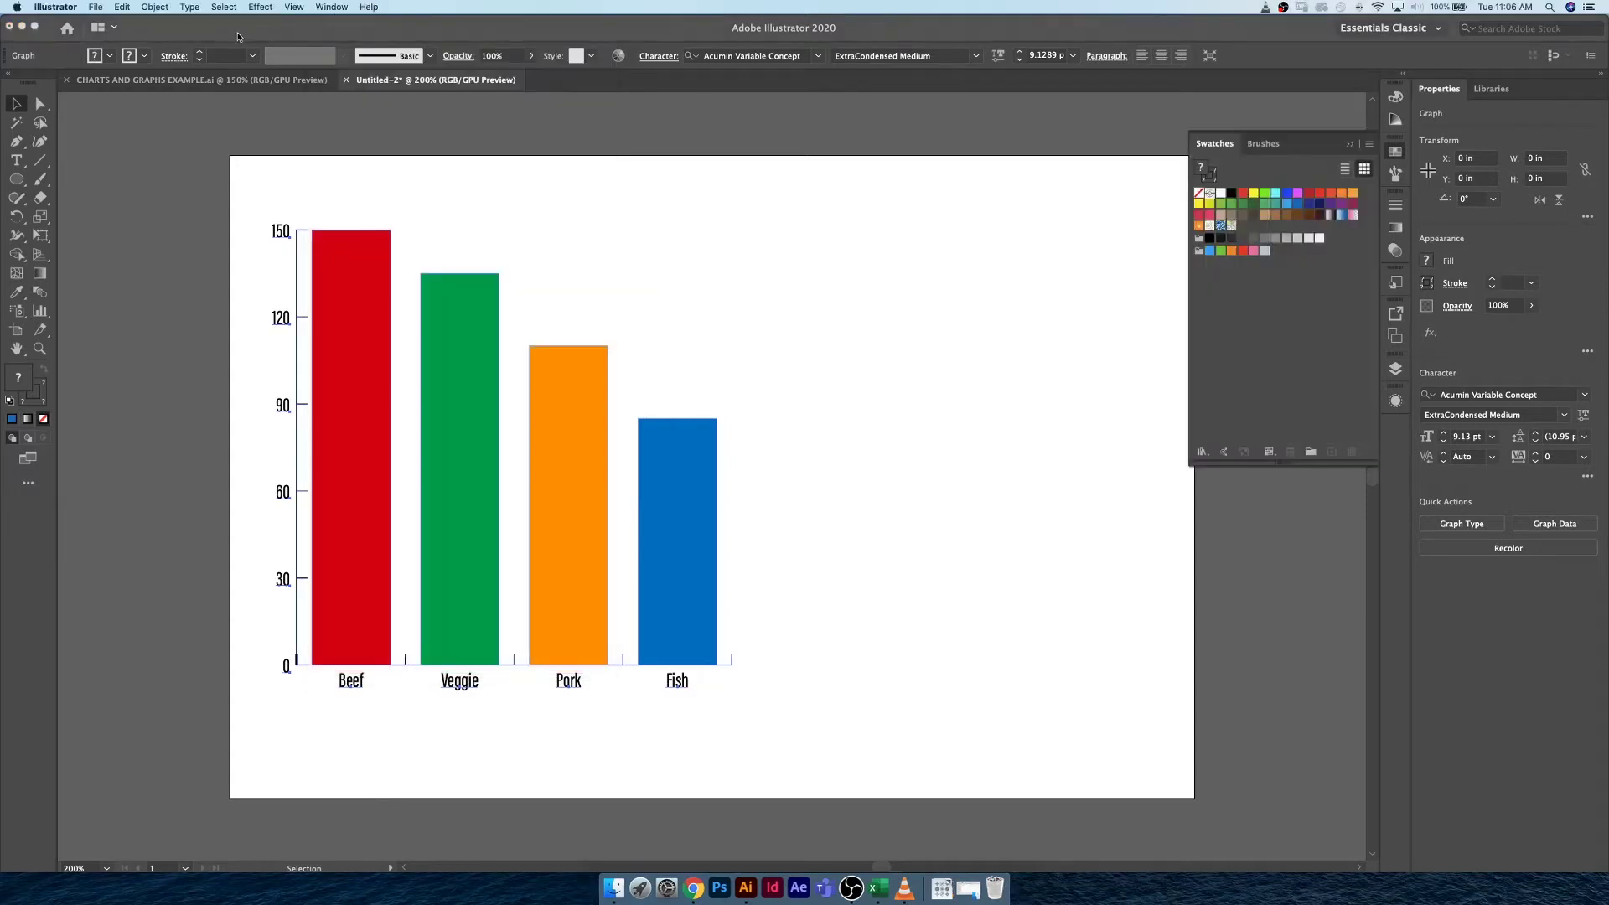
left_click(294, 7)
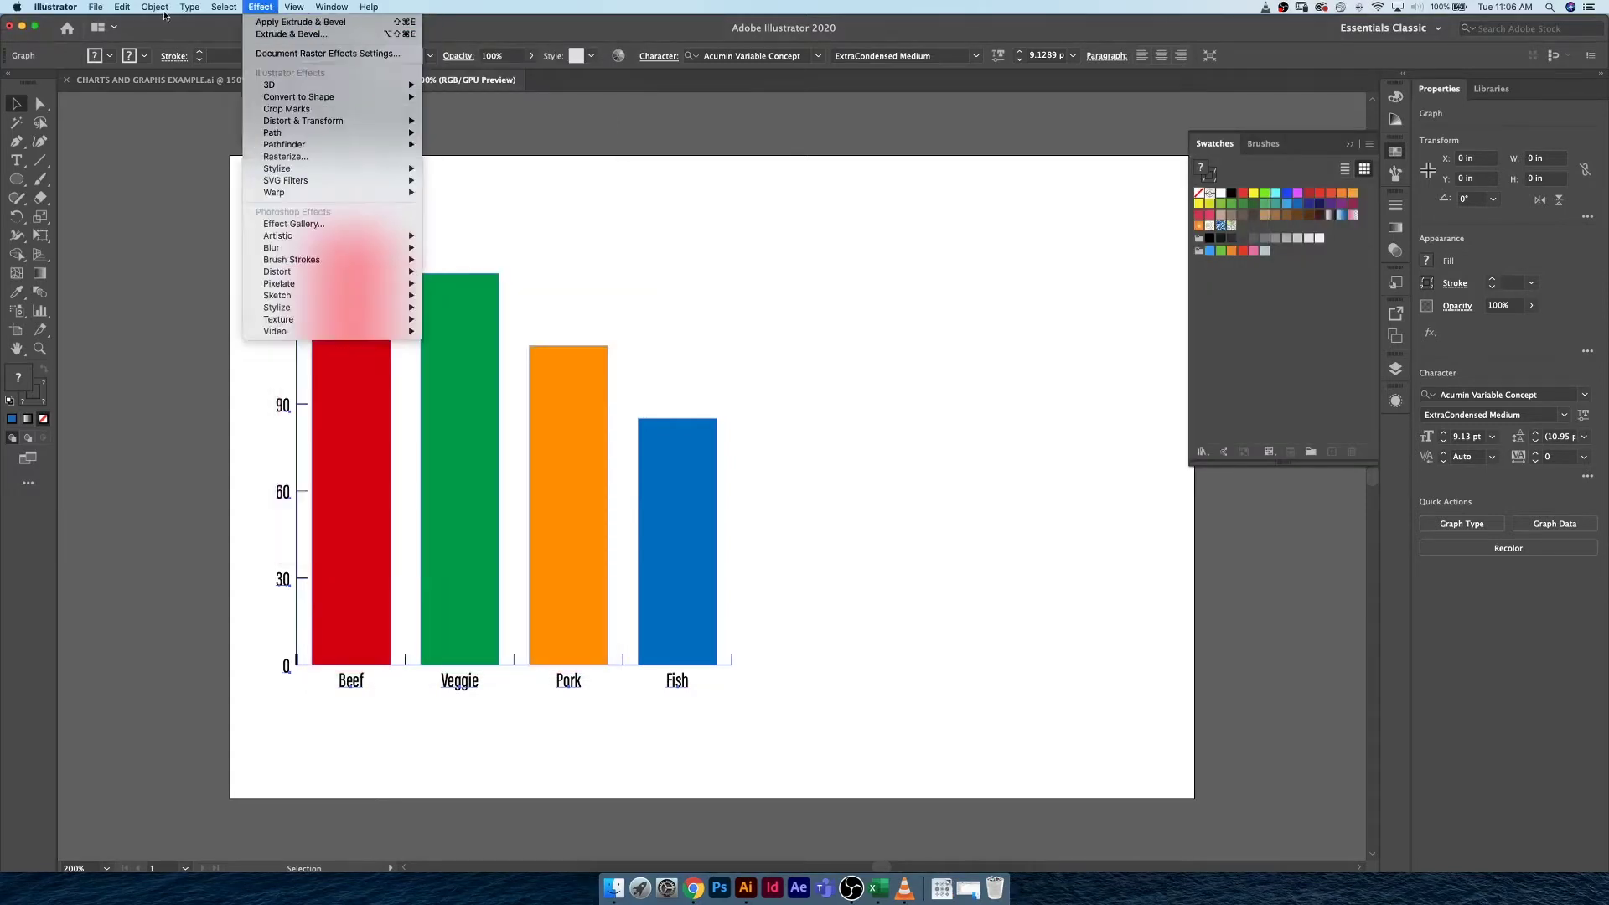
mouse_move(149, 10)
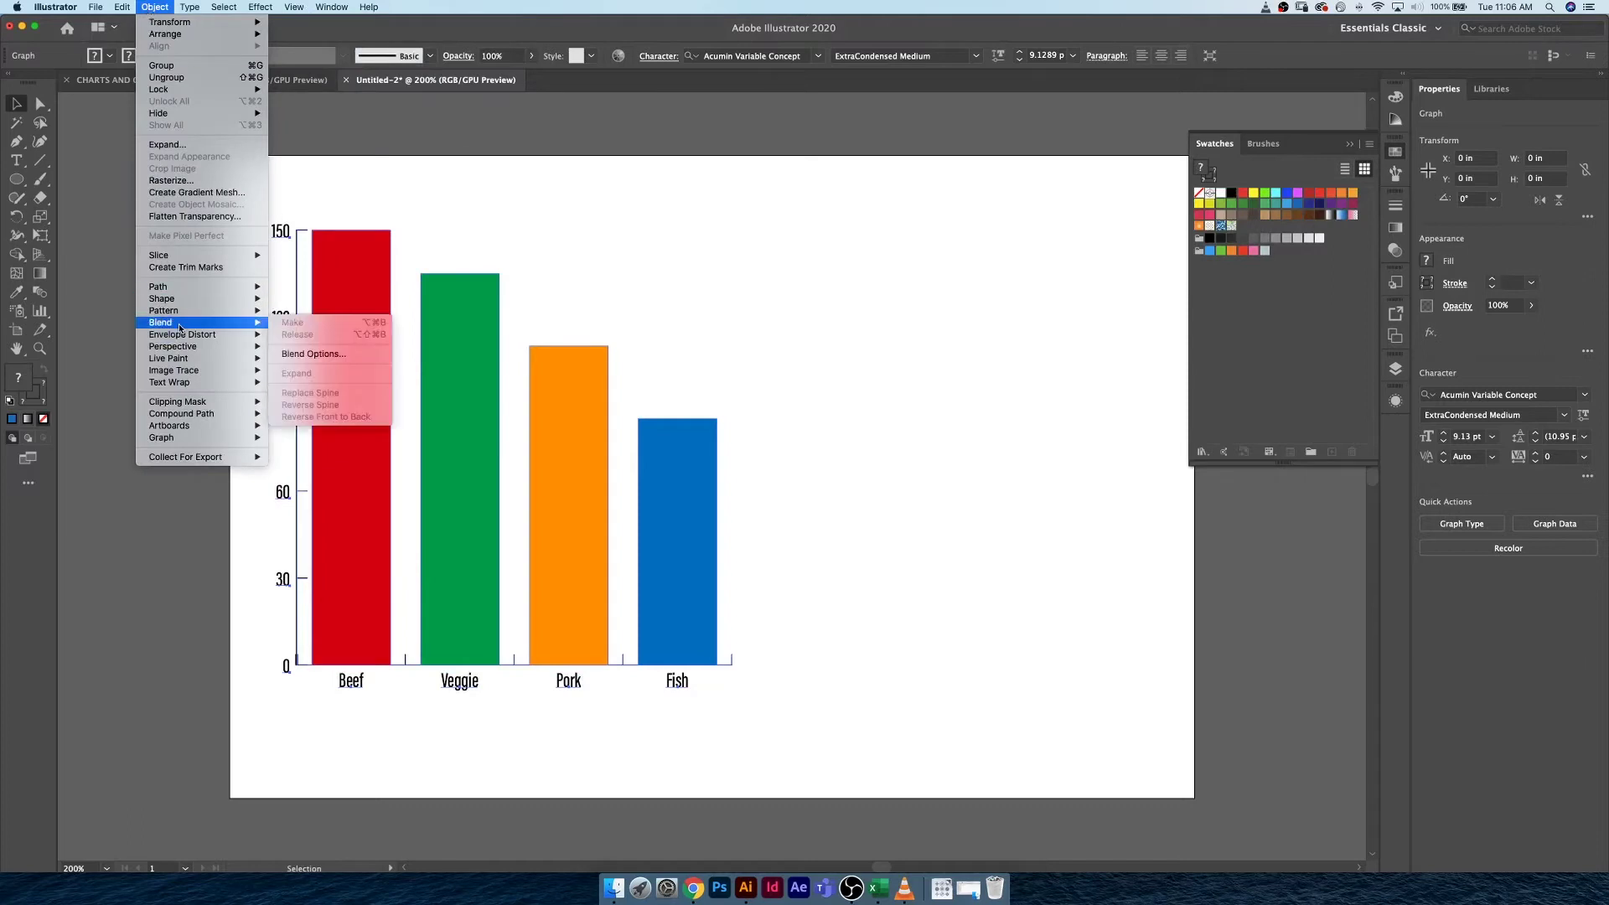
mouse_move(214, 439)
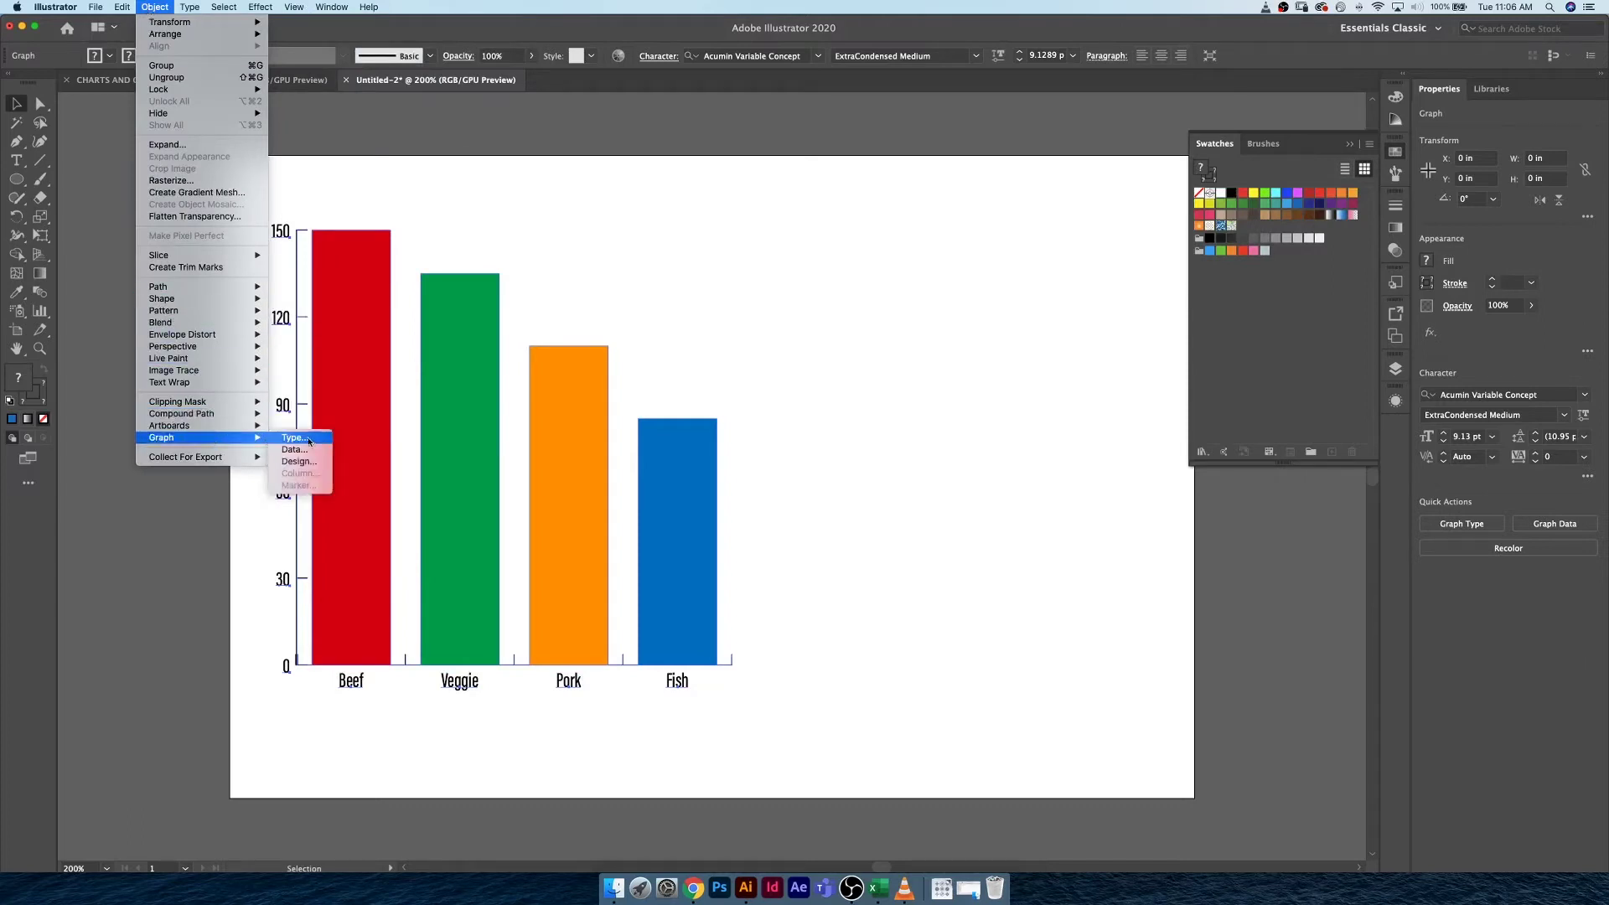
left_click(295, 438)
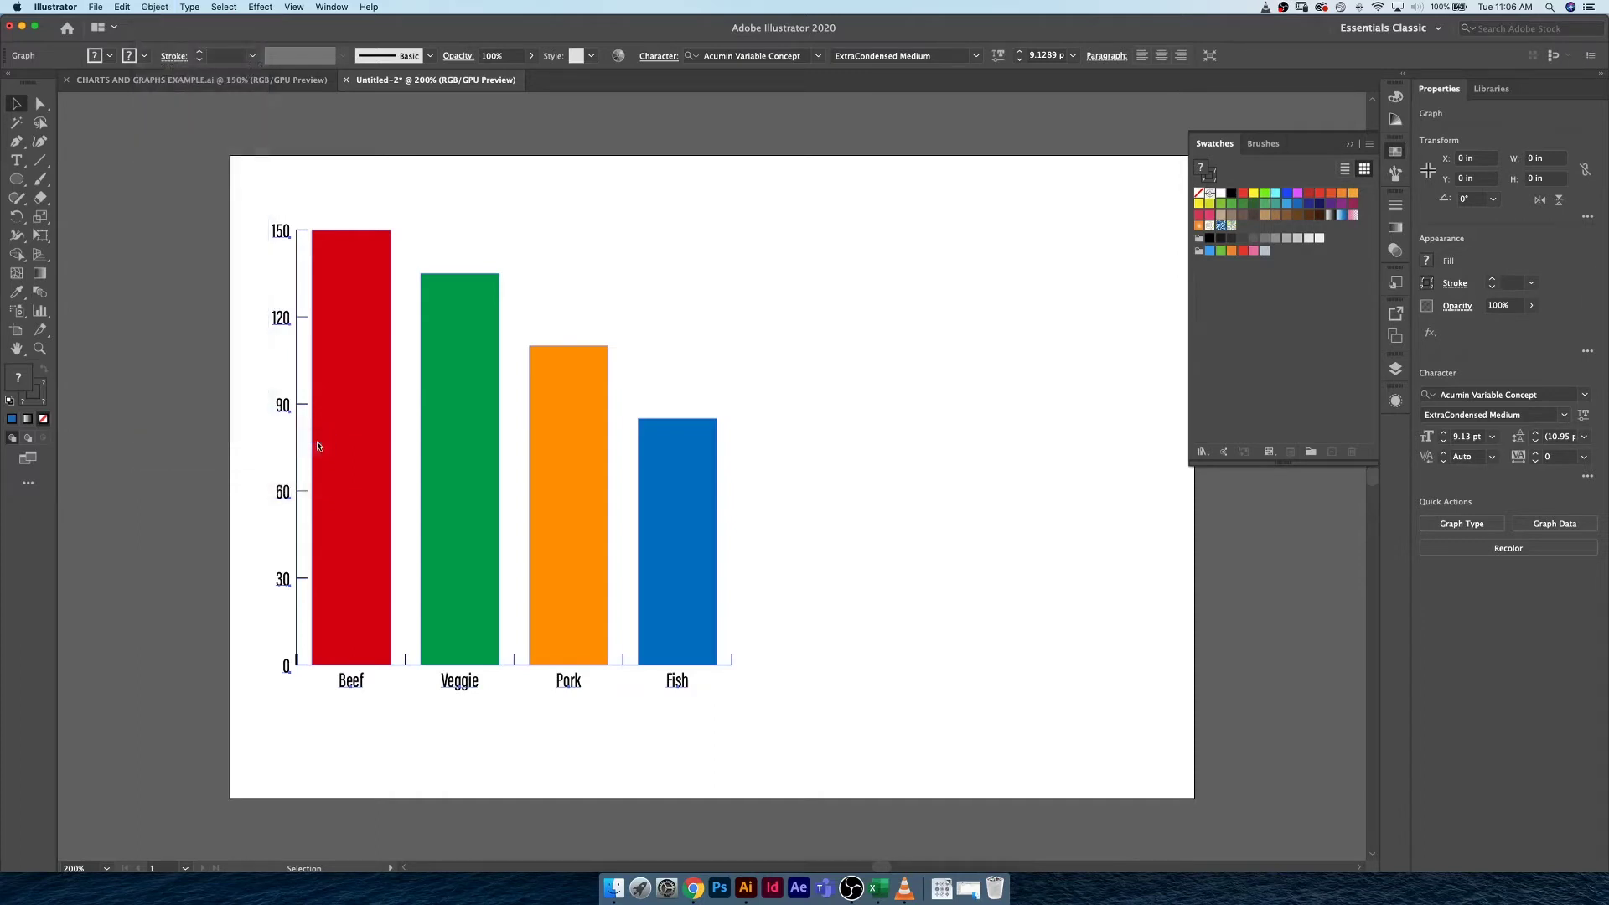
left_click_drag(1162, 299, 913, 235)
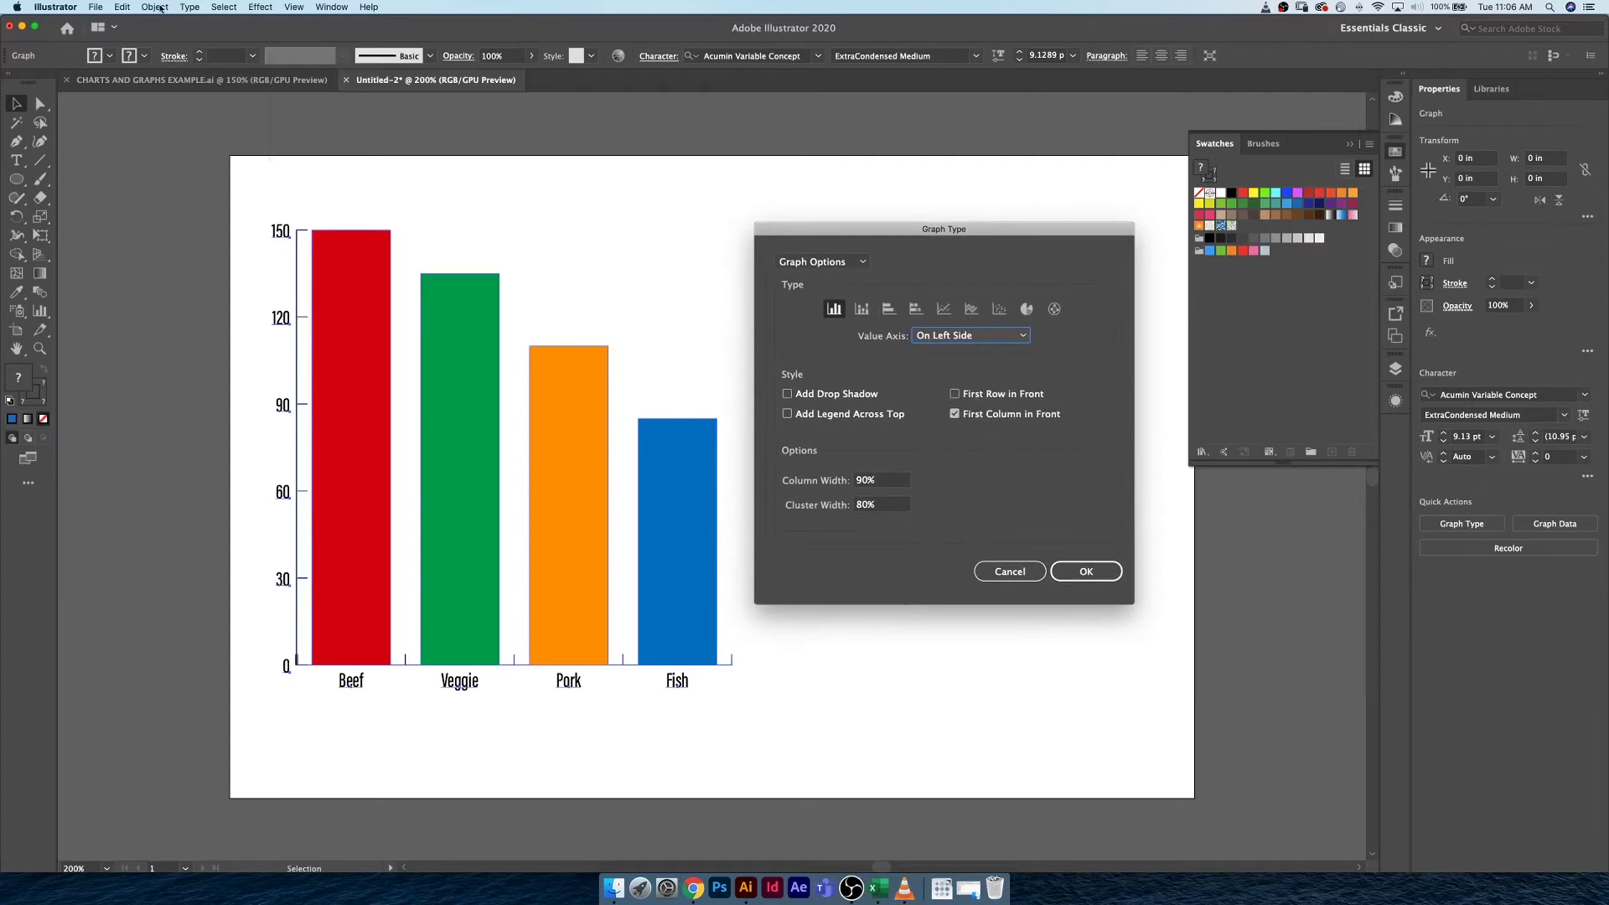
left_click(155, 7)
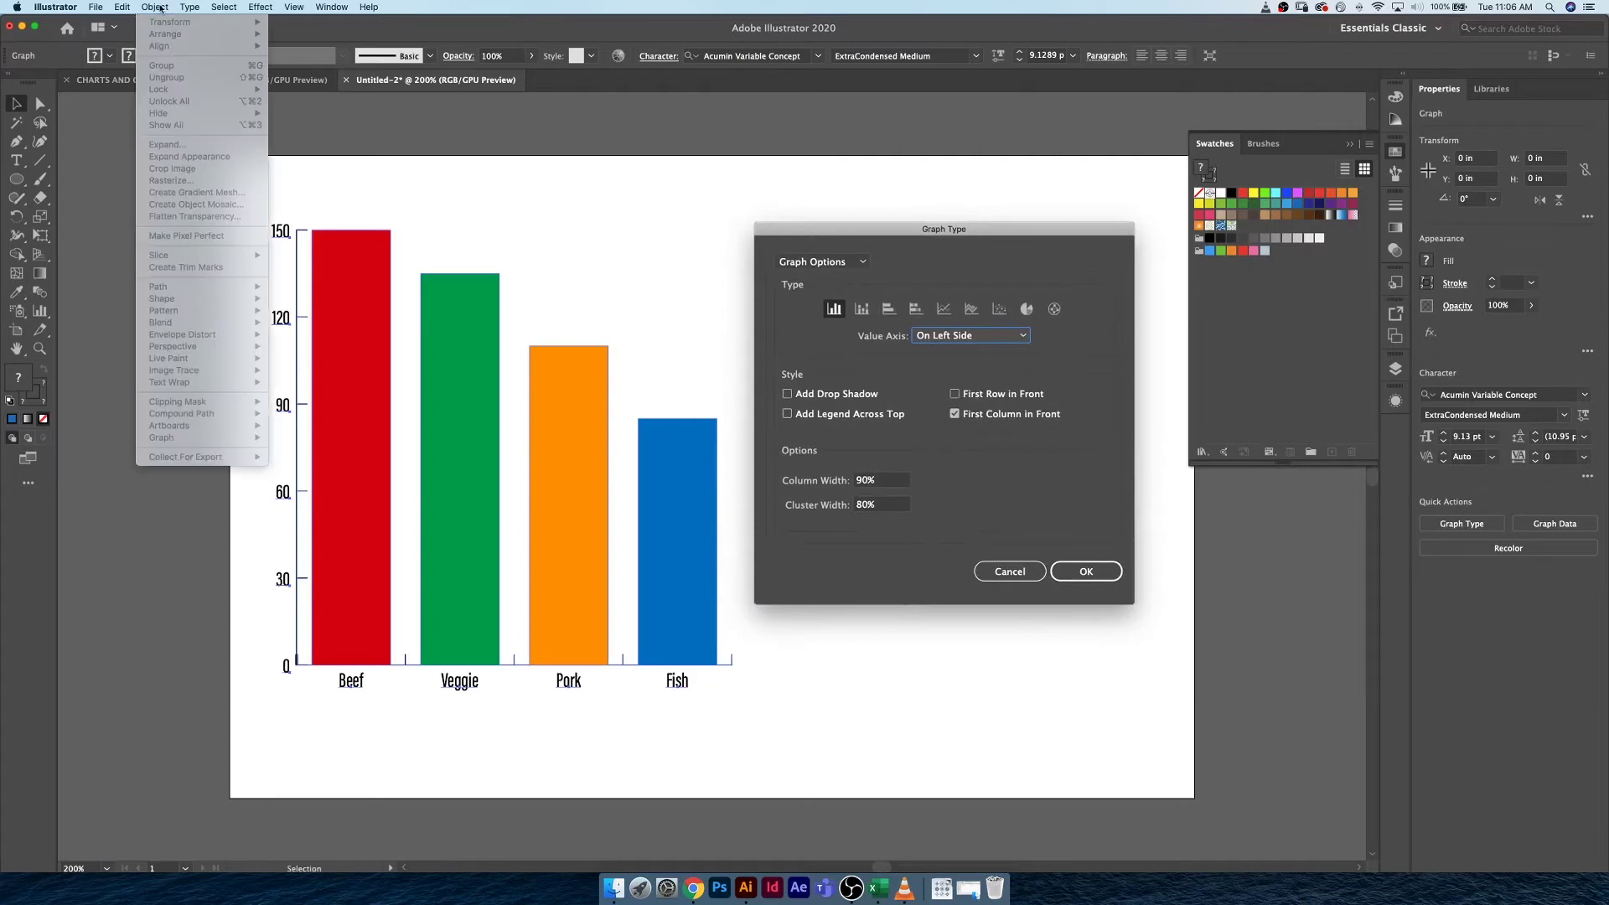
left_click(1016, 488)
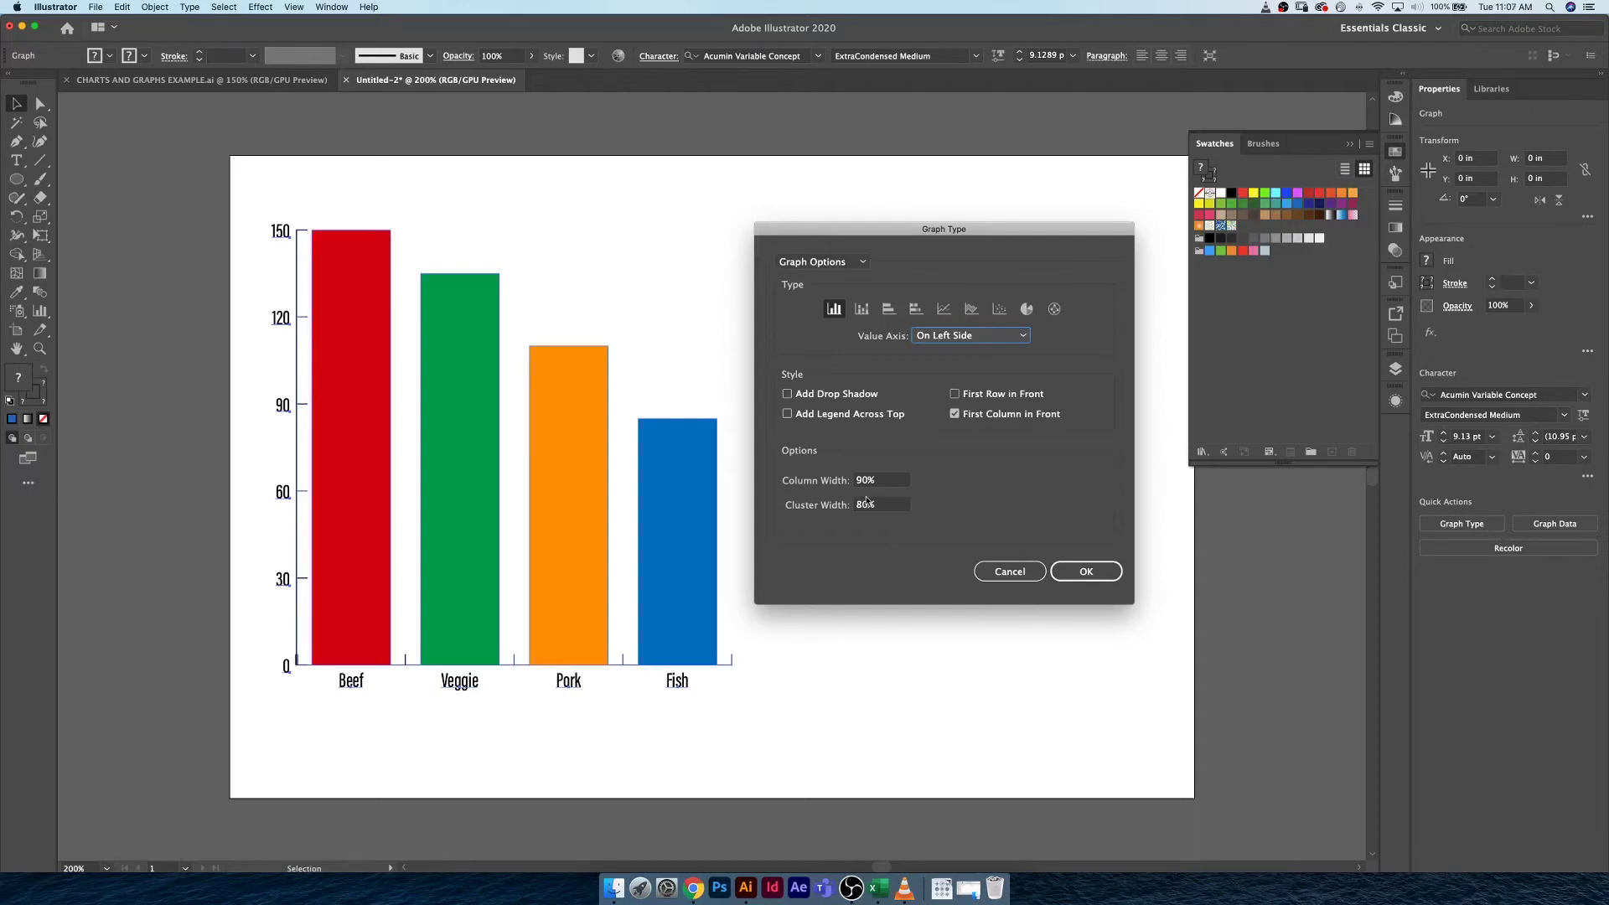
left_click(984, 572)
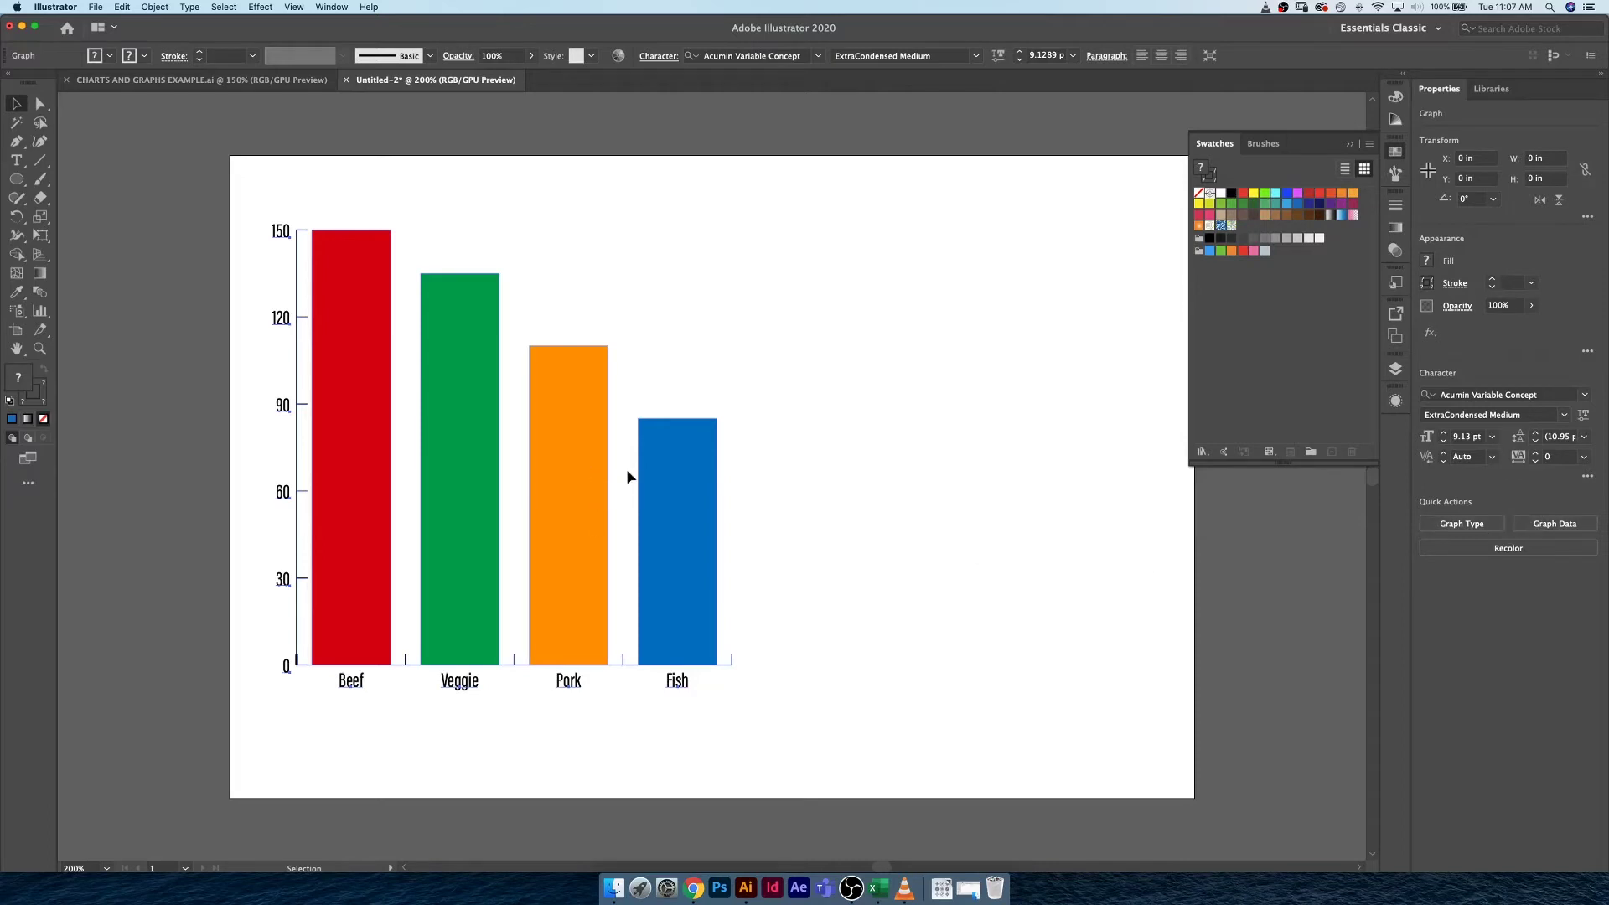
- Change Beef's value in the graph data from 150 to 120 and apply it to the chart
left_click(1575, 524)
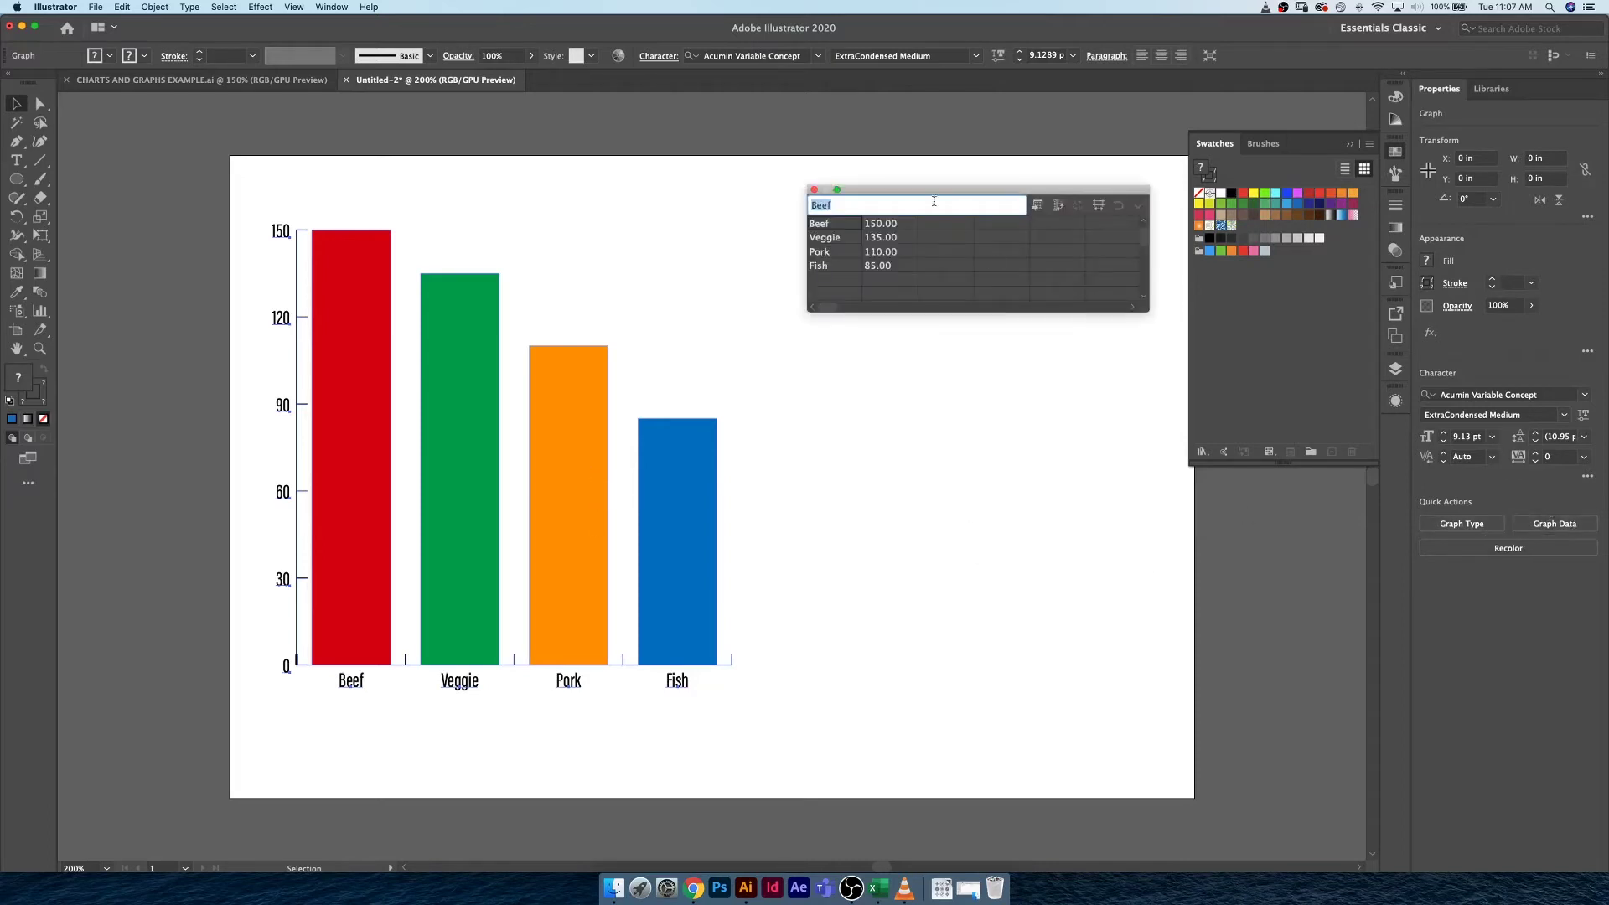
left_click_drag(929, 190, 769, 200)
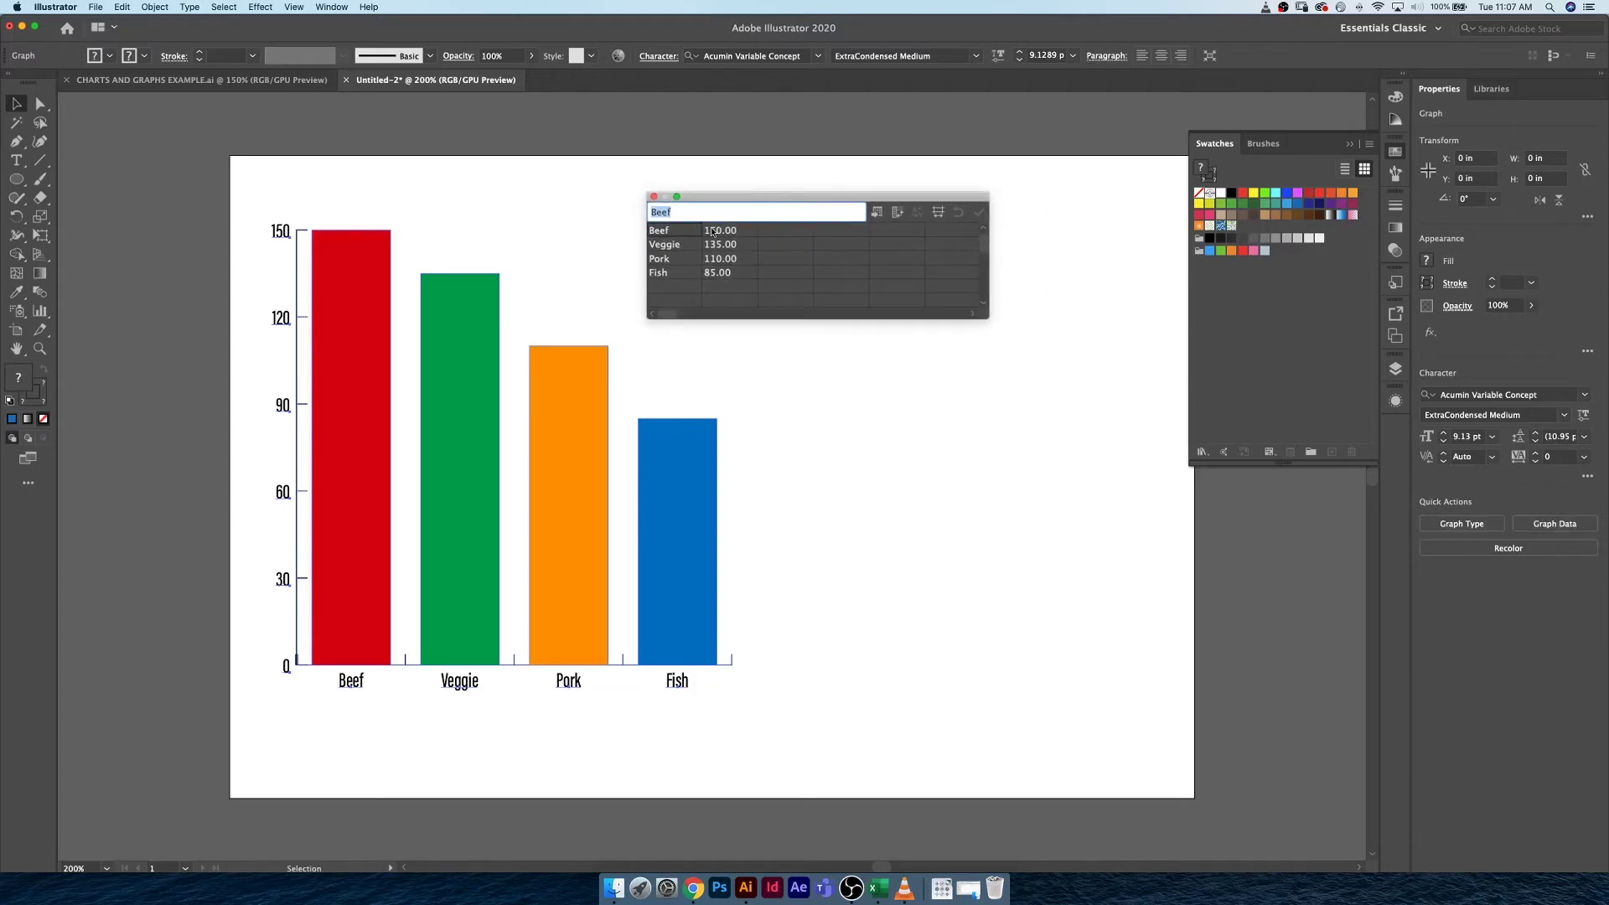
left_click(721, 232)
type("120")
key("Return")
left_click(979, 212)
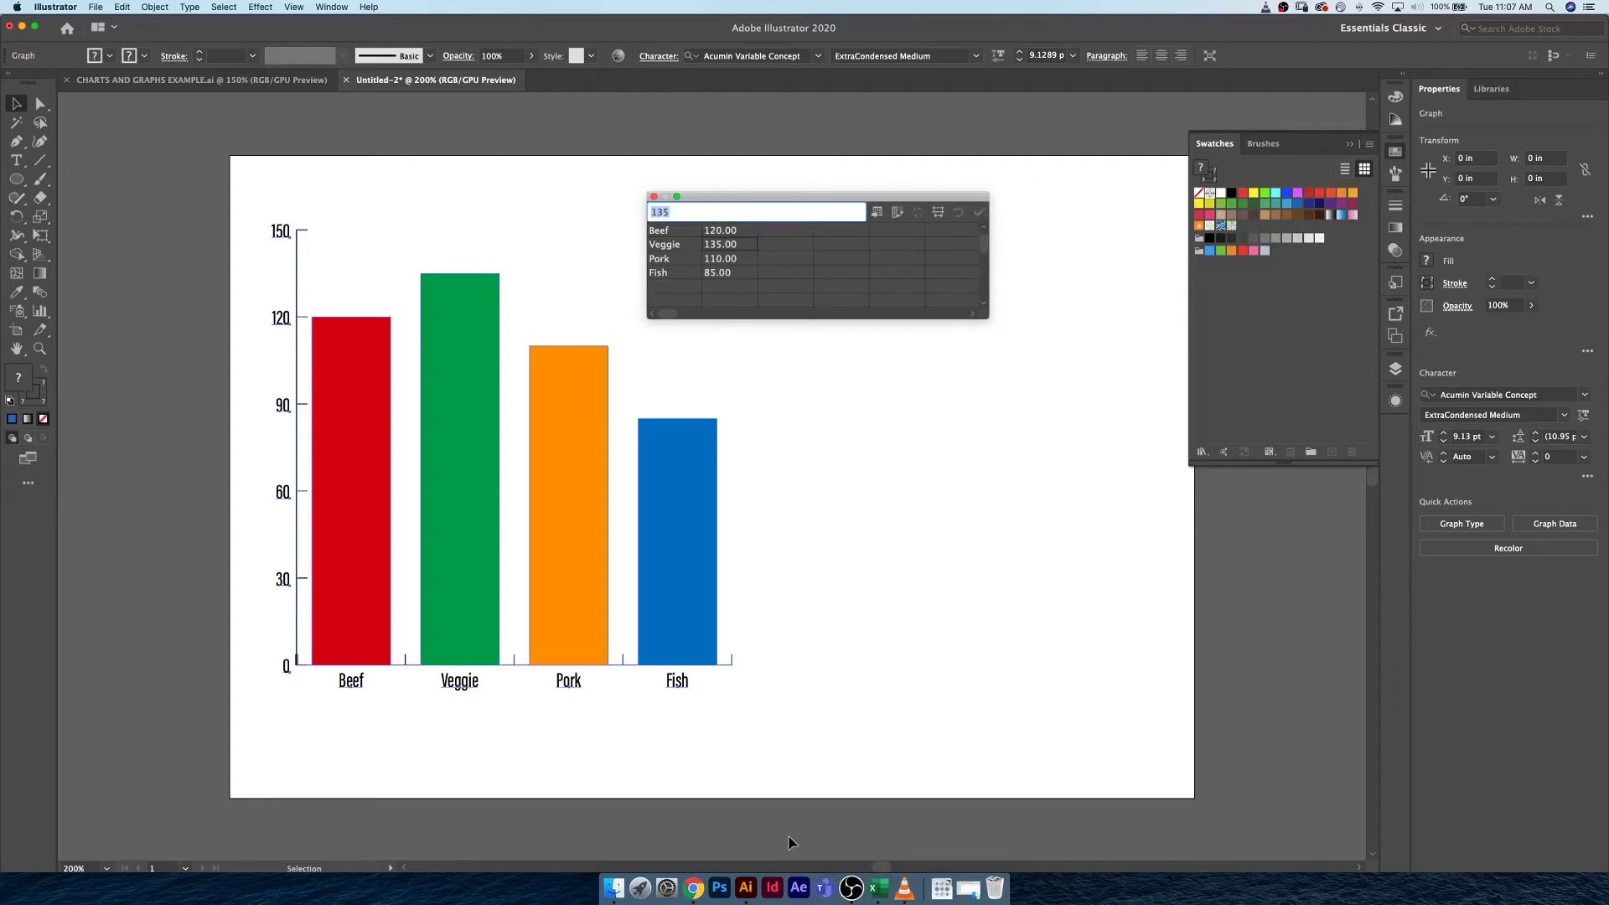
- Add a Carne Asada row with 200 tacos in row 6 and copy A2:B6
left_click(879, 889)
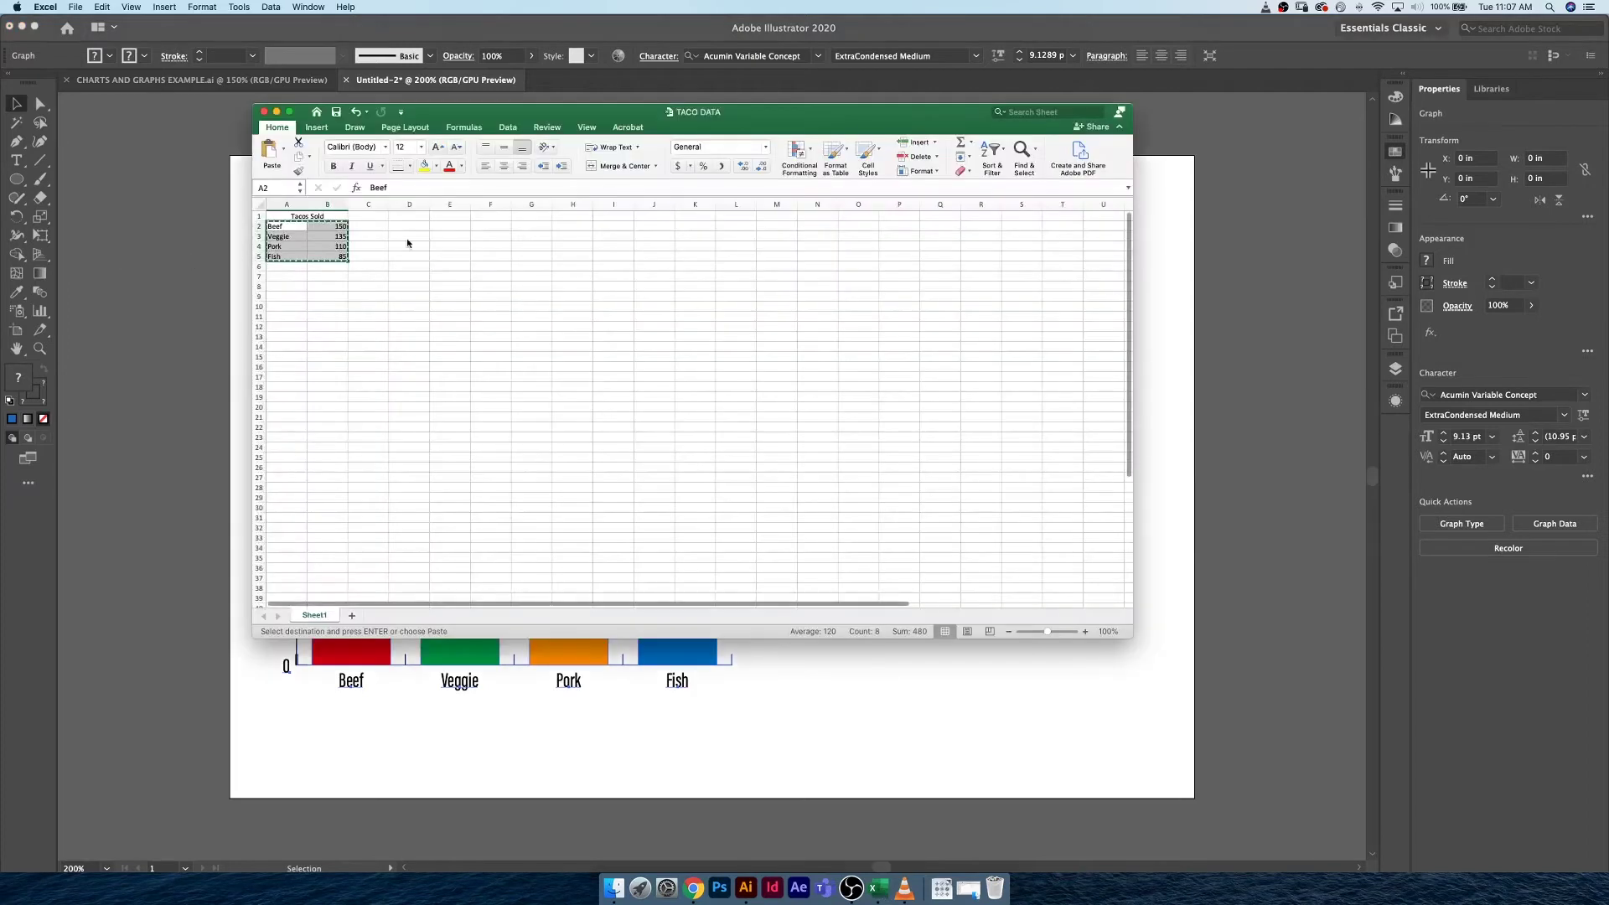
left_click(320, 274)
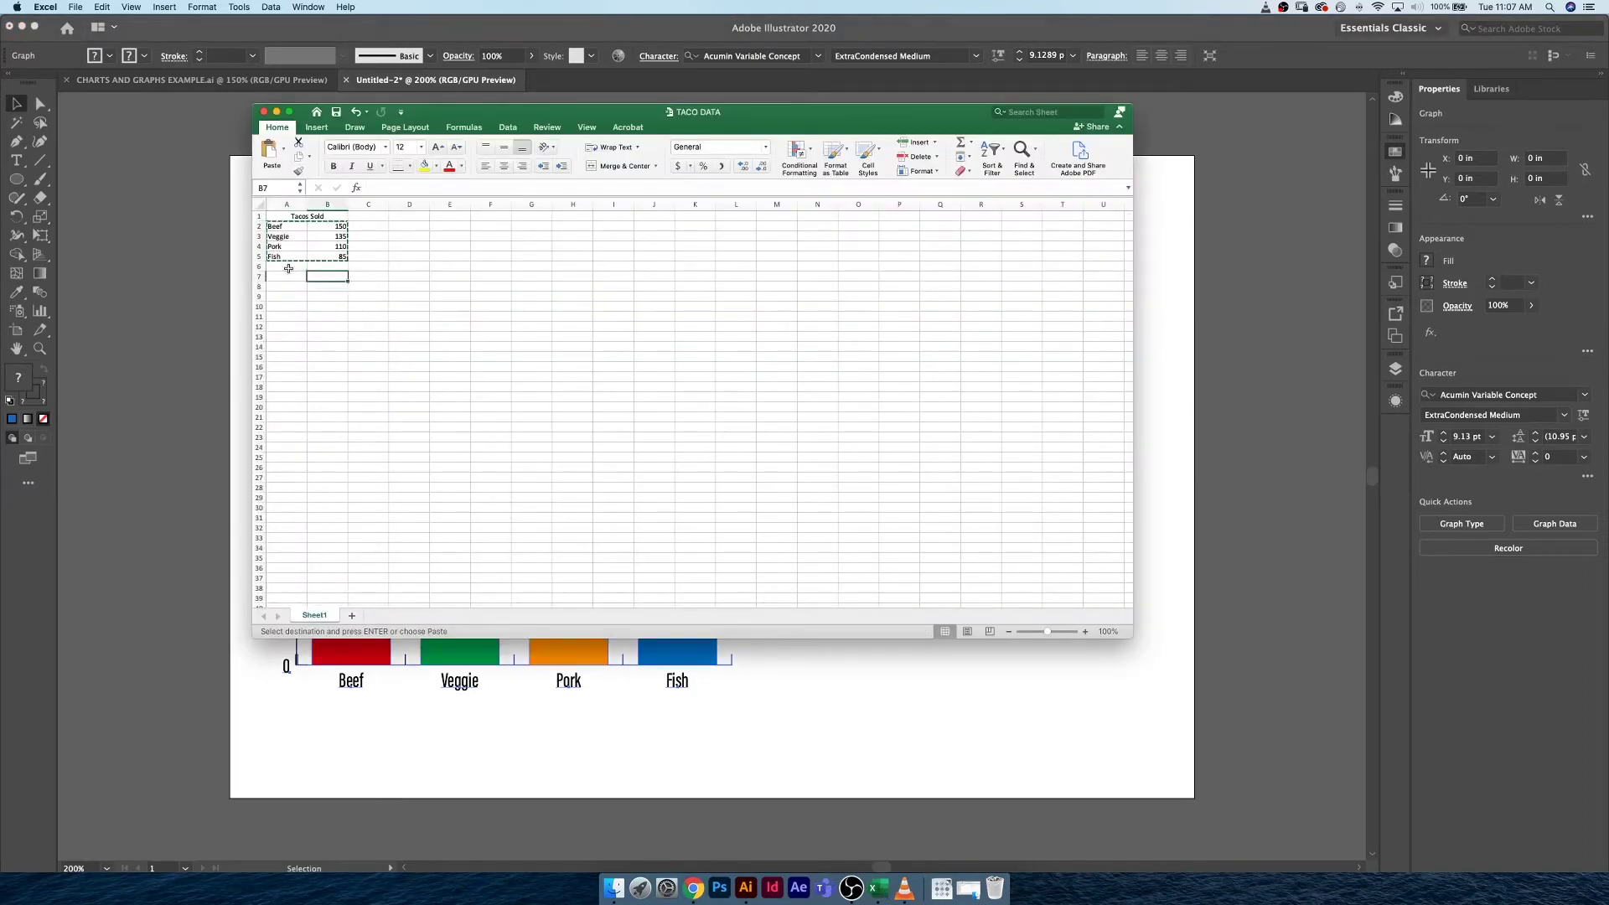
left_click(286, 267)
type("Carne Asada")
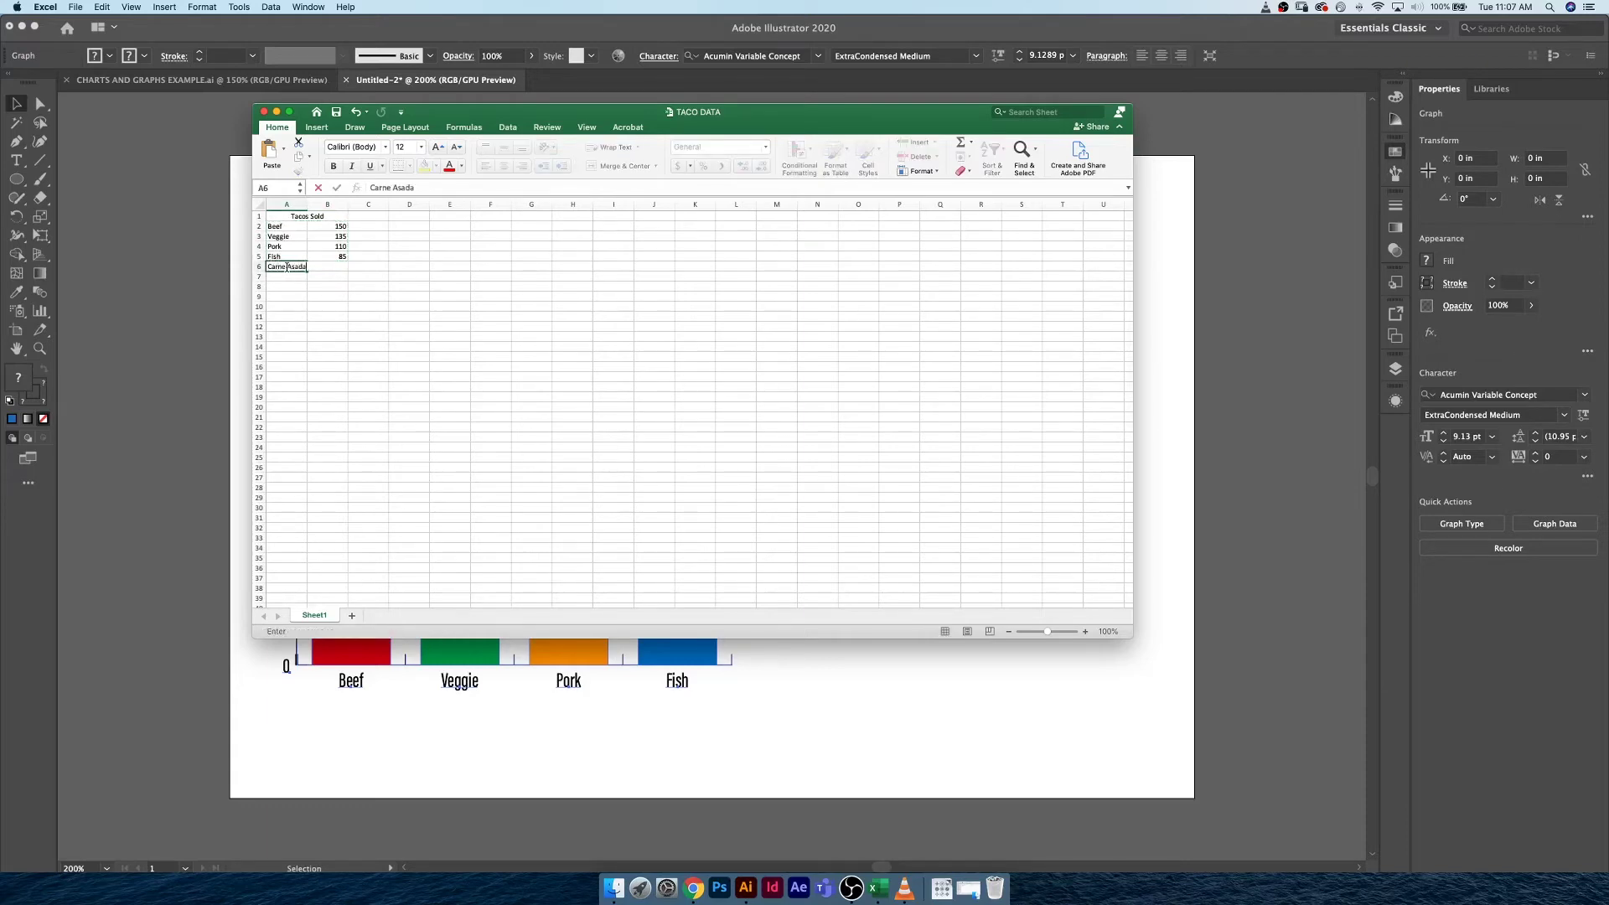
key("Tab")
type("200")
key("Return")
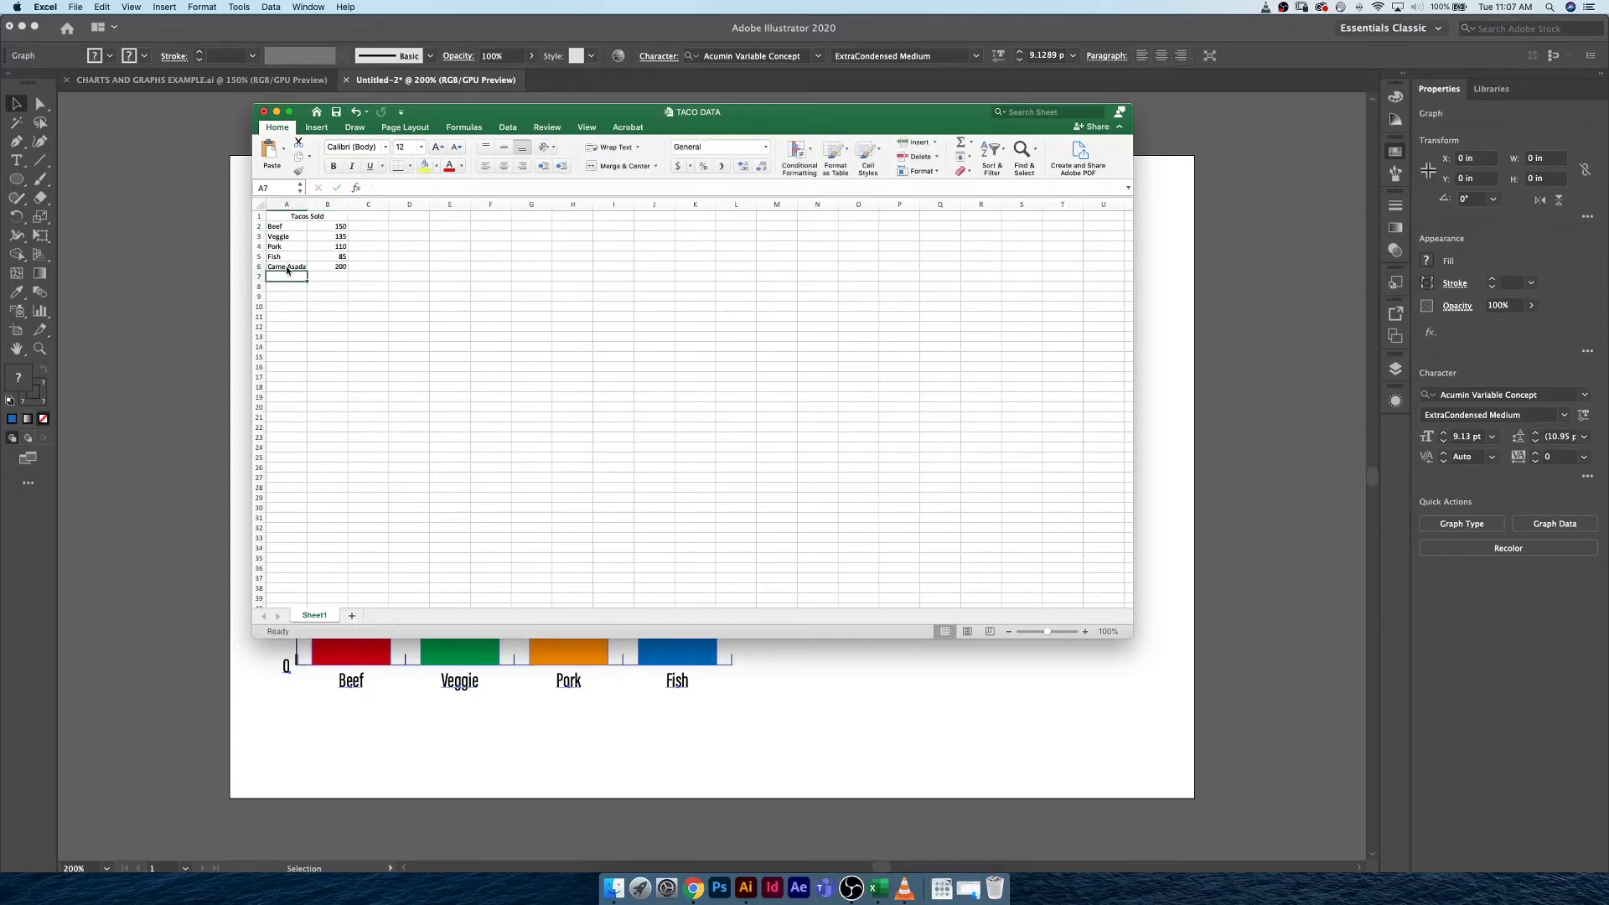
left_click_drag(328, 268, 287, 227)
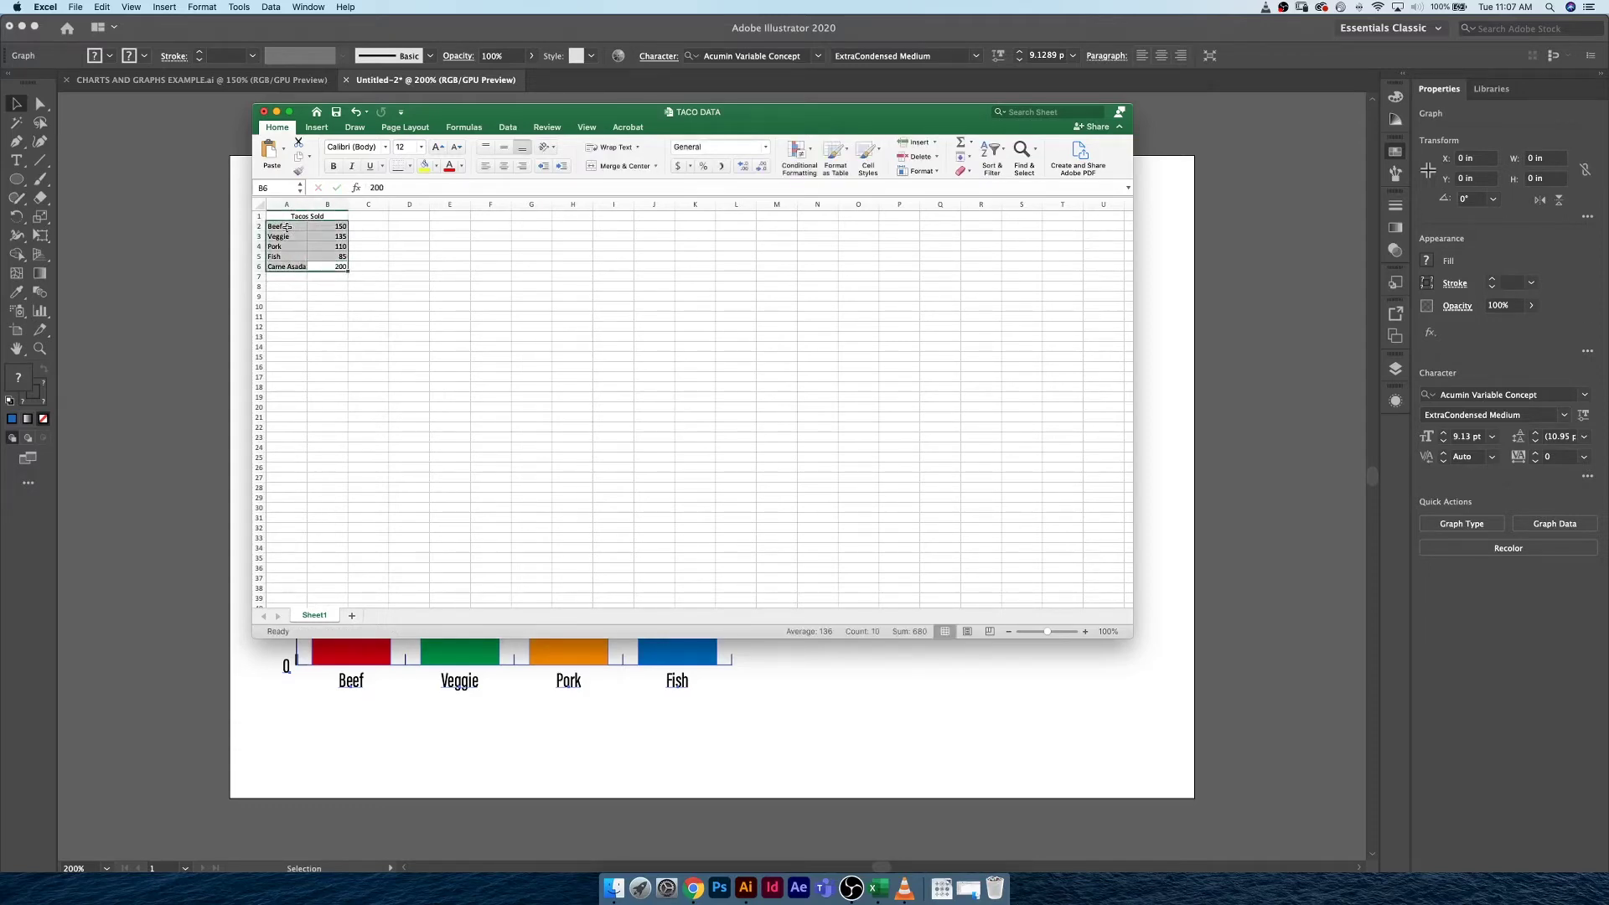
key("super+c")
- Change the Beef count in B2 to 180 and copy the five taco rows again
left_click(450, 237)
left_click(336, 226)
double_click(336, 226)
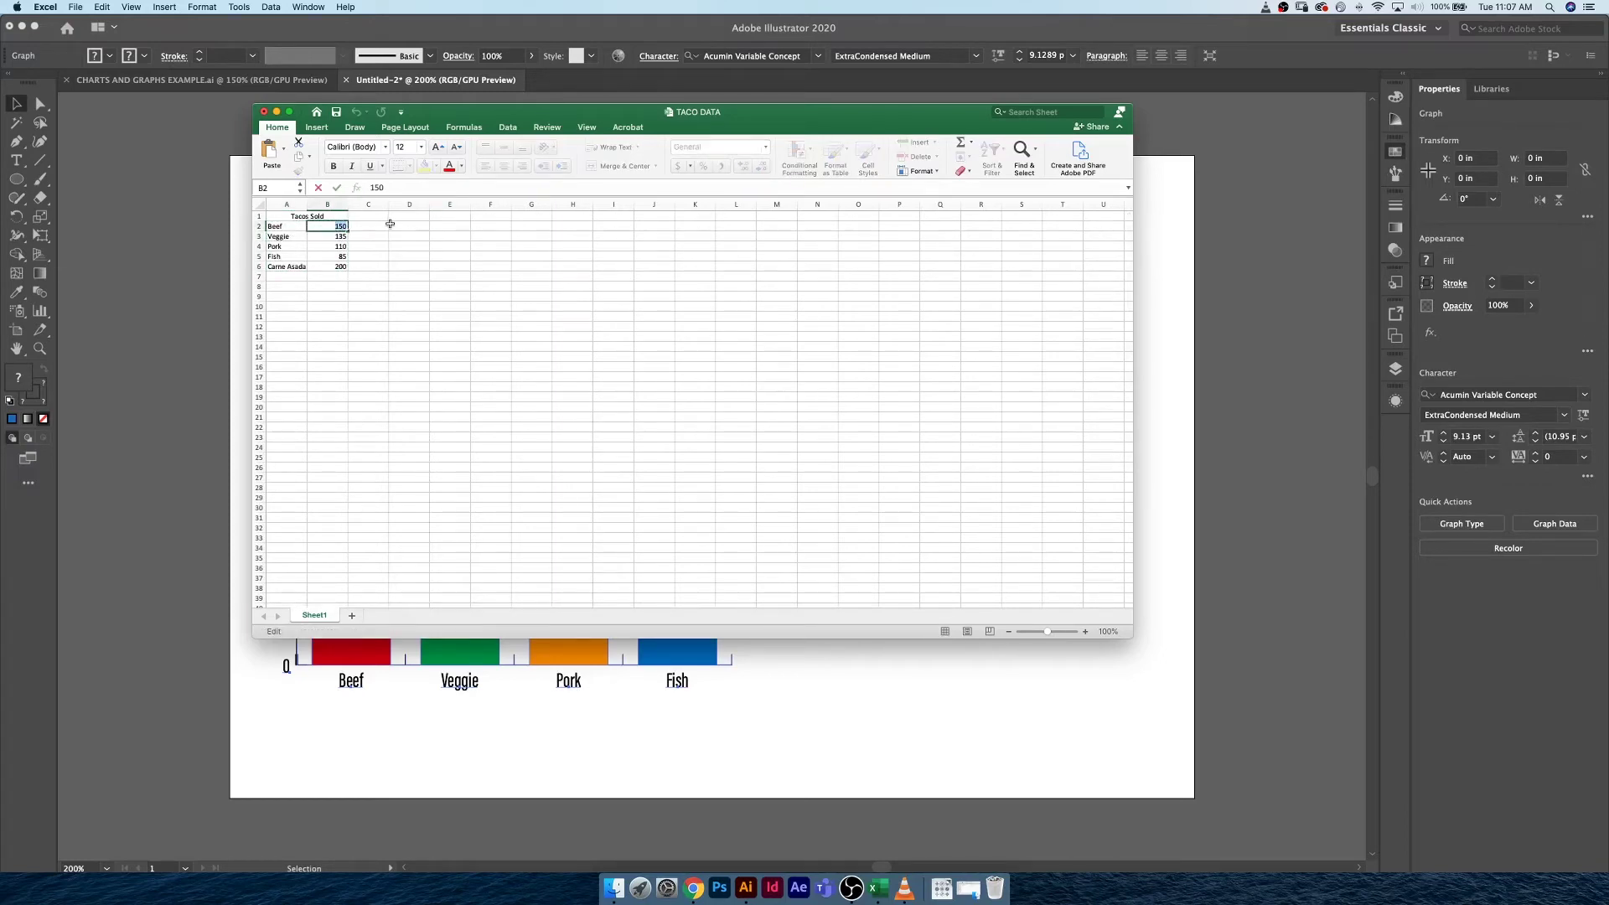
type("1")
key("Return")
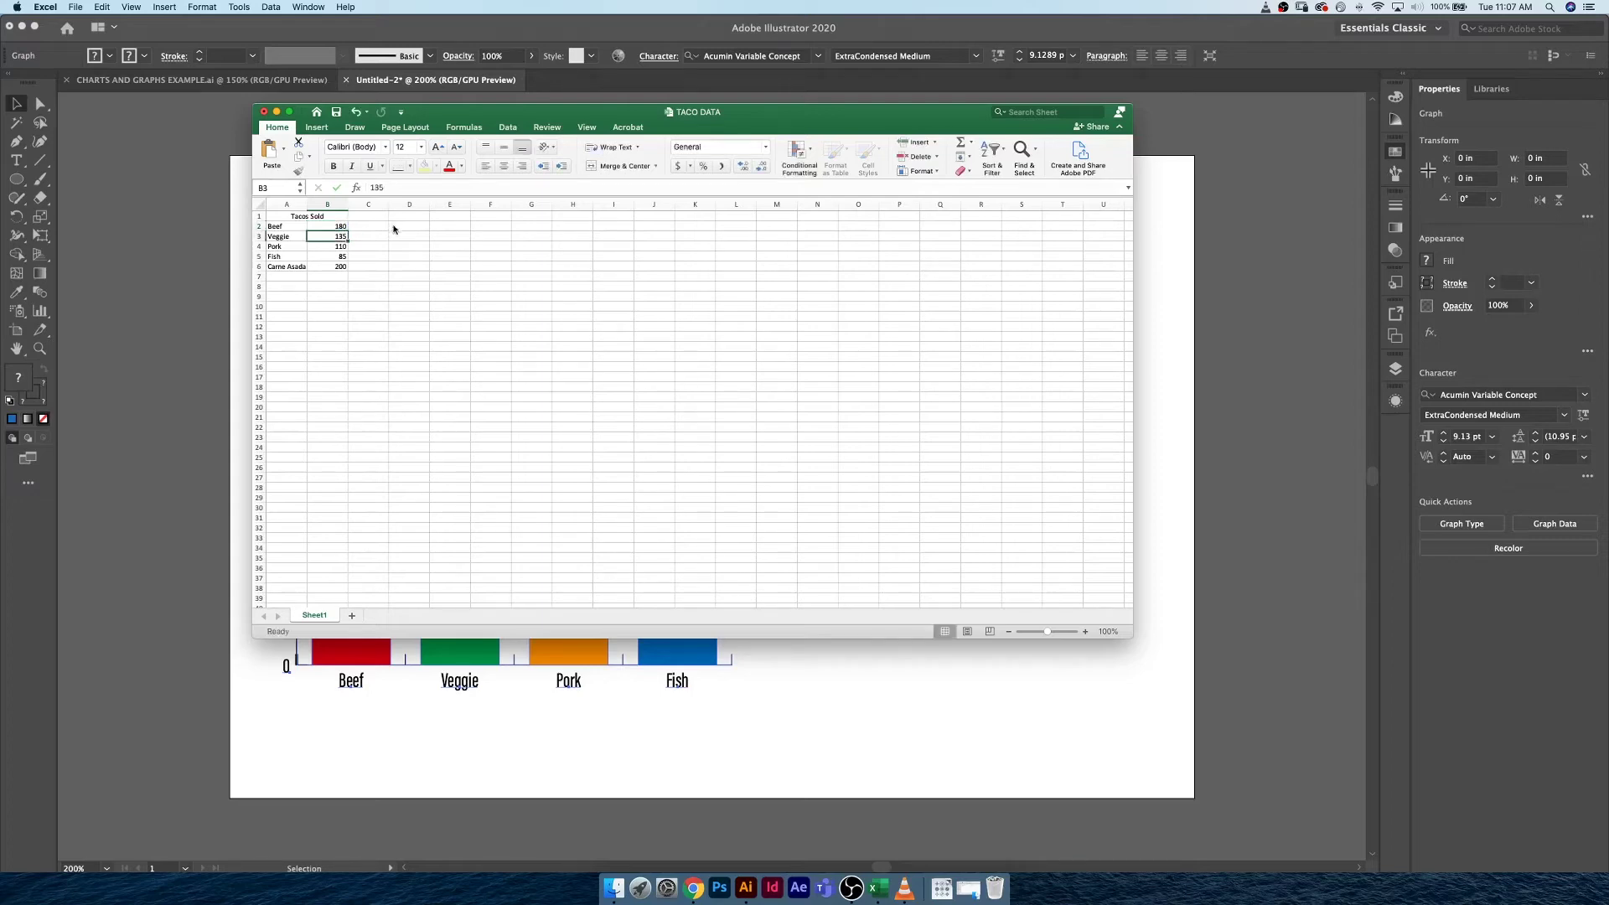
left_click(293, 227)
left_click(326, 266, "shift")
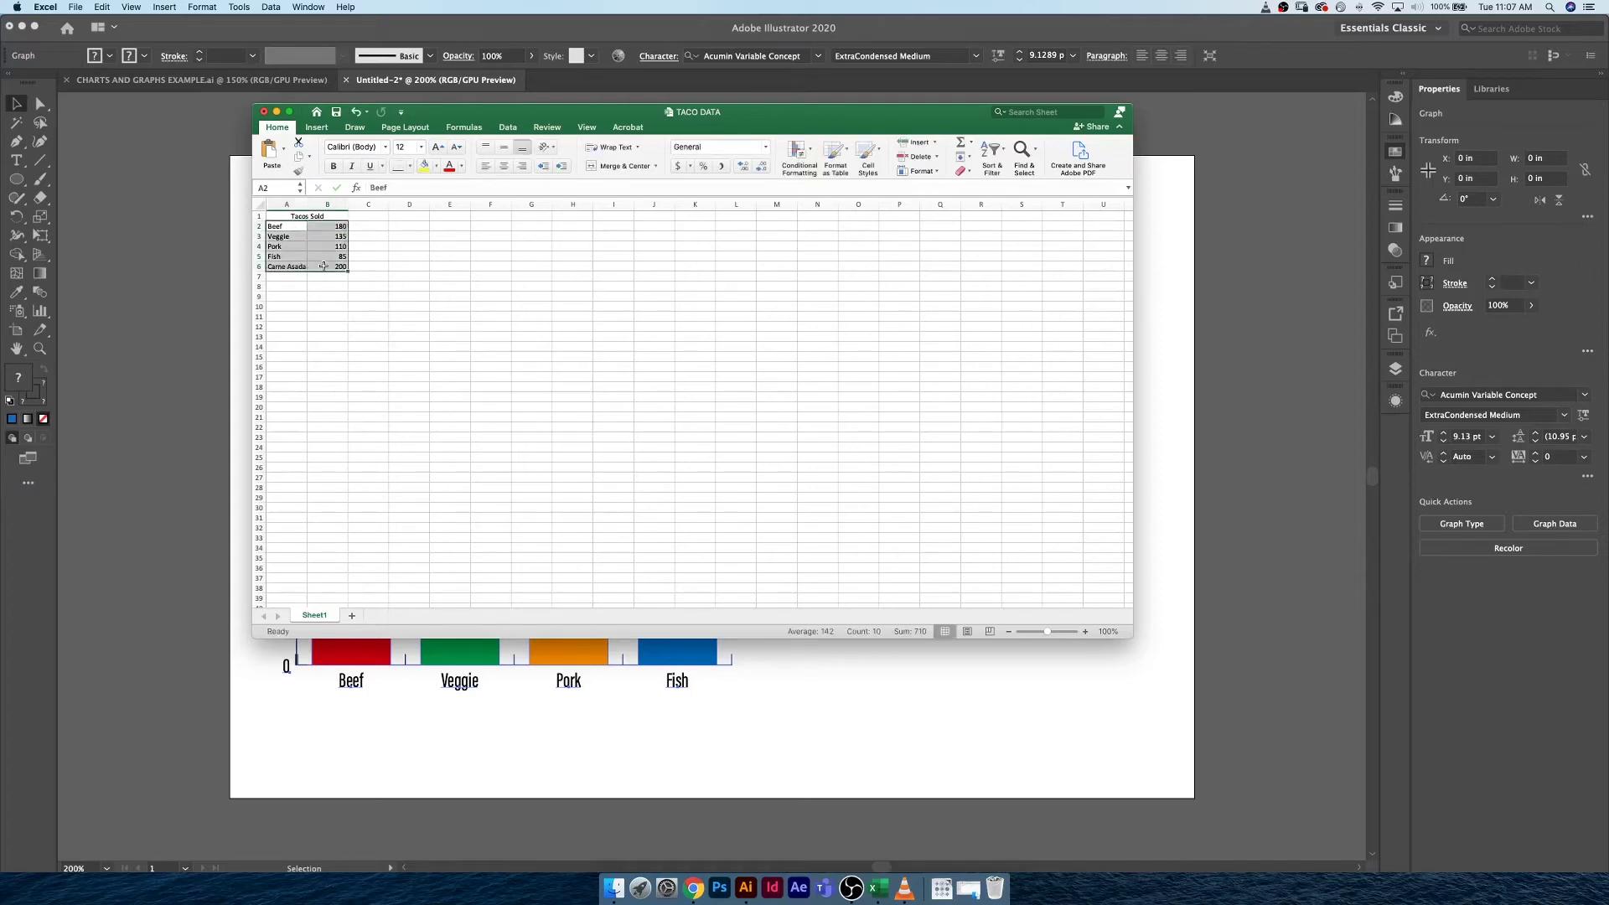
key("super+c")
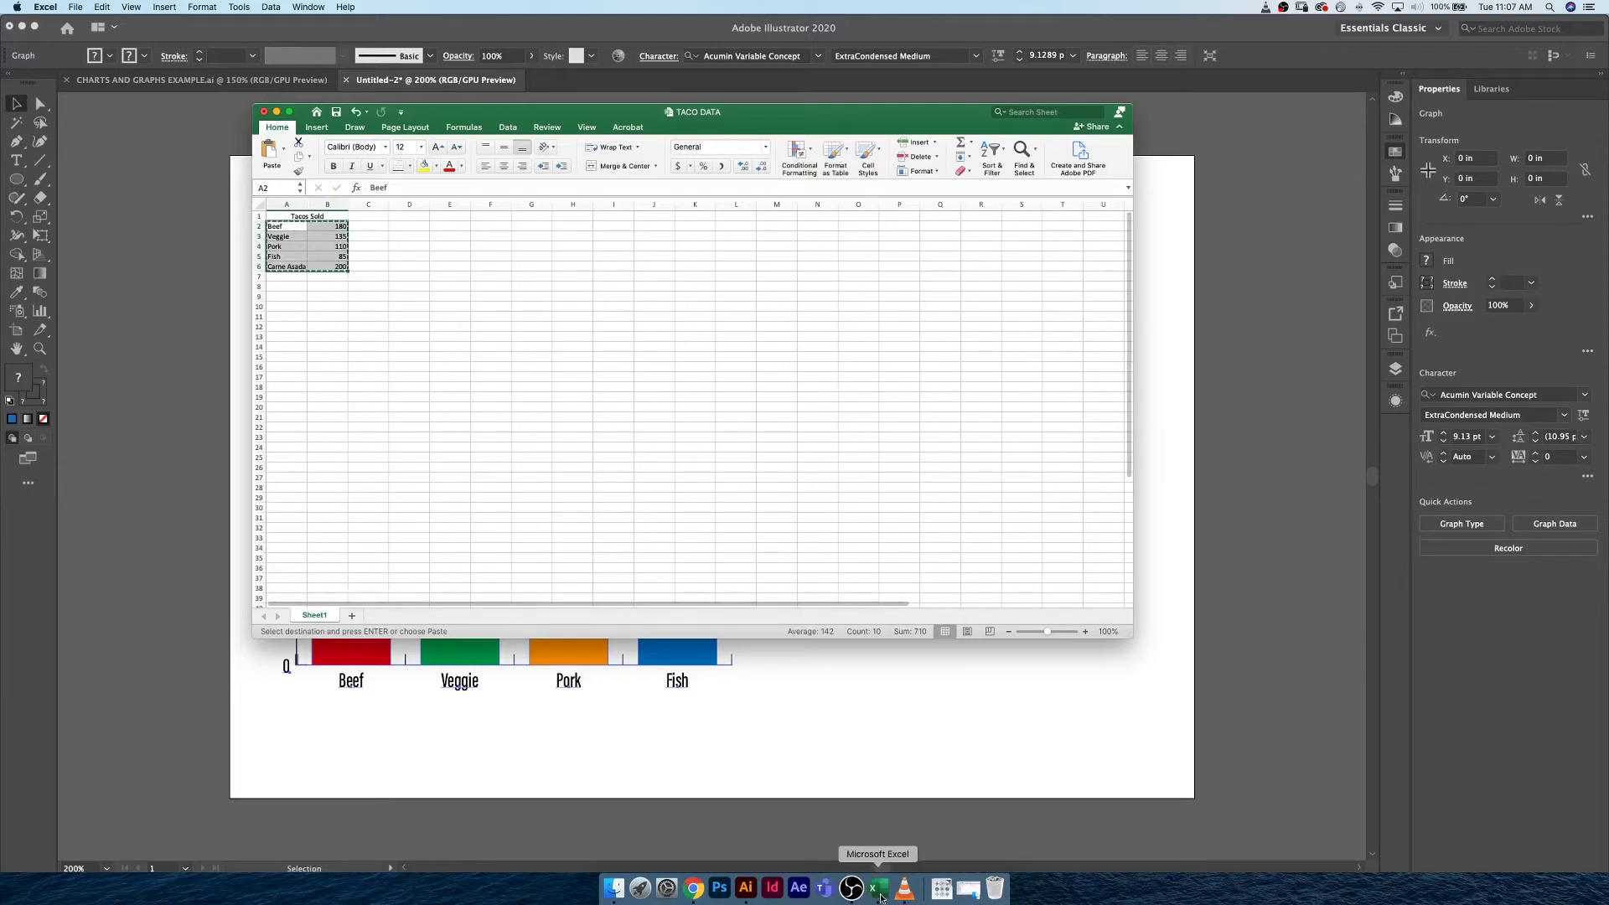
- Paste the taco rows into Graph Data and apply, adding a Carne Asada bar at 200
left_click(801, 698)
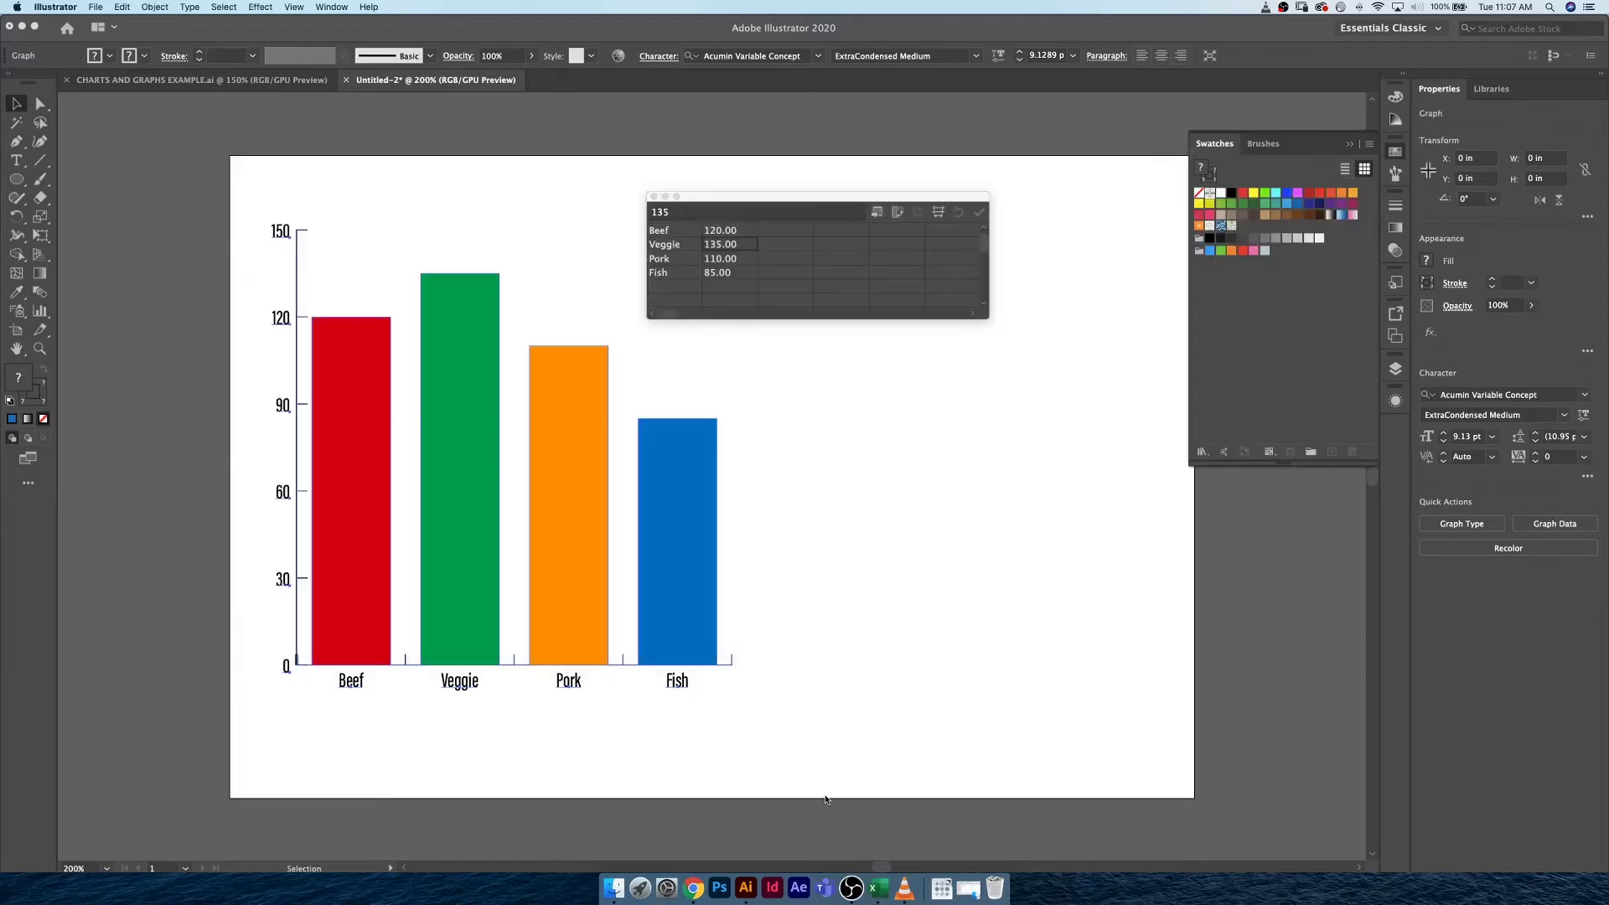
left_click(675, 234)
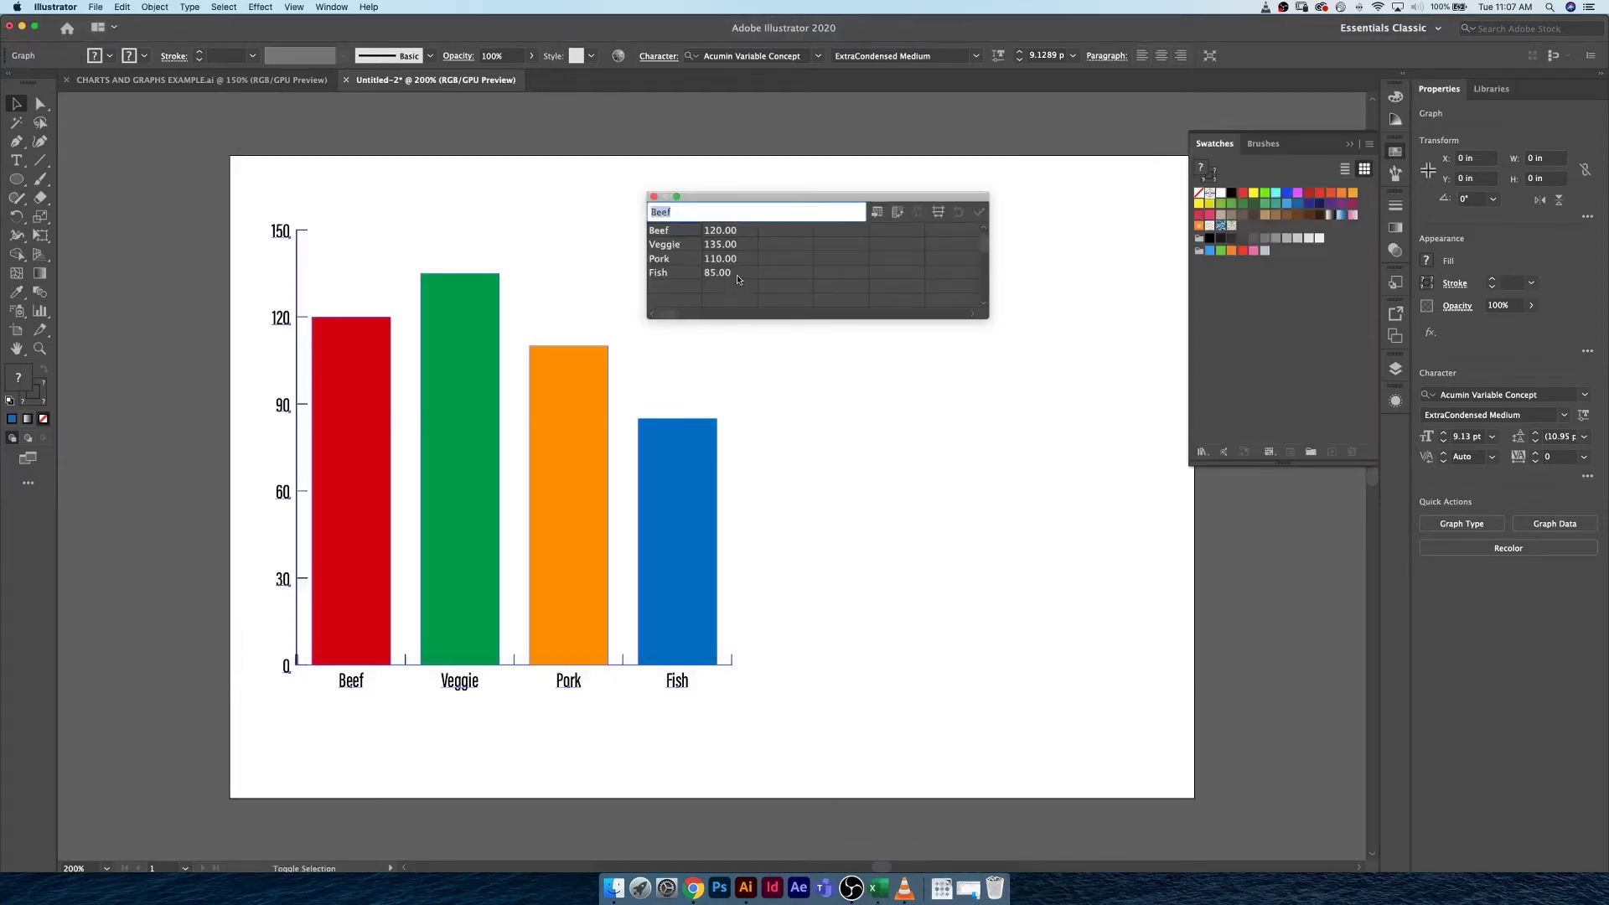
key("super+v")
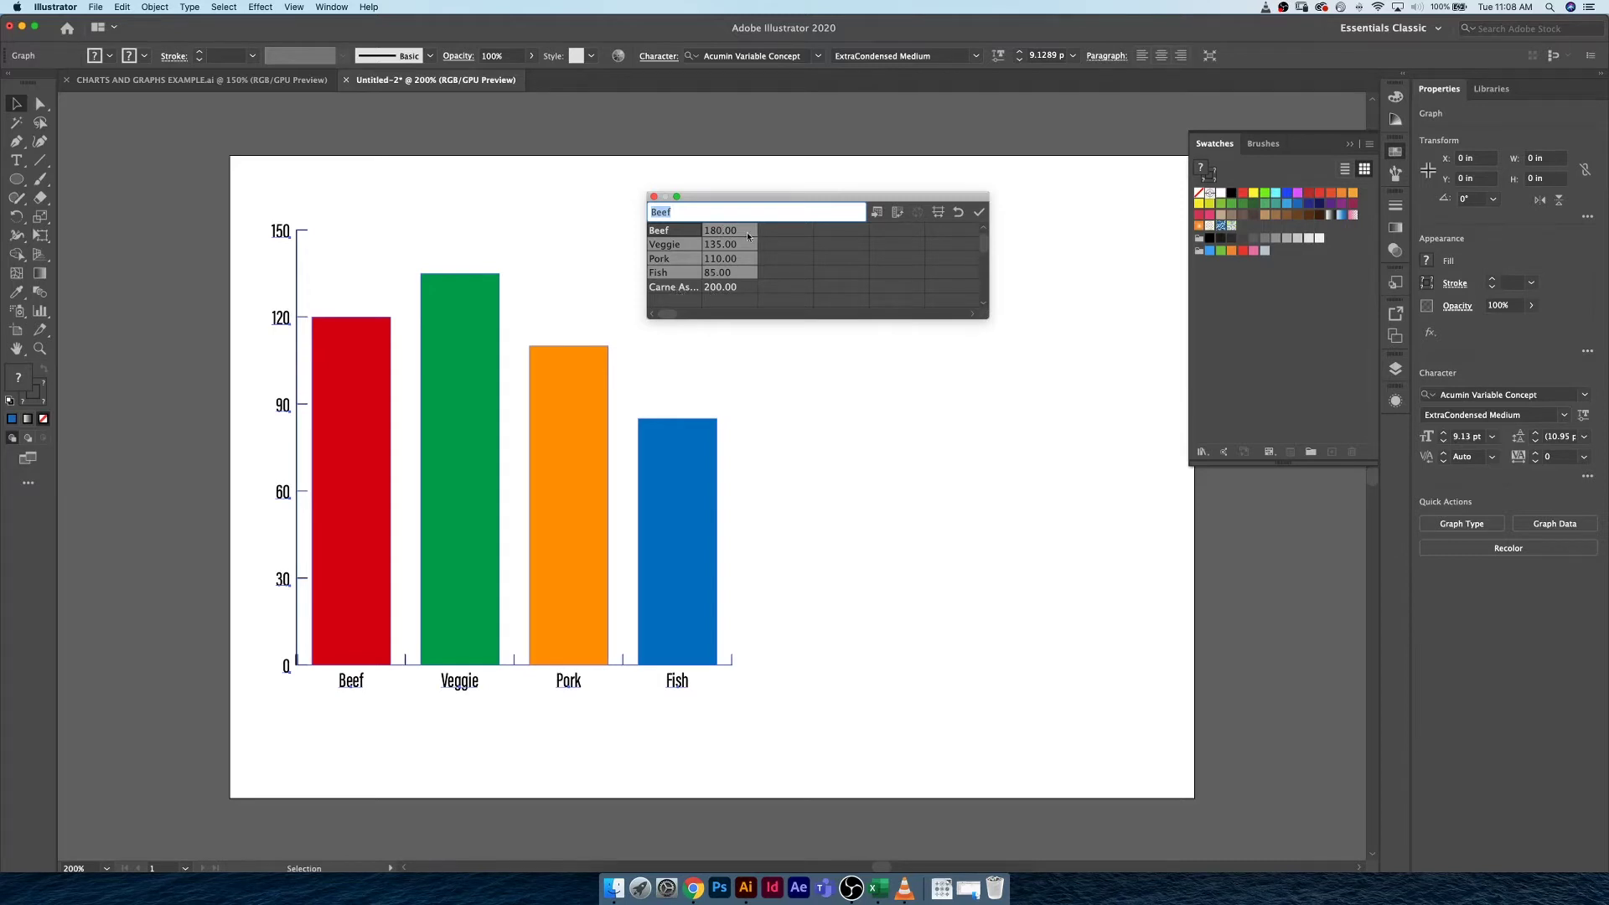
left_click(979, 212)
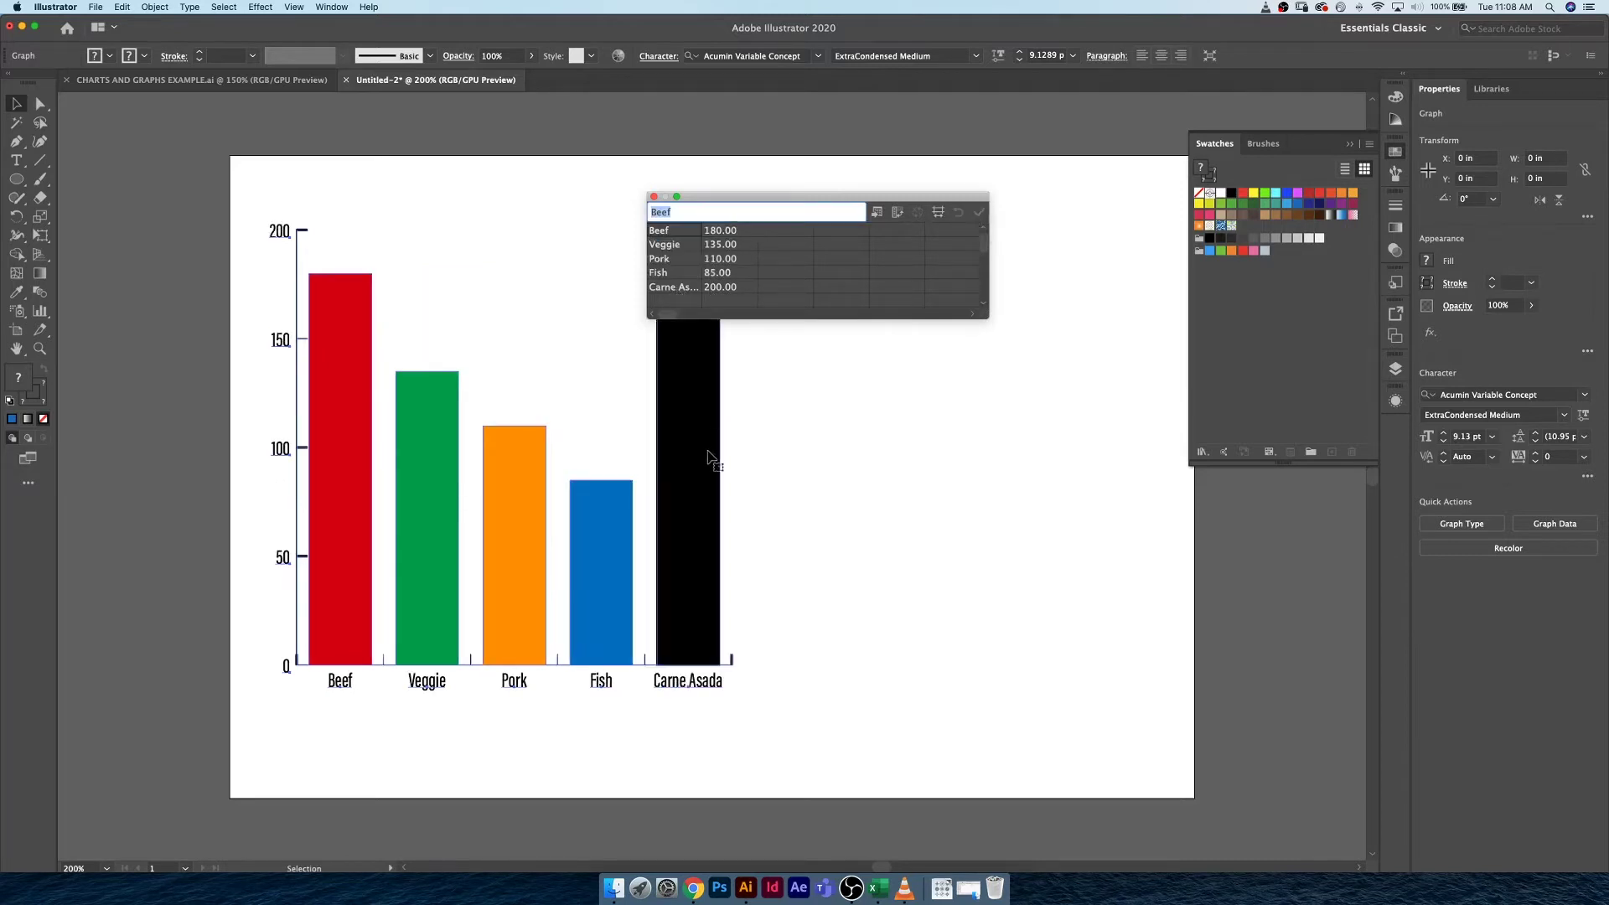
left_click_drag(731, 196, 905, 190)
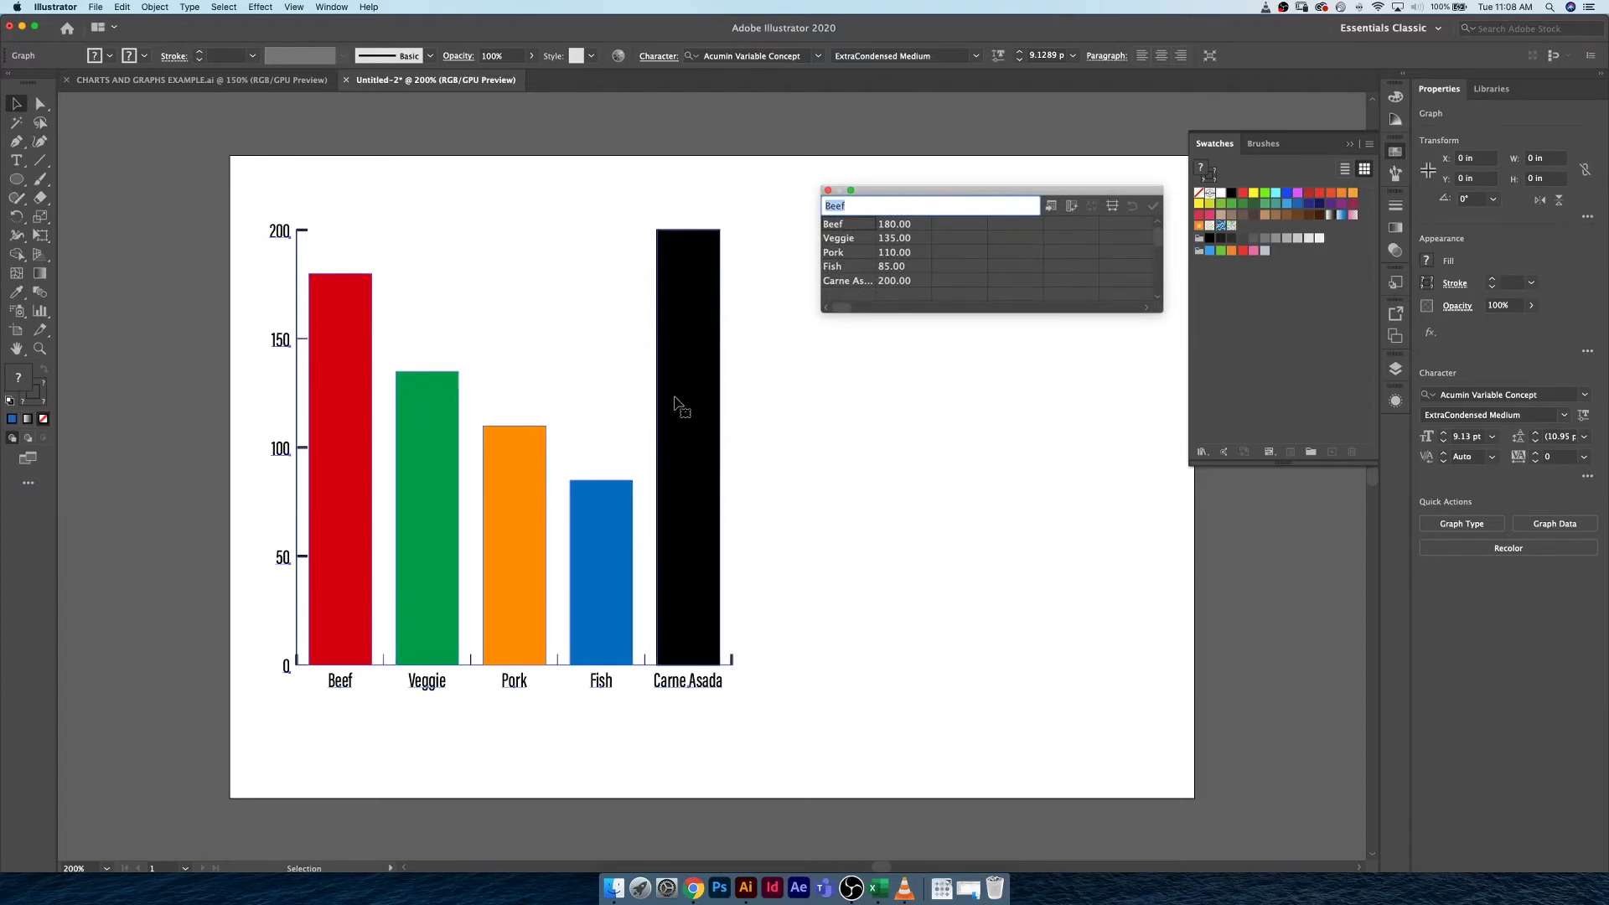
- Clear the Carne Asada label and 200 value from Graph Data, apply, and close the table
left_click(898, 282)
left_click(857, 283, "shift")
key("BackSpace")
key("Return")
left_click(868, 282)
key("BackSpace")
key("Return")
left_click(845, 268)
key("Down")
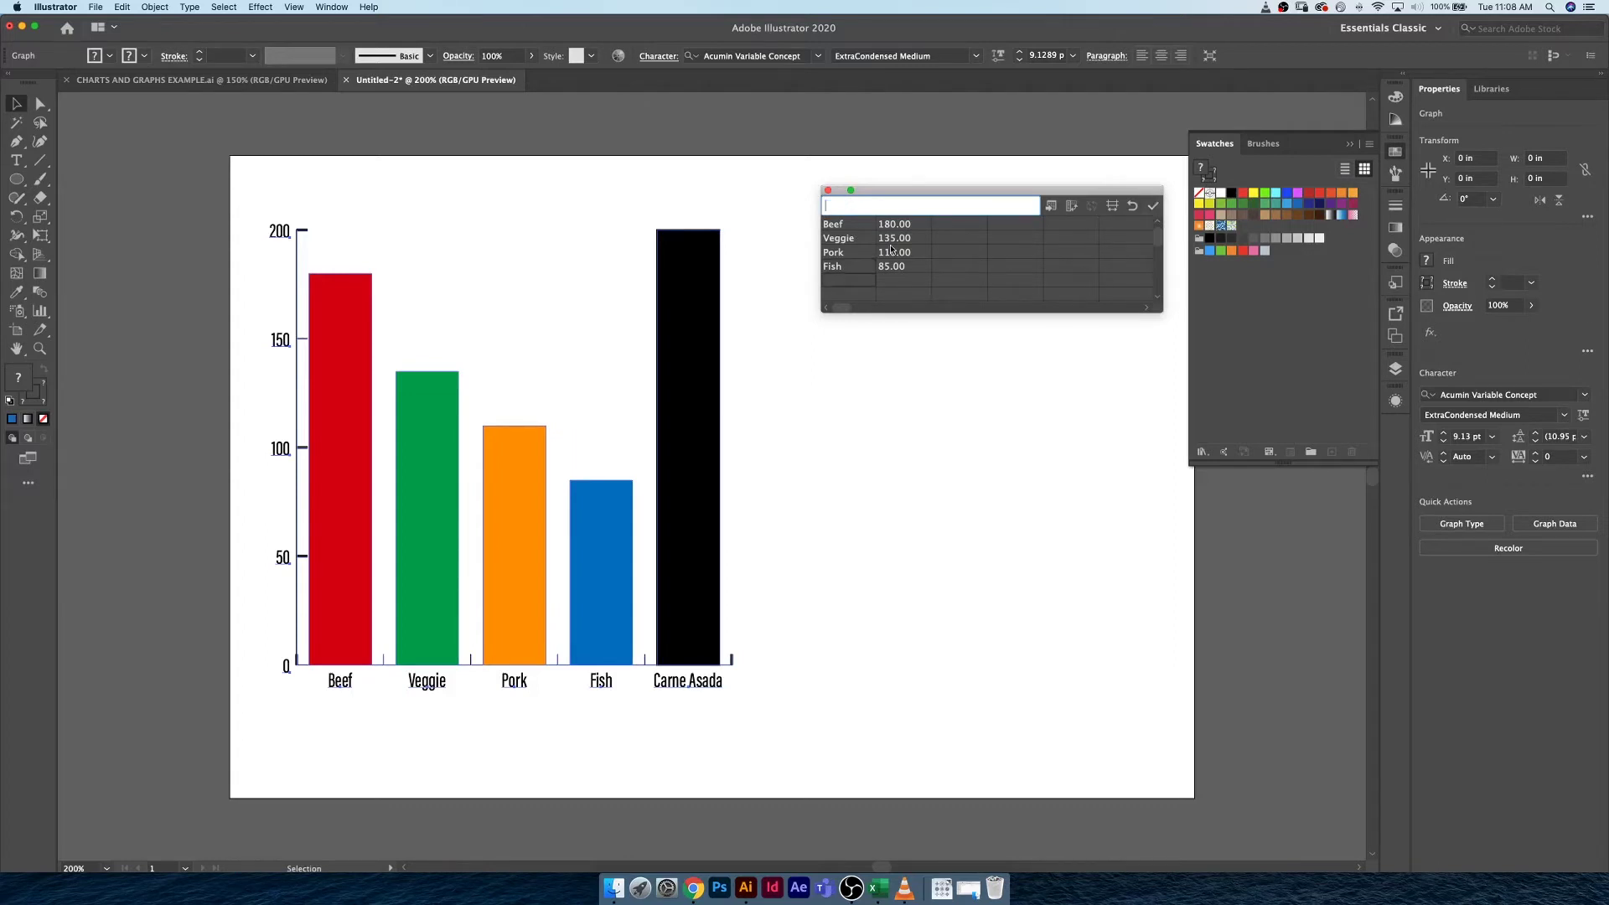
left_click(1153, 205)
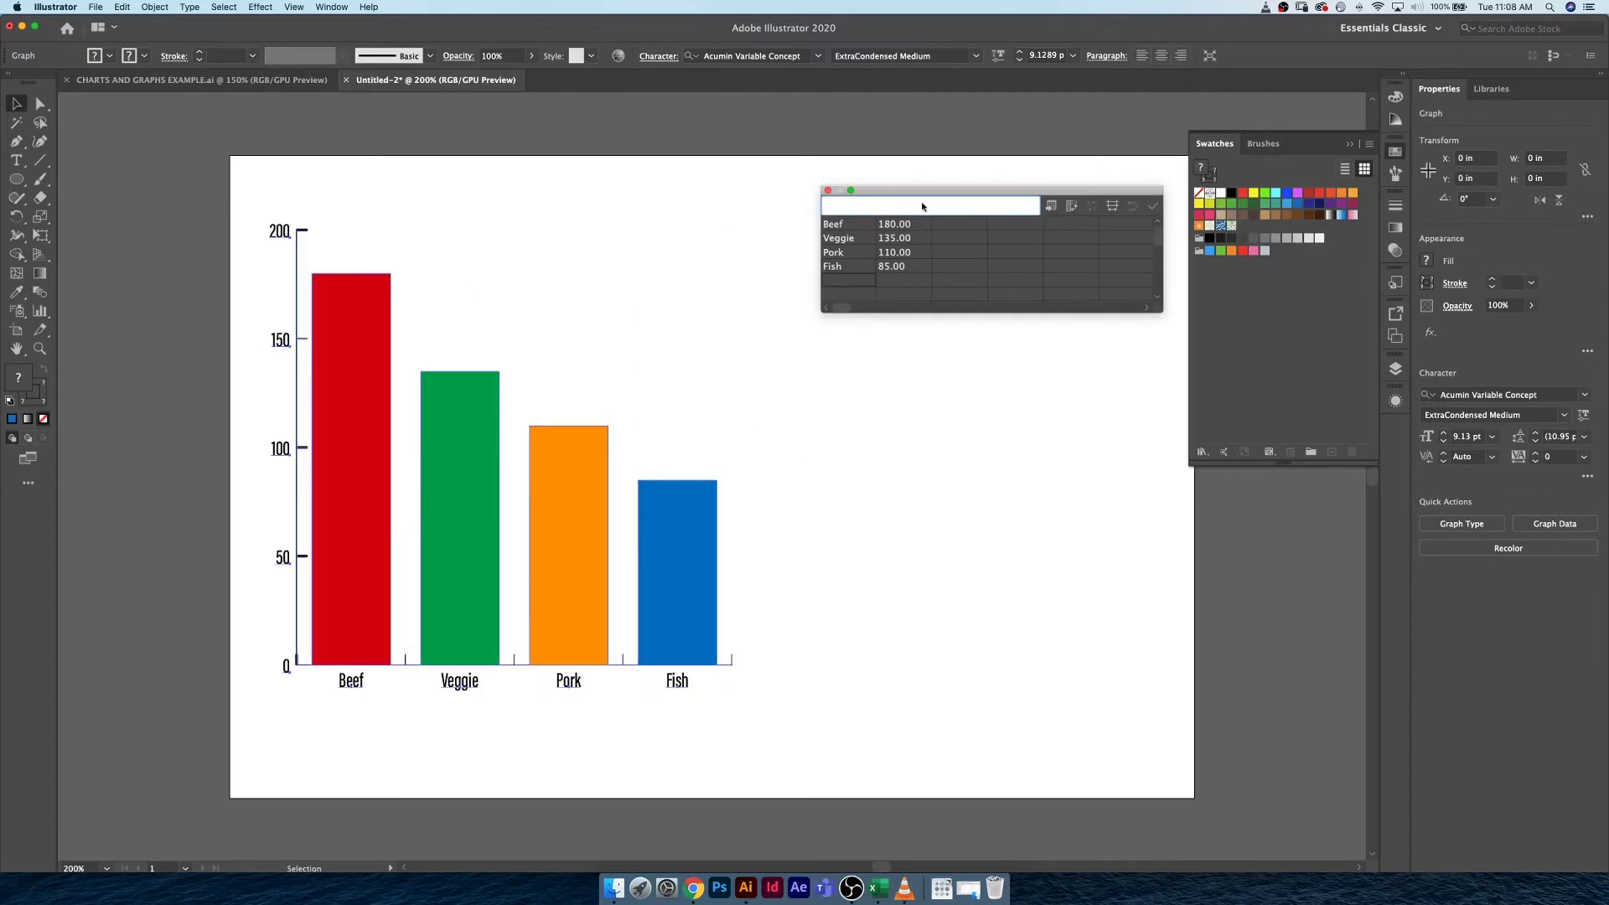
left_click(828, 190)
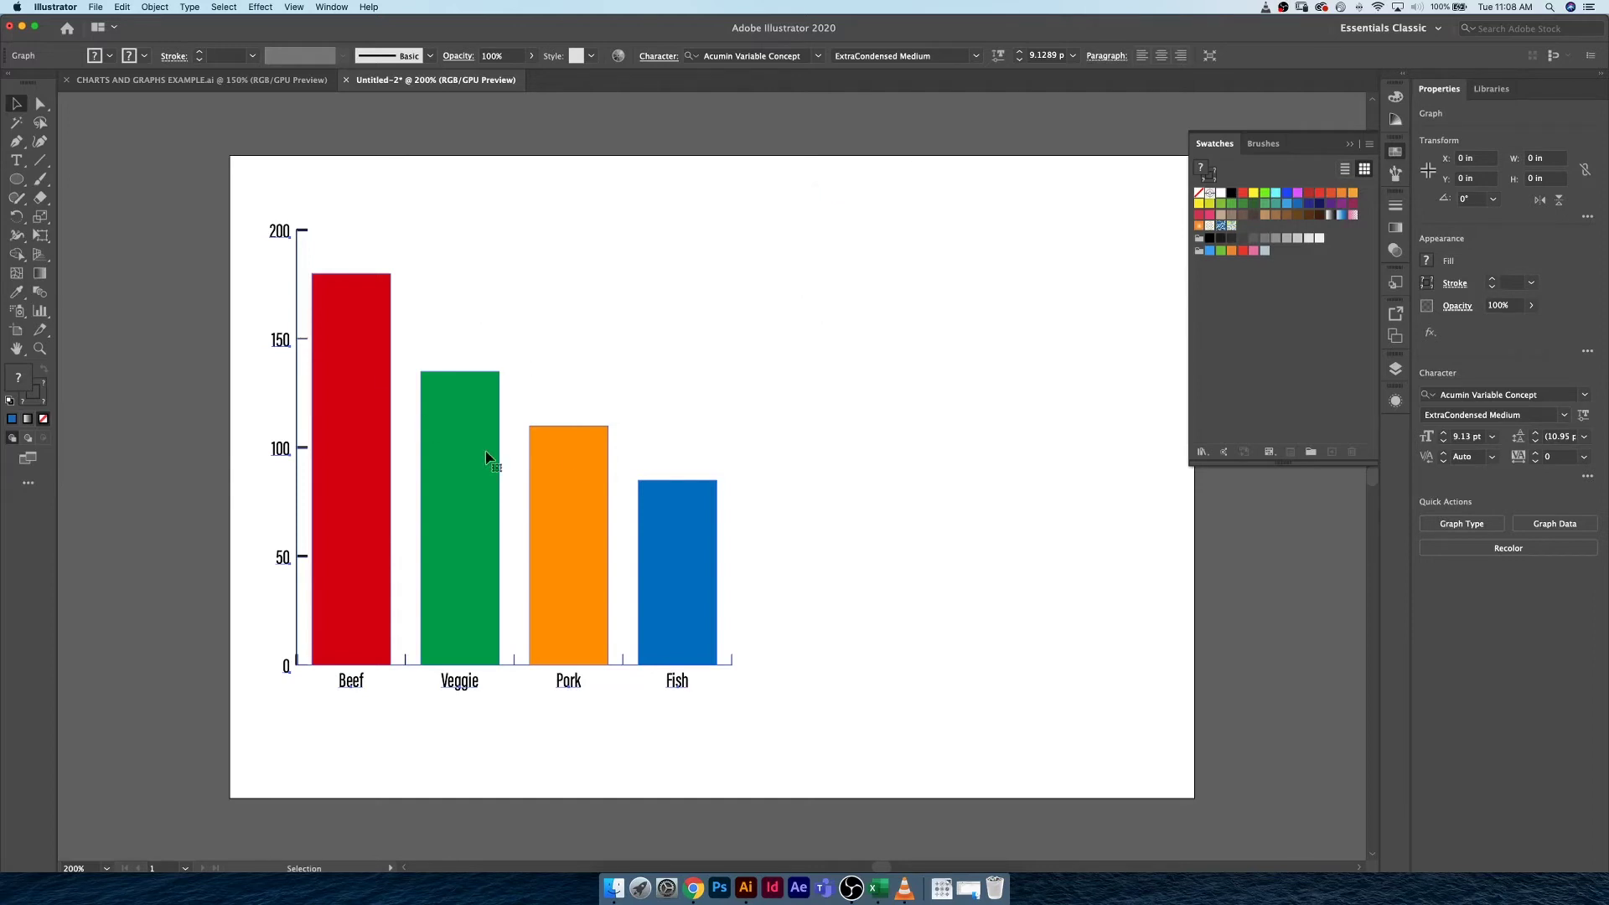
- Change the graph type from column to Pie graph
left_click(1457, 526)
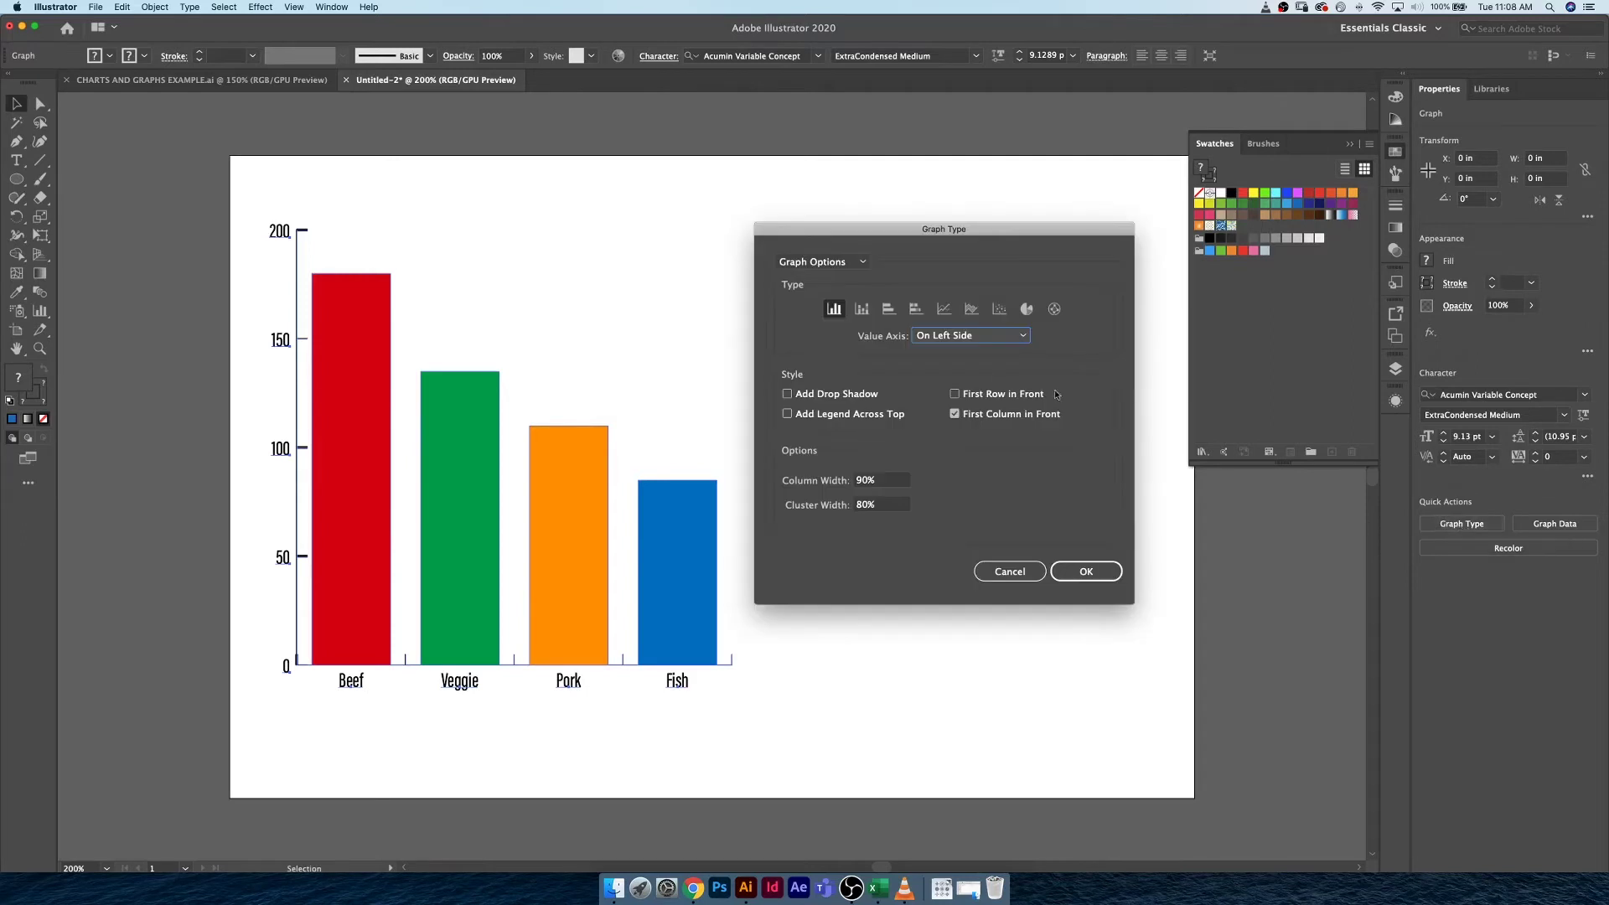
left_click(1029, 310)
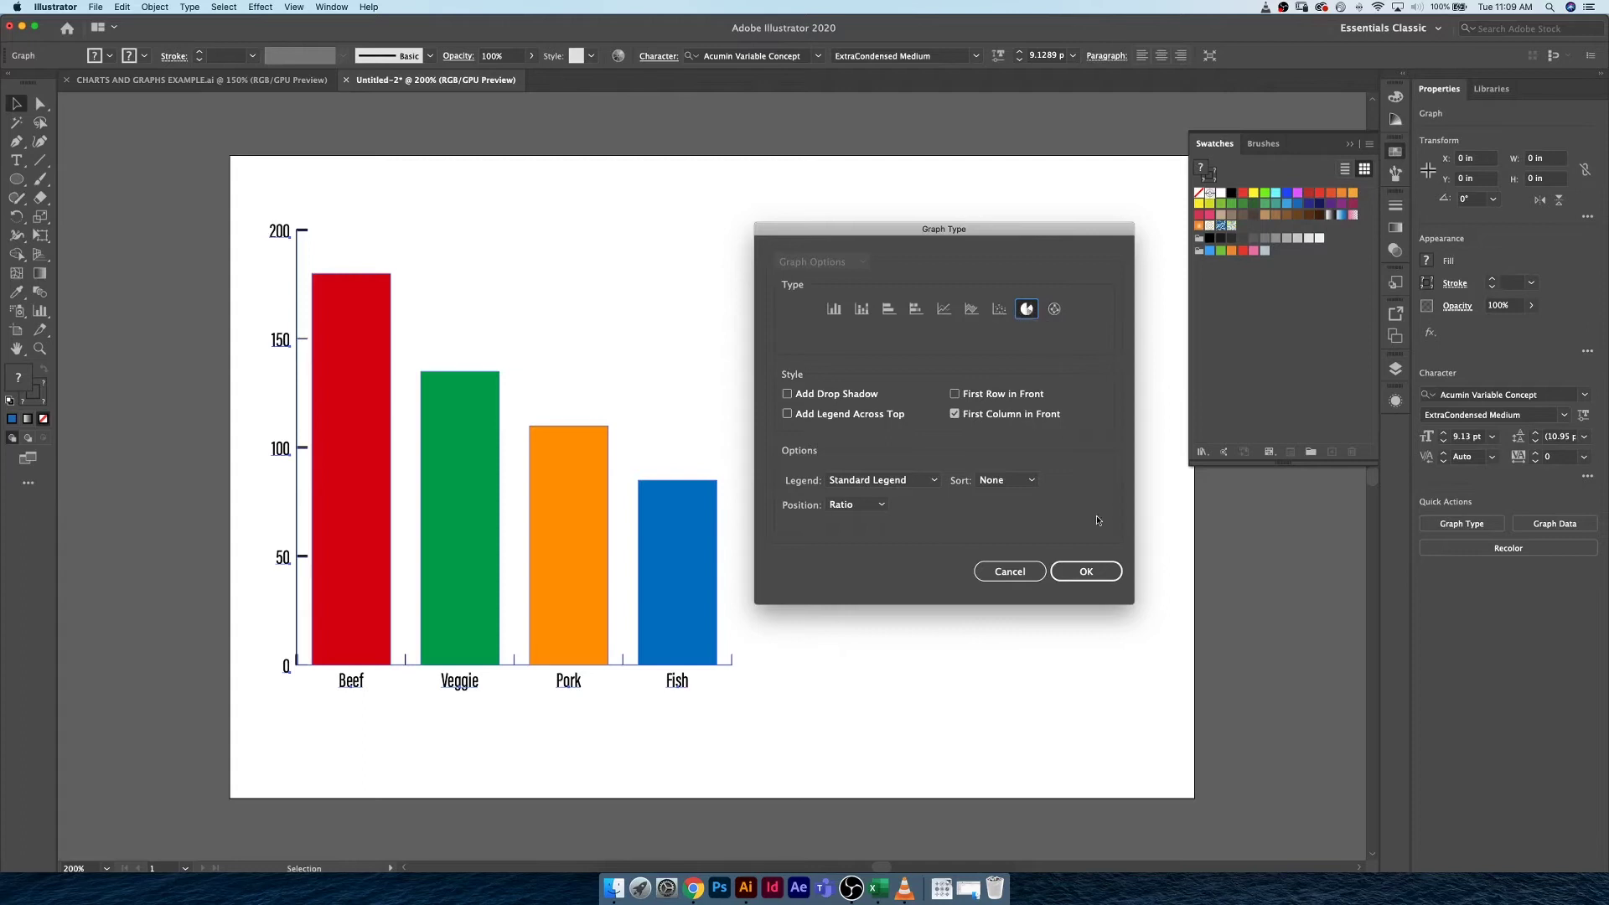
left_click(1096, 568)
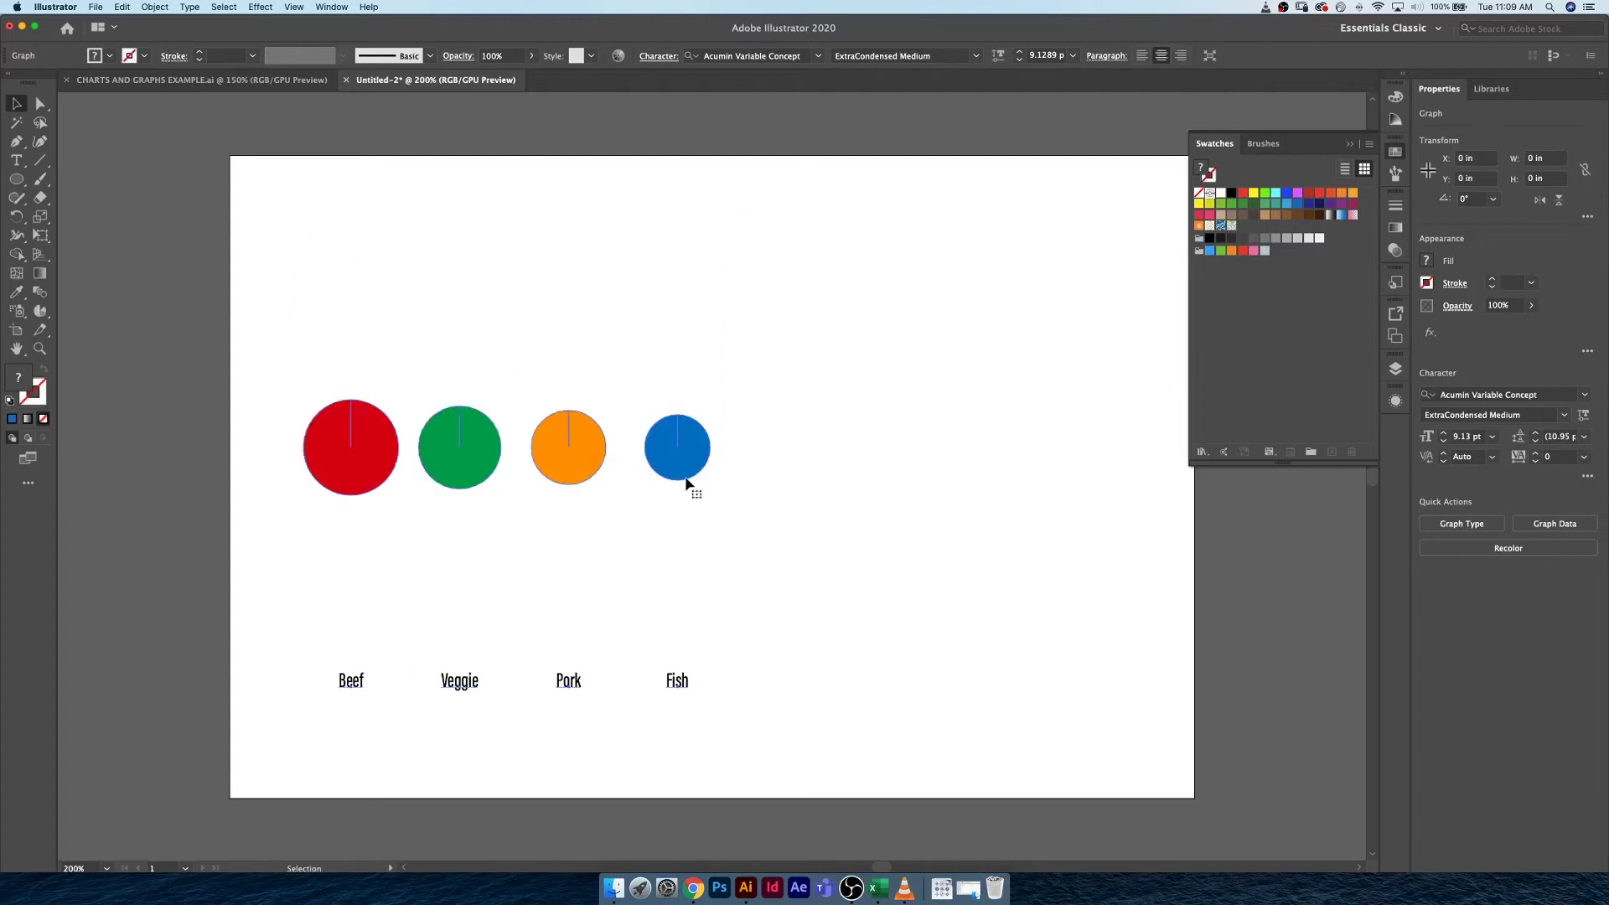
- Transpose the graph data's rows and columns and apply it, giving one four-slice pie
left_click_drag(687, 485, 819, 397)
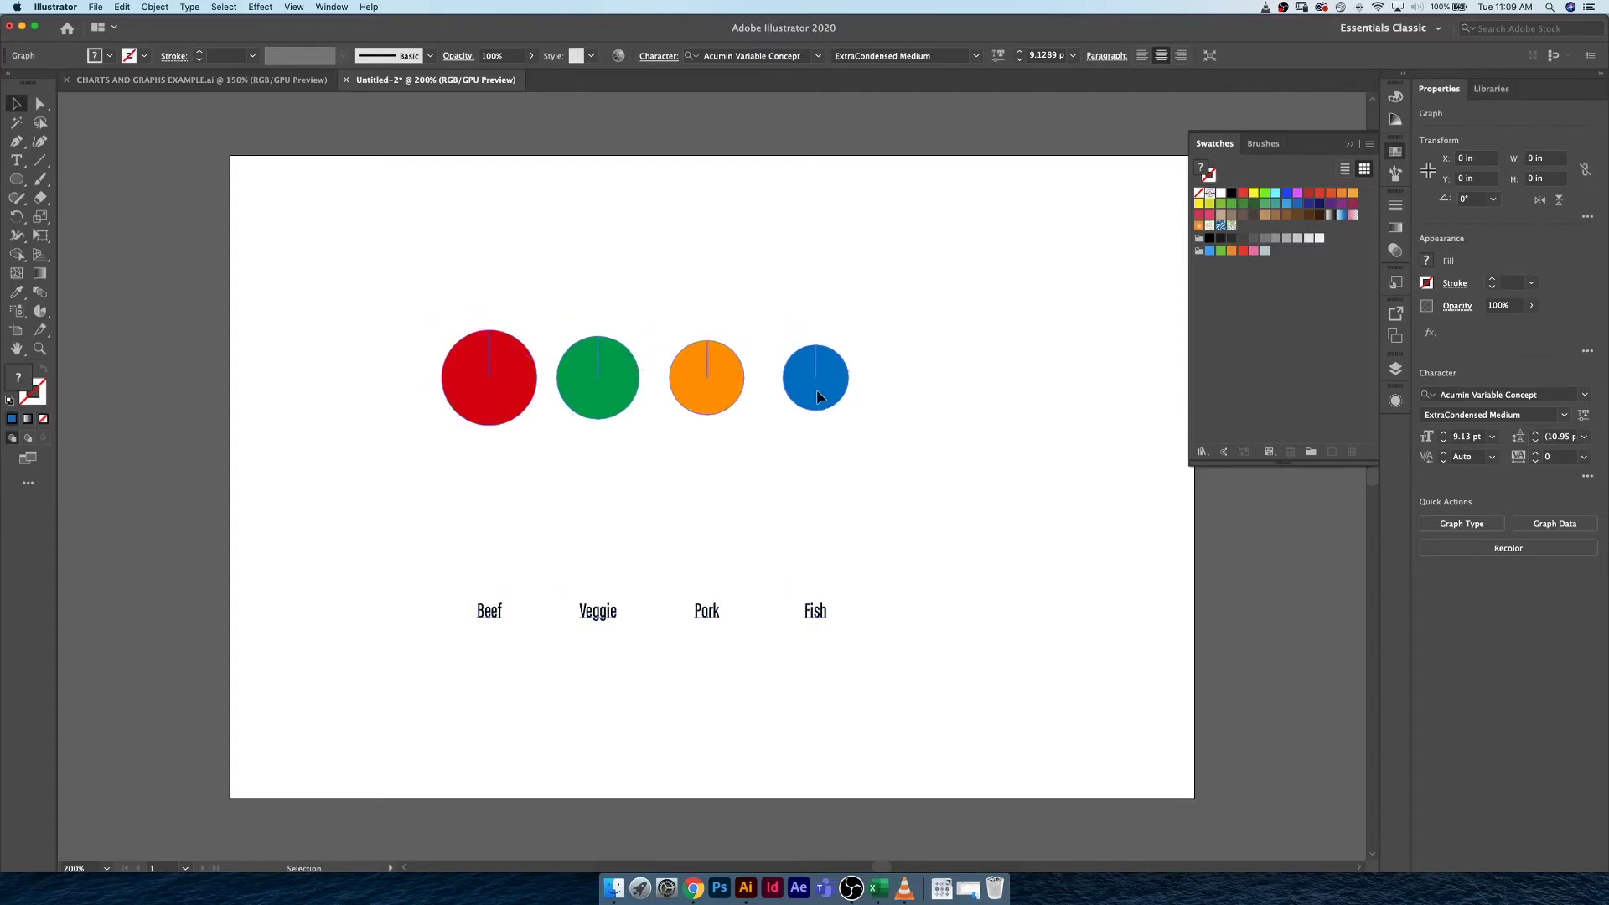
left_click(1525, 528)
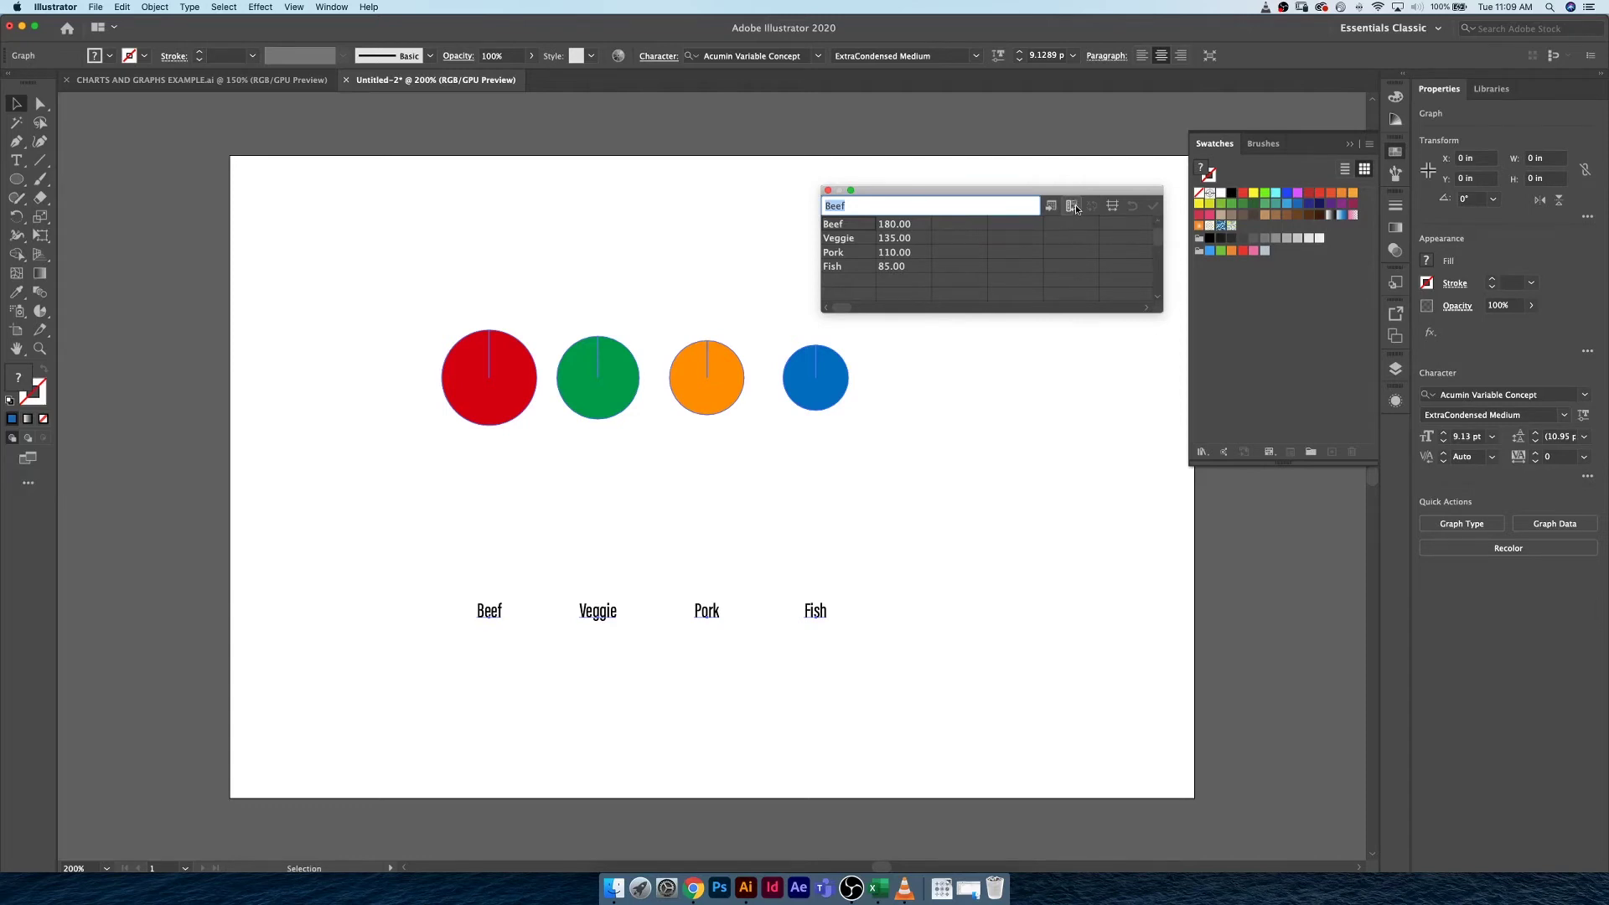
left_click(1072, 207)
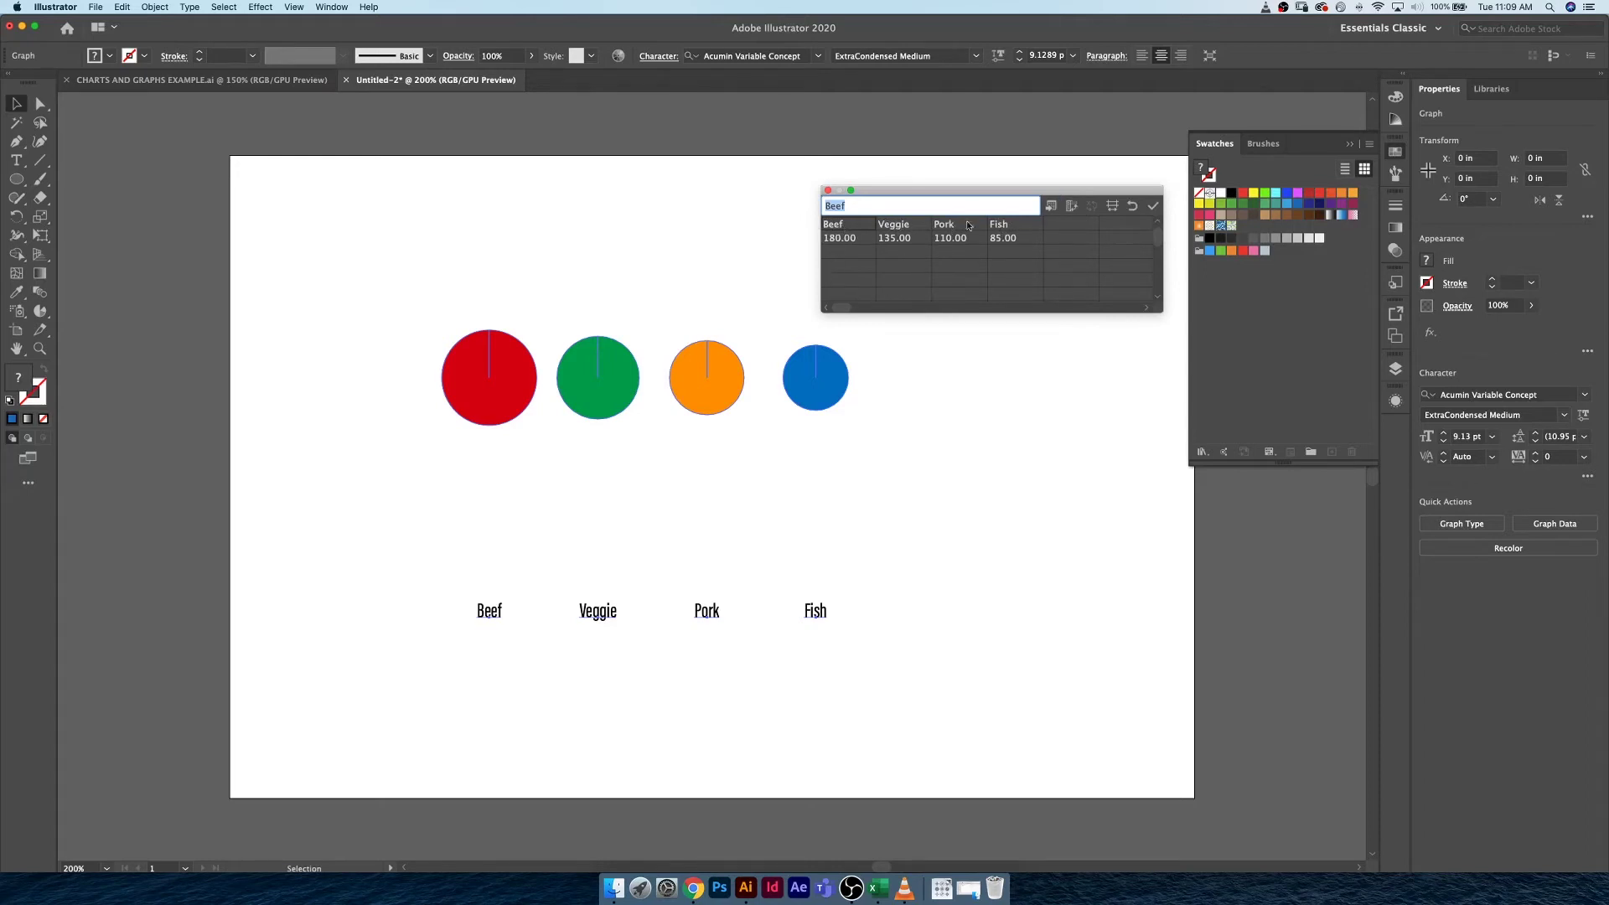
left_click(1152, 209)
left_click_drag(1041, 195, 1346, 255)
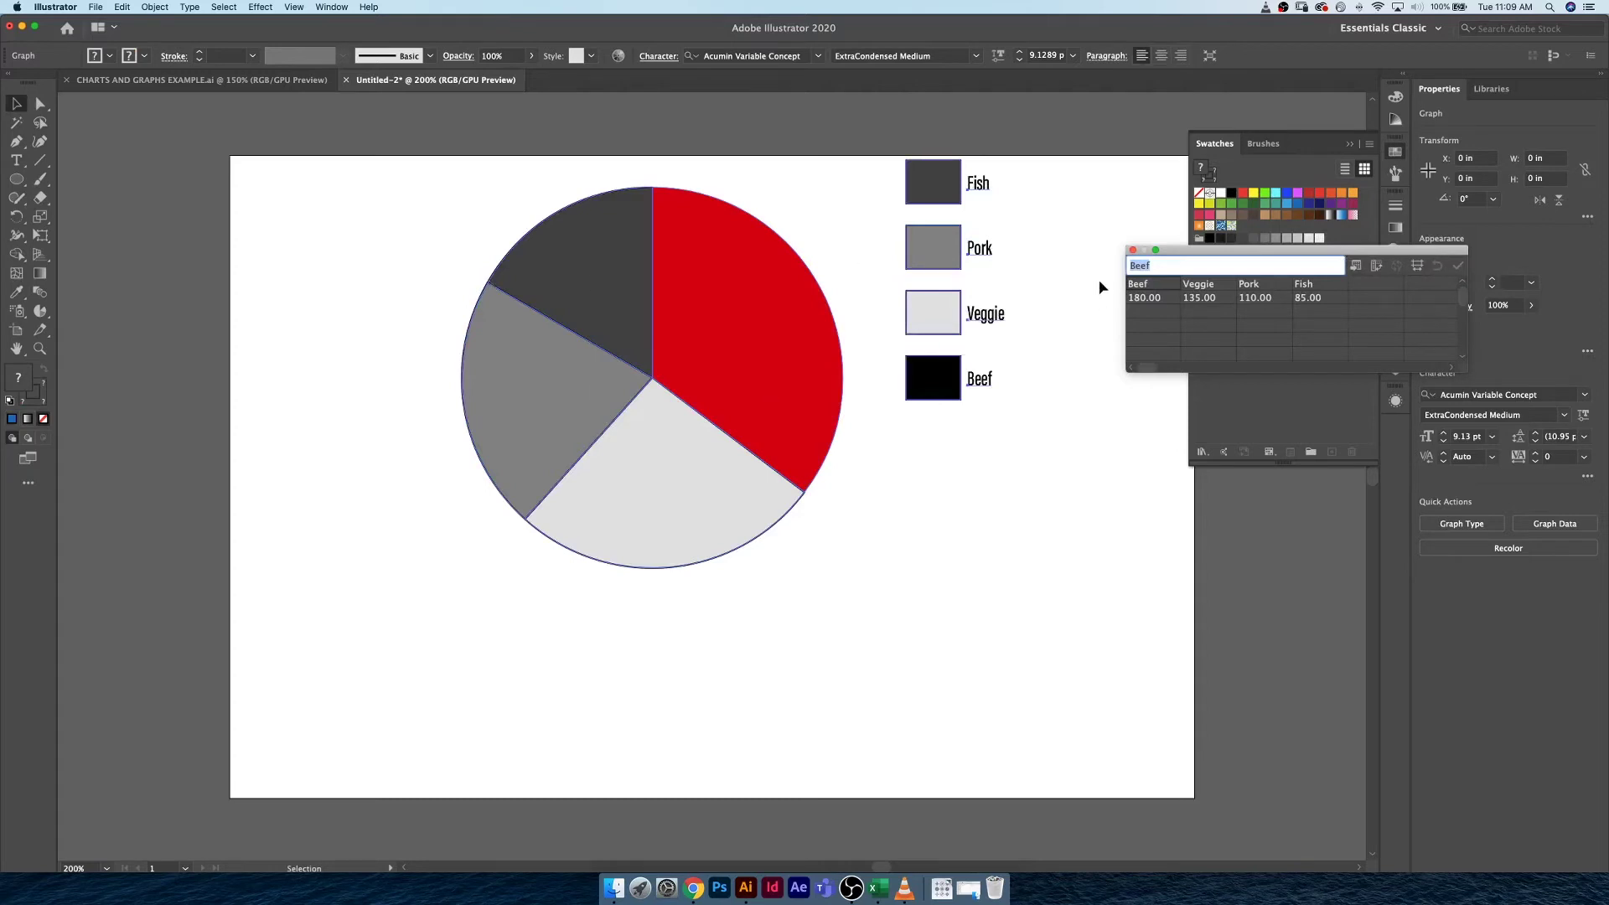
- Give the Beef legend box the red colour of its pie slice using the Eyedropper
left_click(1131, 250)
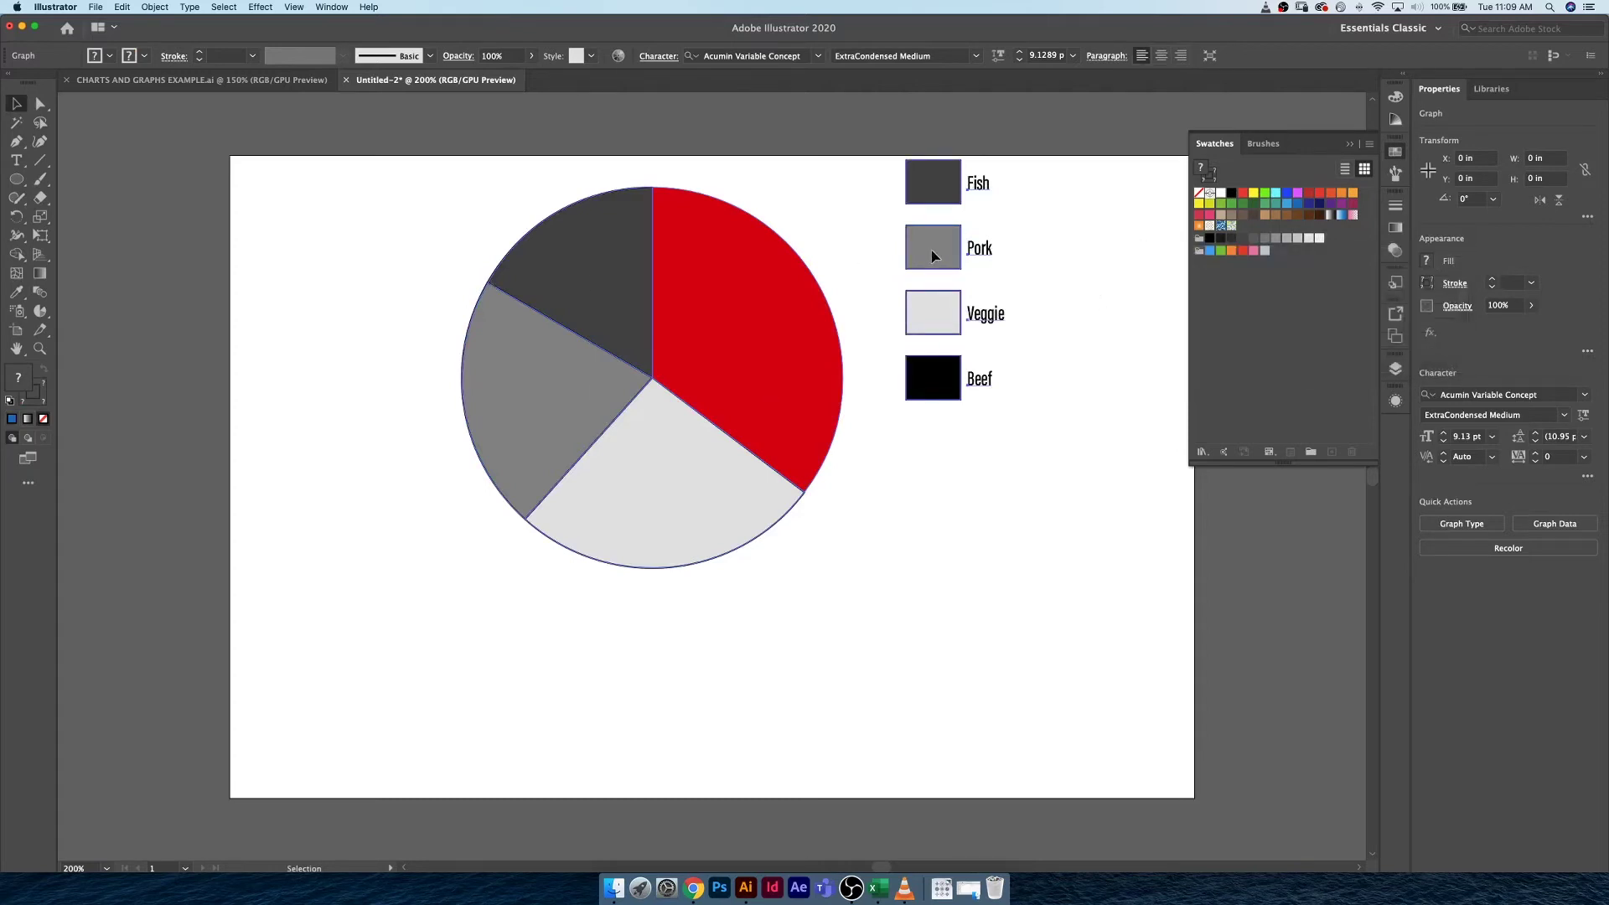
left_click_drag(938, 251, 938, 332)
left_click(1124, 369)
key("a")
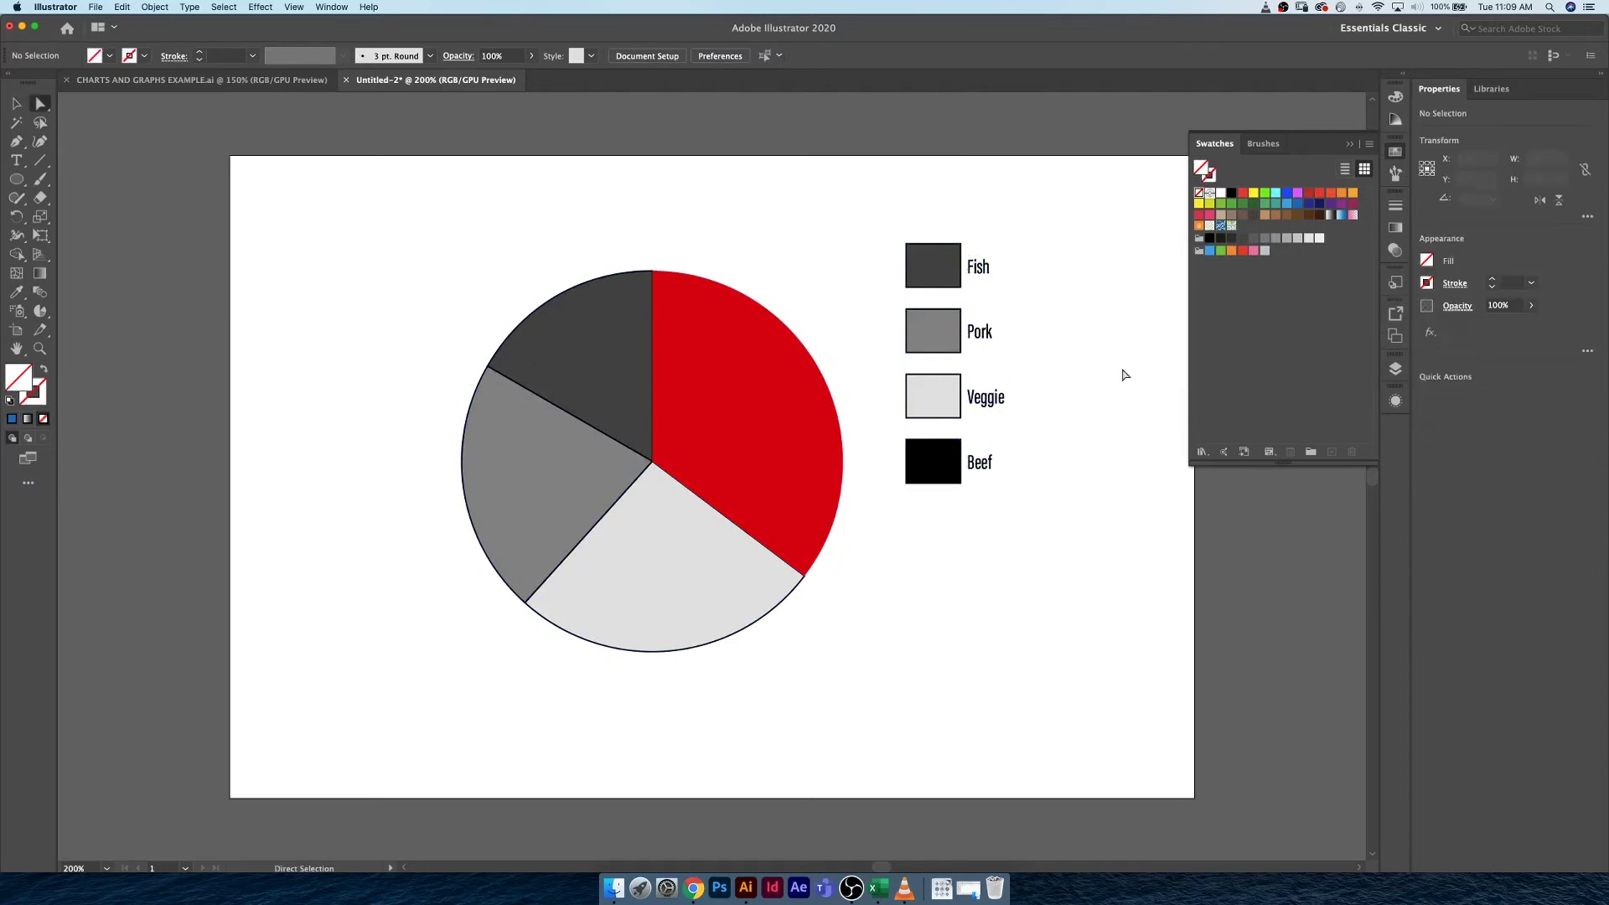
left_click(939, 469)
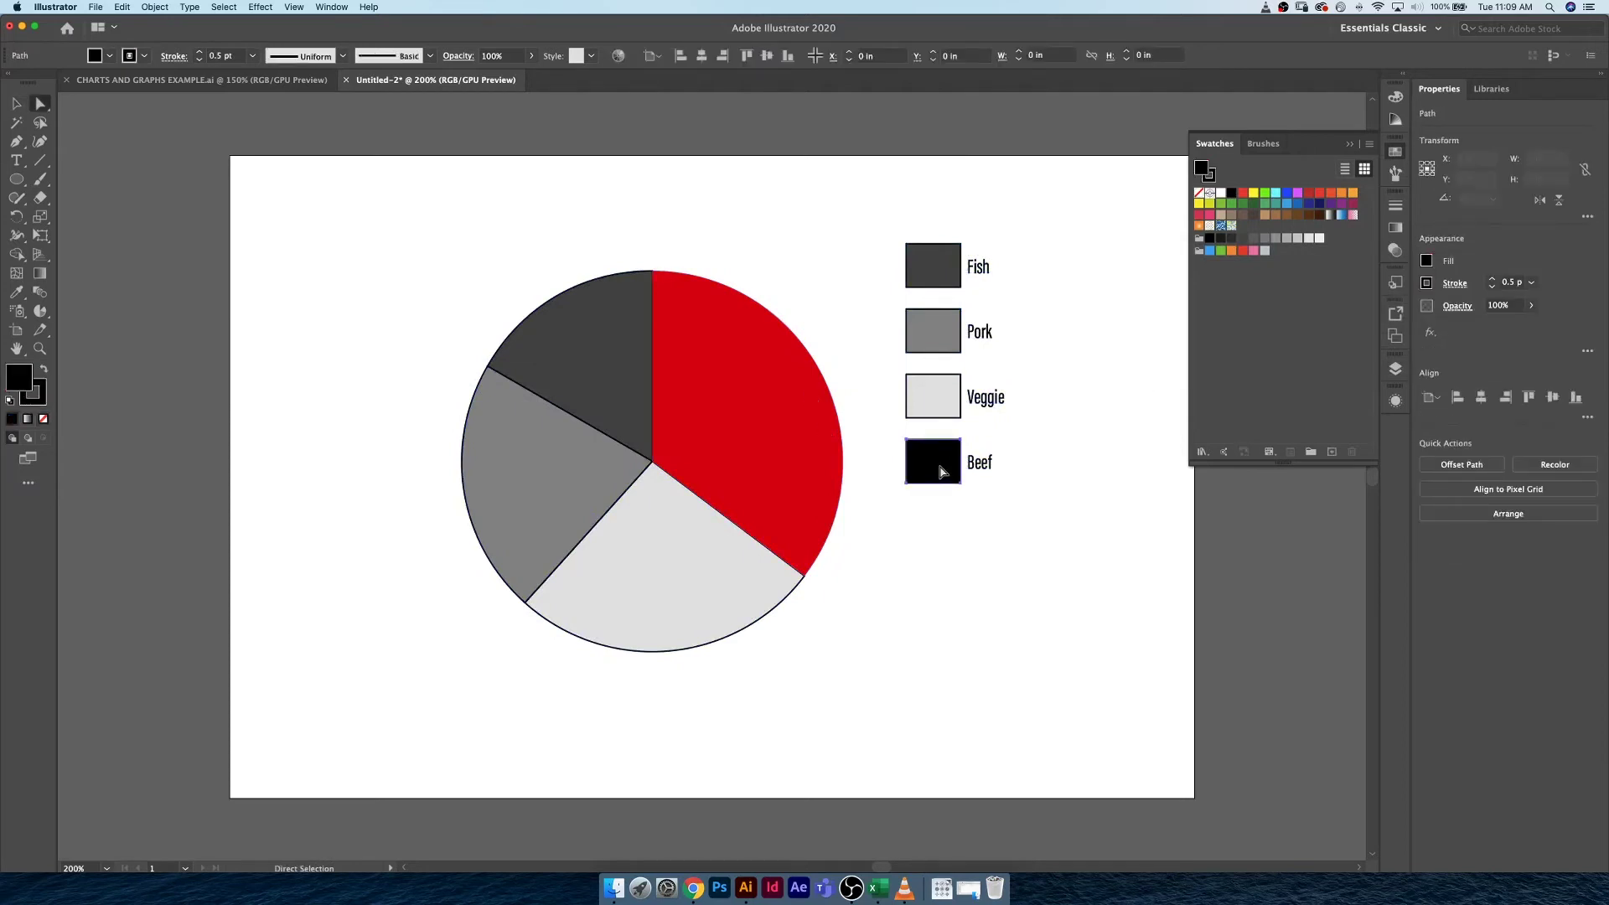
key("i")
left_click(808, 424)
- Colour the Veggie legend box and pie slice bright green
key("a")
left_click(941, 406)
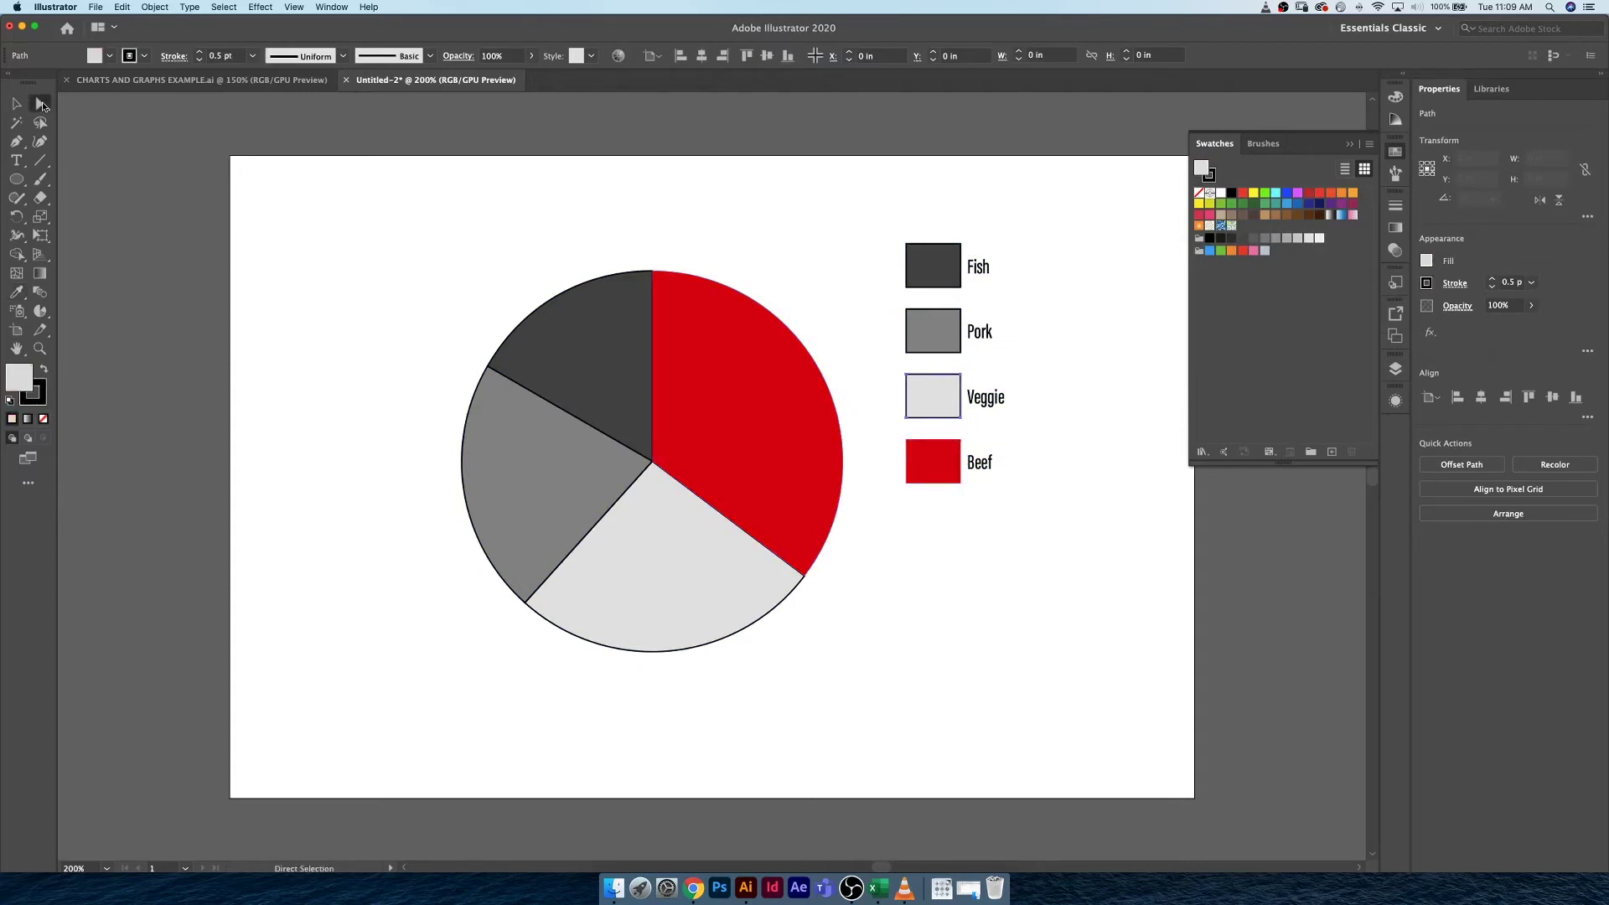
left_click(694, 537, "shift")
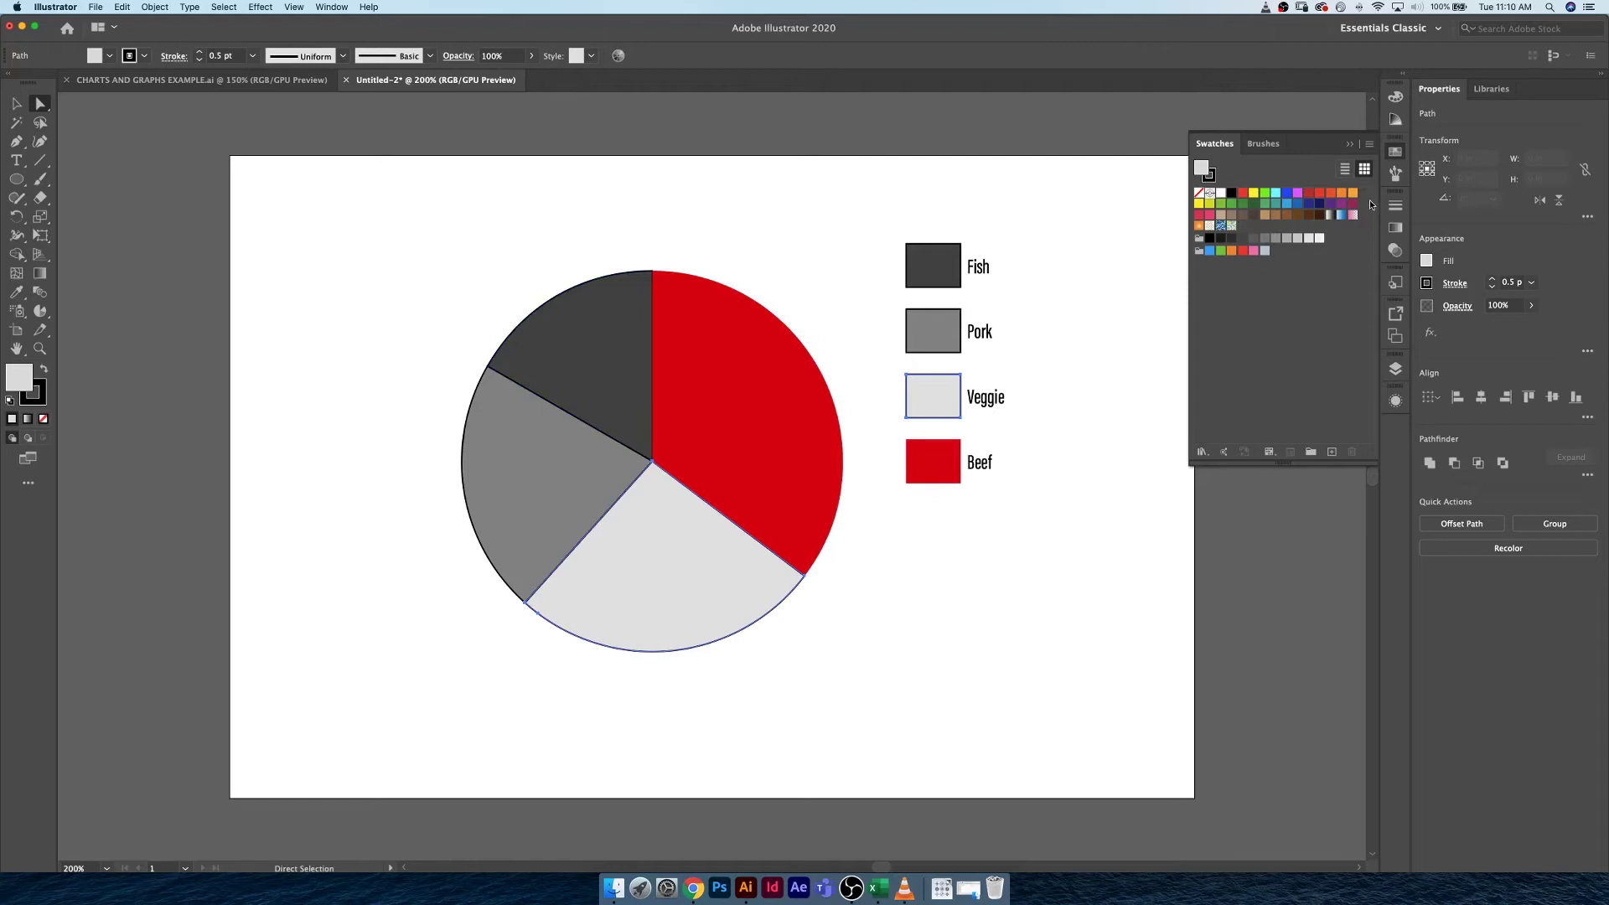
left_click(1243, 202)
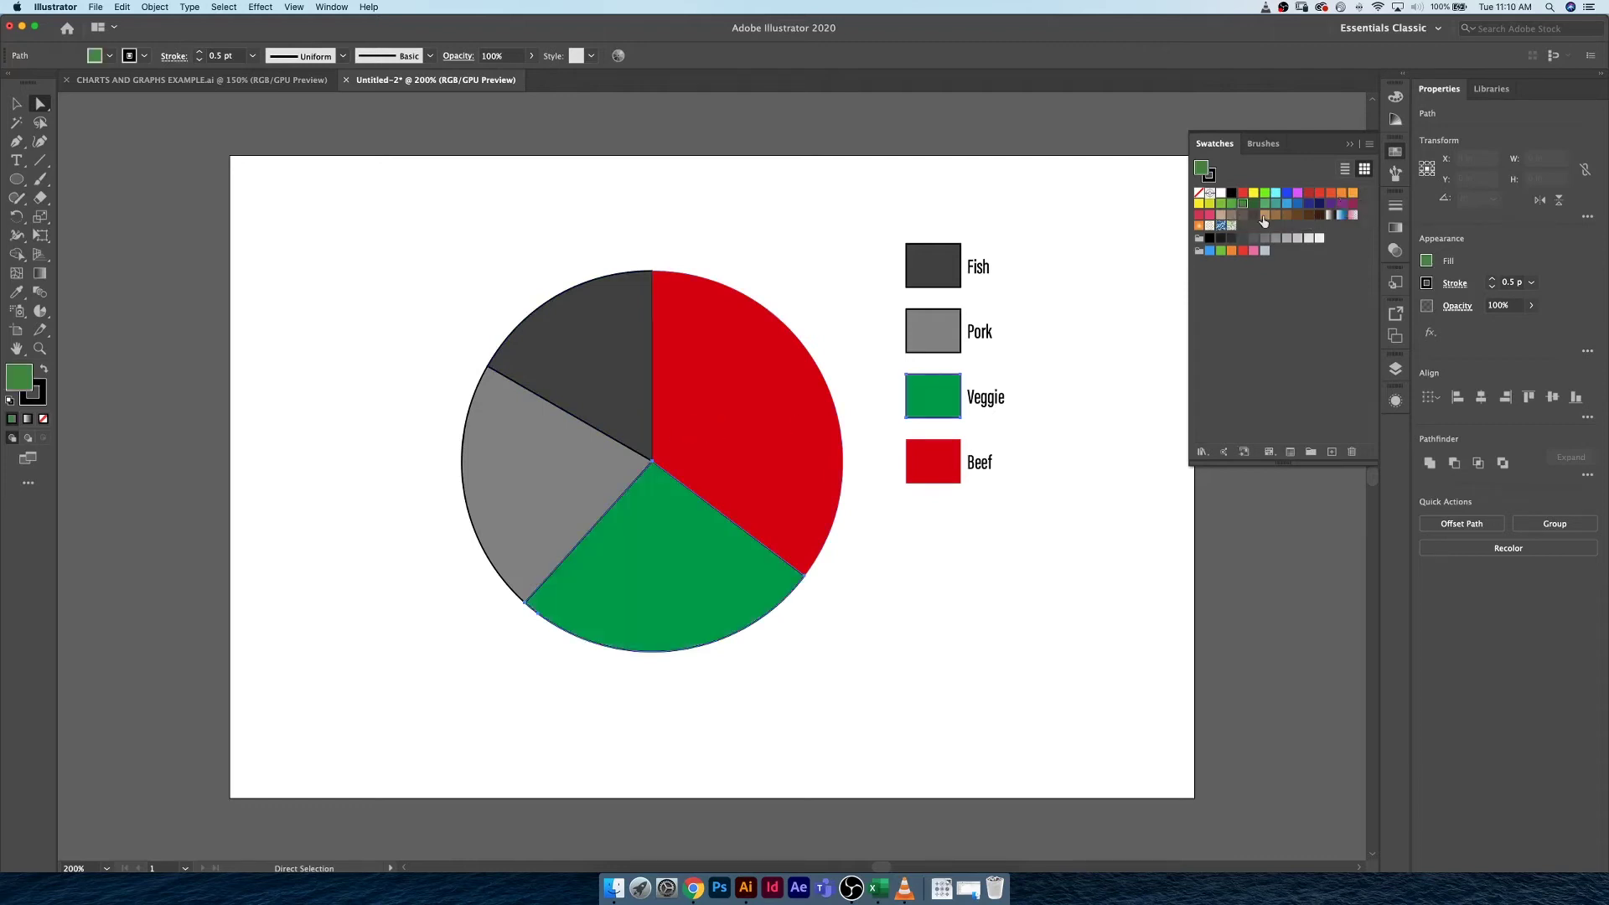
left_click(1232, 203)
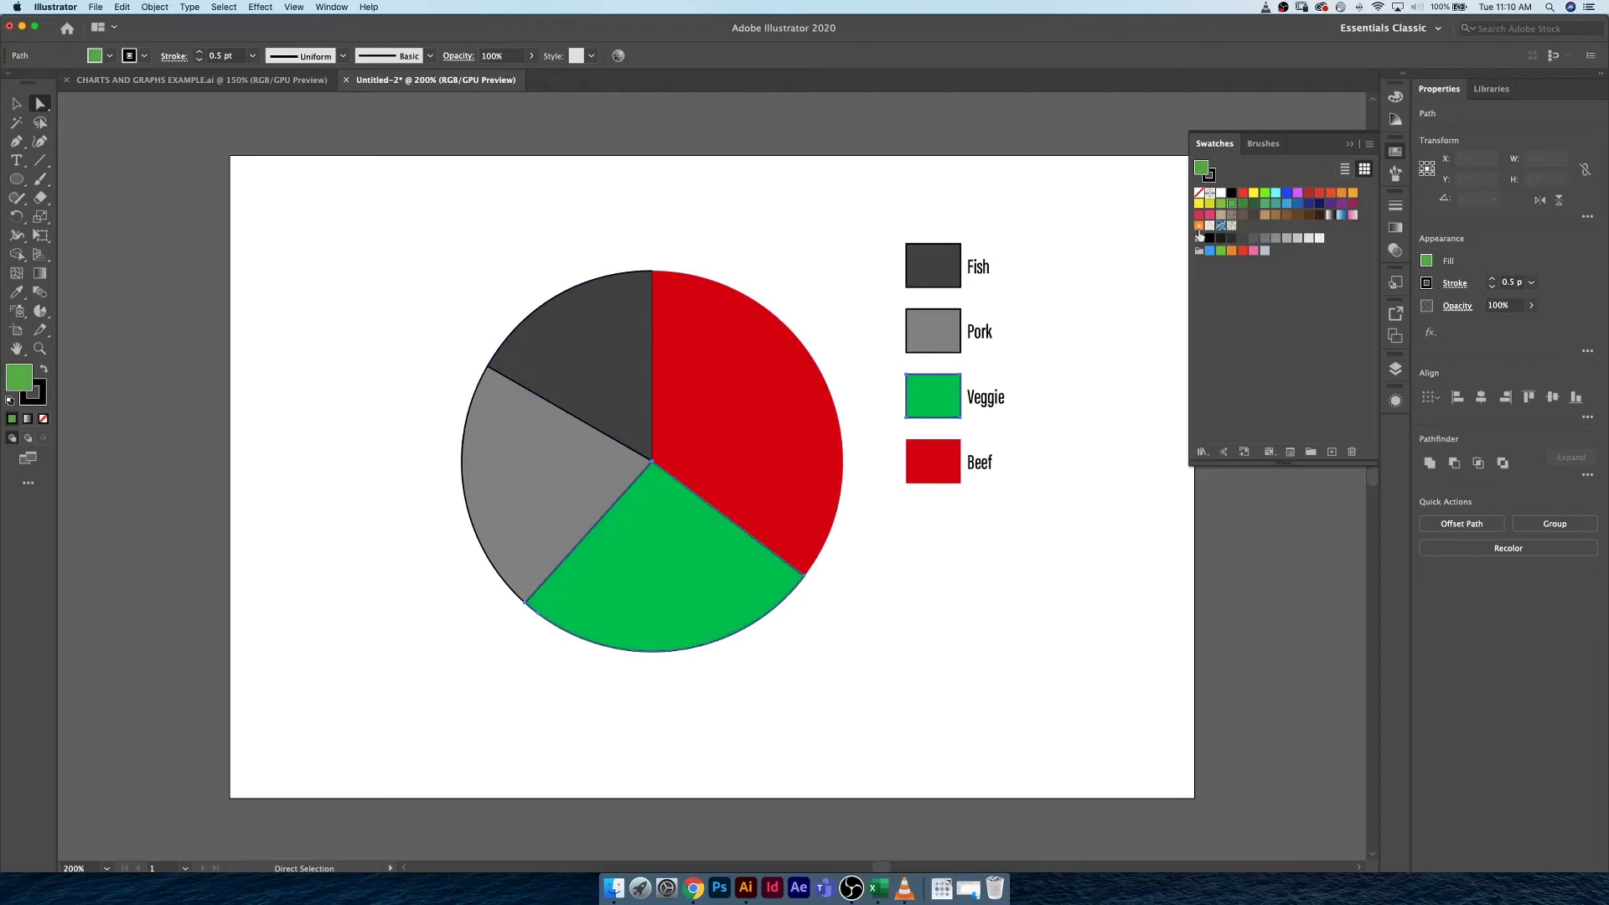
- Colour the Pork slice and legend box orange, and the Fish slice and box blue
left_click(560, 454)
left_click(930, 336, "shift")
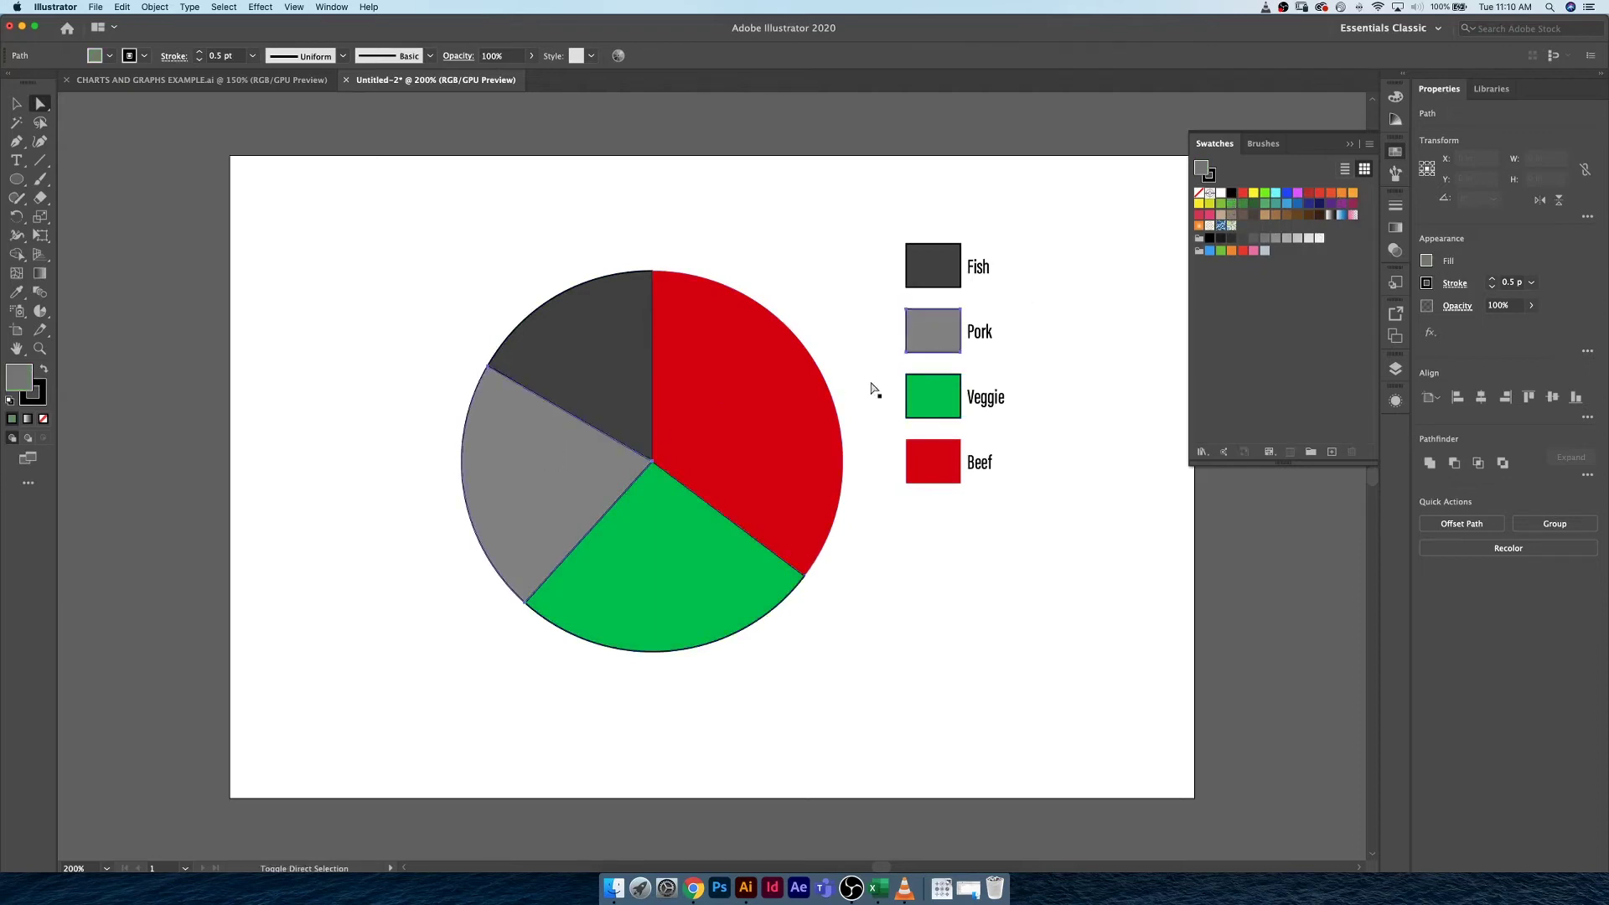
left_click(1342, 193)
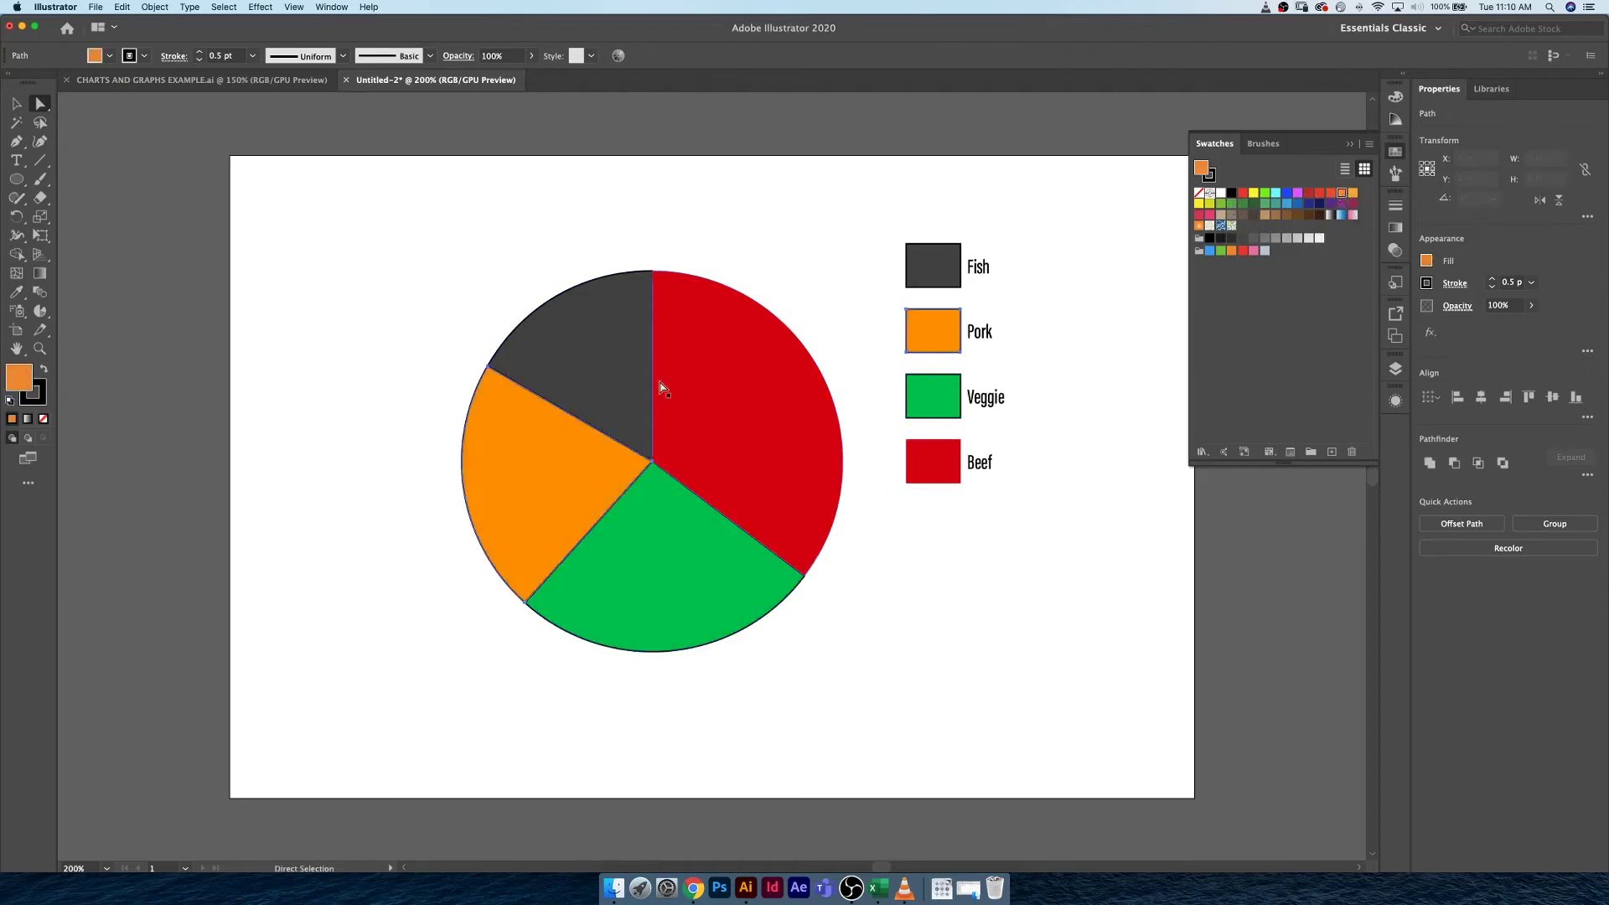
left_click(645, 381)
left_click(928, 265, "shift")
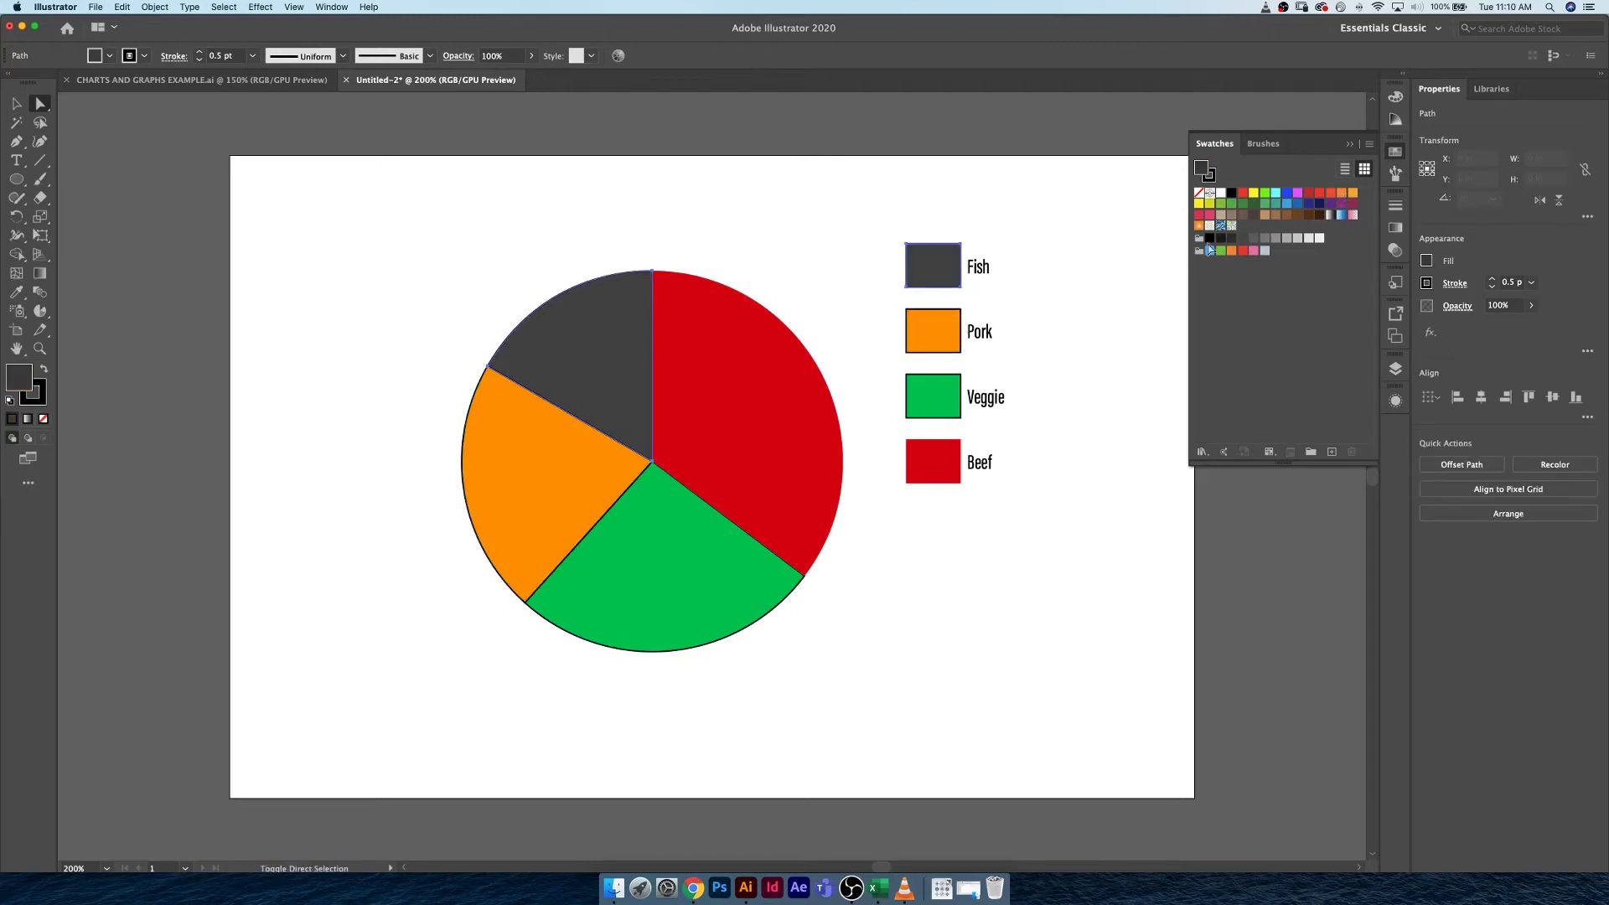
left_click(1298, 203)
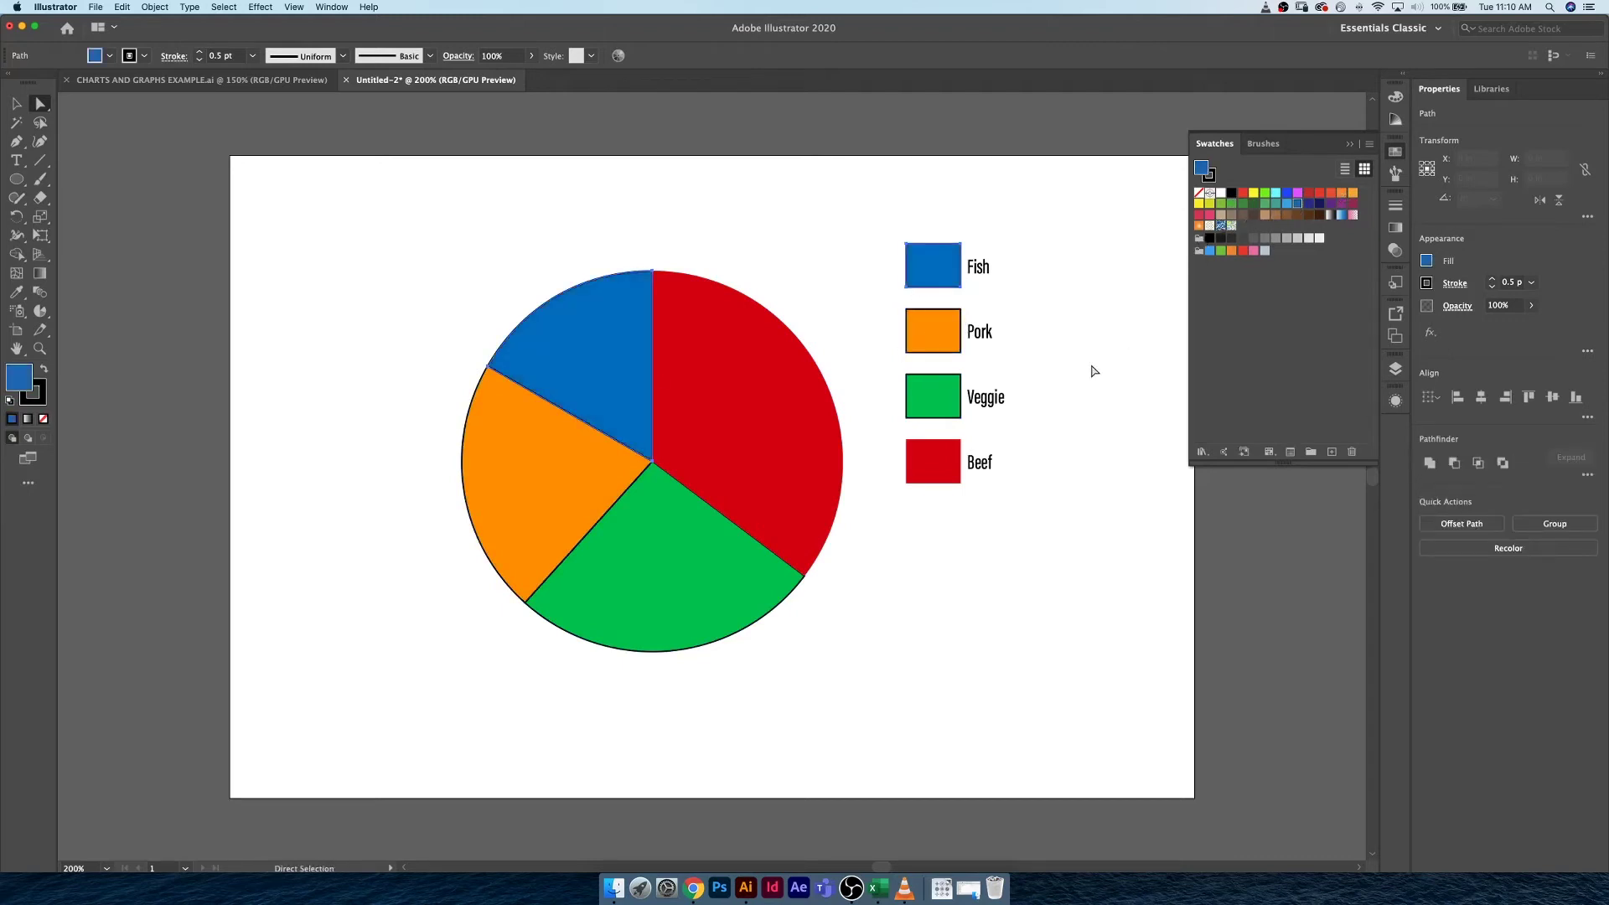
- Set the stroke of all pie slices and legend boxes to None
left_click(898, 229)
left_click_drag(931, 219, 375, 772)
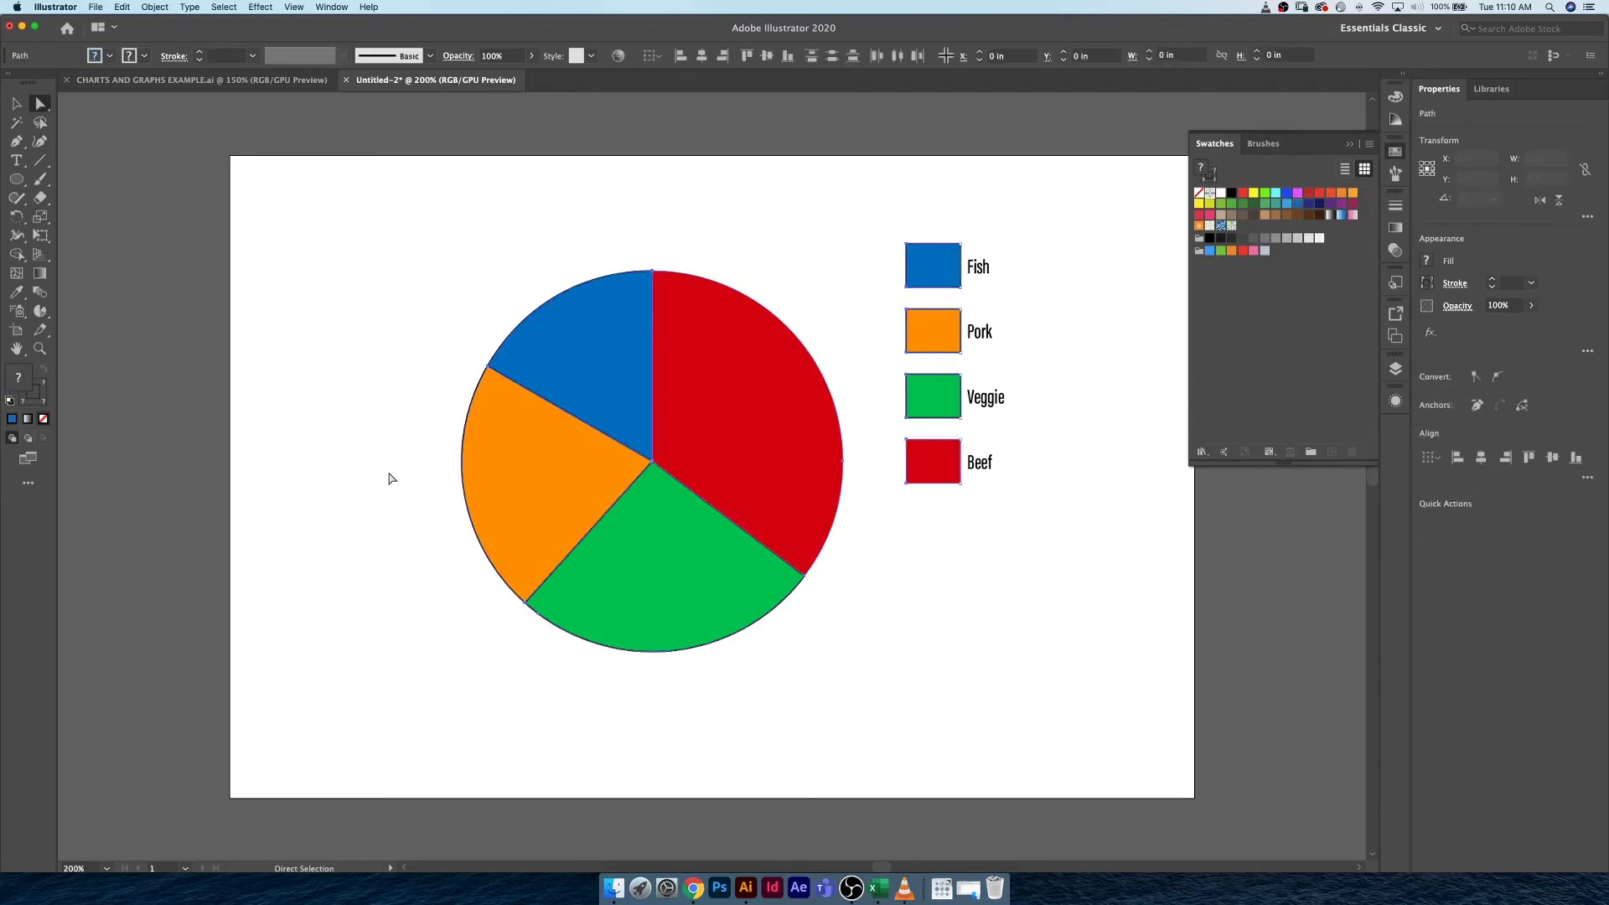
left_click(144, 55)
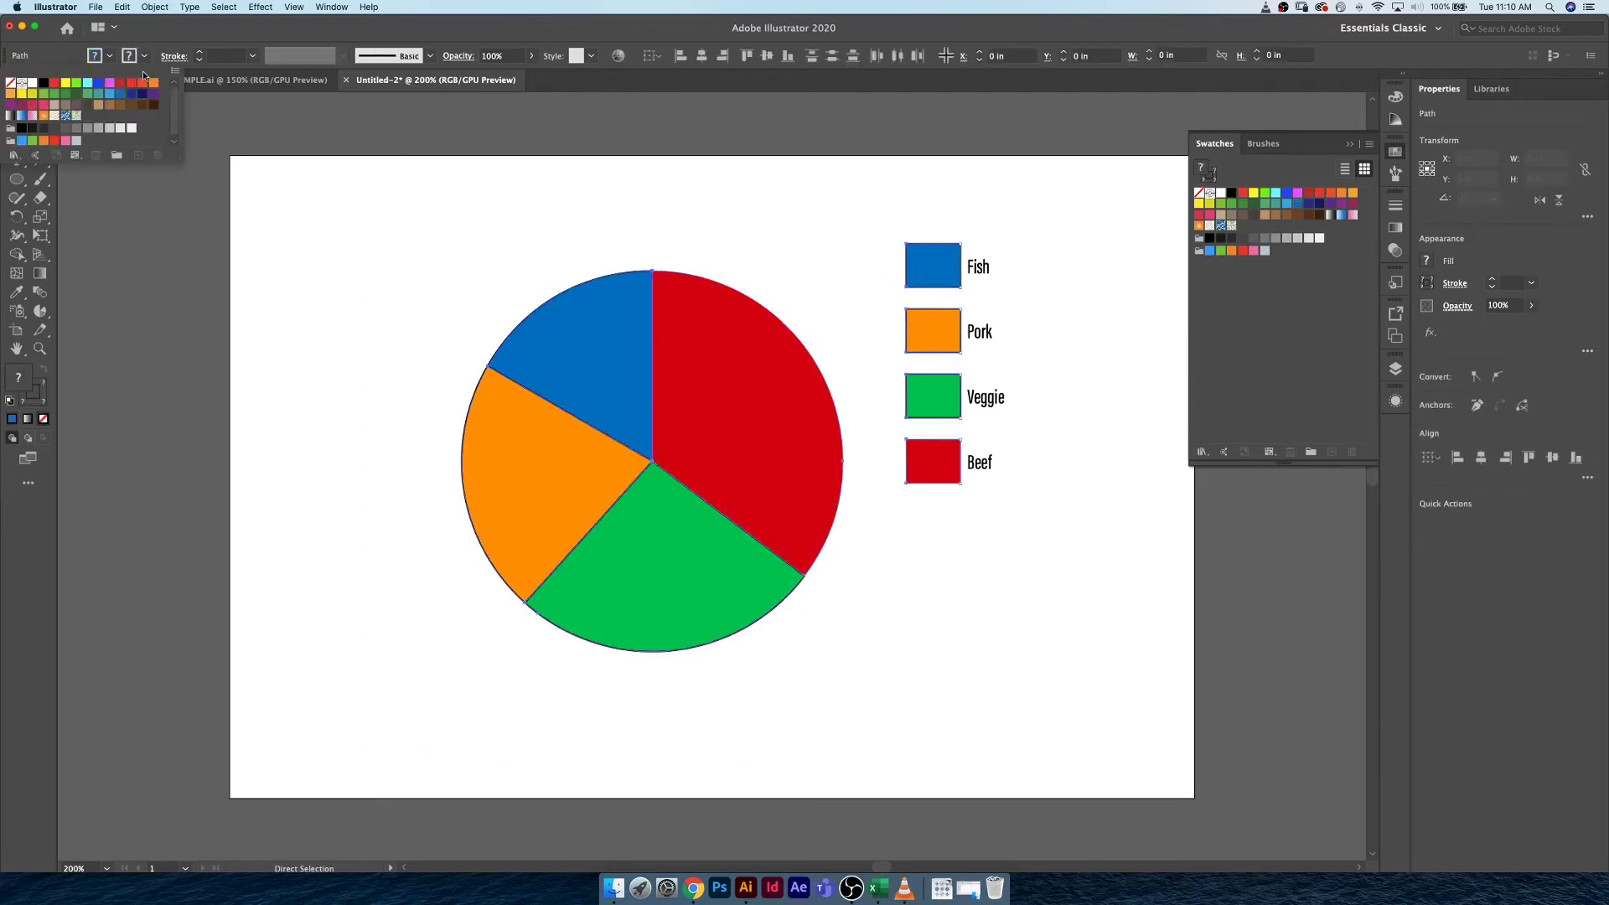
left_click(10, 83)
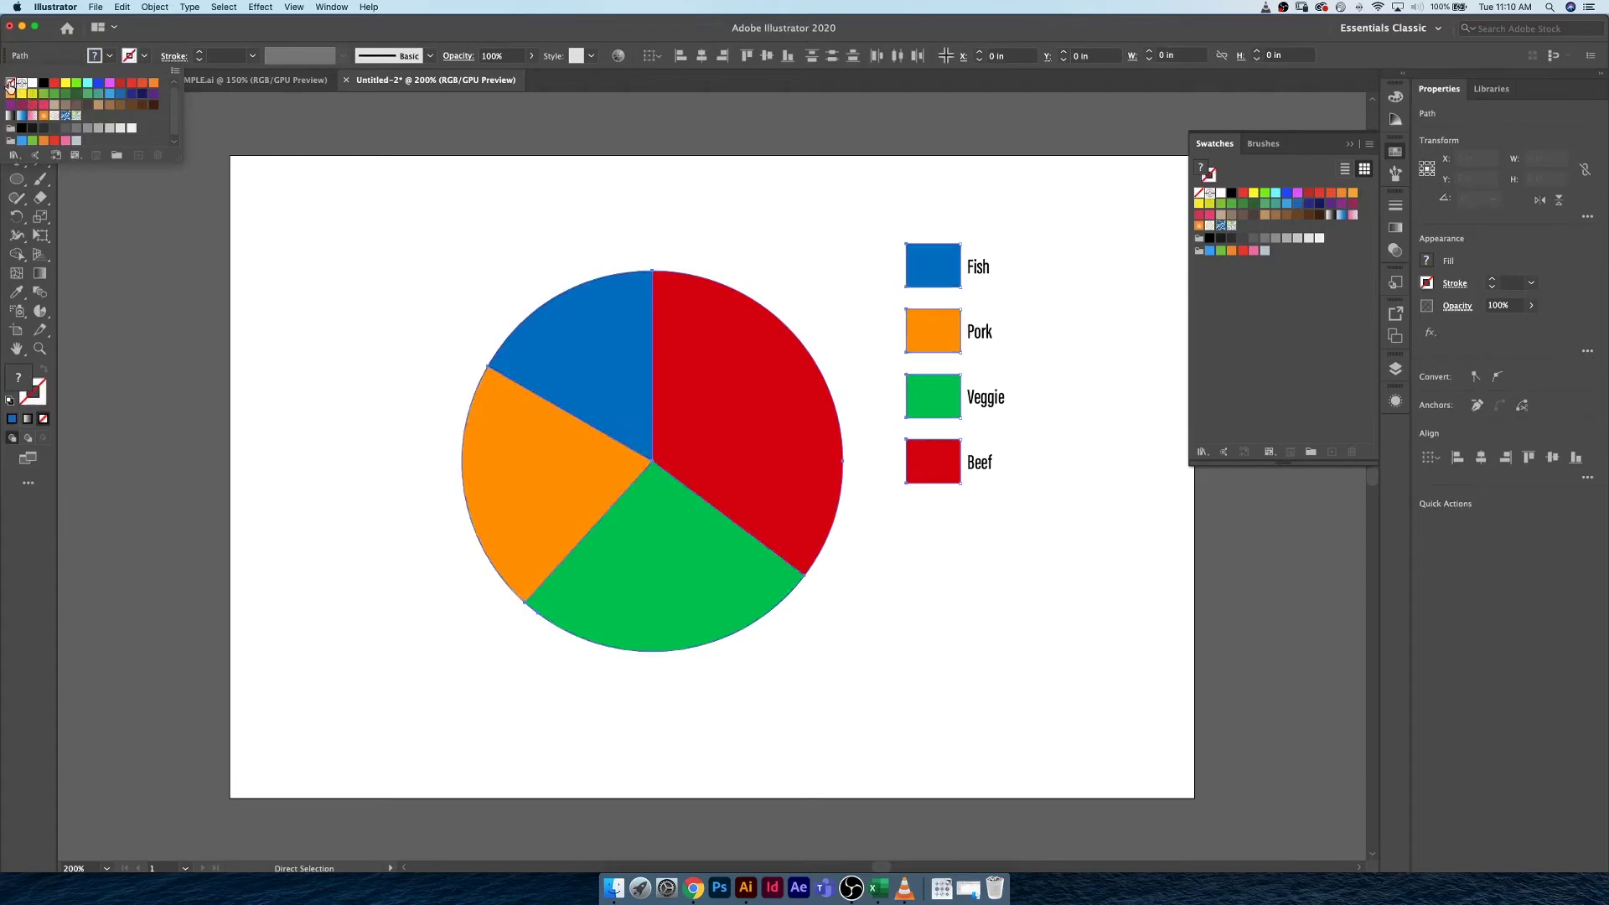
left_click(561, 240)
left_click(871, 274)
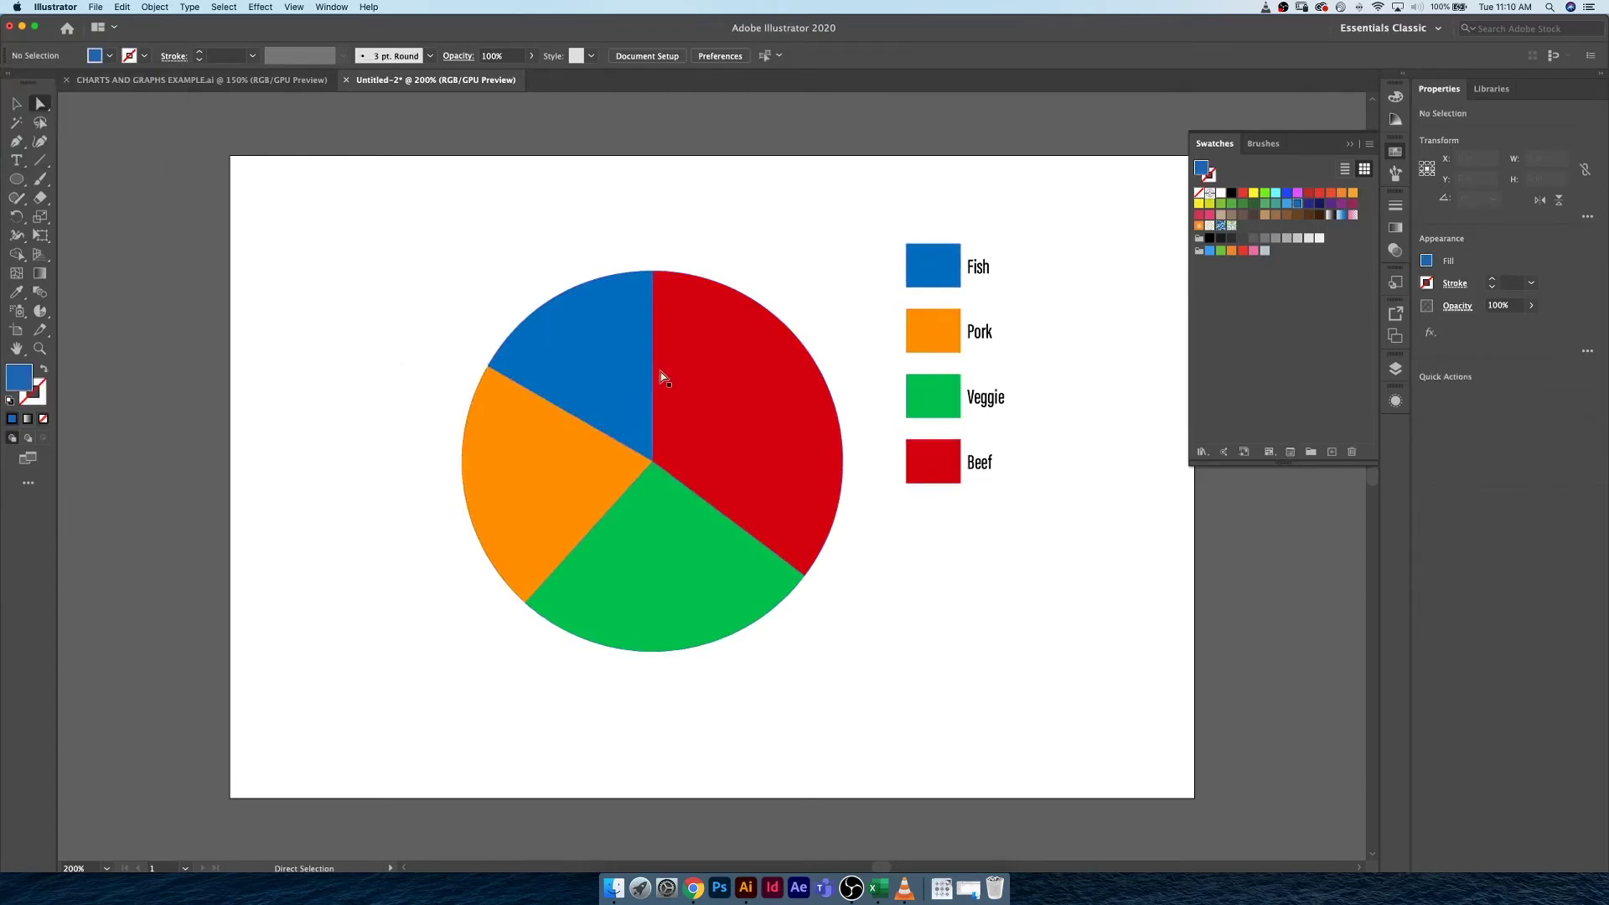
left_click(144, 58)
- Draw a white-filled circle over the pie's centre and resize it to 1.61 in
left_click(15, 180)
left_click(110, 56)
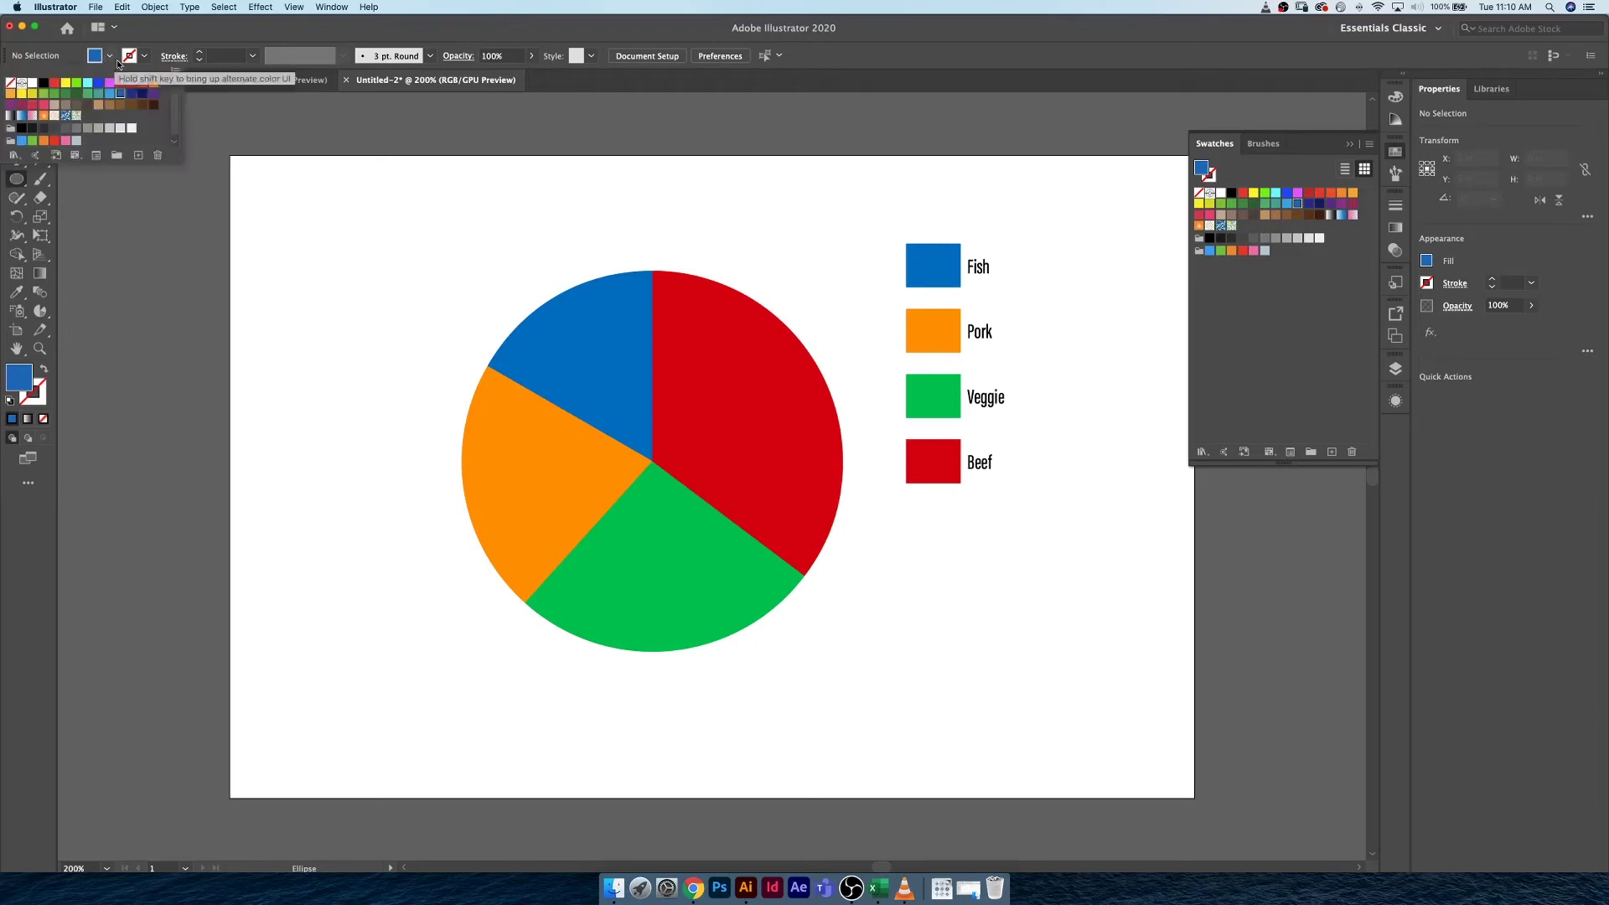
left_click(32, 82)
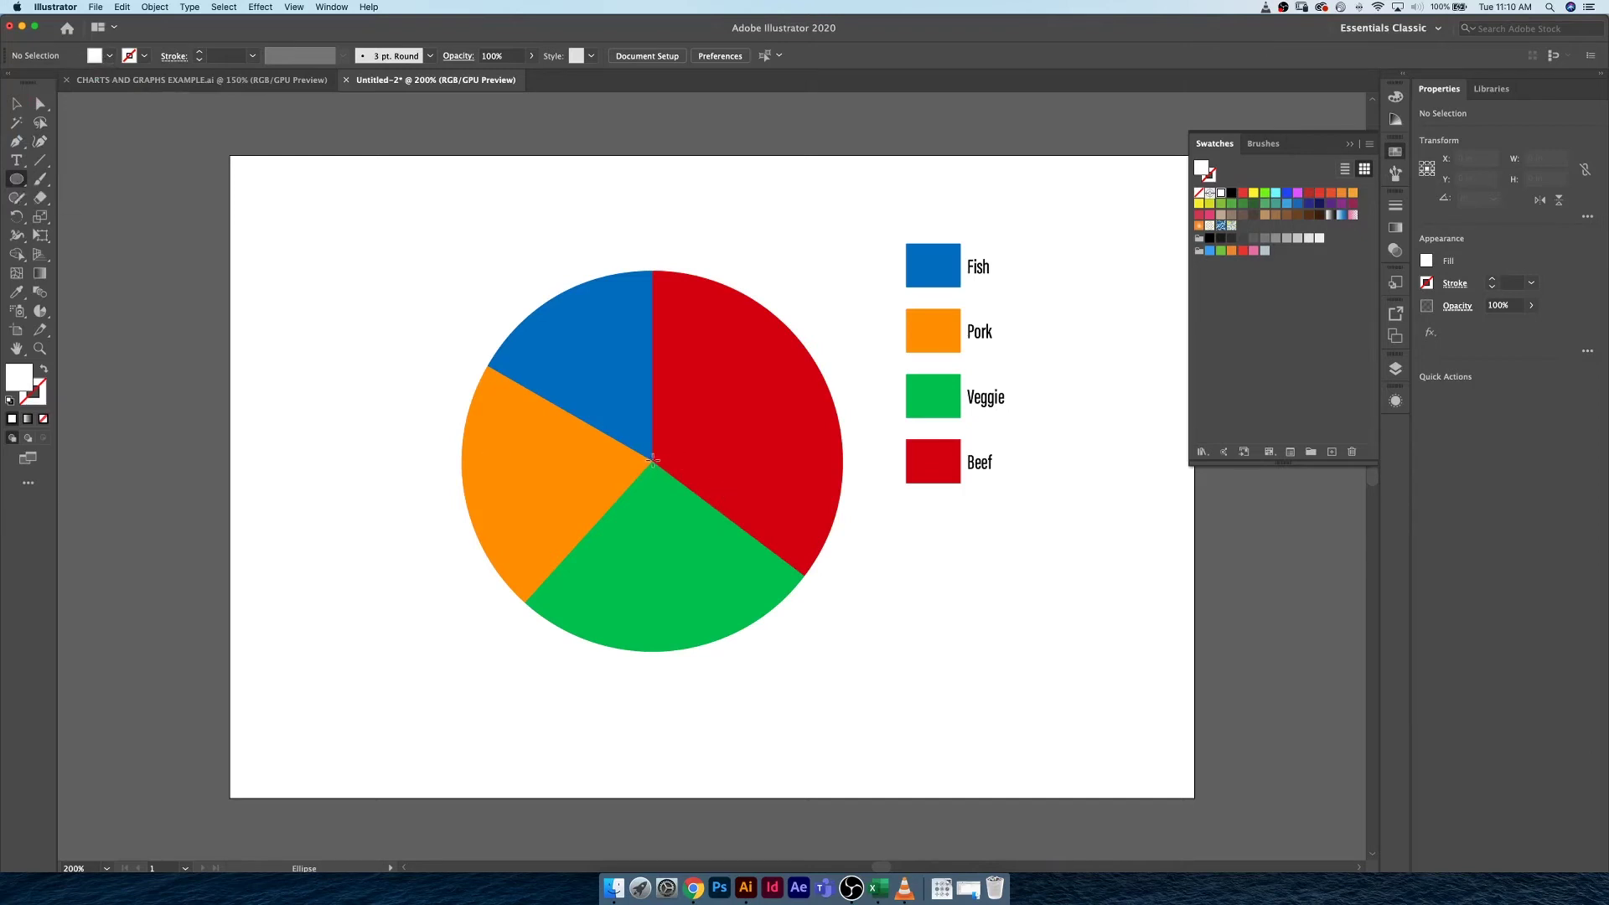
left_click_drag(652, 460, 761, 325)
key("v")
left_click(860, 670)
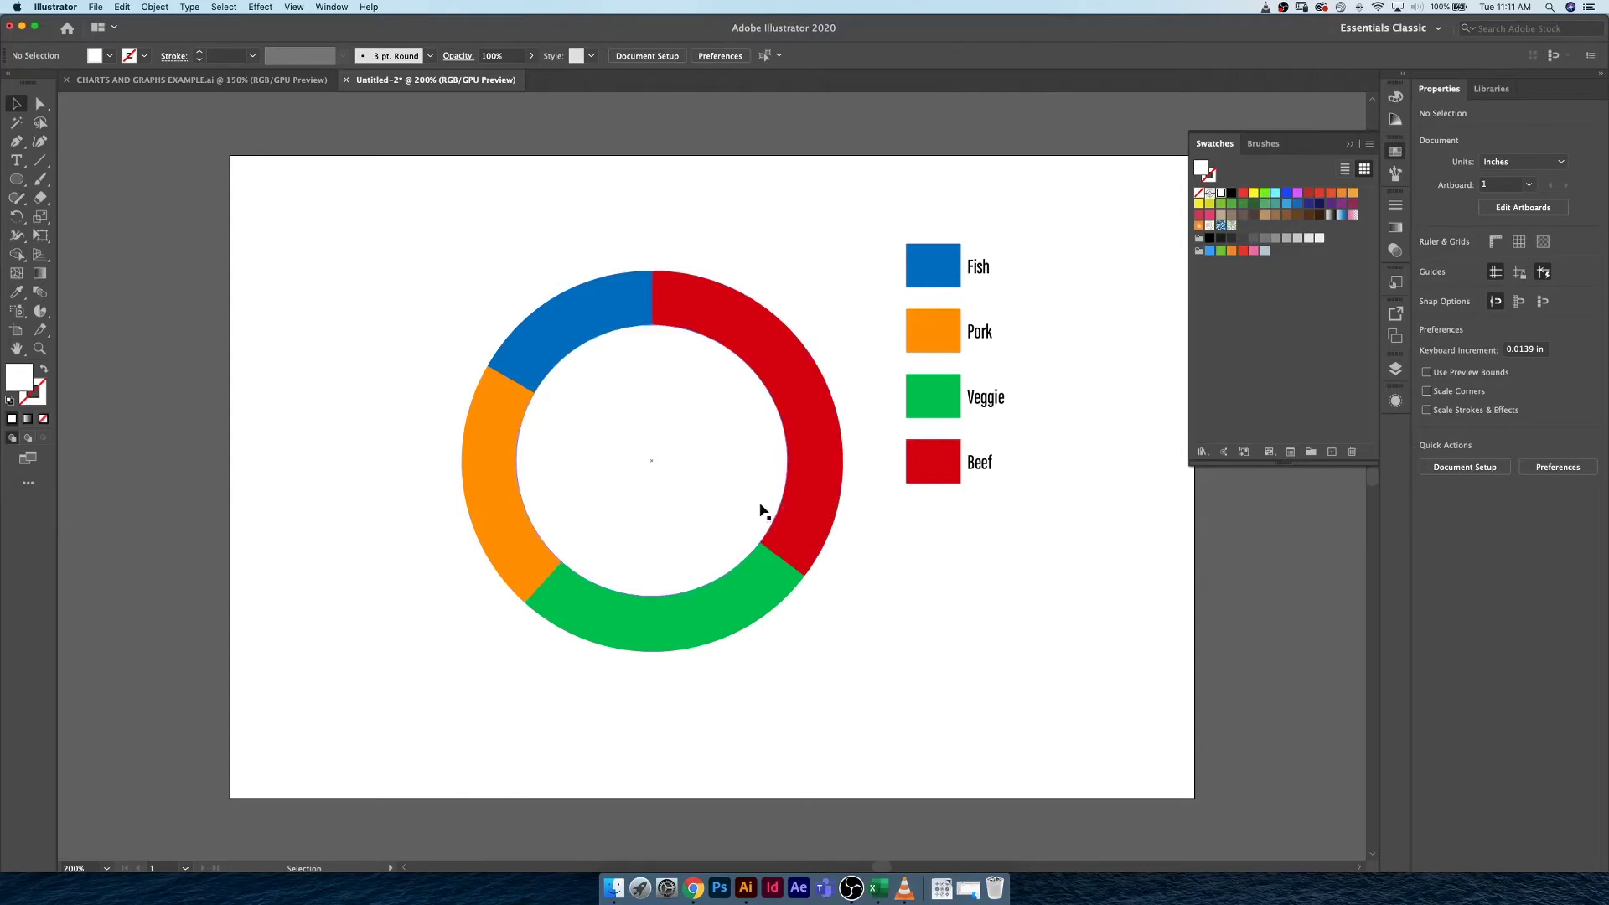
left_click(785, 419)
left_click_drag(788, 324, 782, 331)
left_click(801, 290)
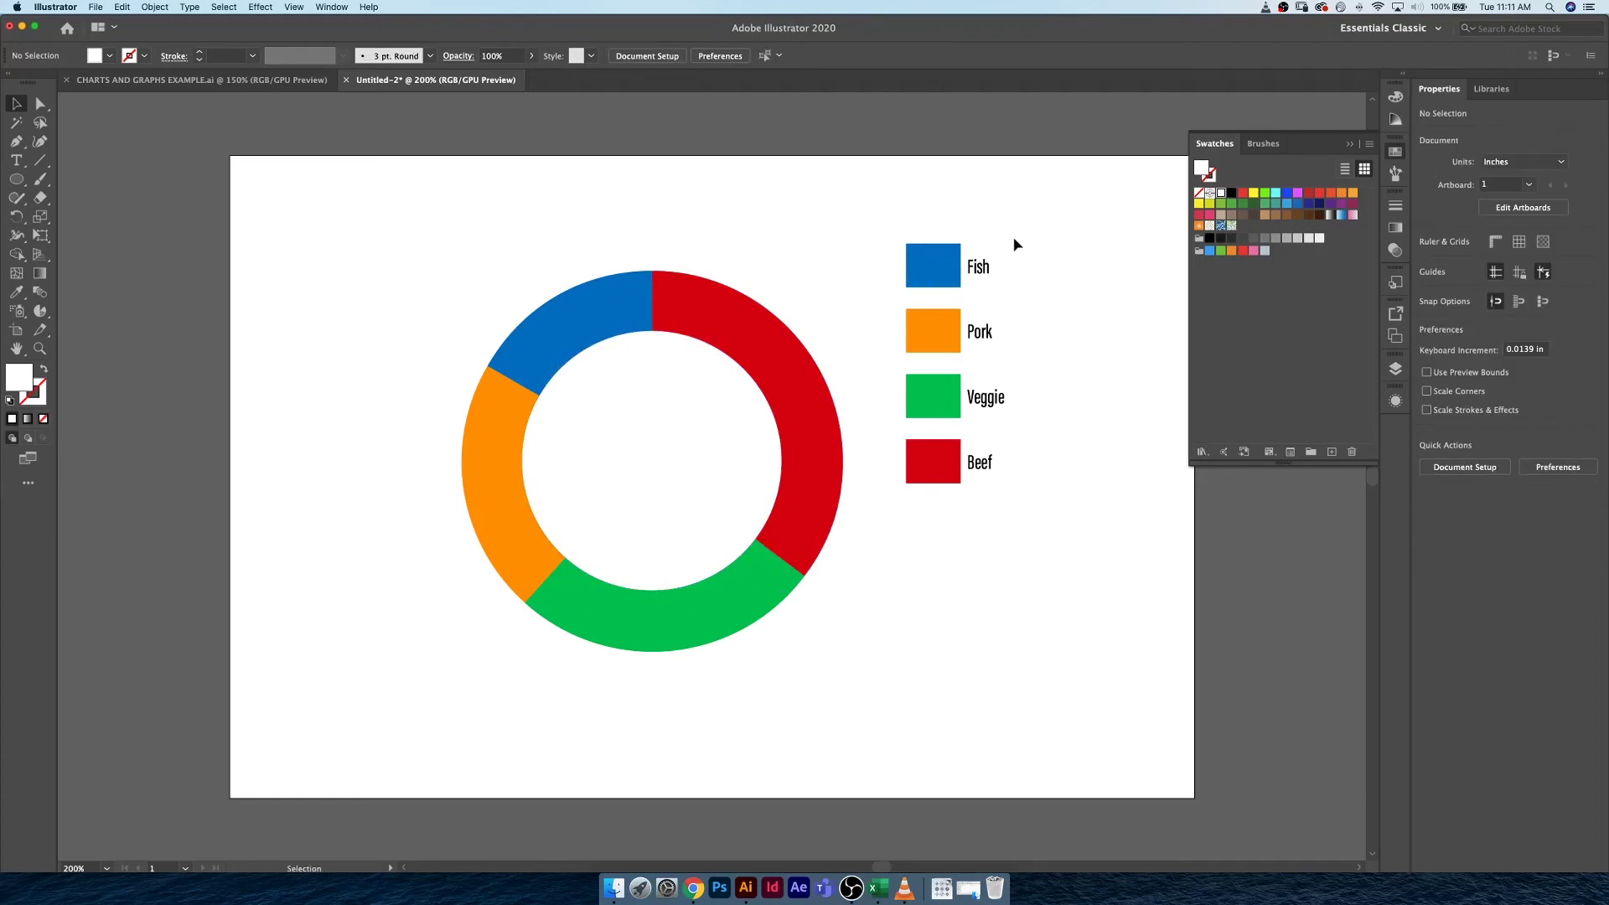
- Alt-drag a copy of the donut and legend to the pasteboard, then select the graph
left_click_drag(1019, 228, 531, 675)
key("super+minus")
key("super+minus")
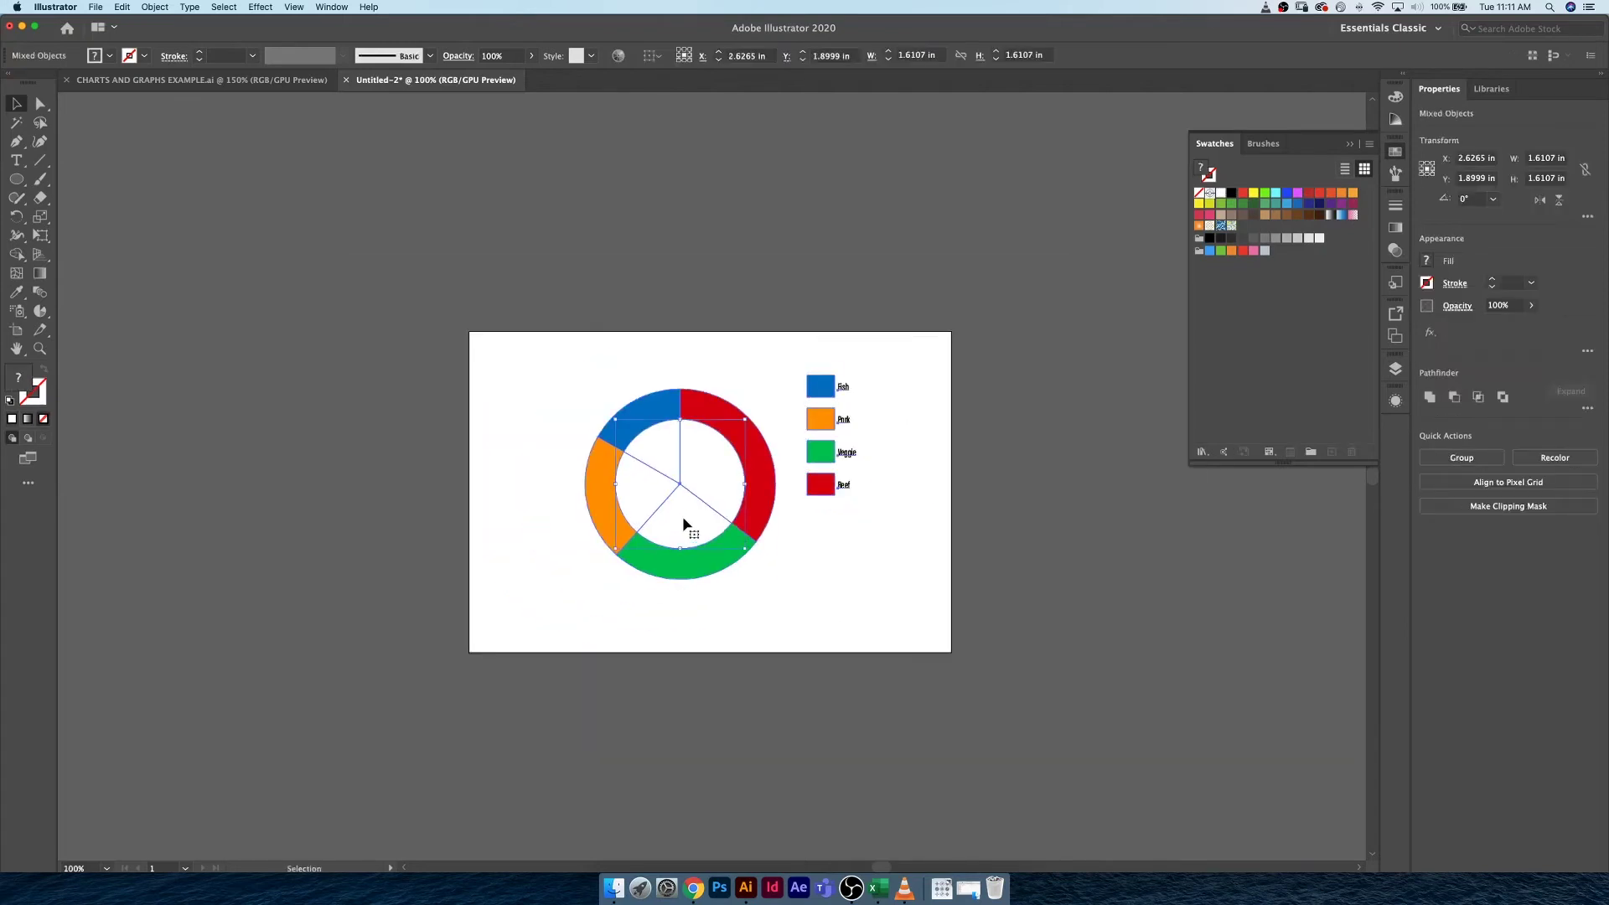
left_click_drag(682, 510, 347, 534)
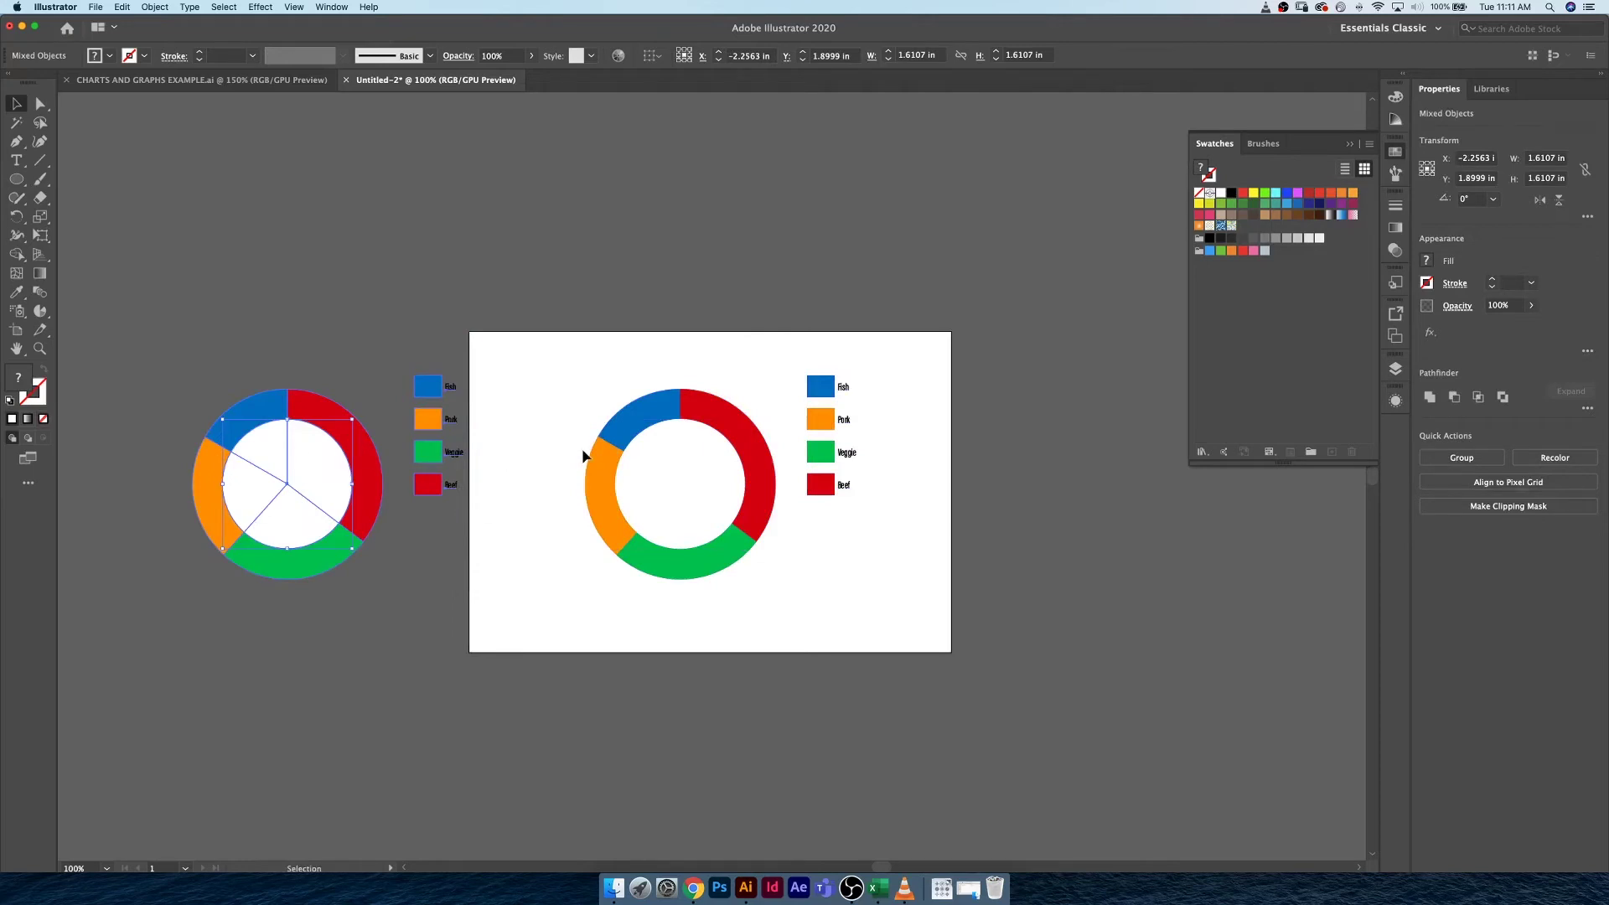
left_click(743, 358)
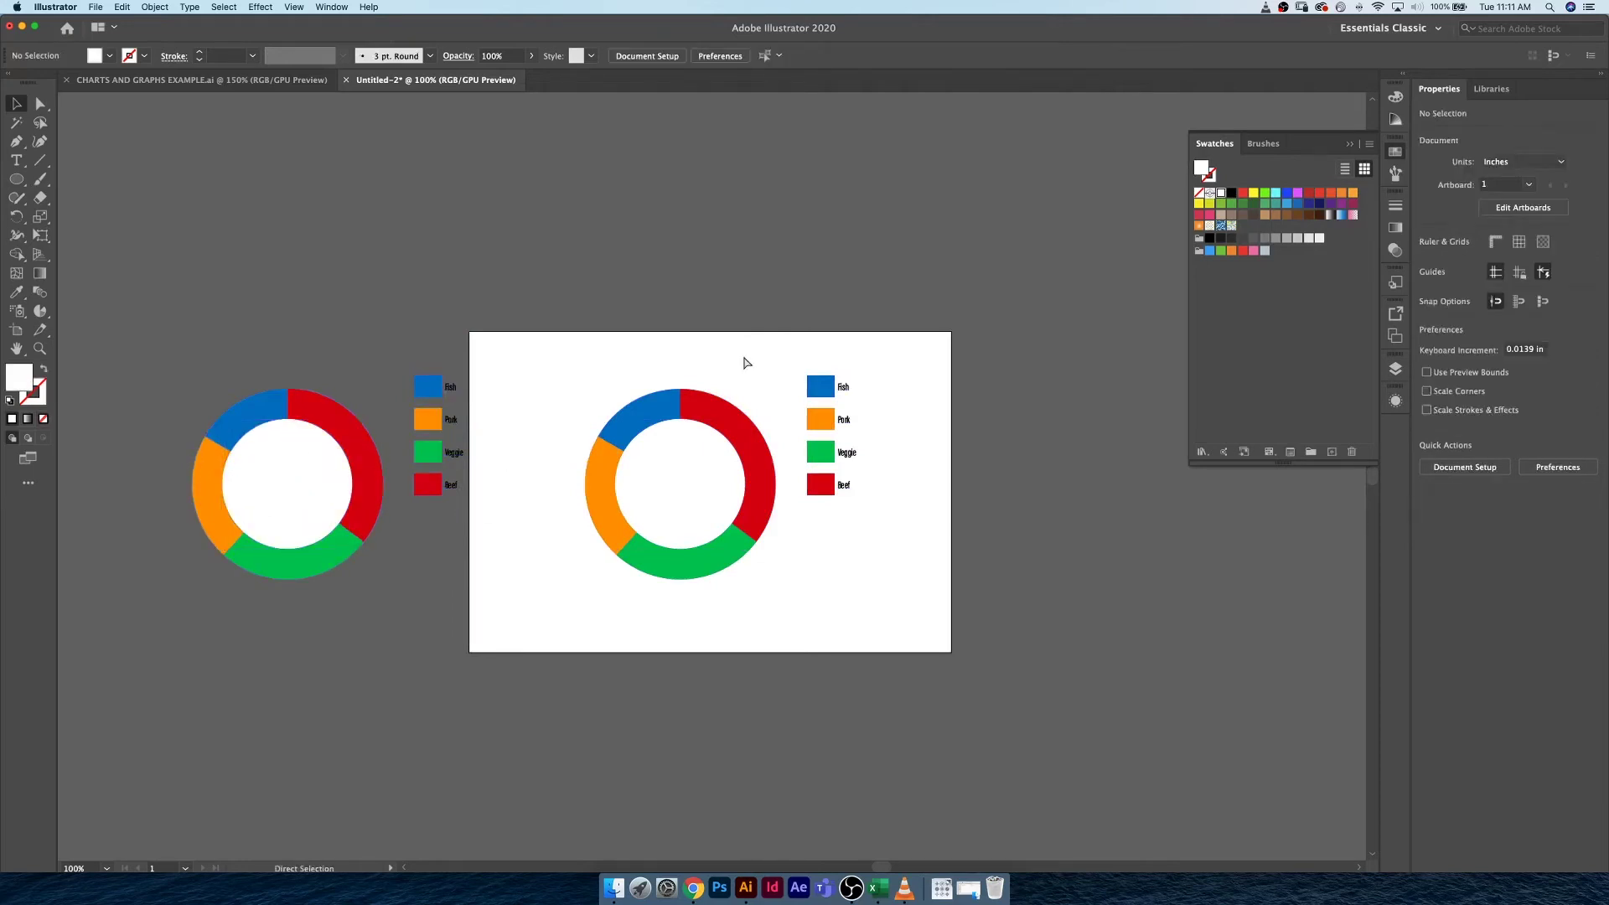
key("super+equal")
key("super+equal")
key("super+equal")
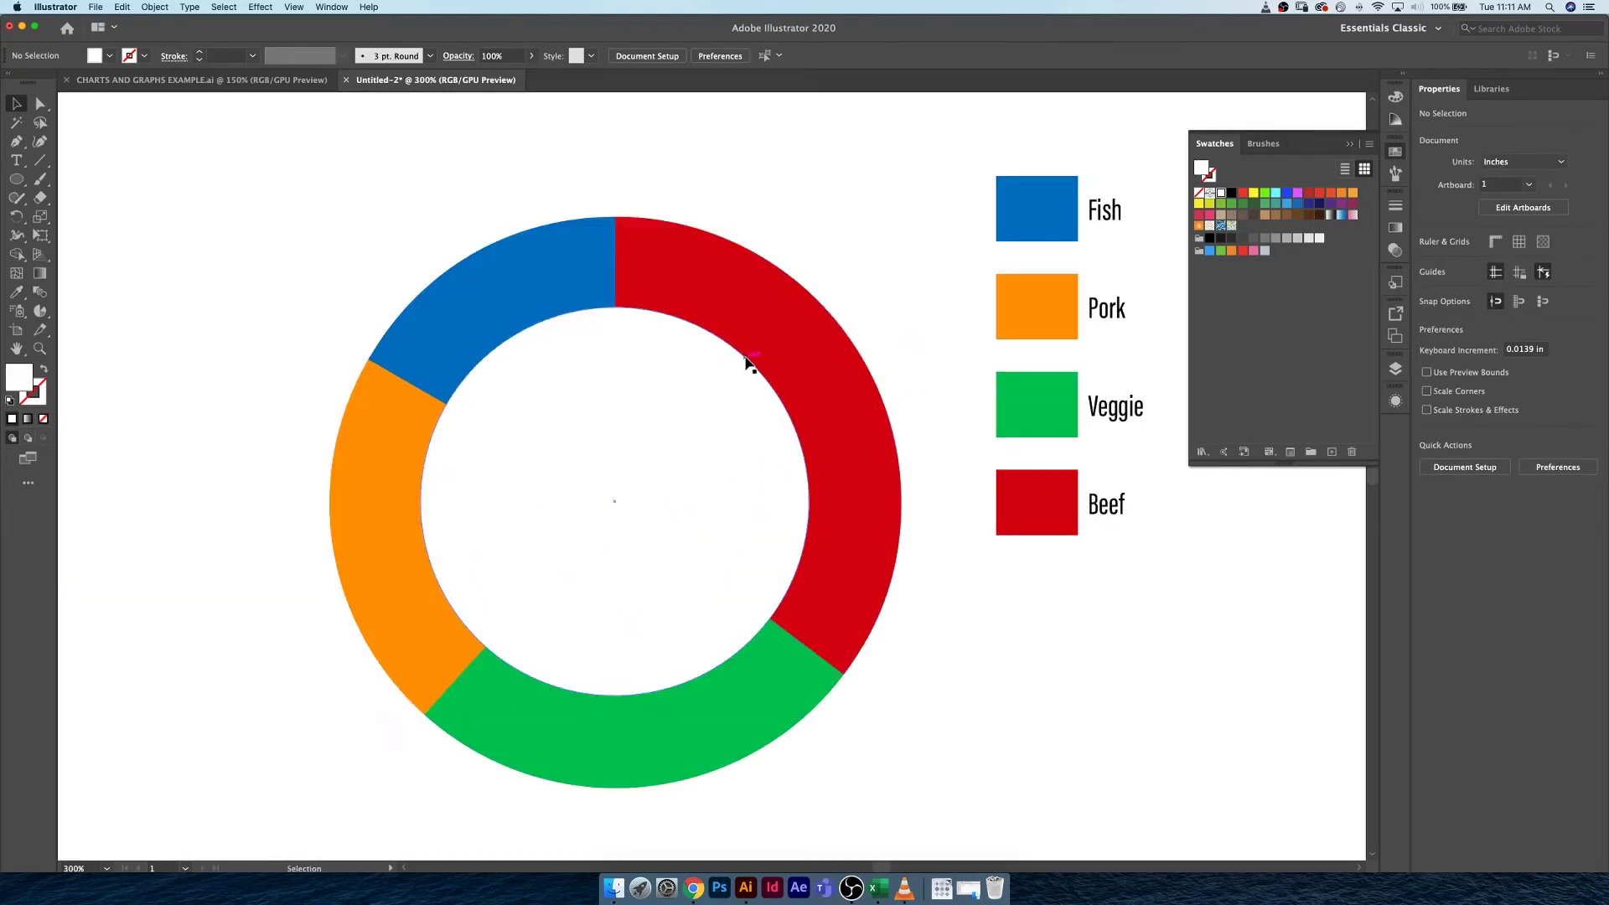
key("super+minus")
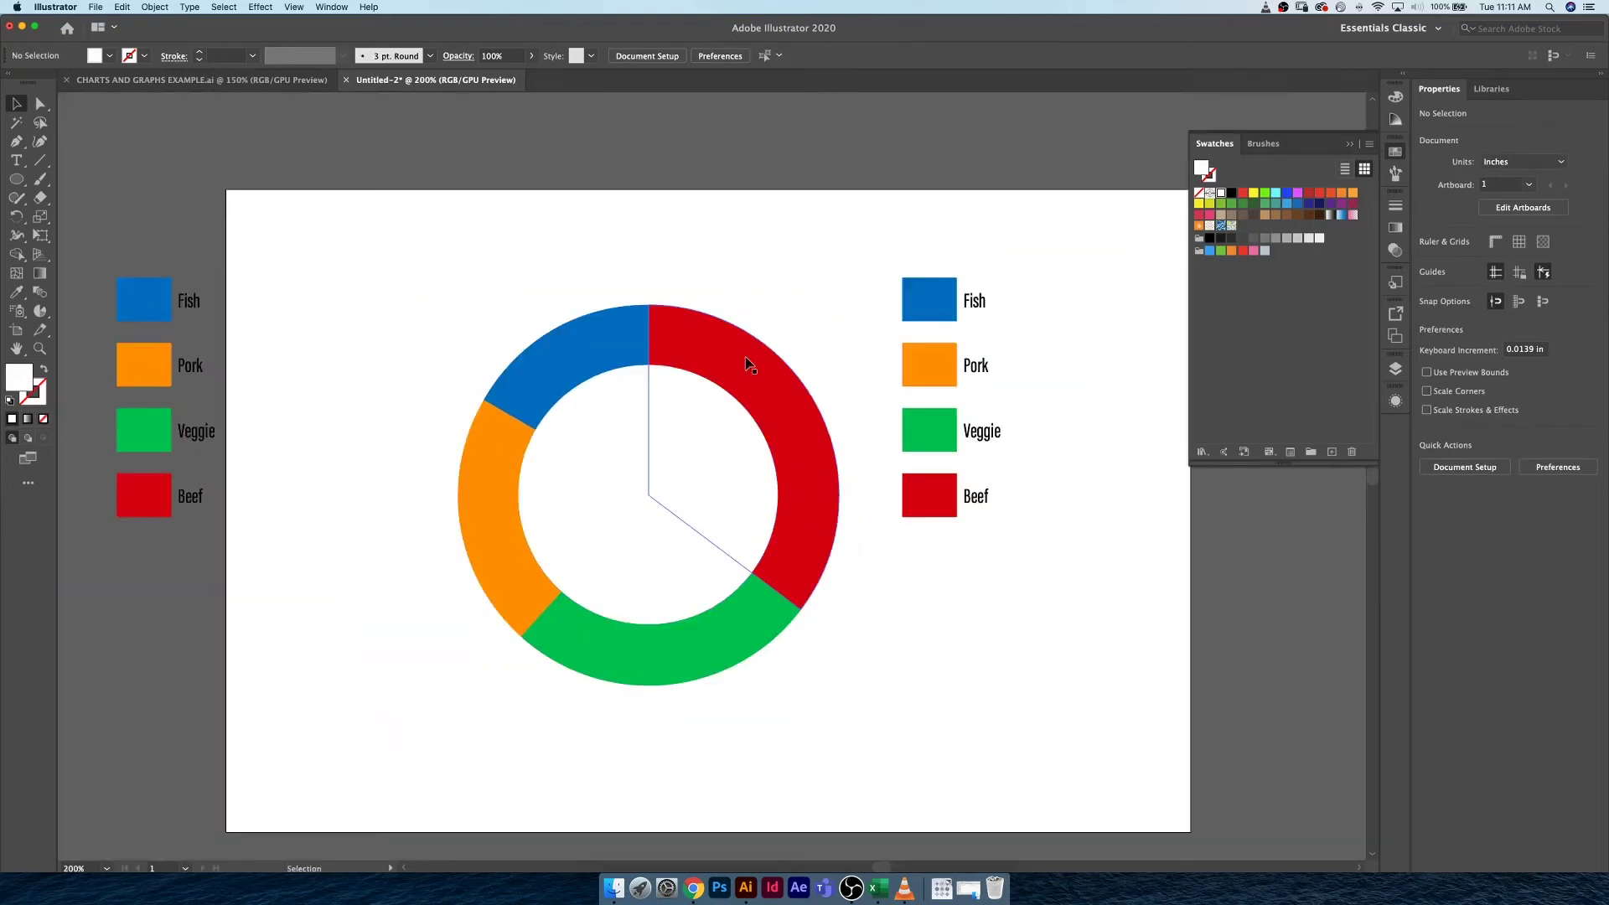
left_click(748, 362)
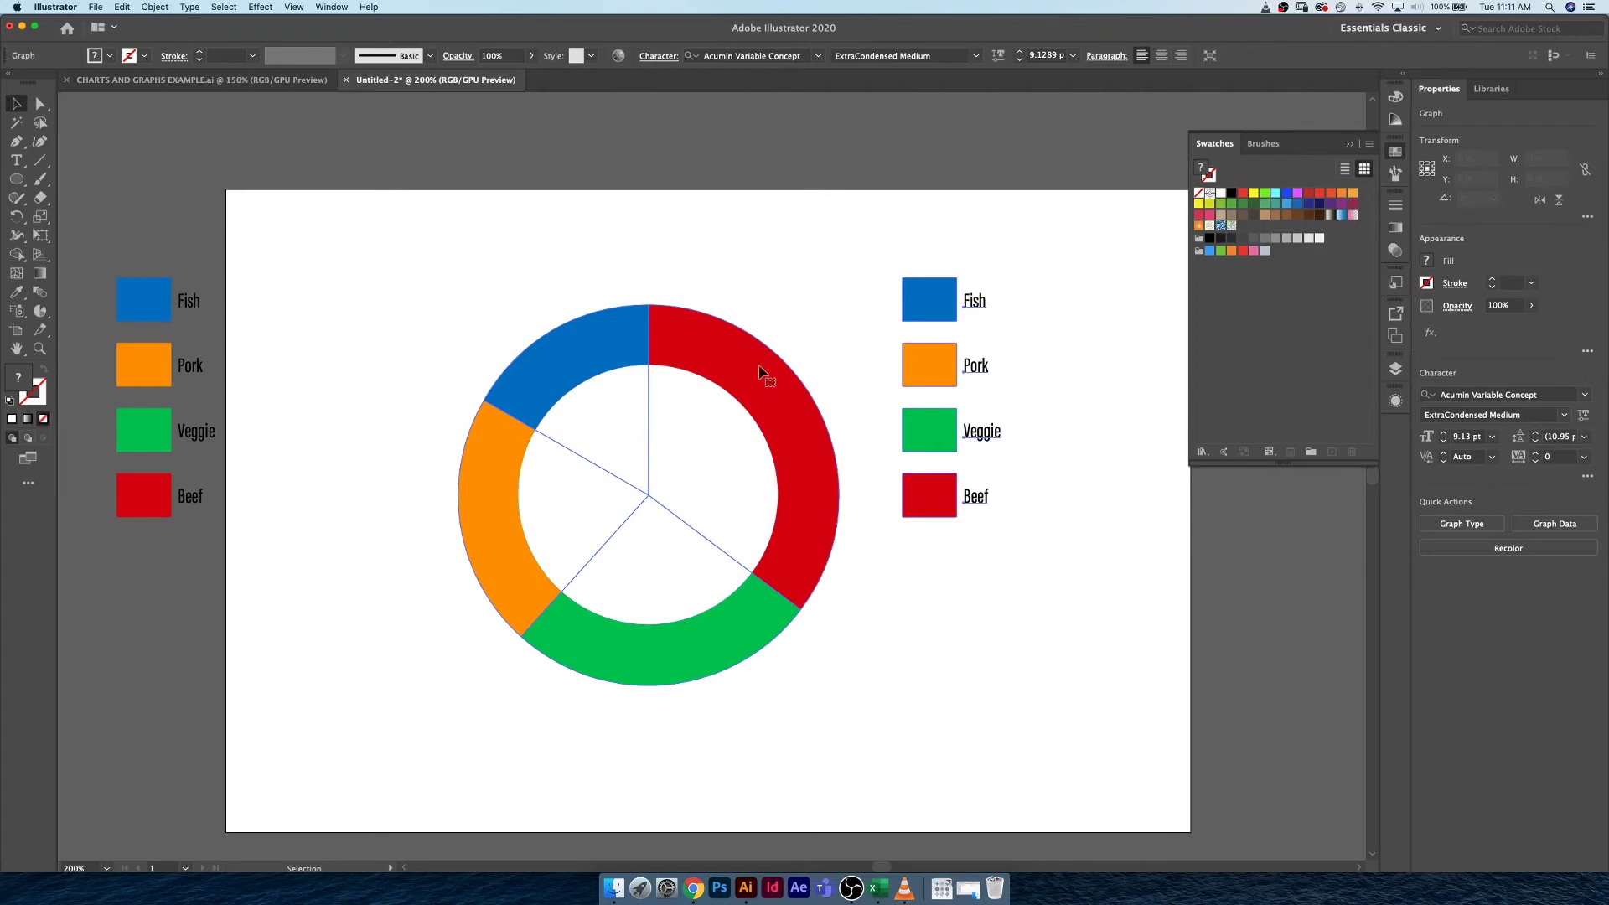
- Apply Object > Ungroup to the donut graph and move the warning dialog aside
left_click(154, 7)
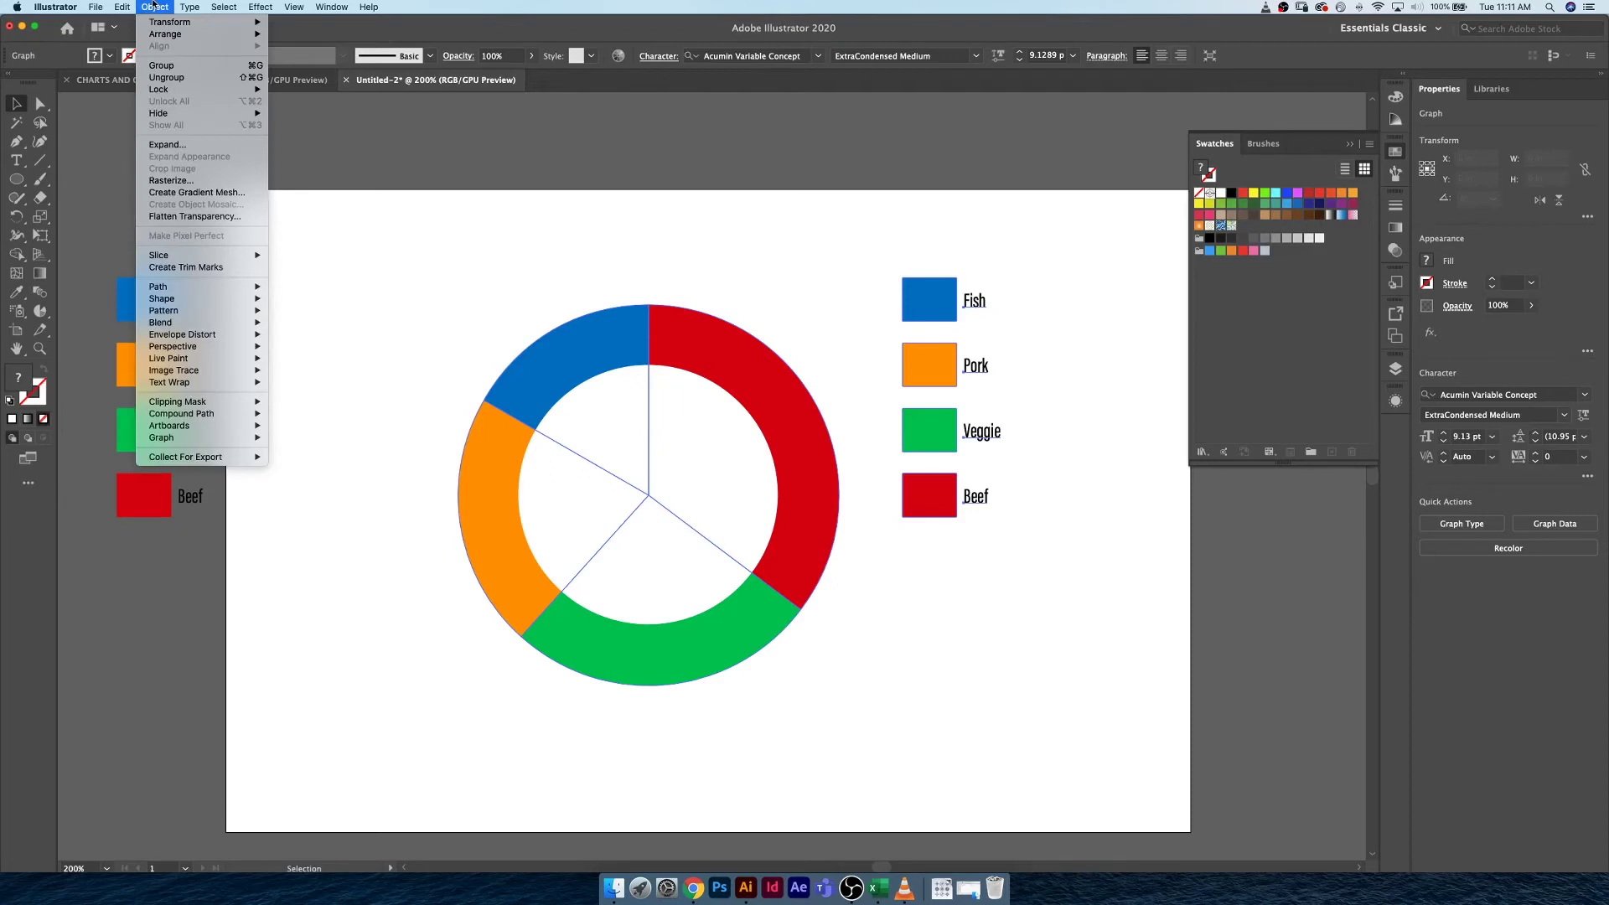
left_click(185, 145)
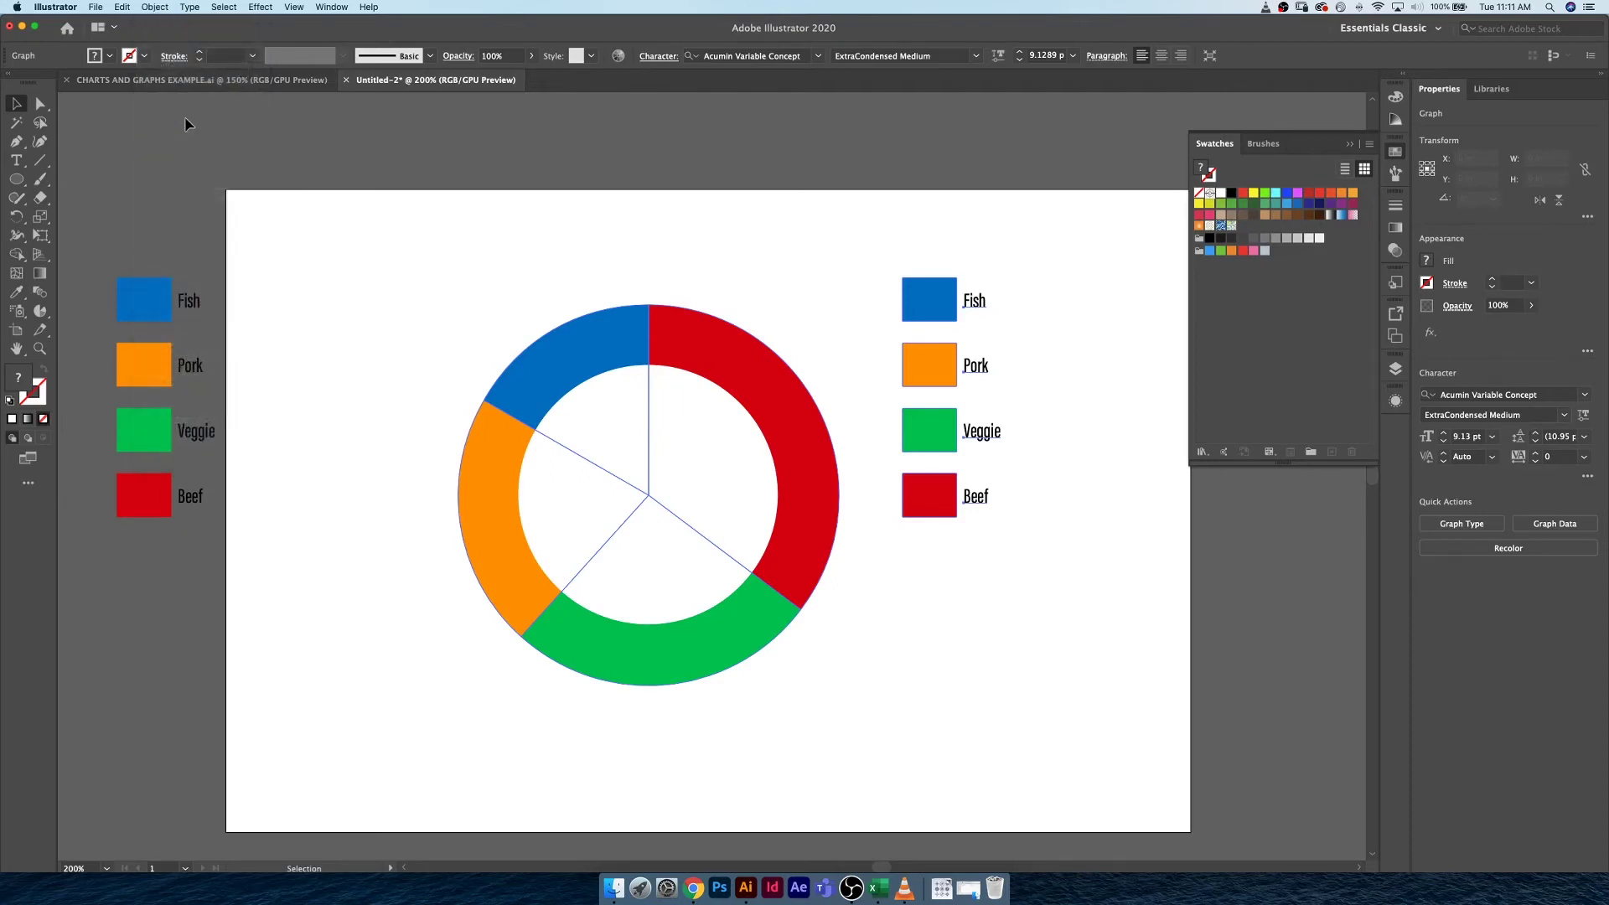
left_click(155, 6)
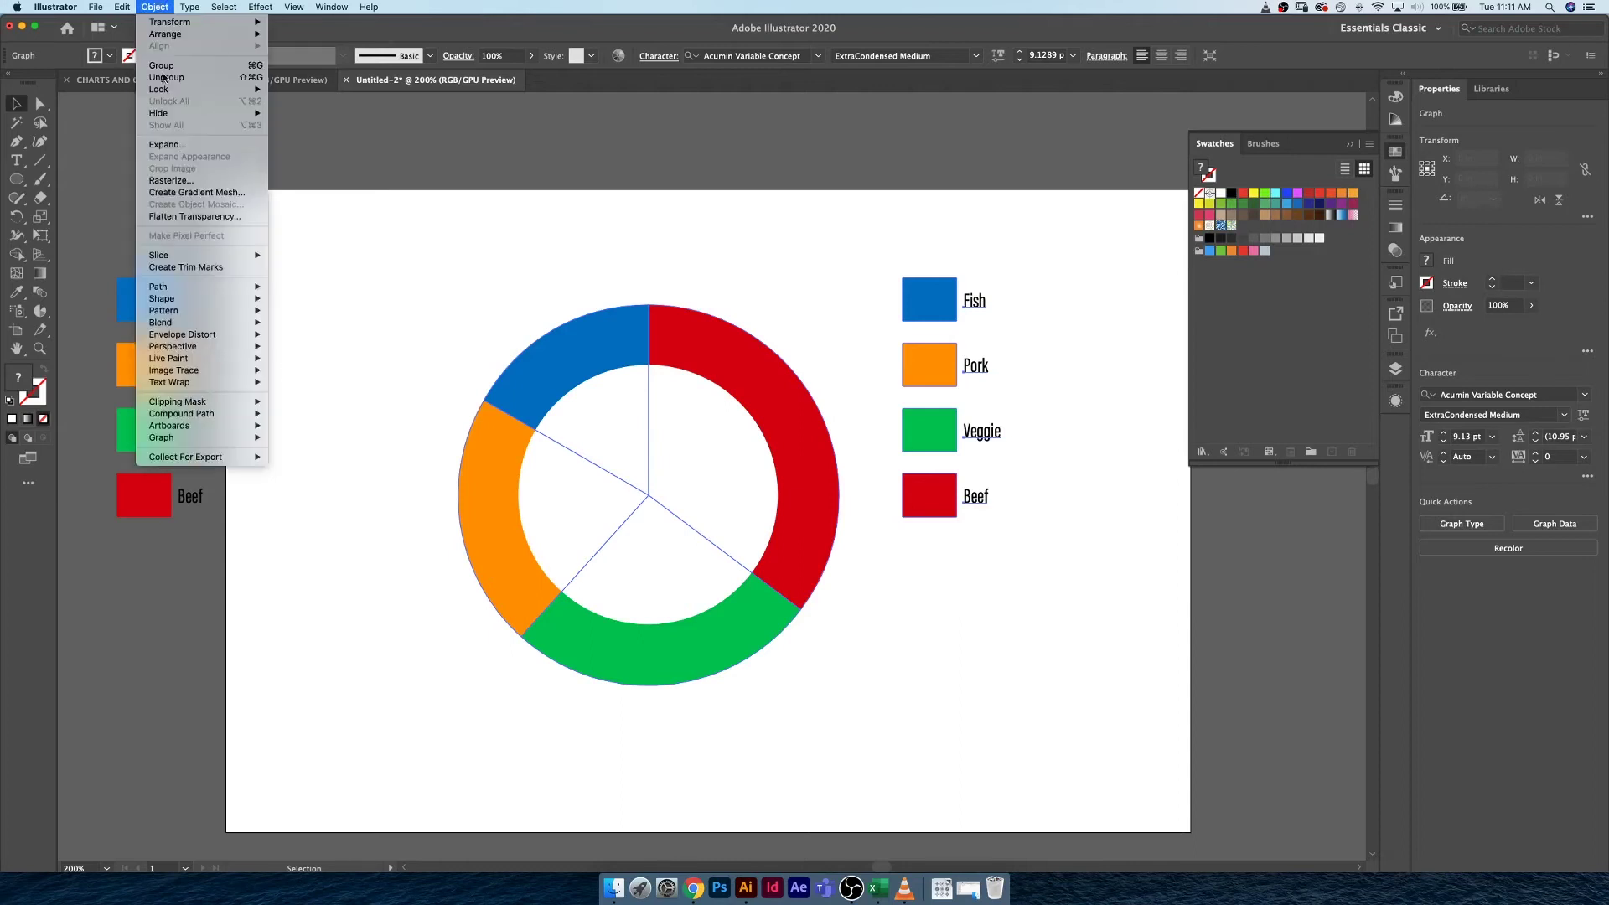
left_click(170, 146)
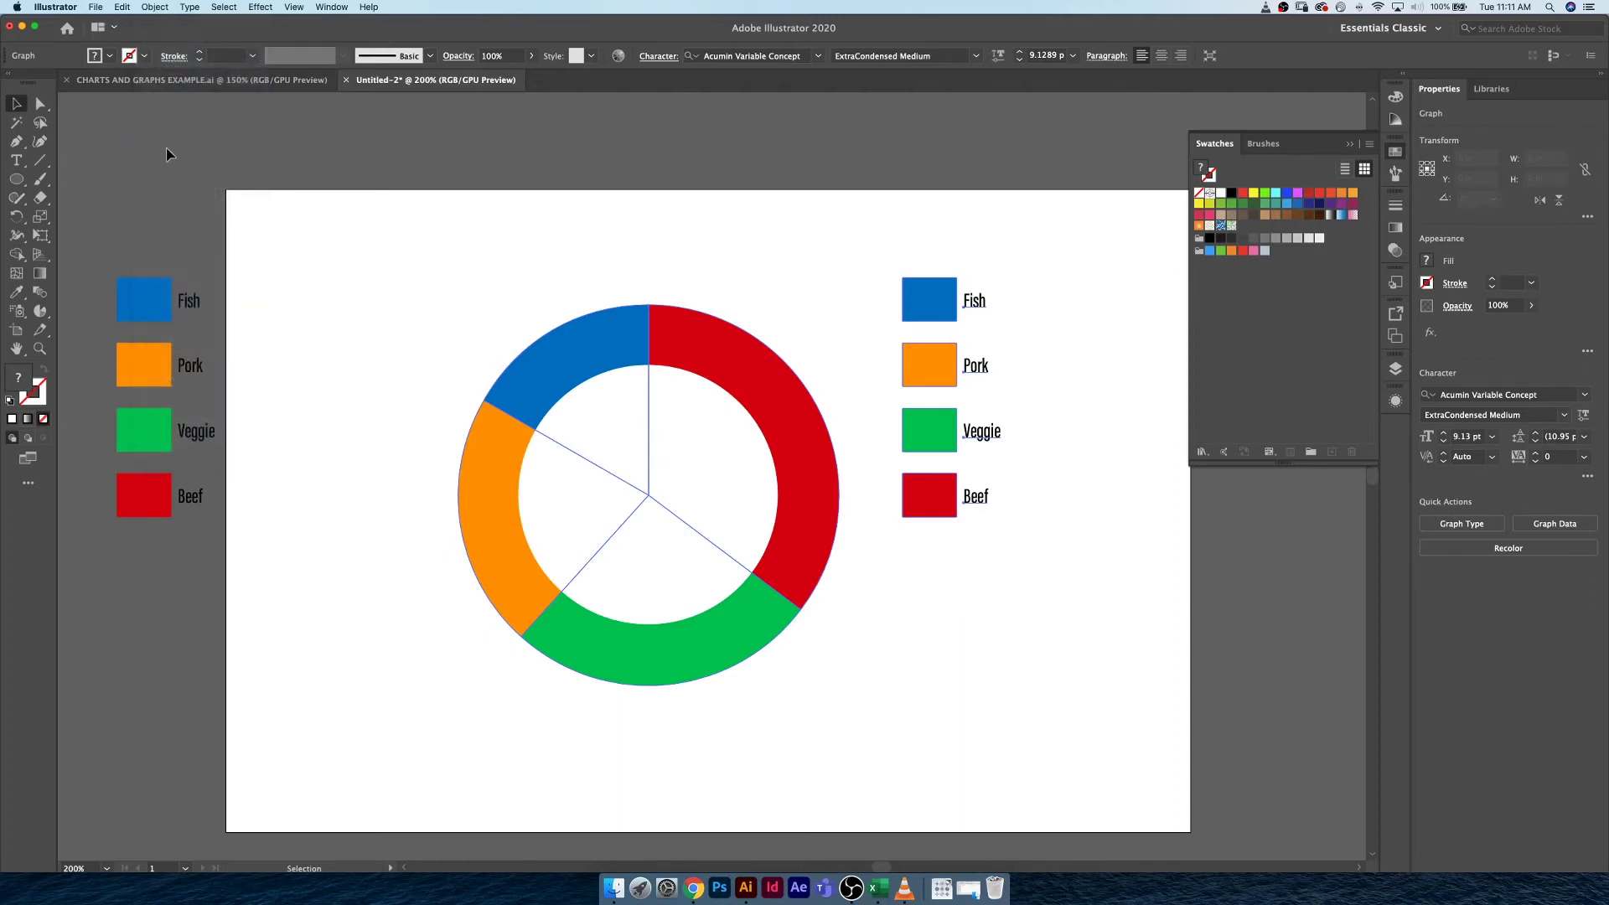
left_click(154, 8)
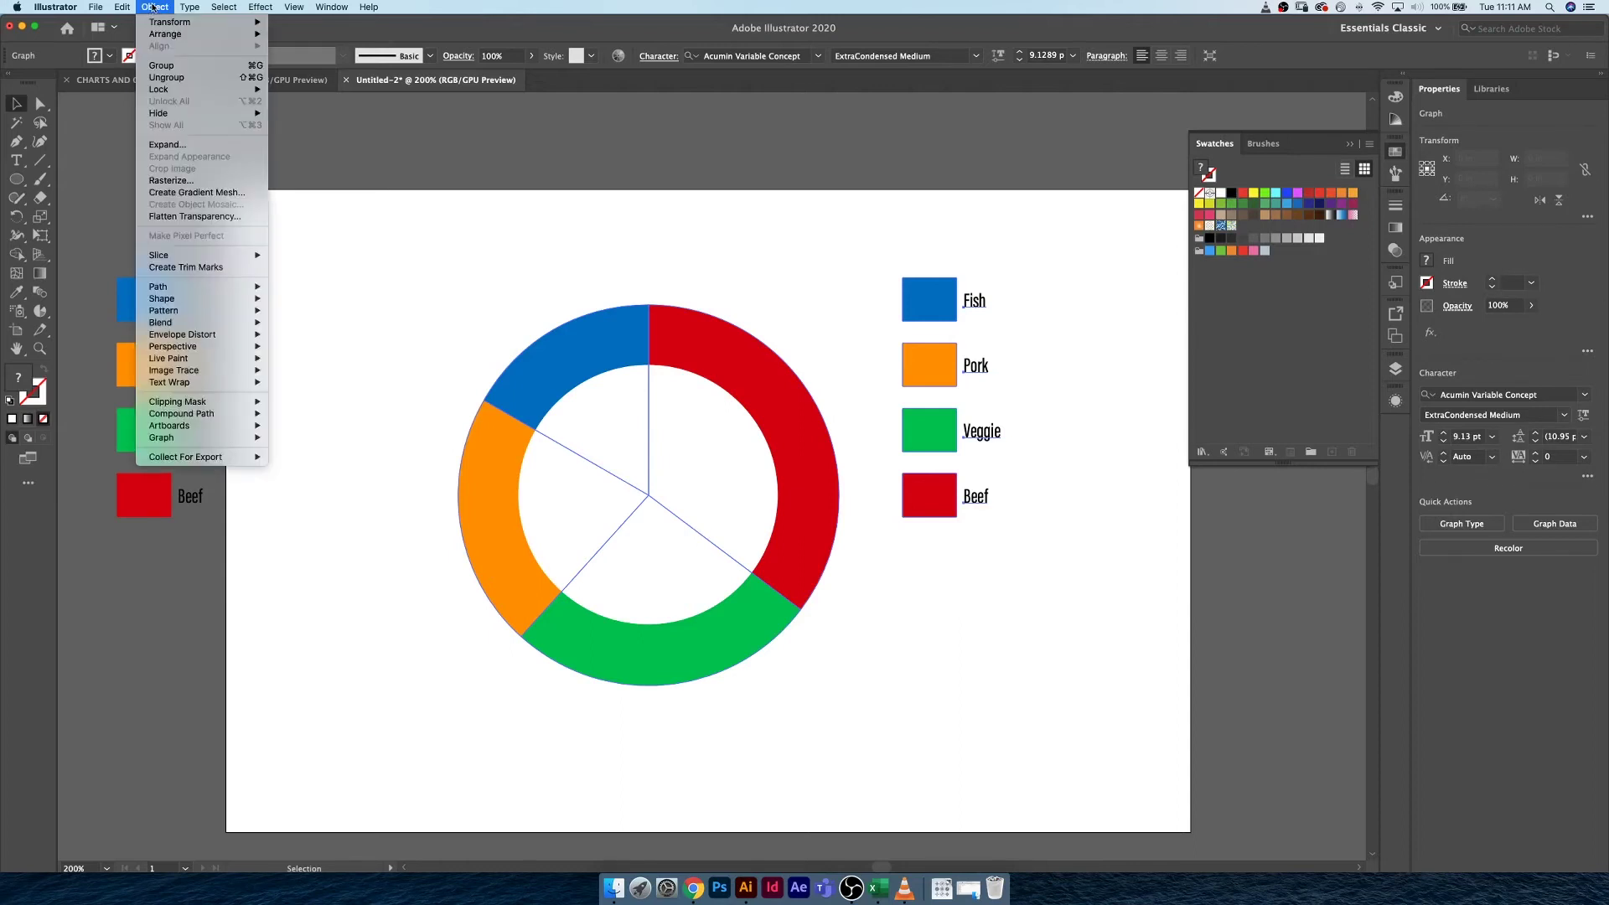
left_click(177, 82)
left_click_drag(545, 182, 496, 207)
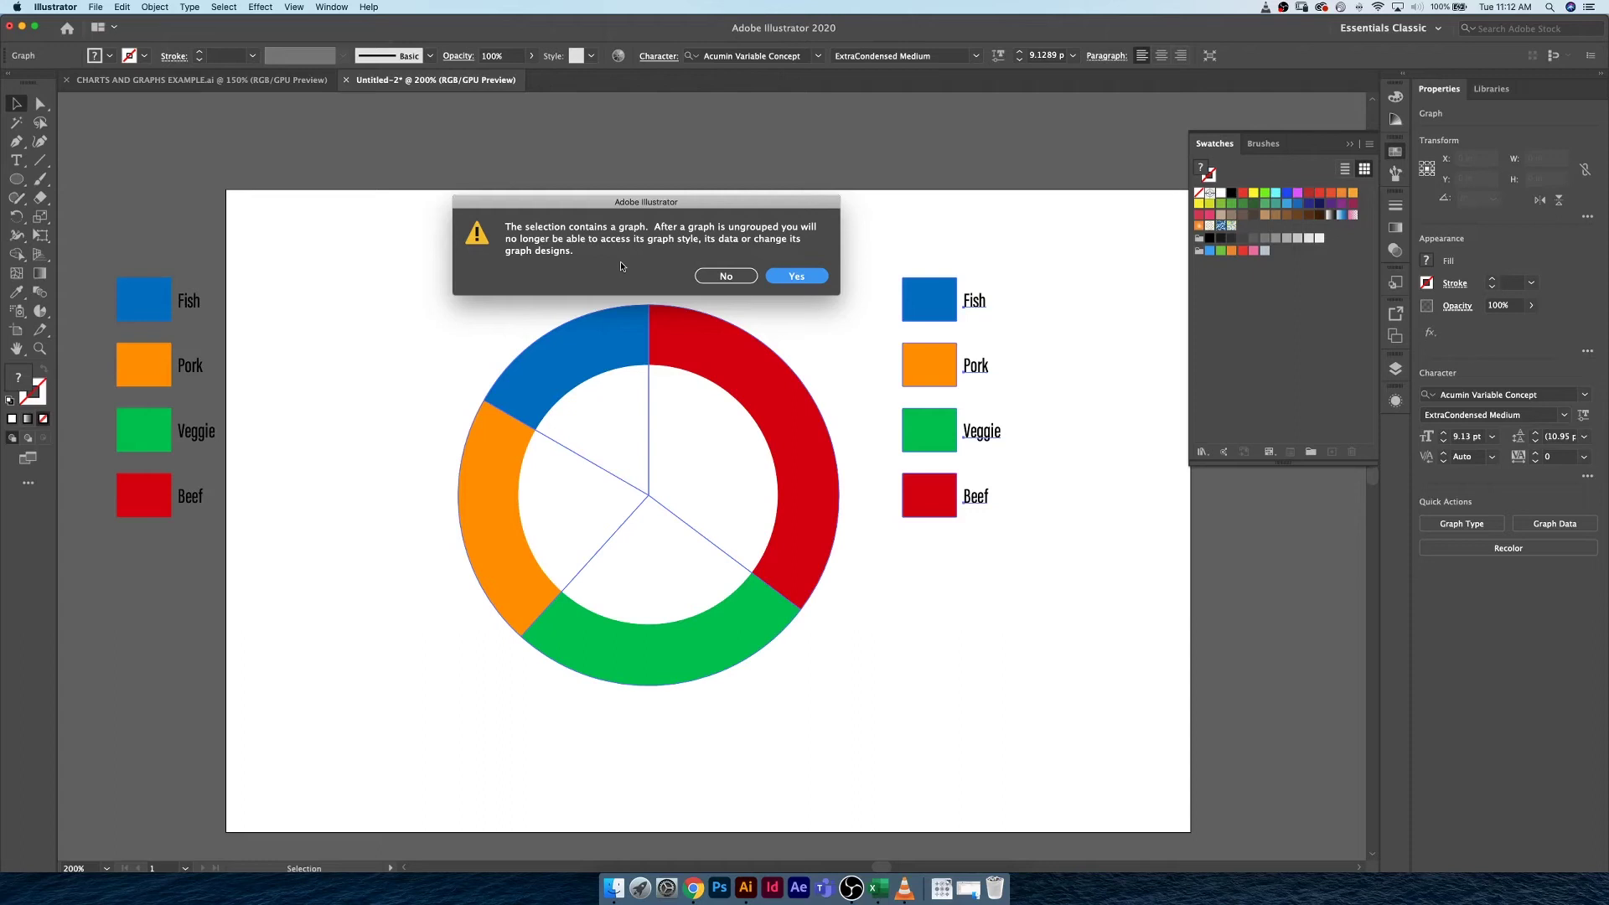
- Confirm ungrouping the graph, reselect the donut, and test-move it before undoing
left_click(812, 278)
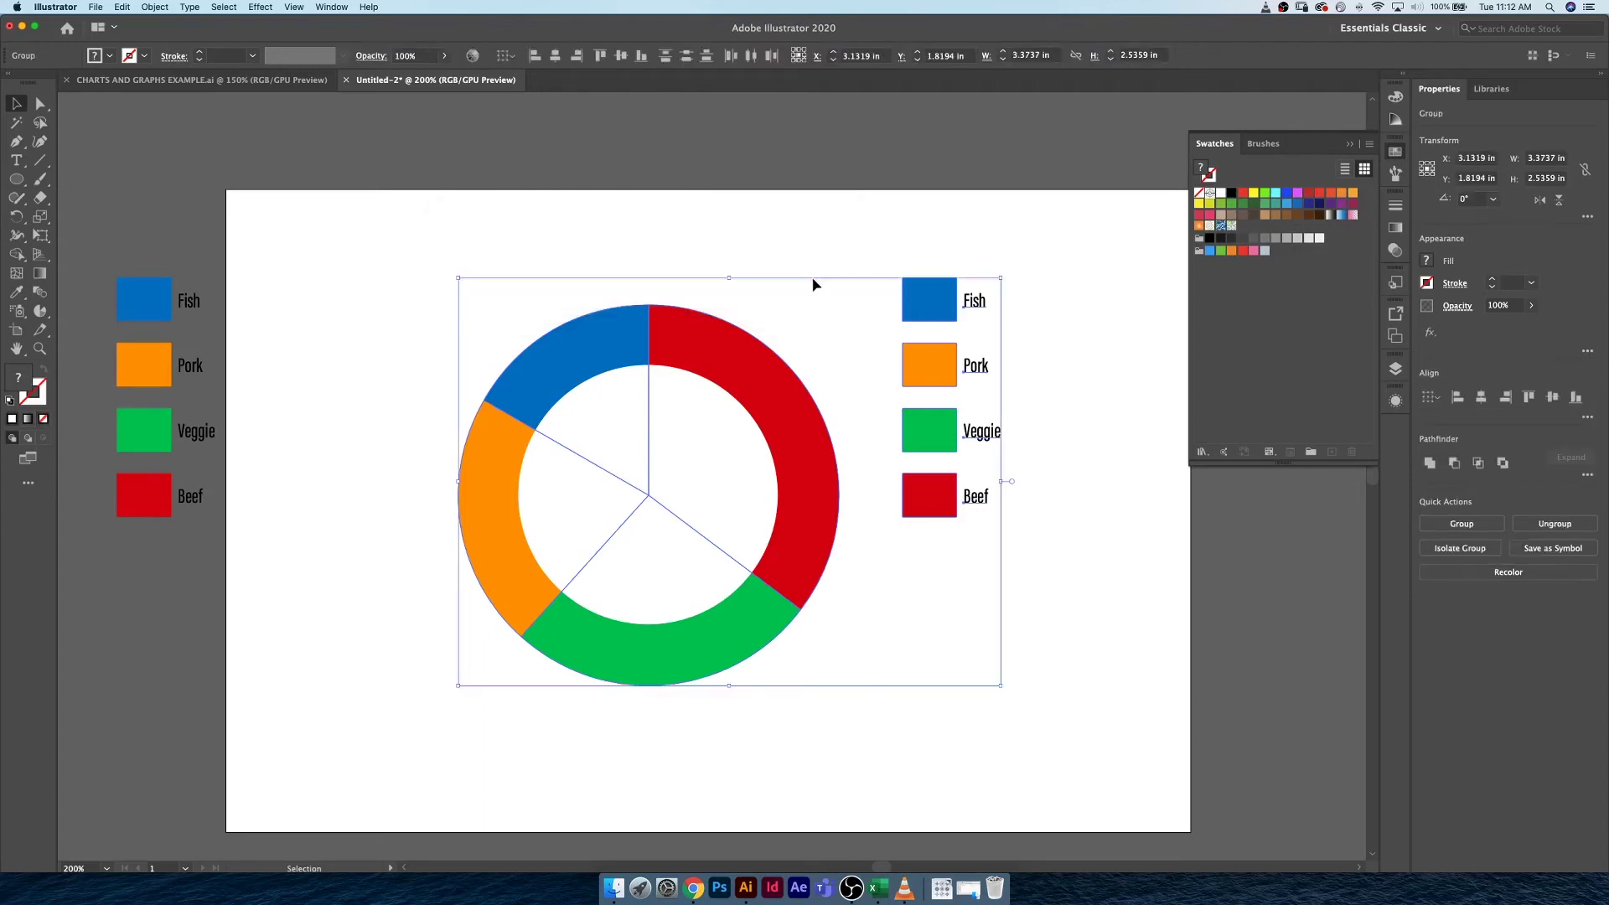
left_click(778, 239)
left_click(726, 357)
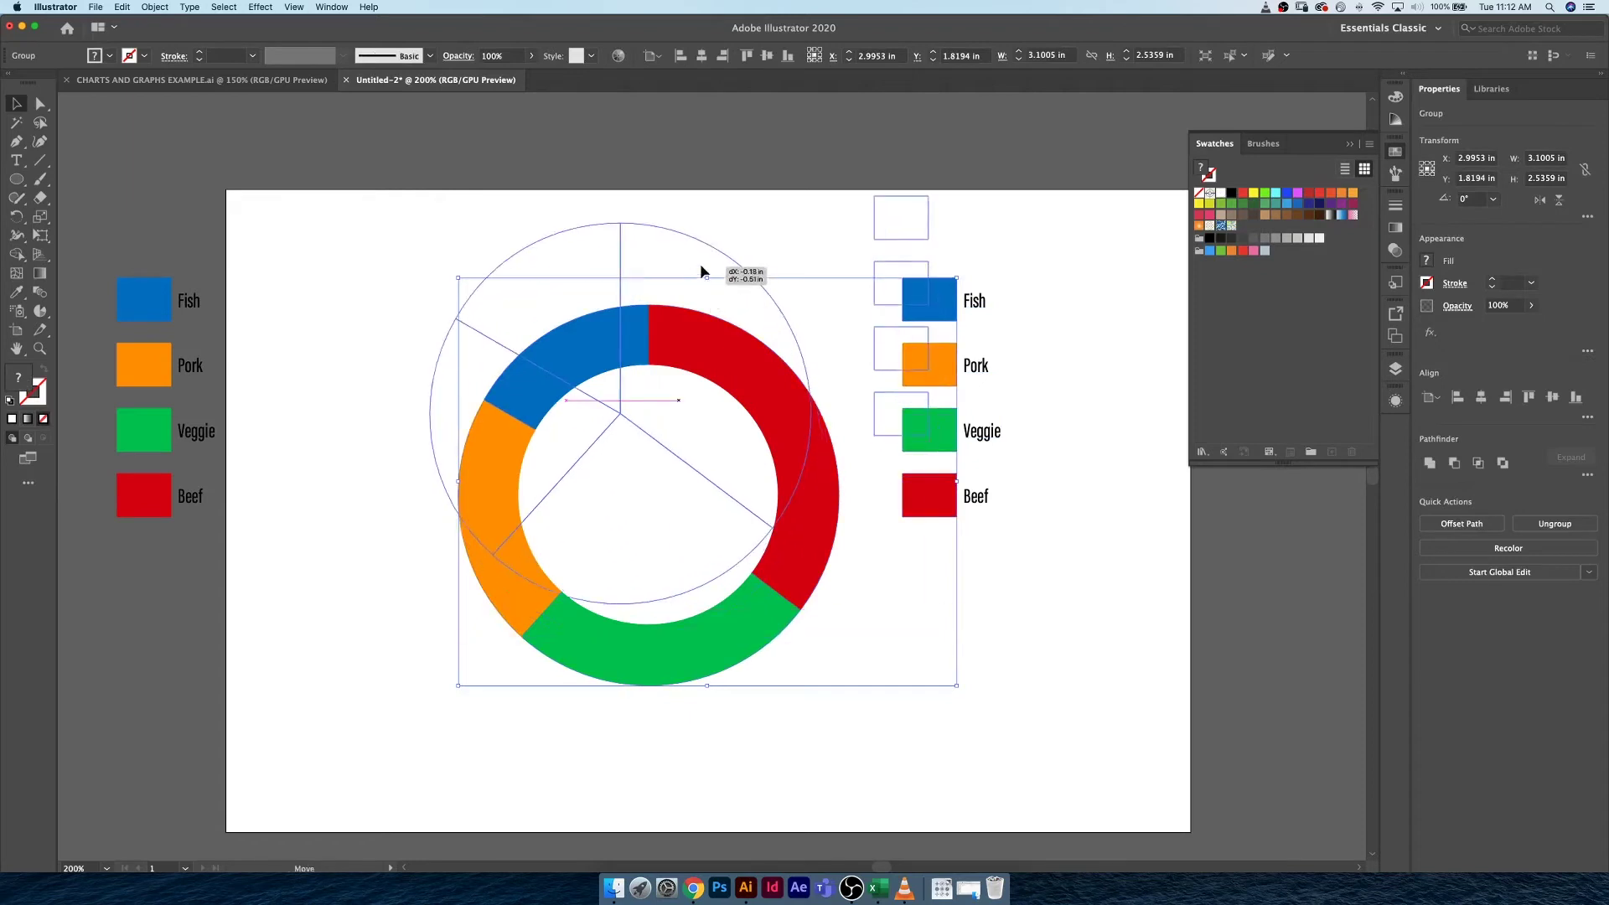
left_click_drag(733, 348, 704, 268)
key("a")
key("super+z")
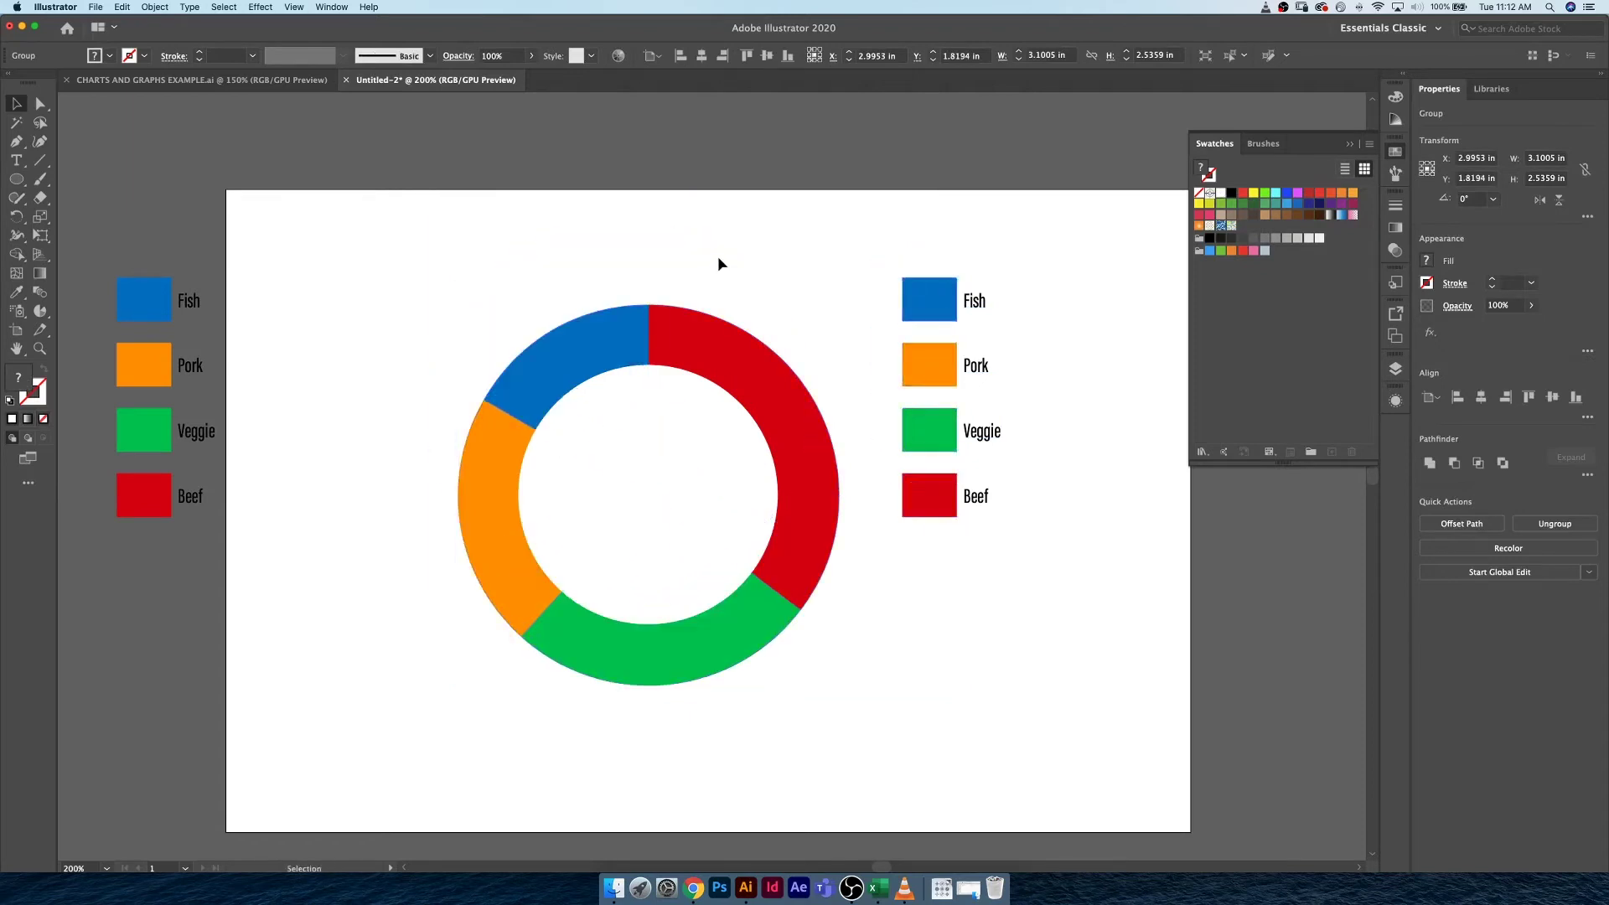
- Ungroup the donut, test-pull the red Beef wedge out and undo, then select every piece
right_click(700, 342)
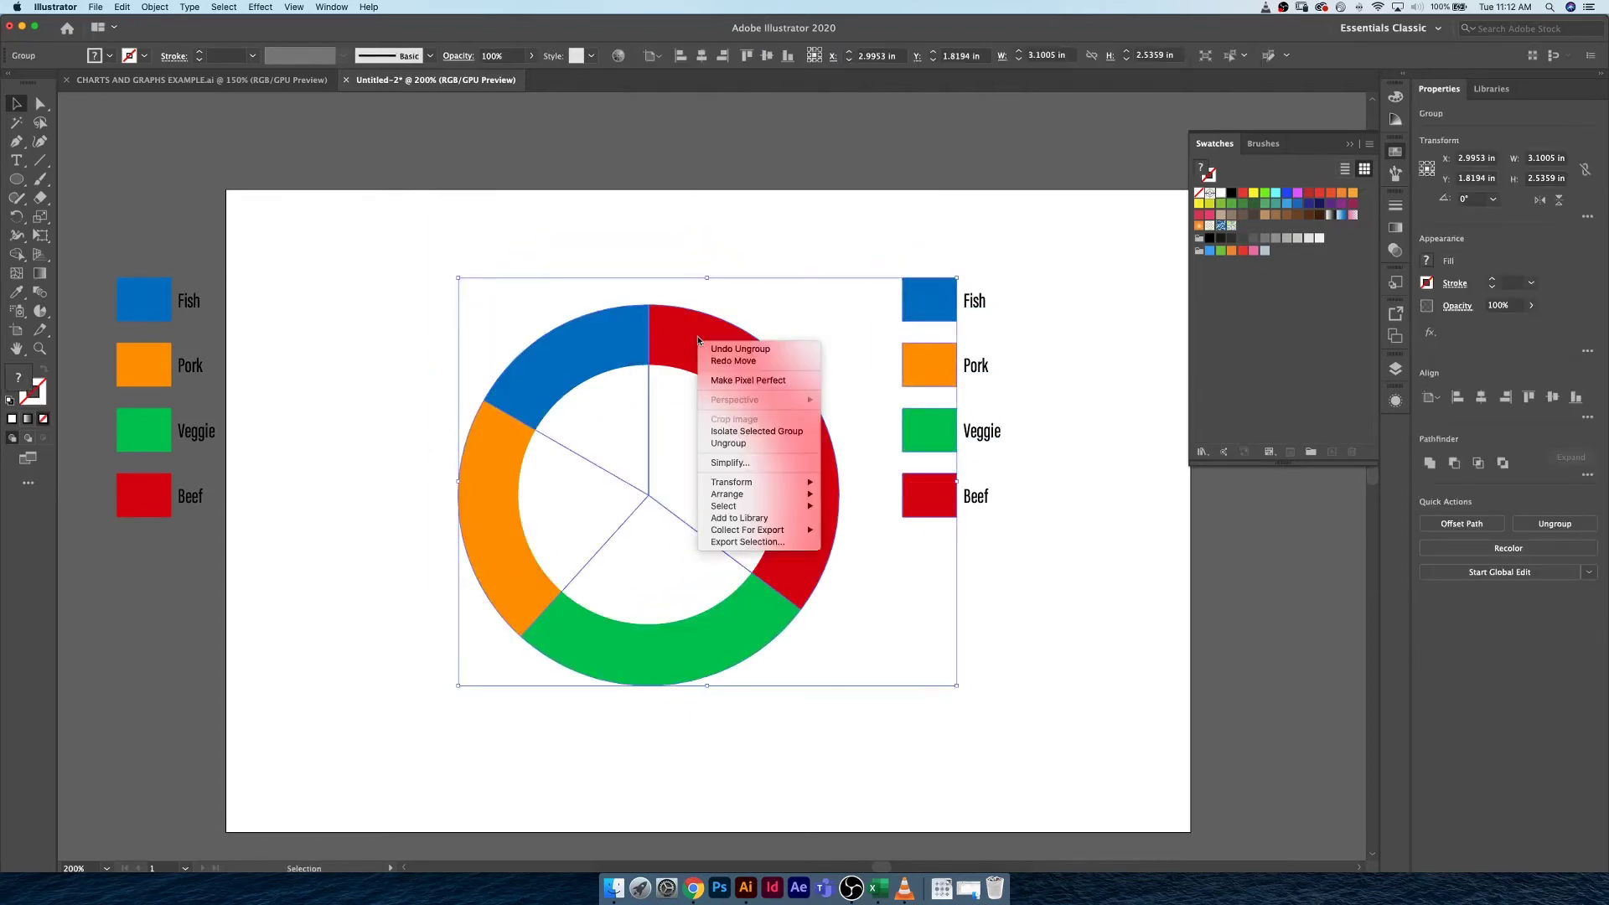
left_click(749, 445)
left_click_drag(701, 335, 708, 247)
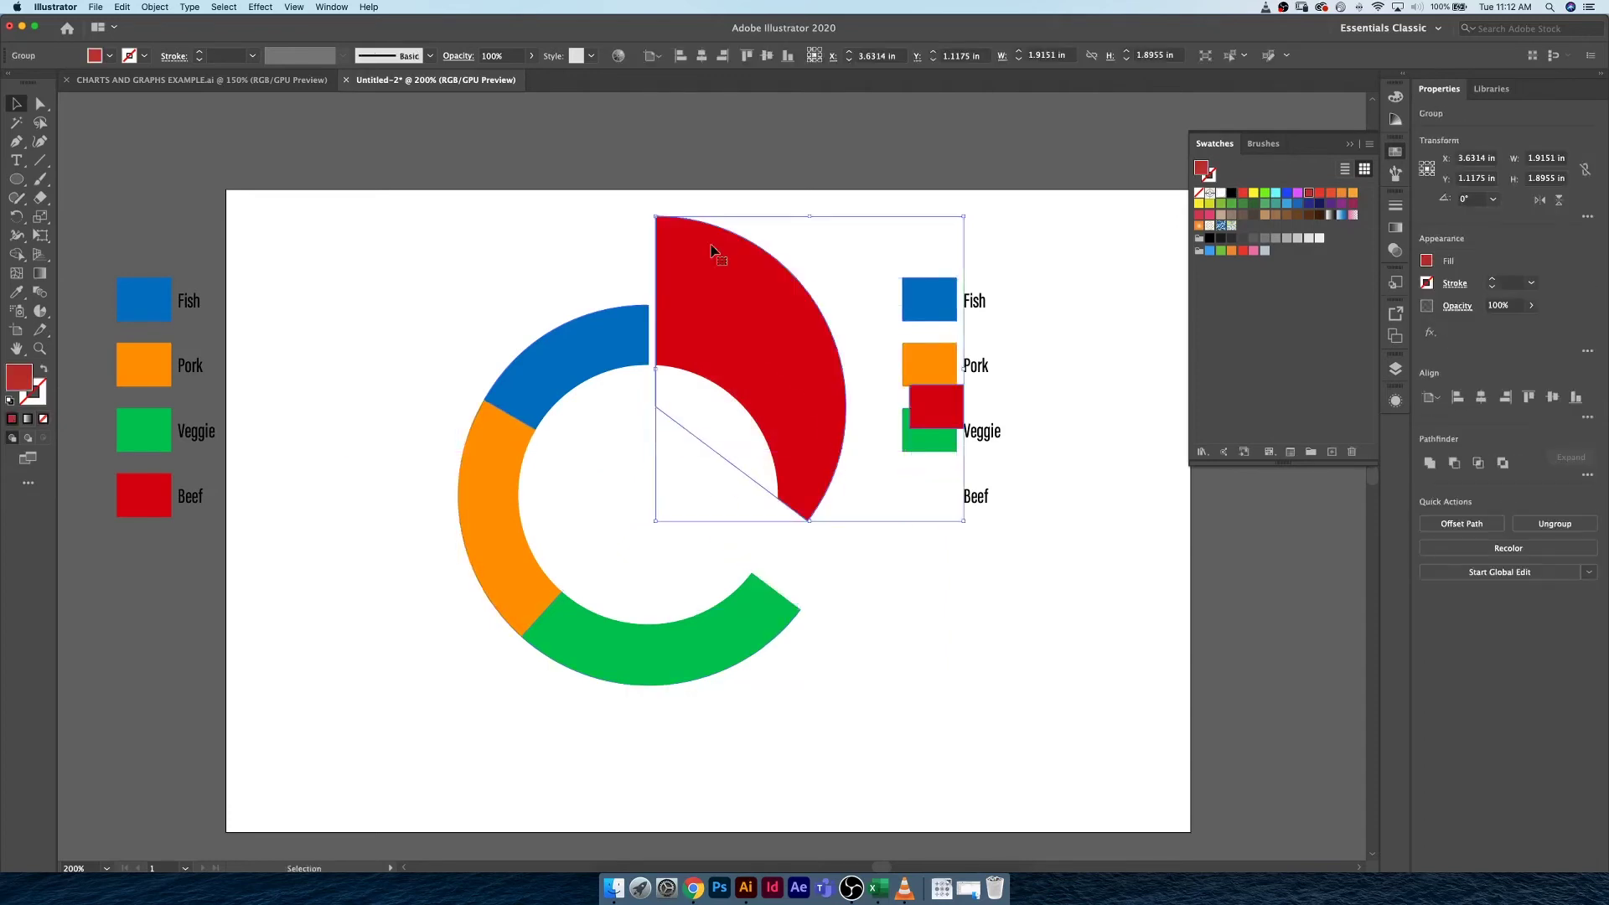
left_click_drag(710, 250, 711, 243)
key("super+z")
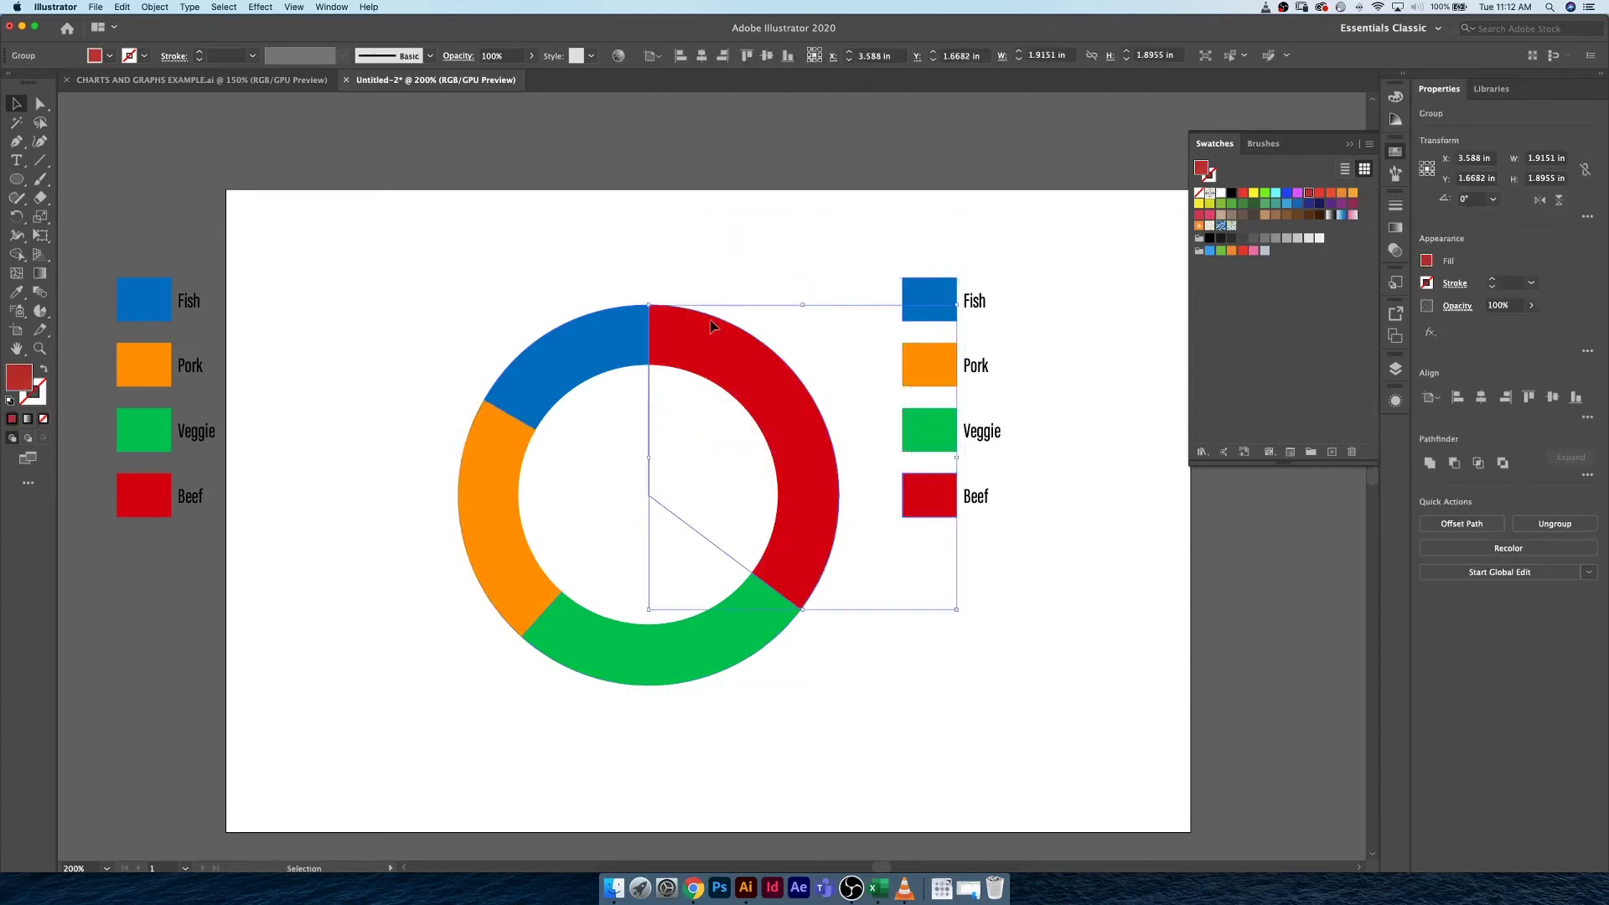
left_click_drag(710, 349, 845, 358)
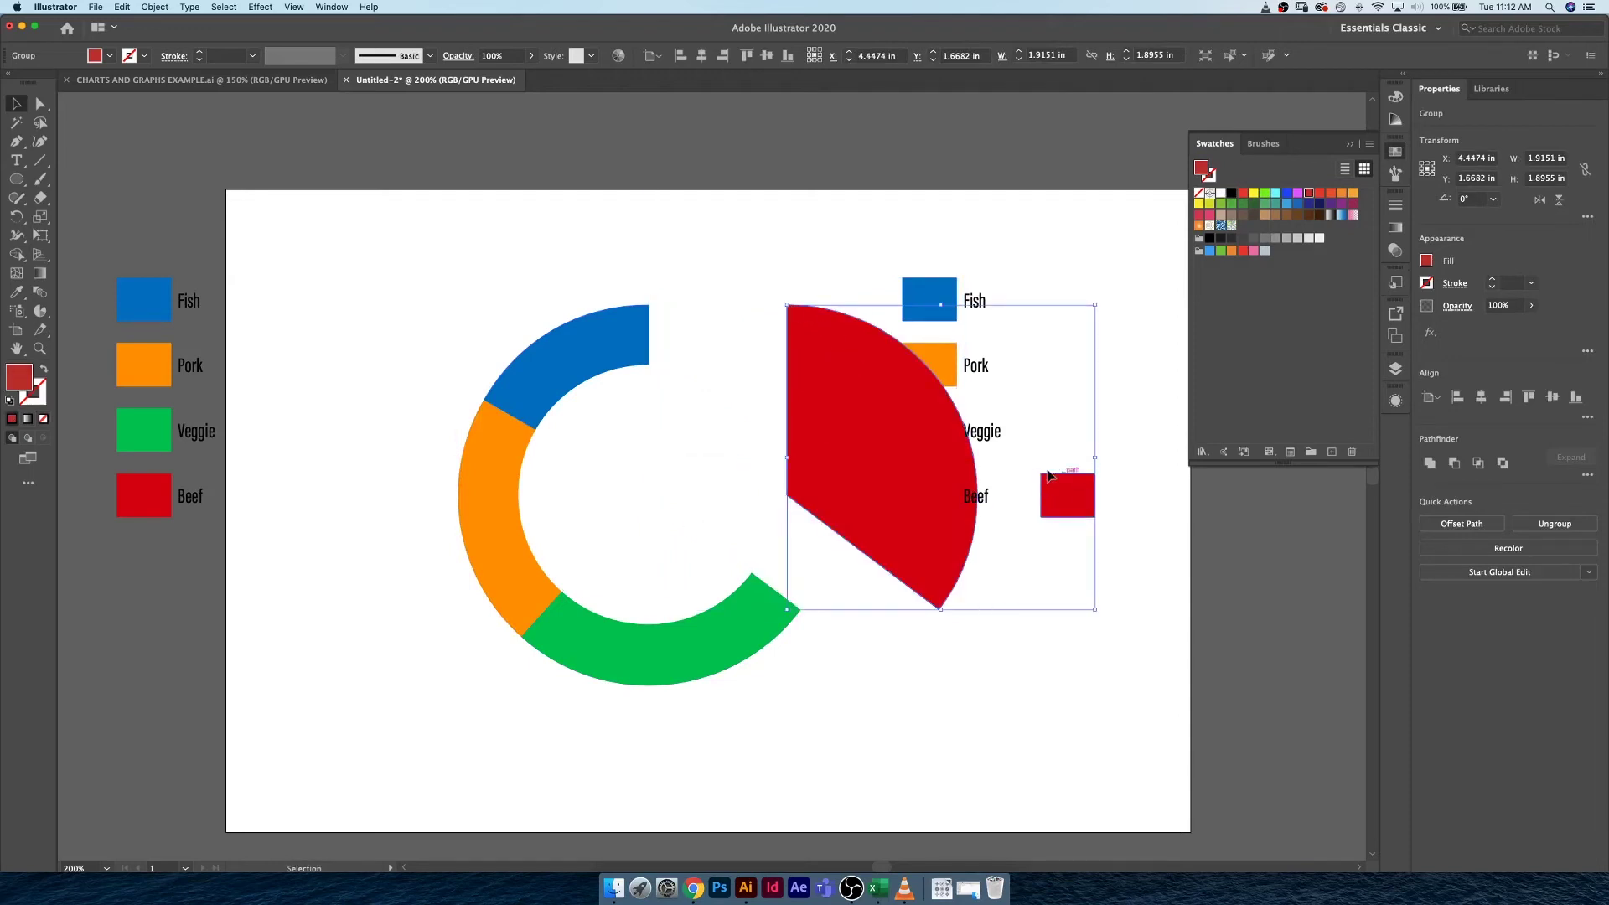
key("super+z")
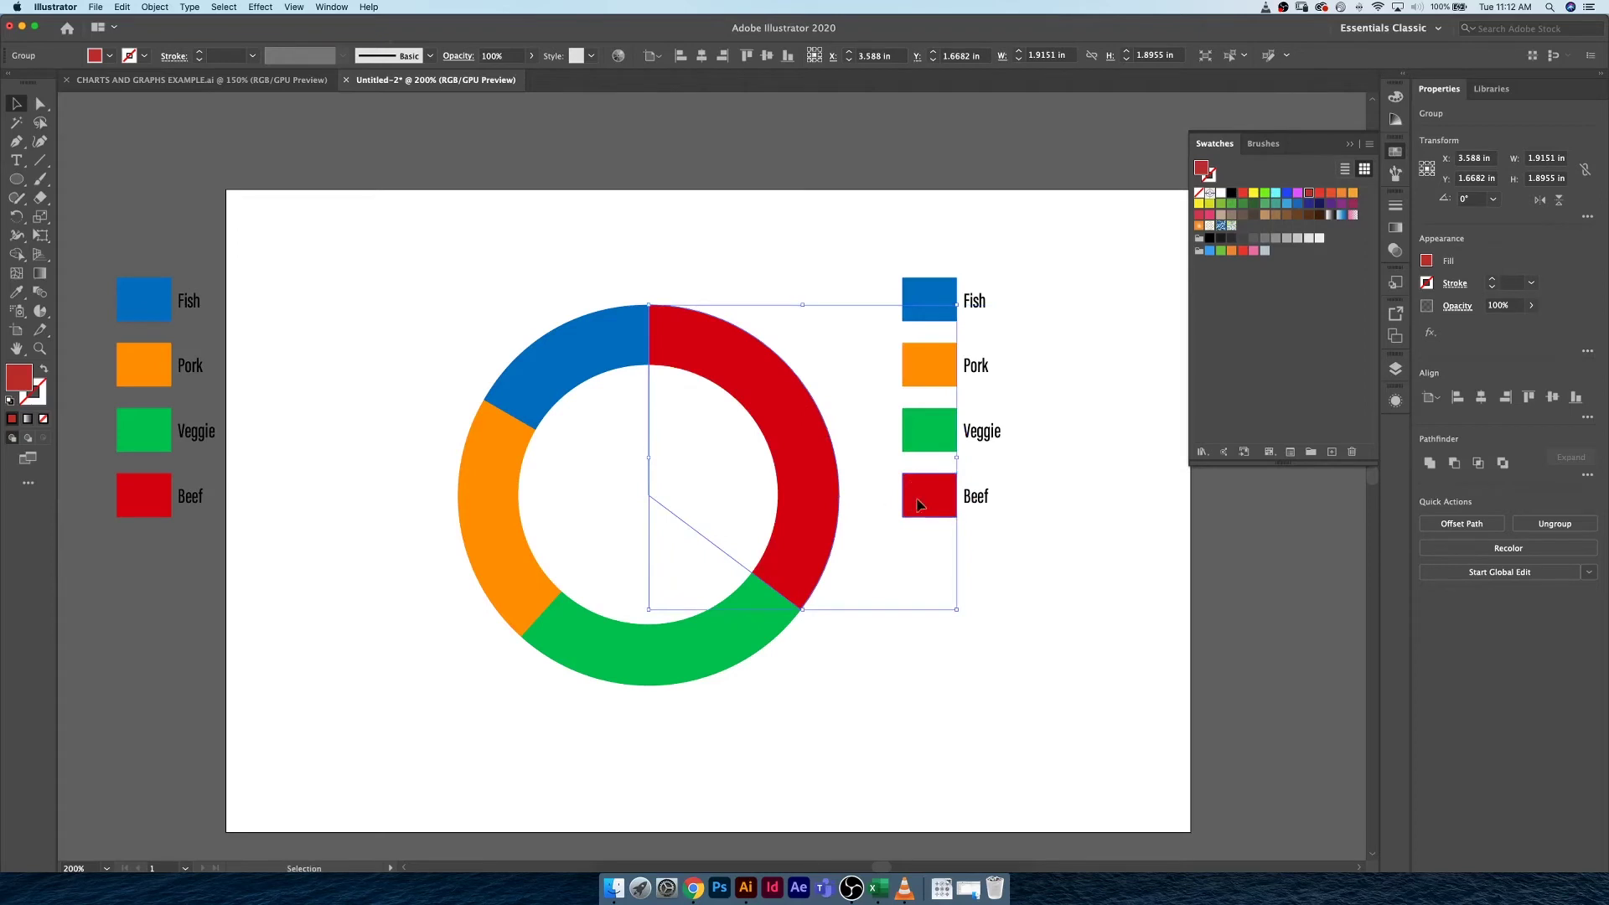
left_click(895, 236)
left_click_drag(928, 239, 432, 674)
left_click(154, 7)
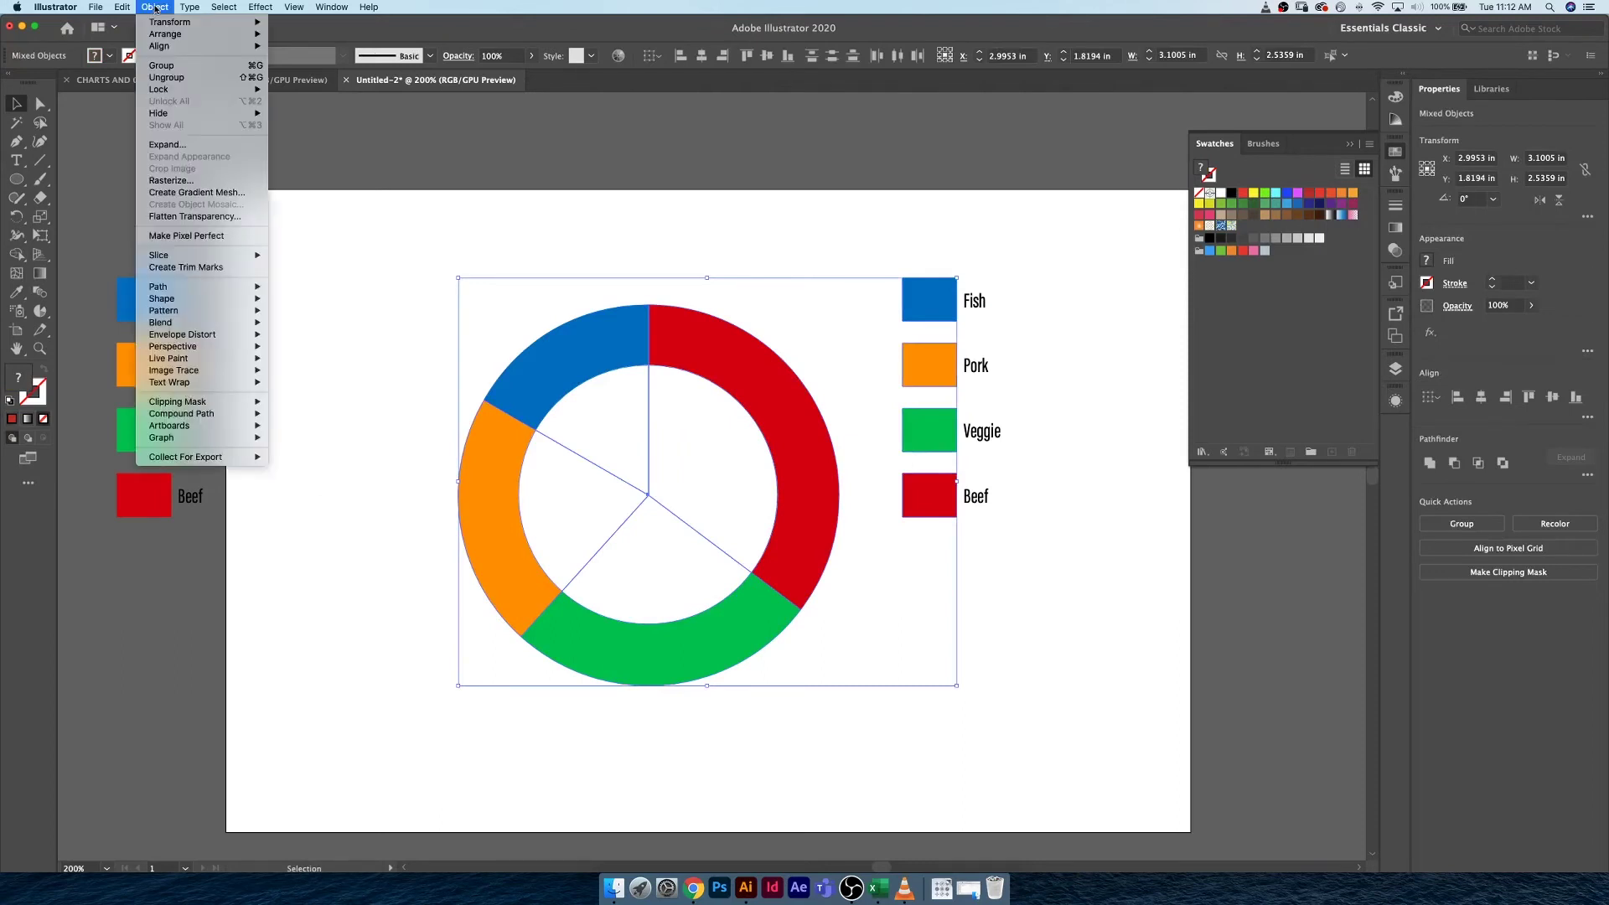
left_click(349, 249)
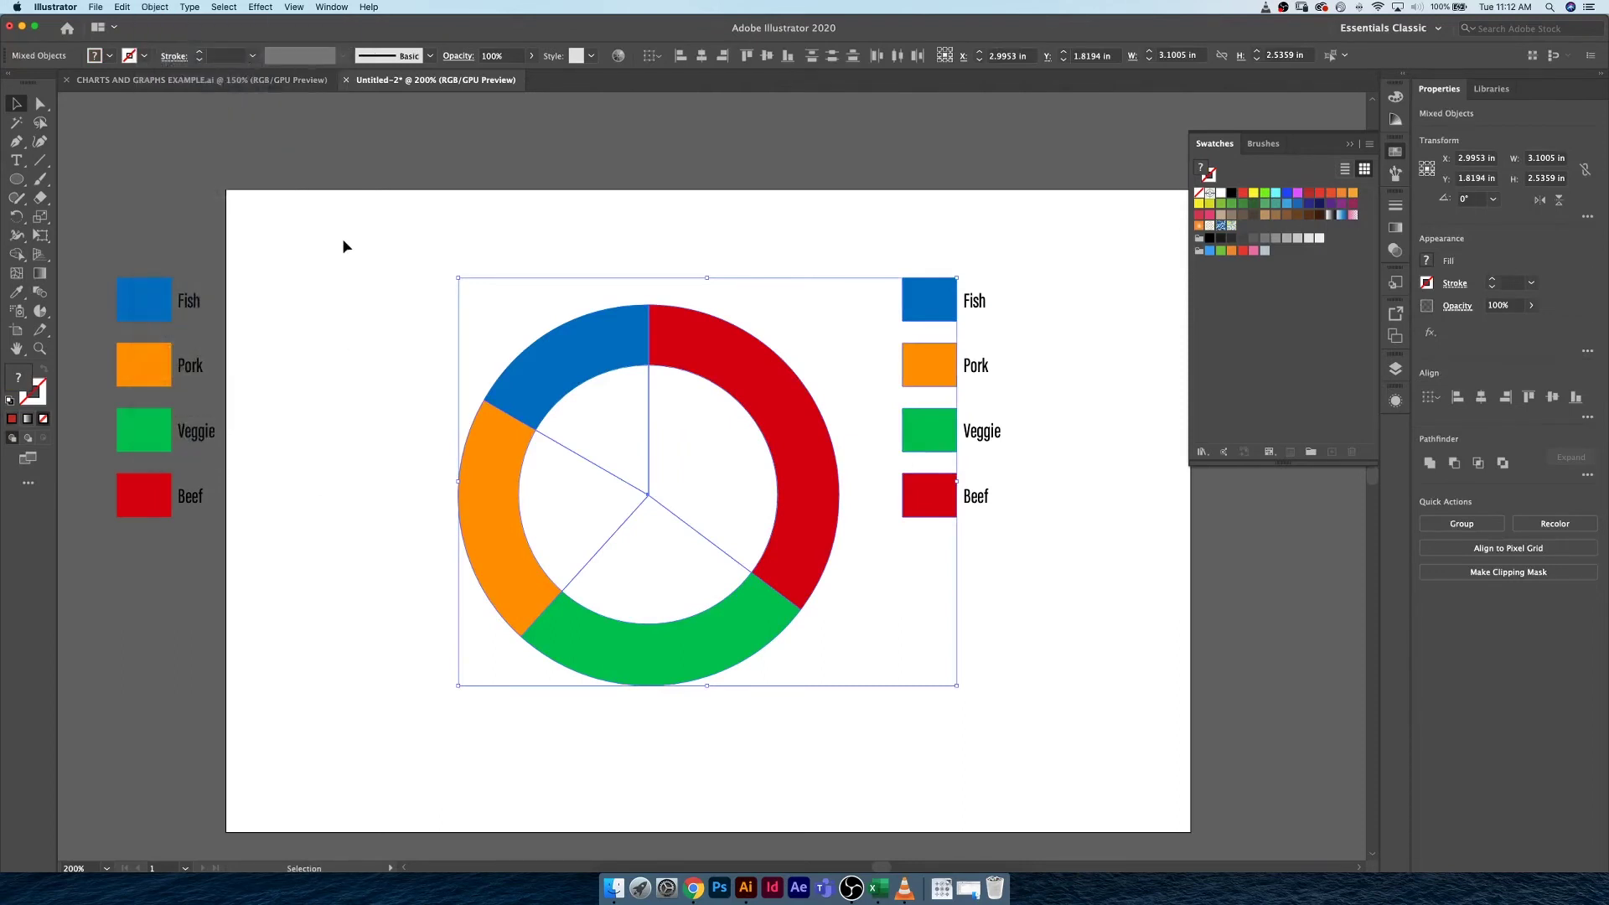
key("super")
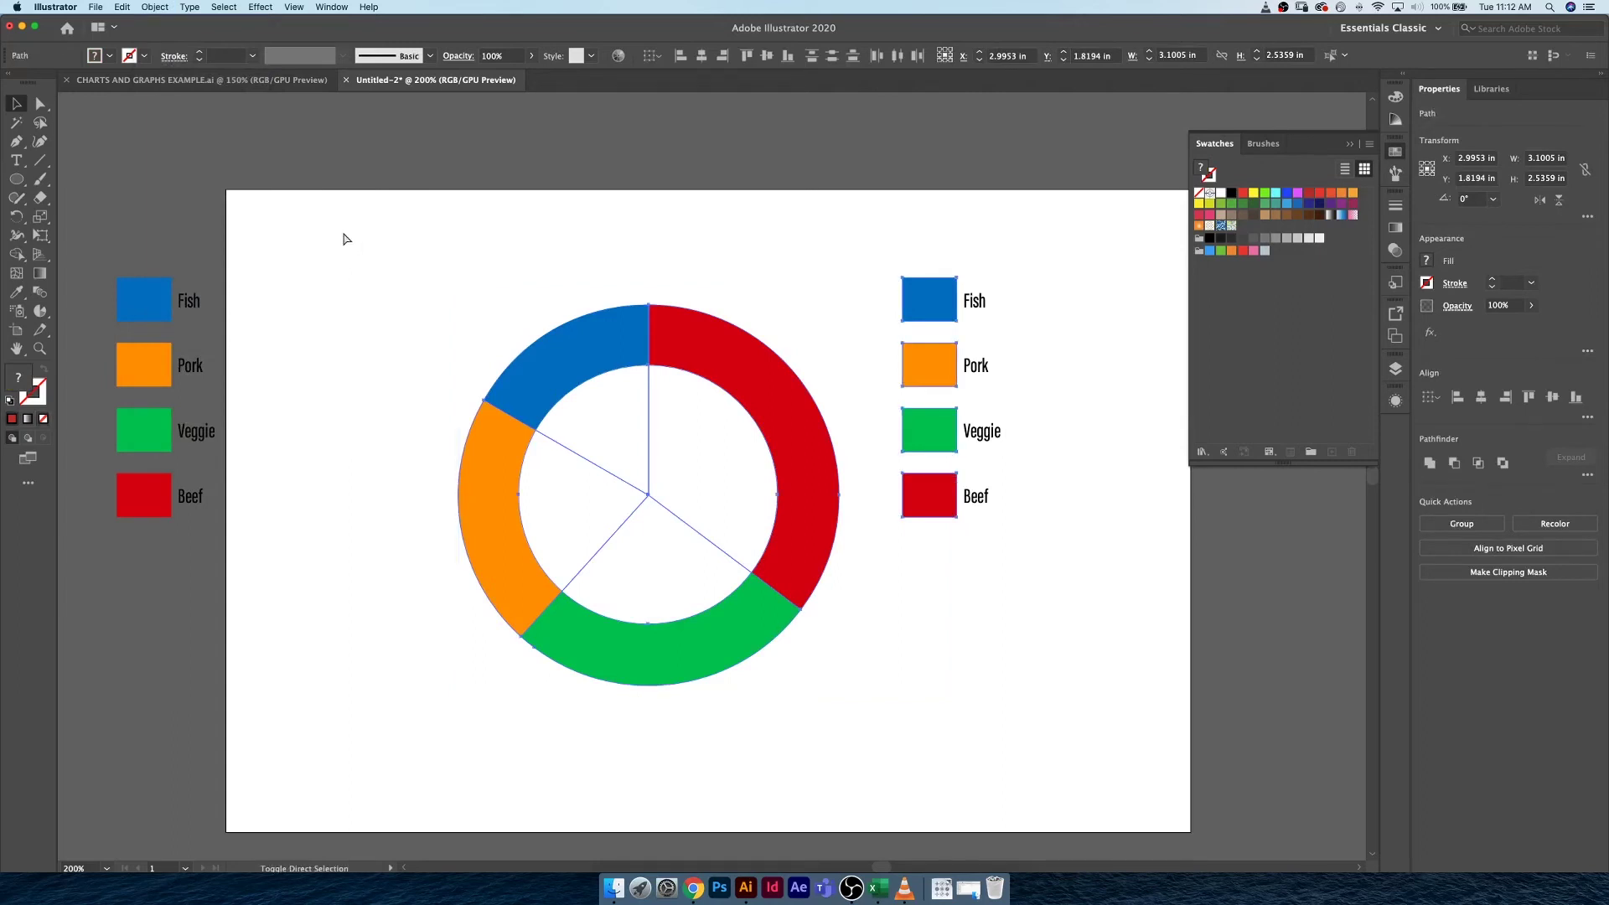
left_click(395, 235)
left_click(574, 364)
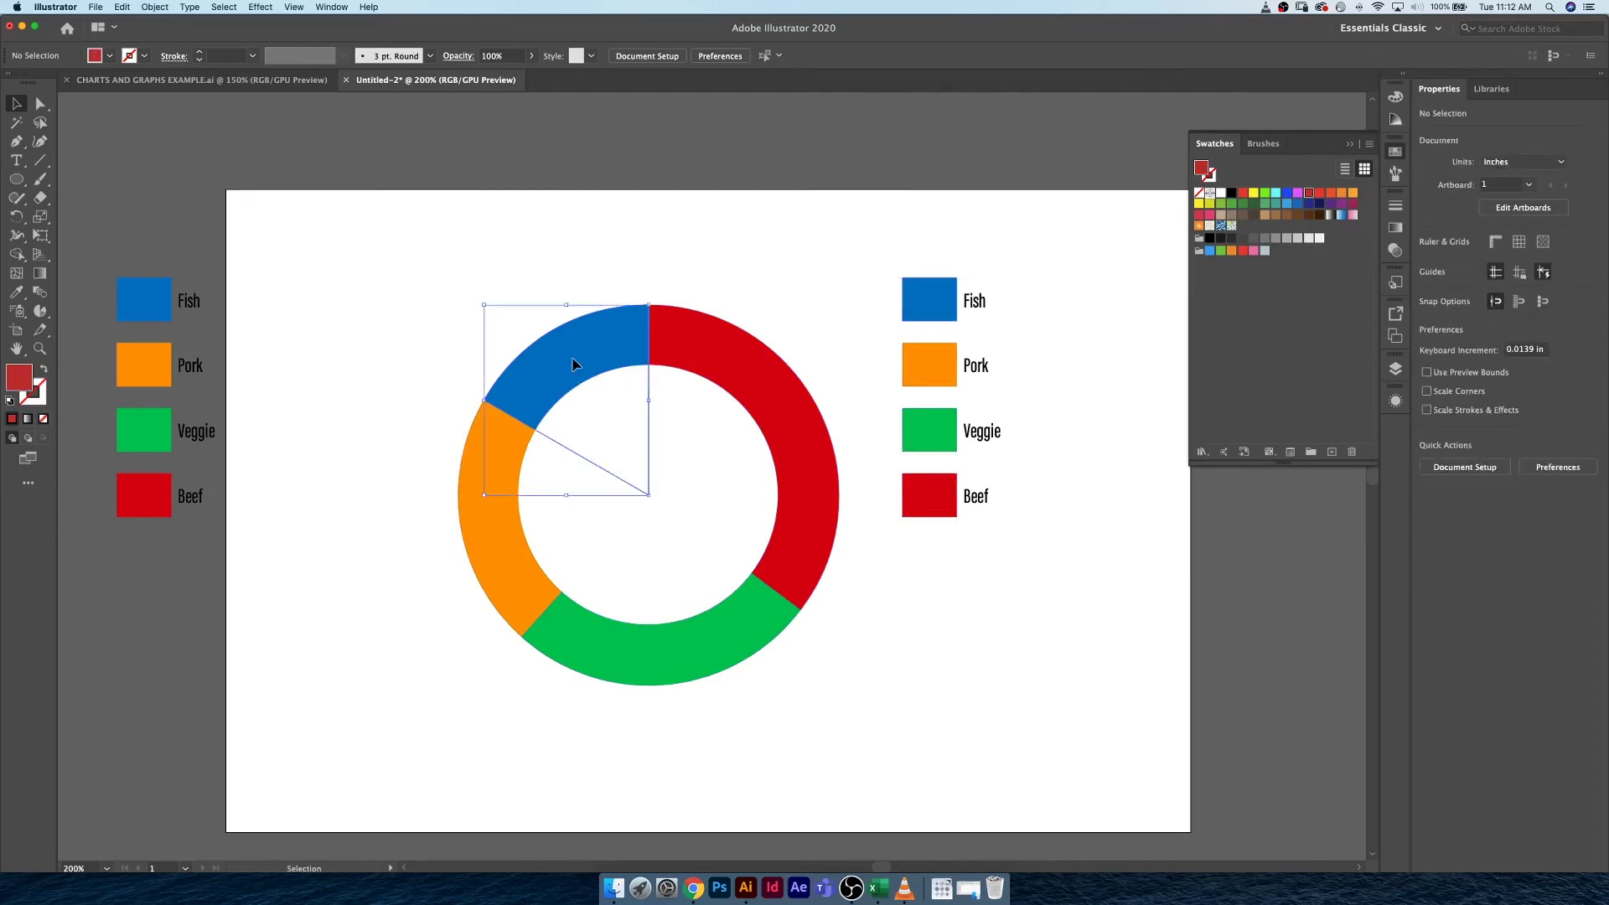
left_click_drag(578, 363, 487, 271)
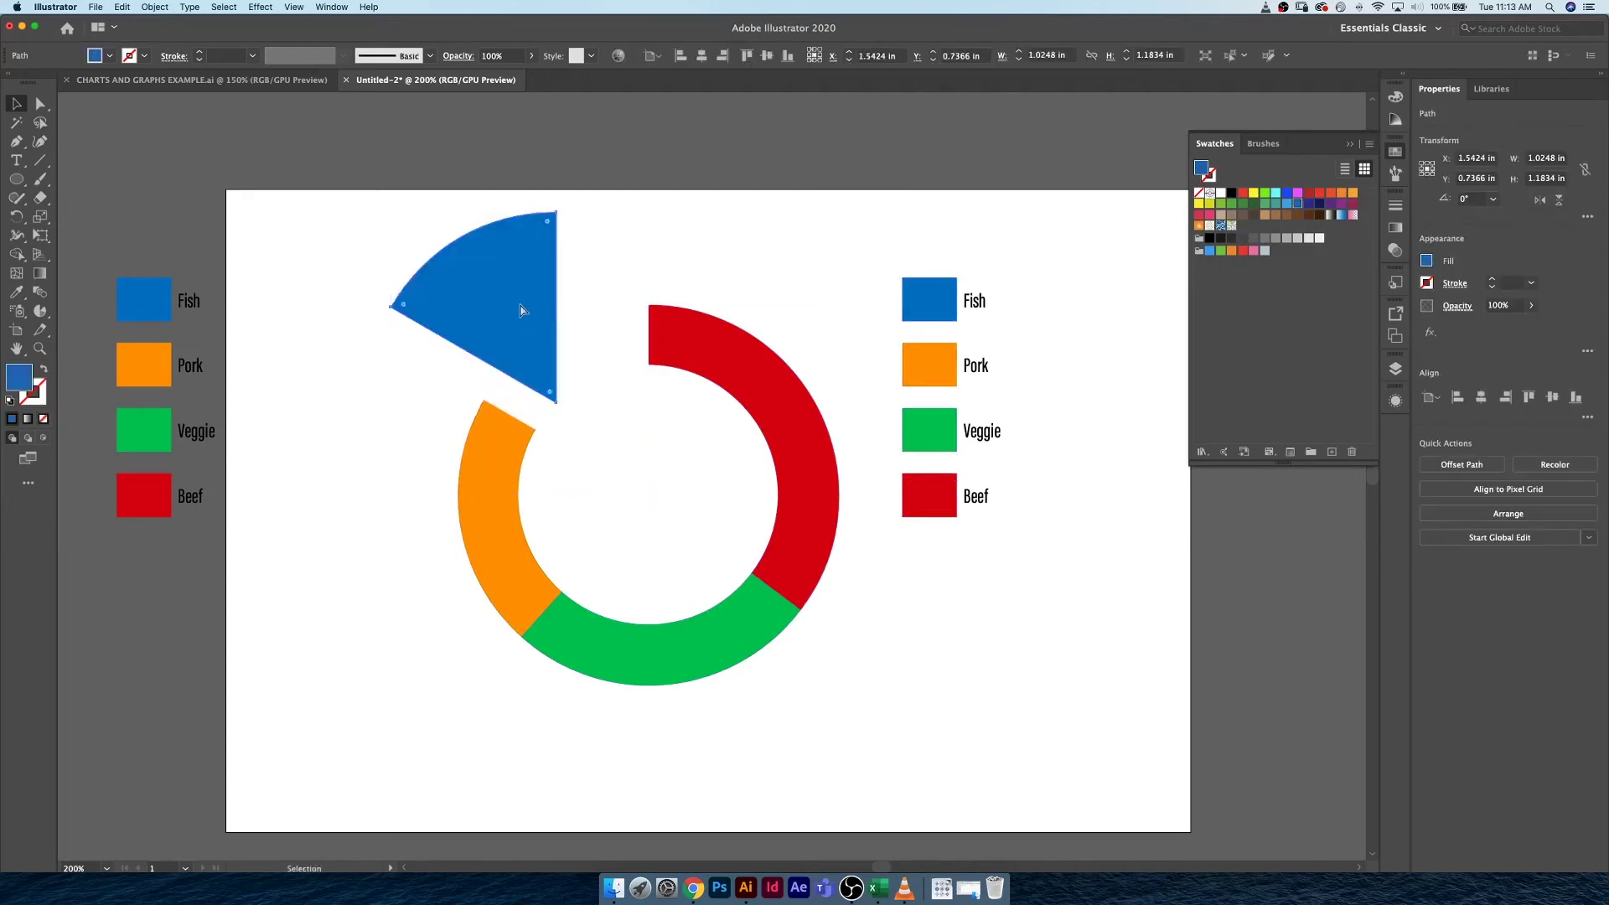
key("super+z")
left_click(721, 495)
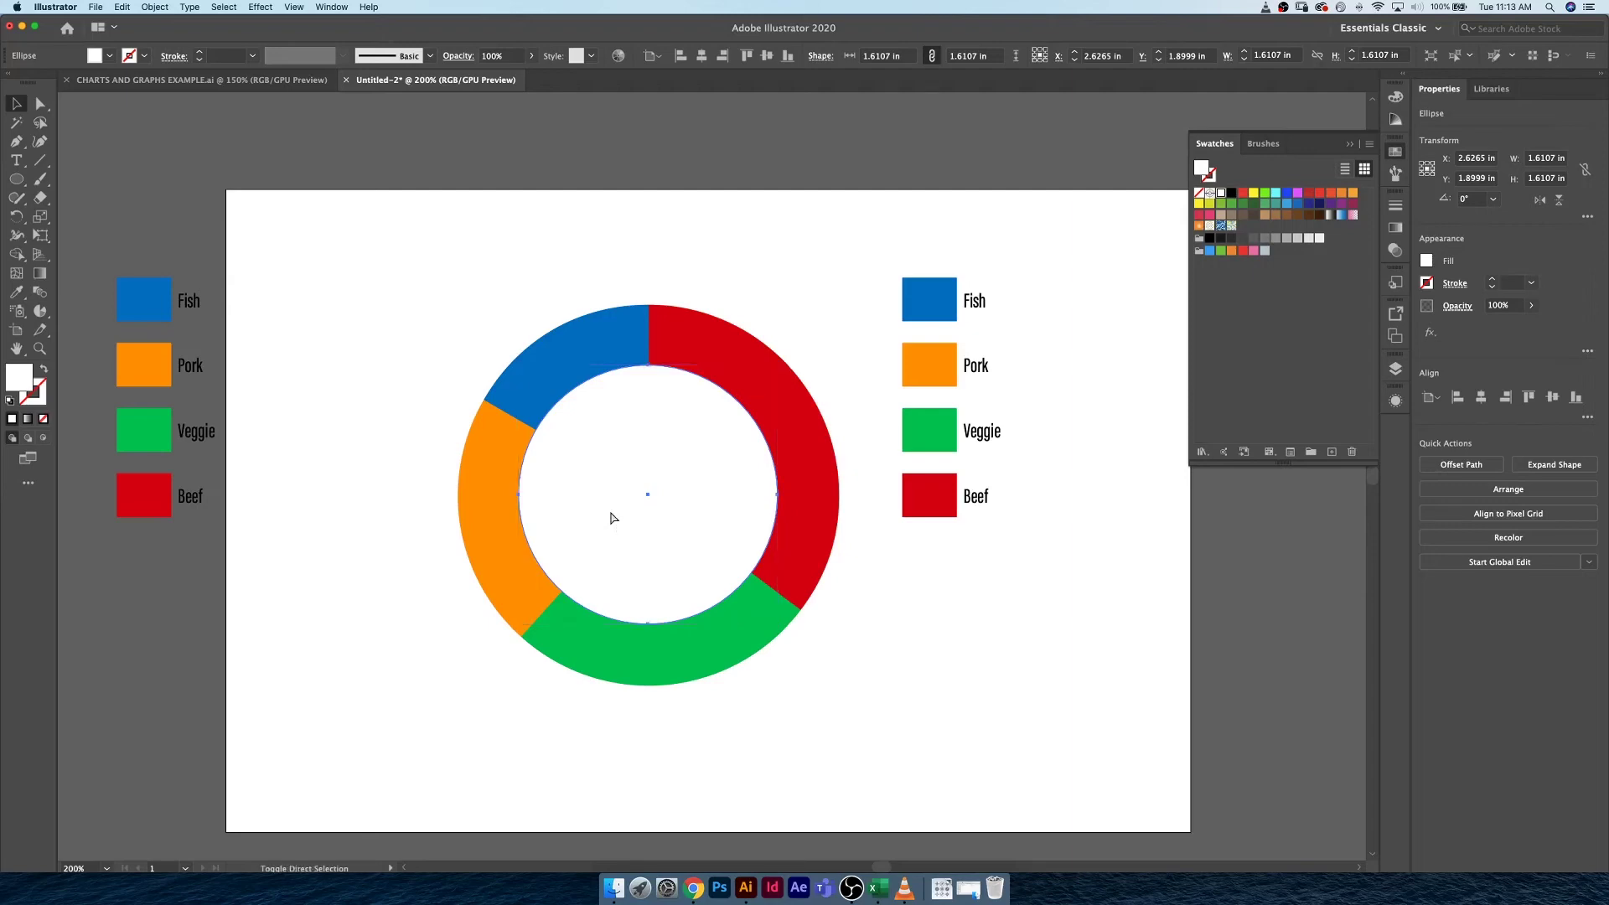
- Turn on the transparency grid with Shift+Cmd+D, then reselect all the donut pieces
key("super+shift+d")
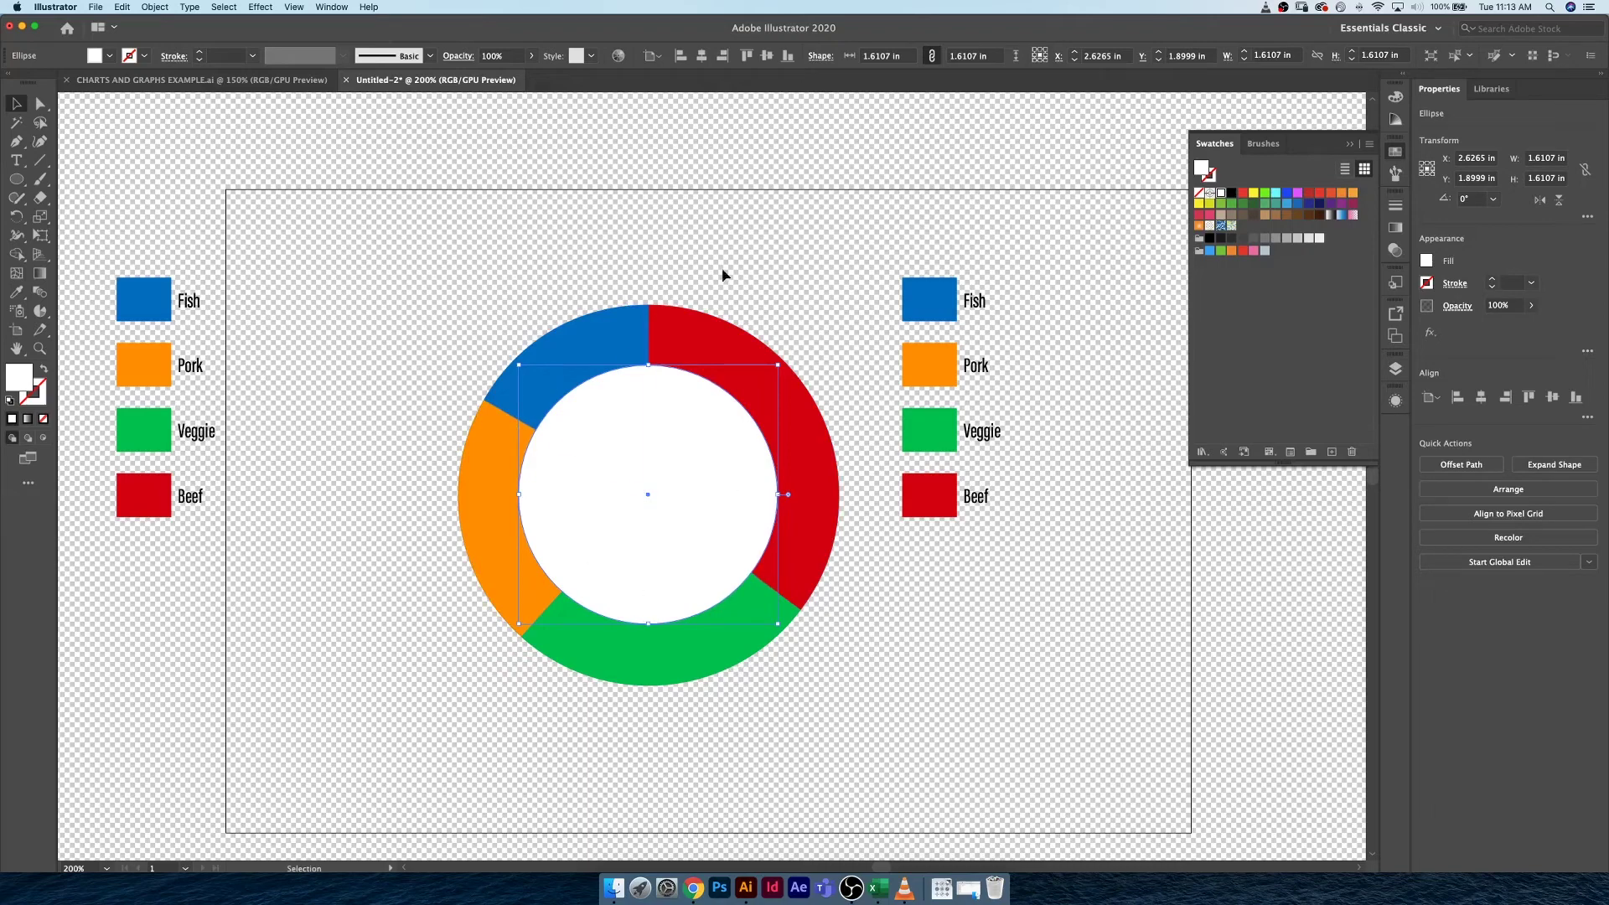
left_click(742, 283)
key("super+a")
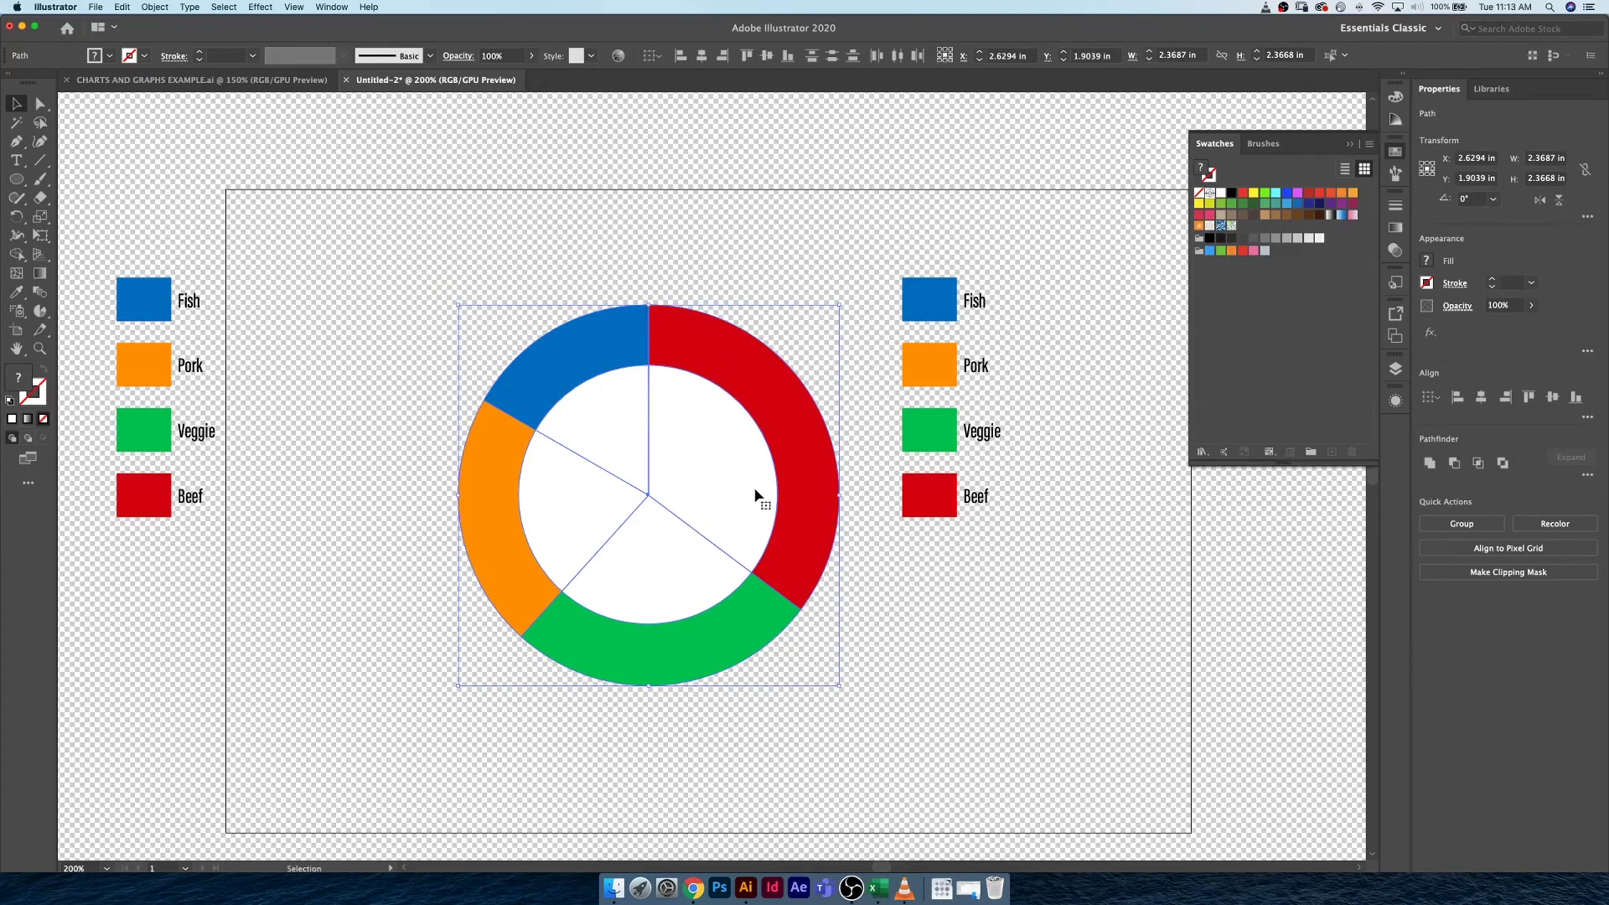
- Divide the ring and centre with the Pathfinder panel, then ungroup the divided pieces
left_click(332, 7)
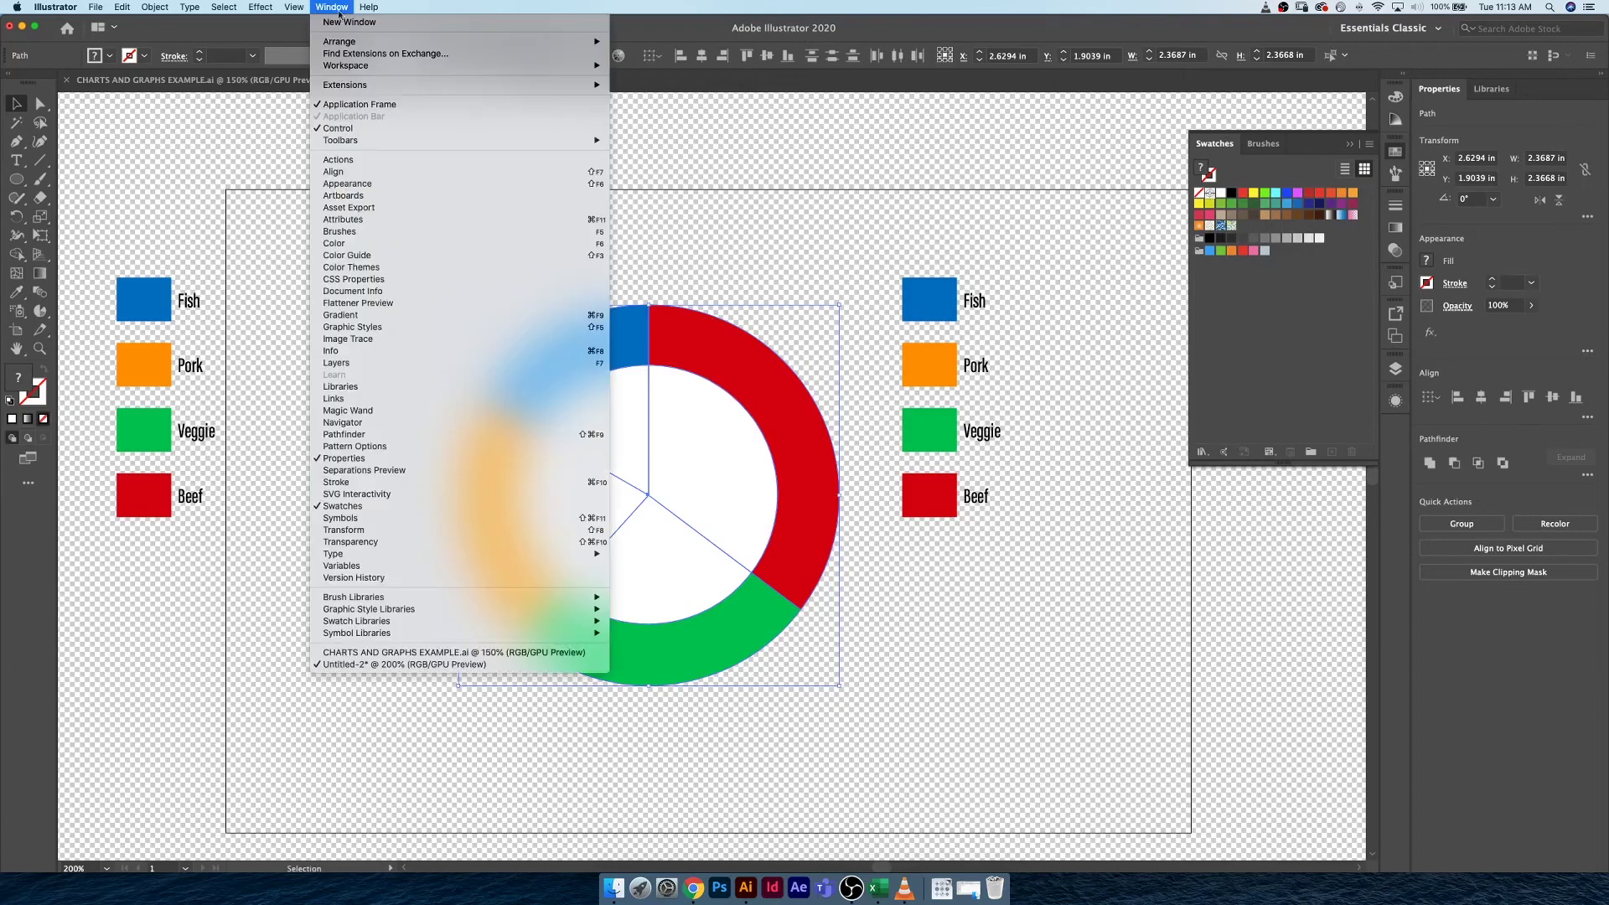
left_click(384, 434)
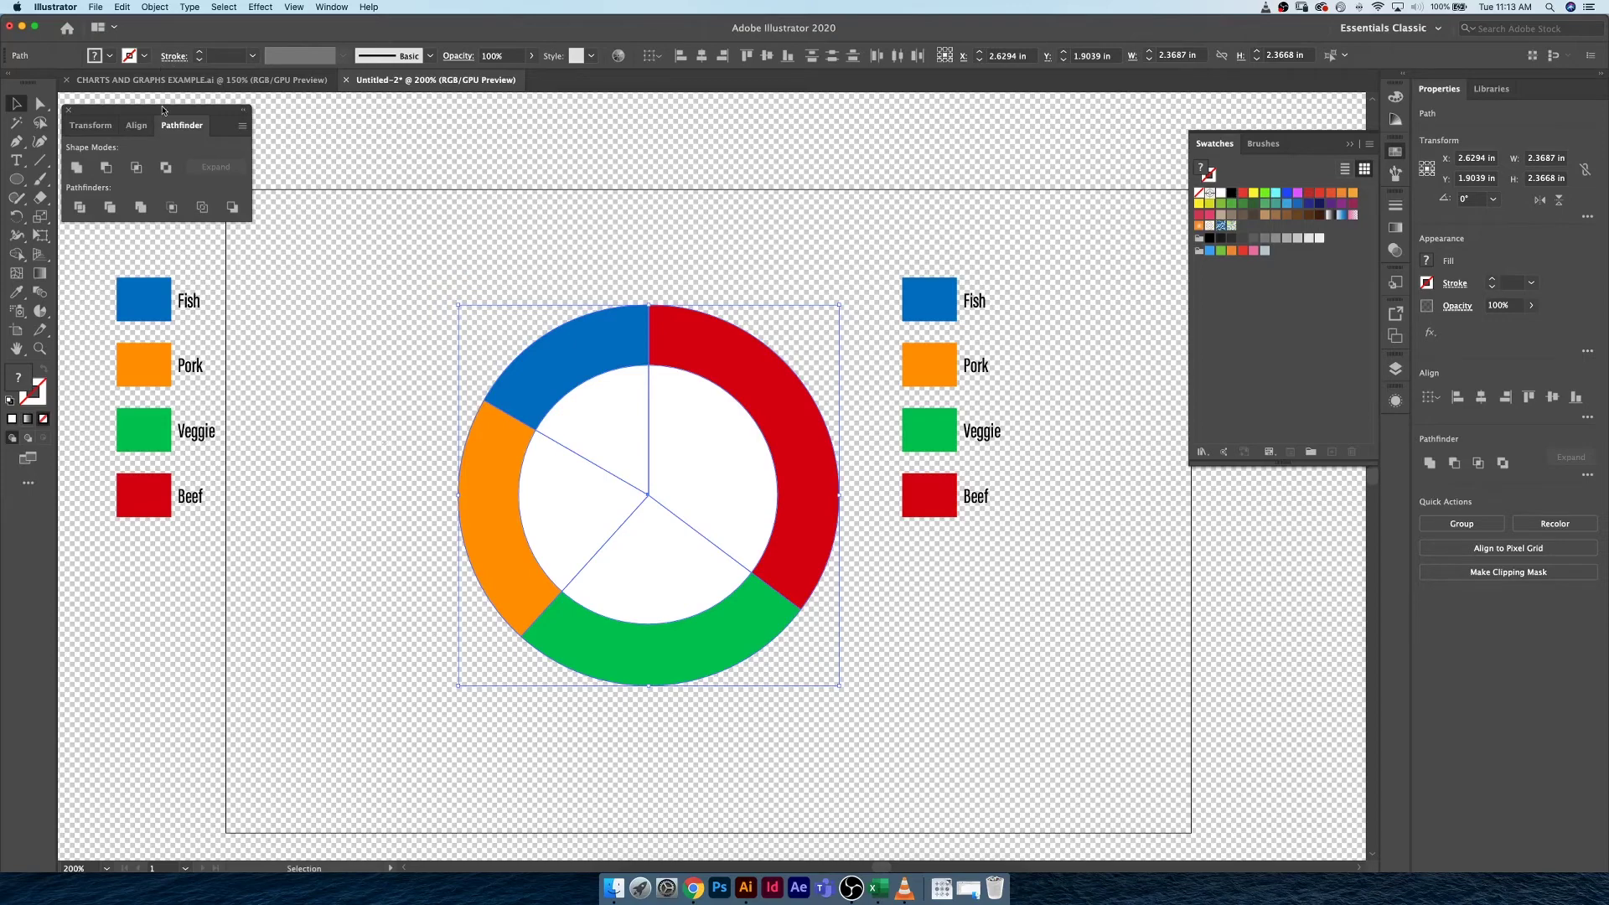
left_click_drag(162, 113, 550, 173)
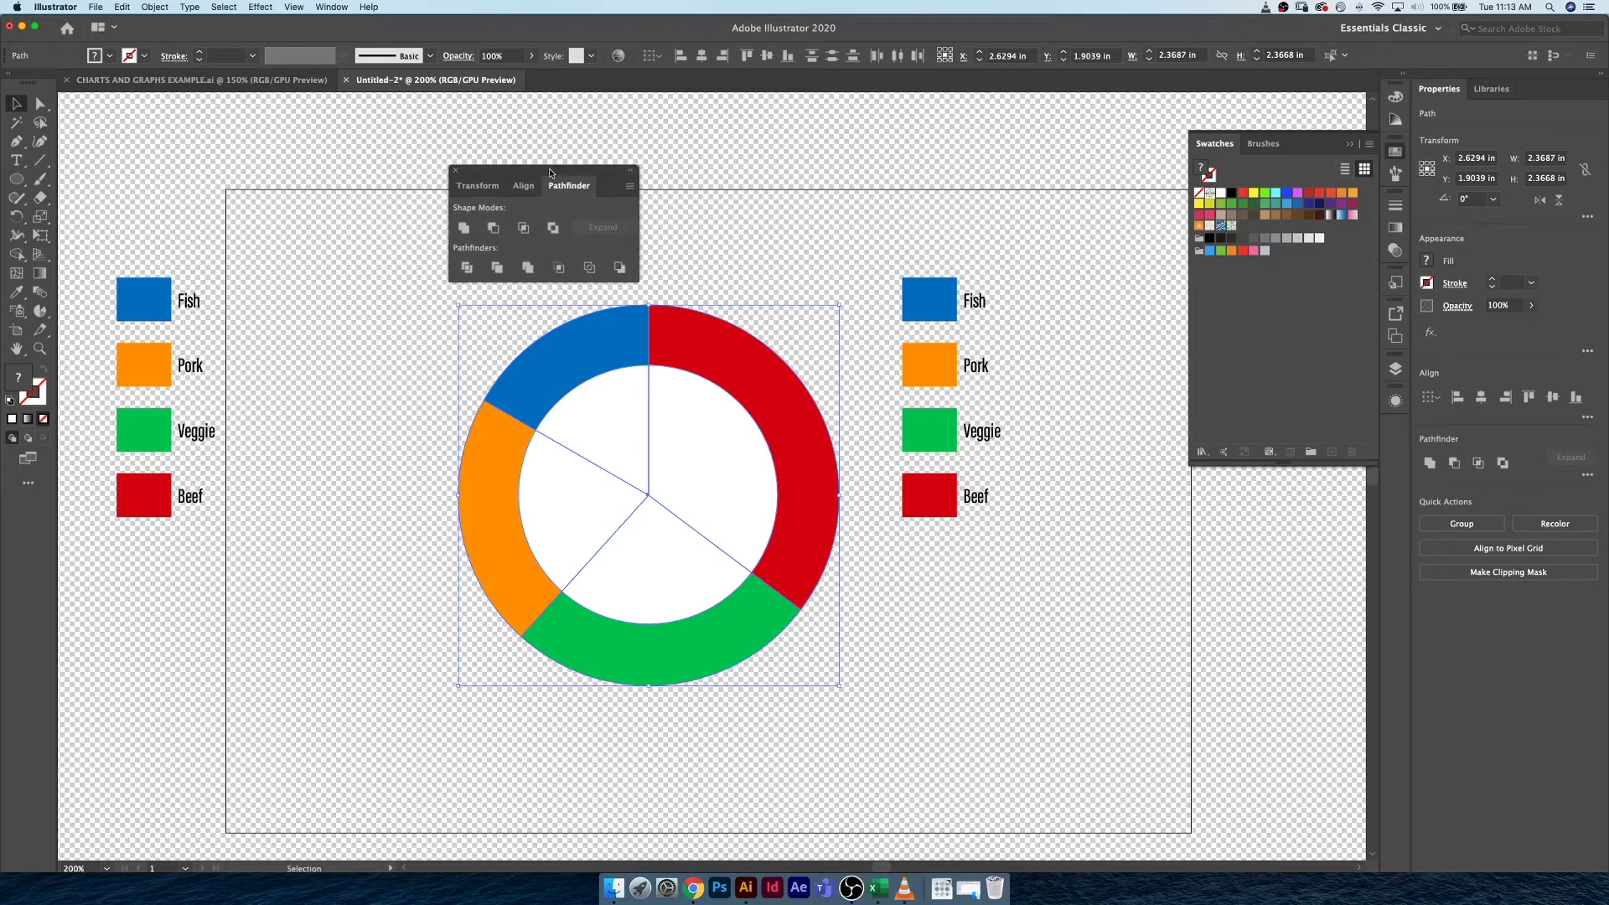
left_click(466, 269)
right_click(601, 403)
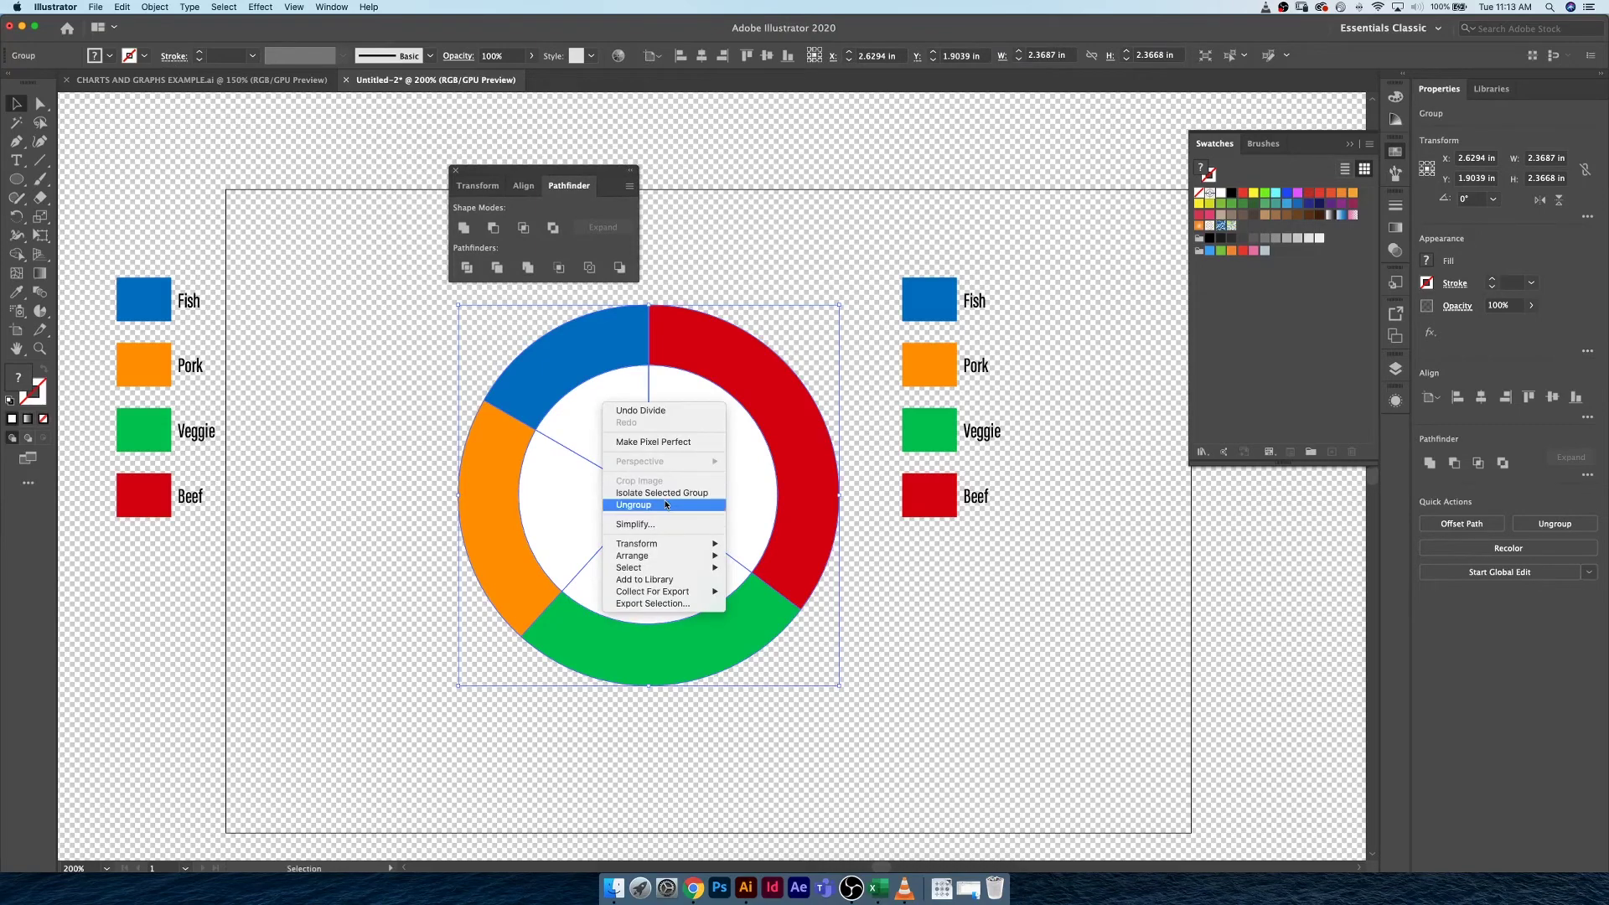
left_click(634, 504)
- Delete the four white centre wedges, then undo to bring them back
left_click(386, 466)
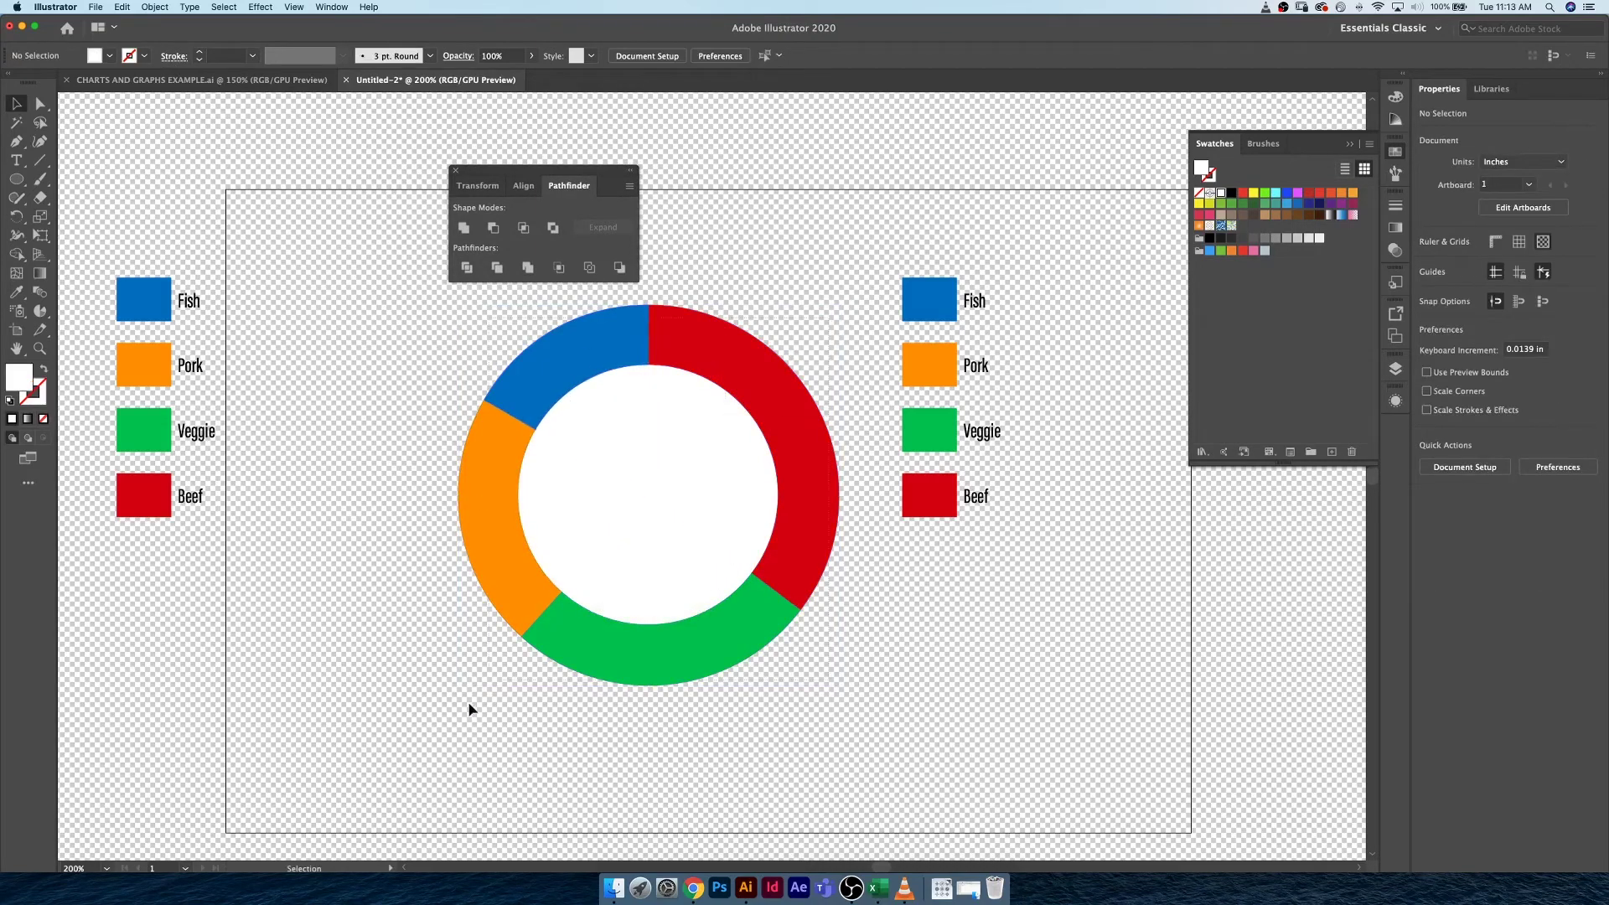
left_click(537, 566)
left_click(330, 450)
left_click(588, 429)
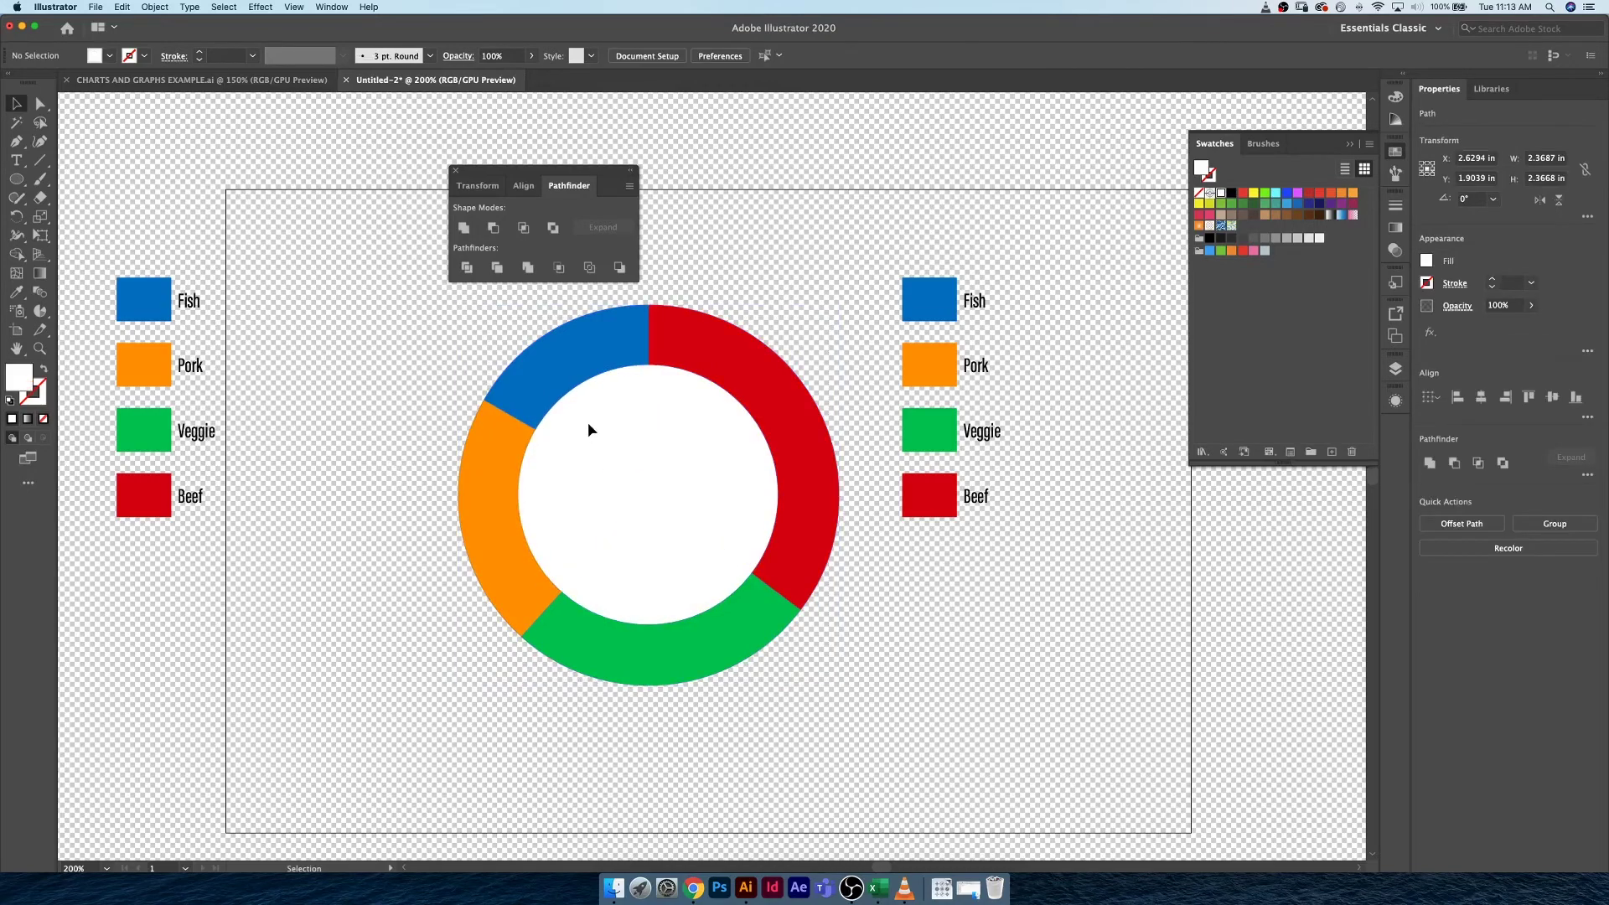
key("Delete")
left_click(675, 557)
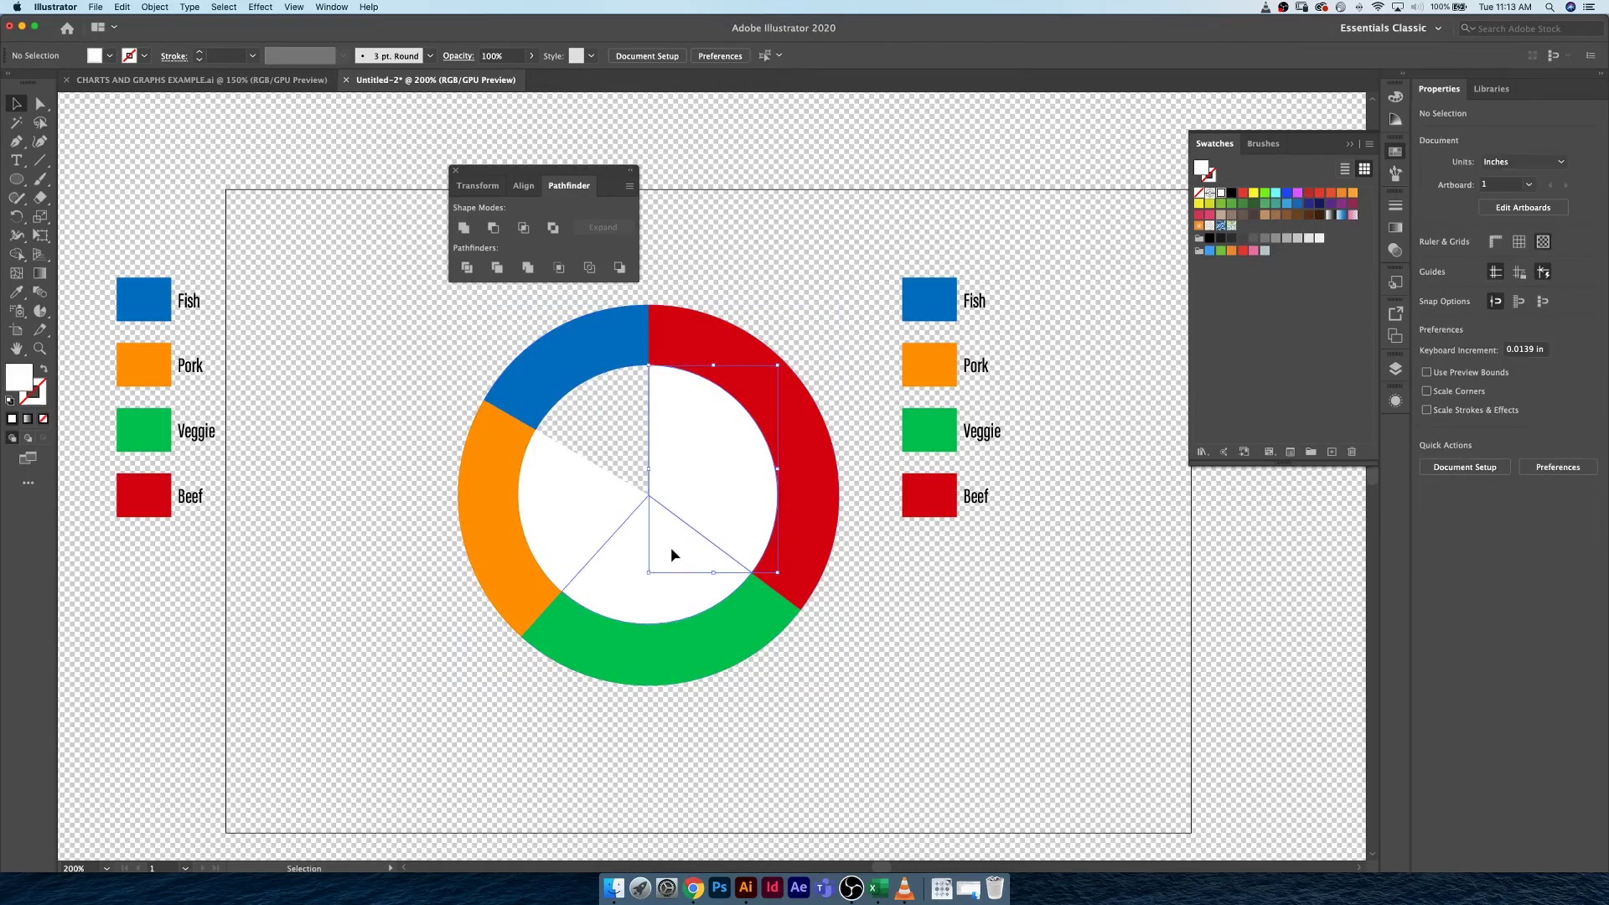
key("Delete")
left_click(592, 503)
key("Delete")
left_click(600, 493)
key("Delete")
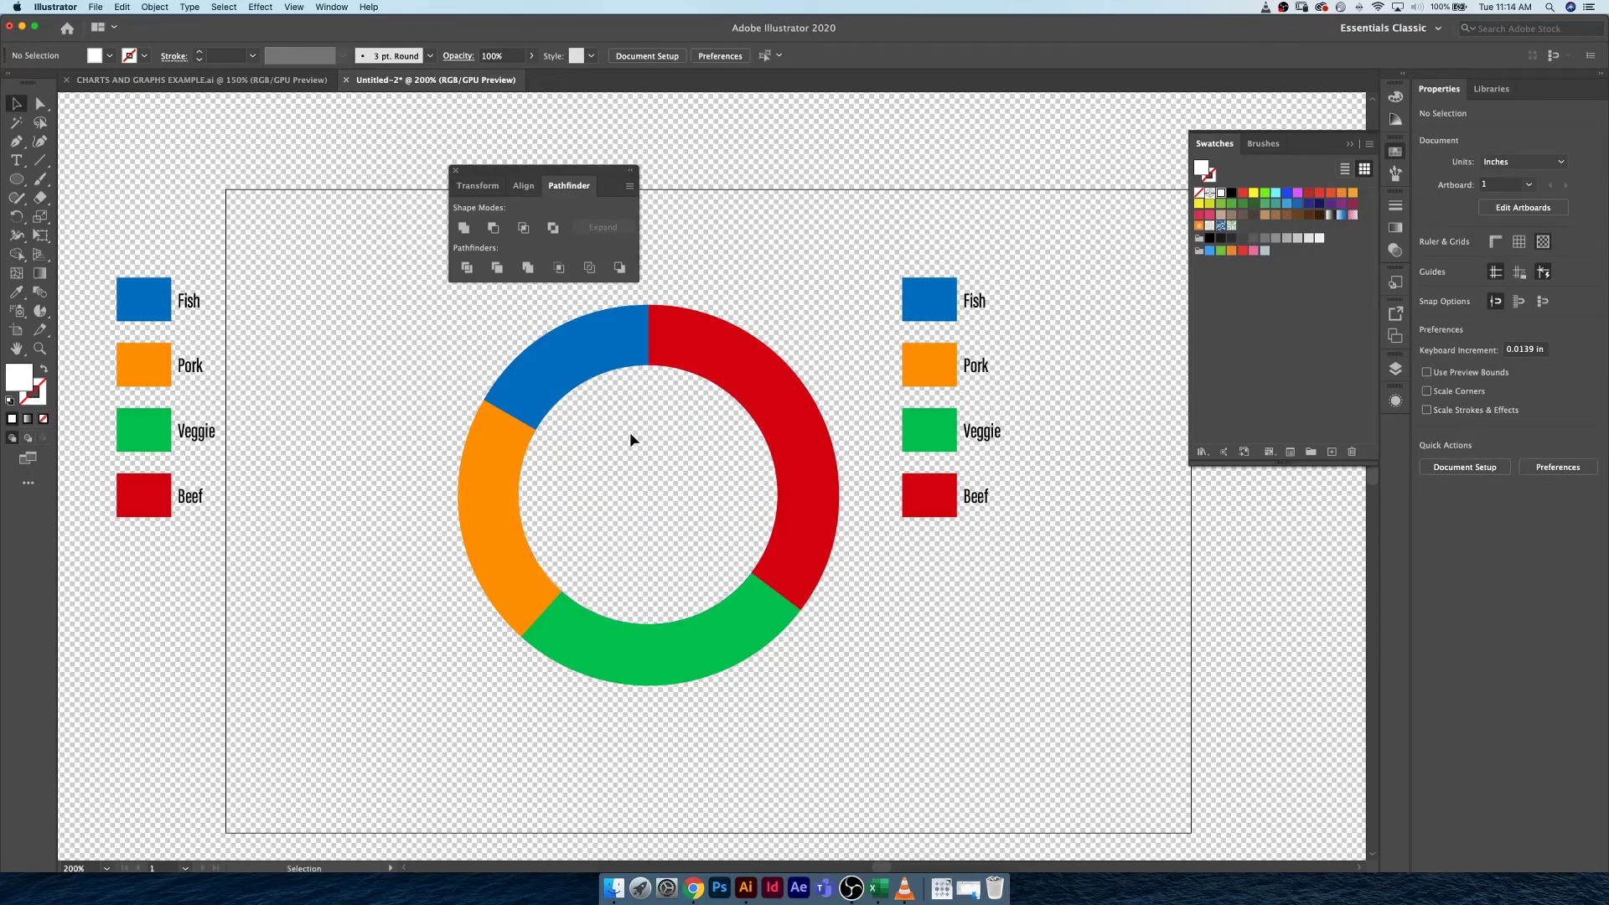
key("super+z")
key("super+z")
key("super+z")
key("super+z")
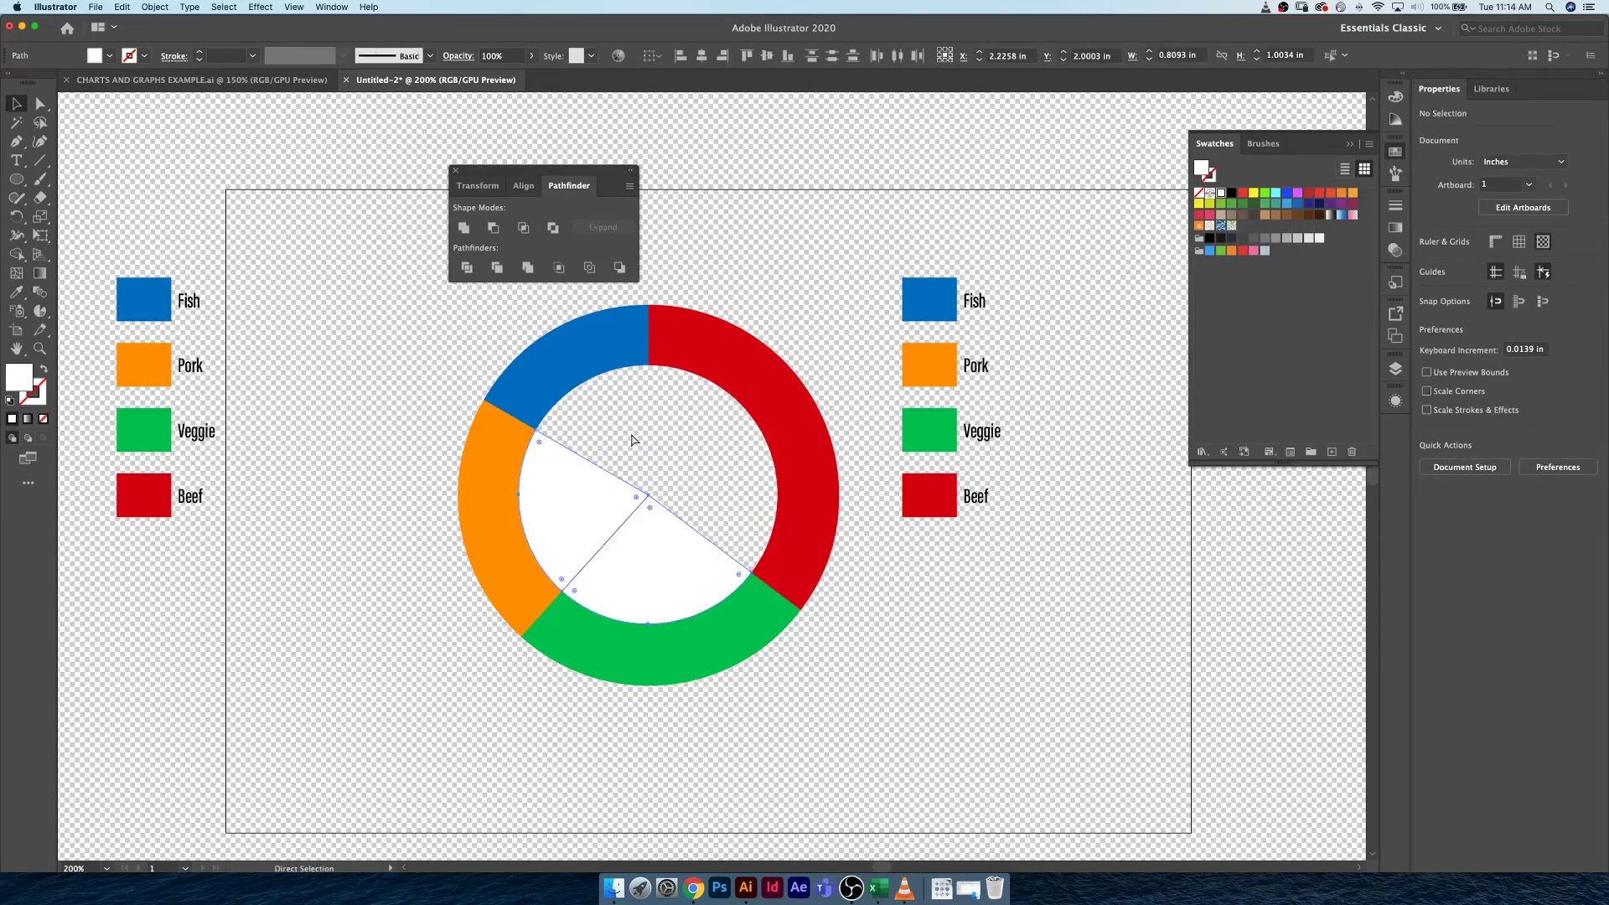
- Undo back to the undivided ring with a white centre, then marquee-select the white centre slices
key("super+z")
key("super+z")
key("super+z")
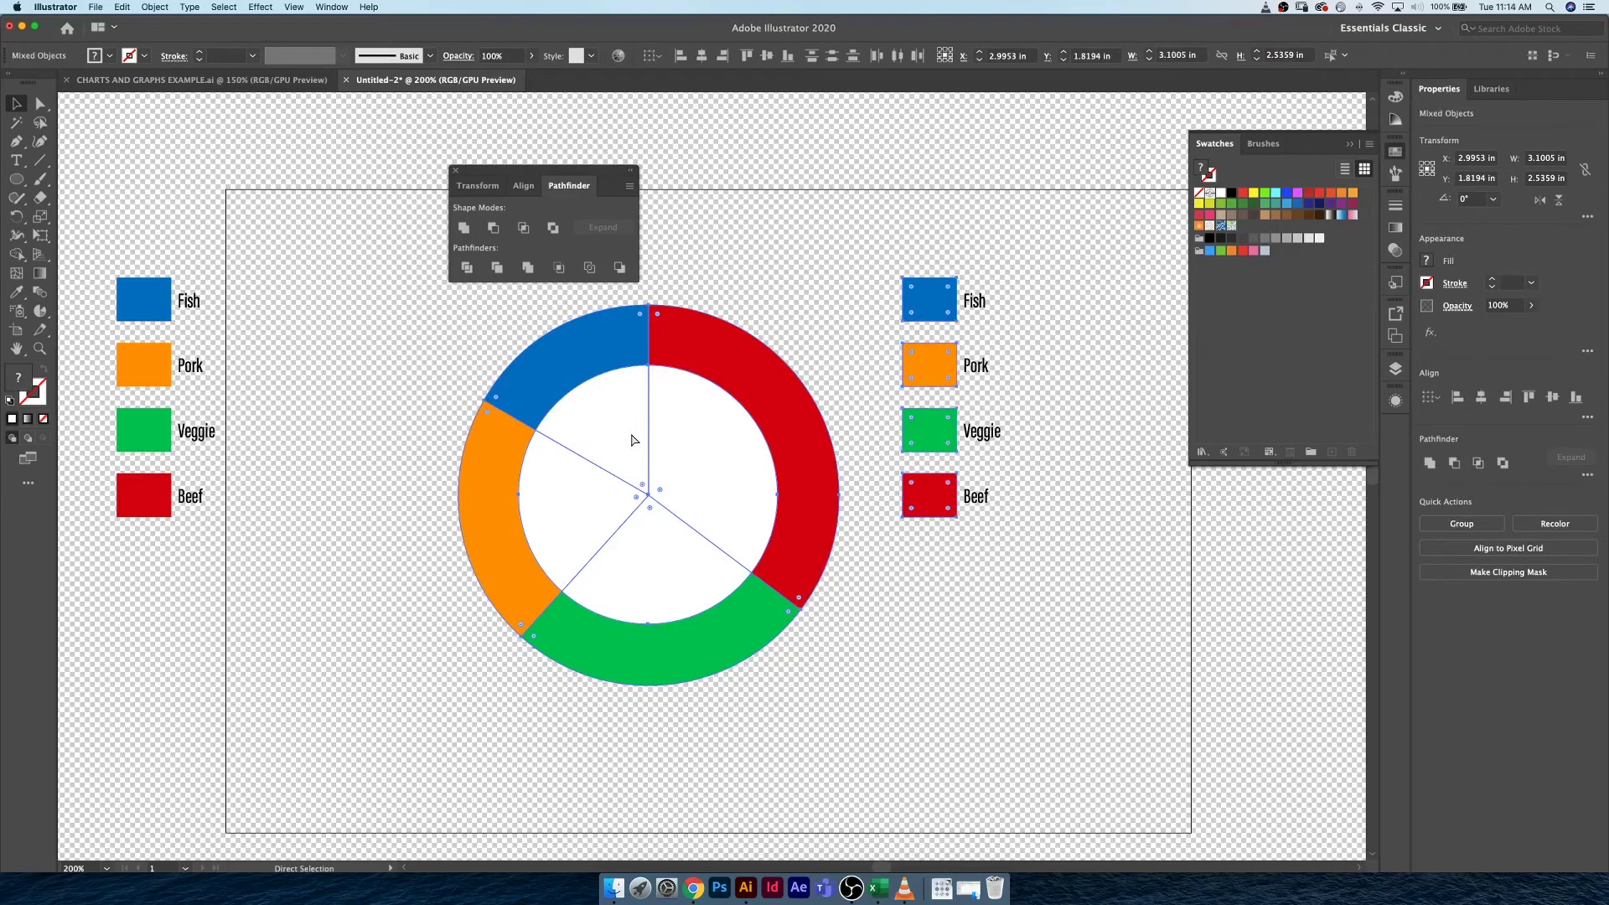
key("super+z")
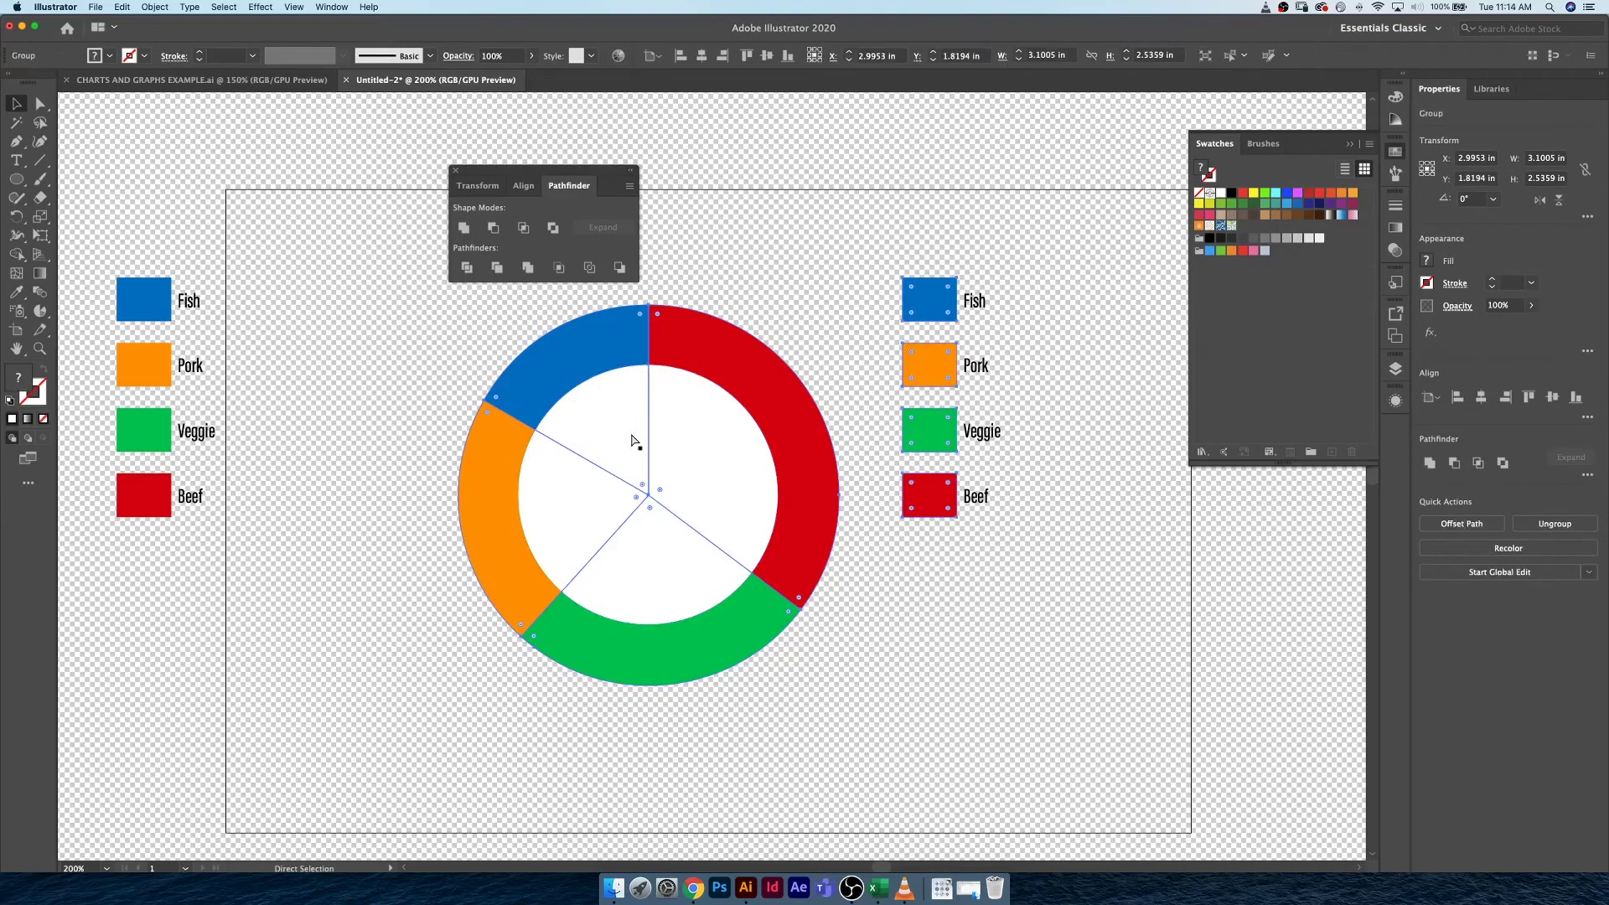
left_click(830, 682)
left_click(686, 467)
key("super+z")
key("super+z")
key("super+z")
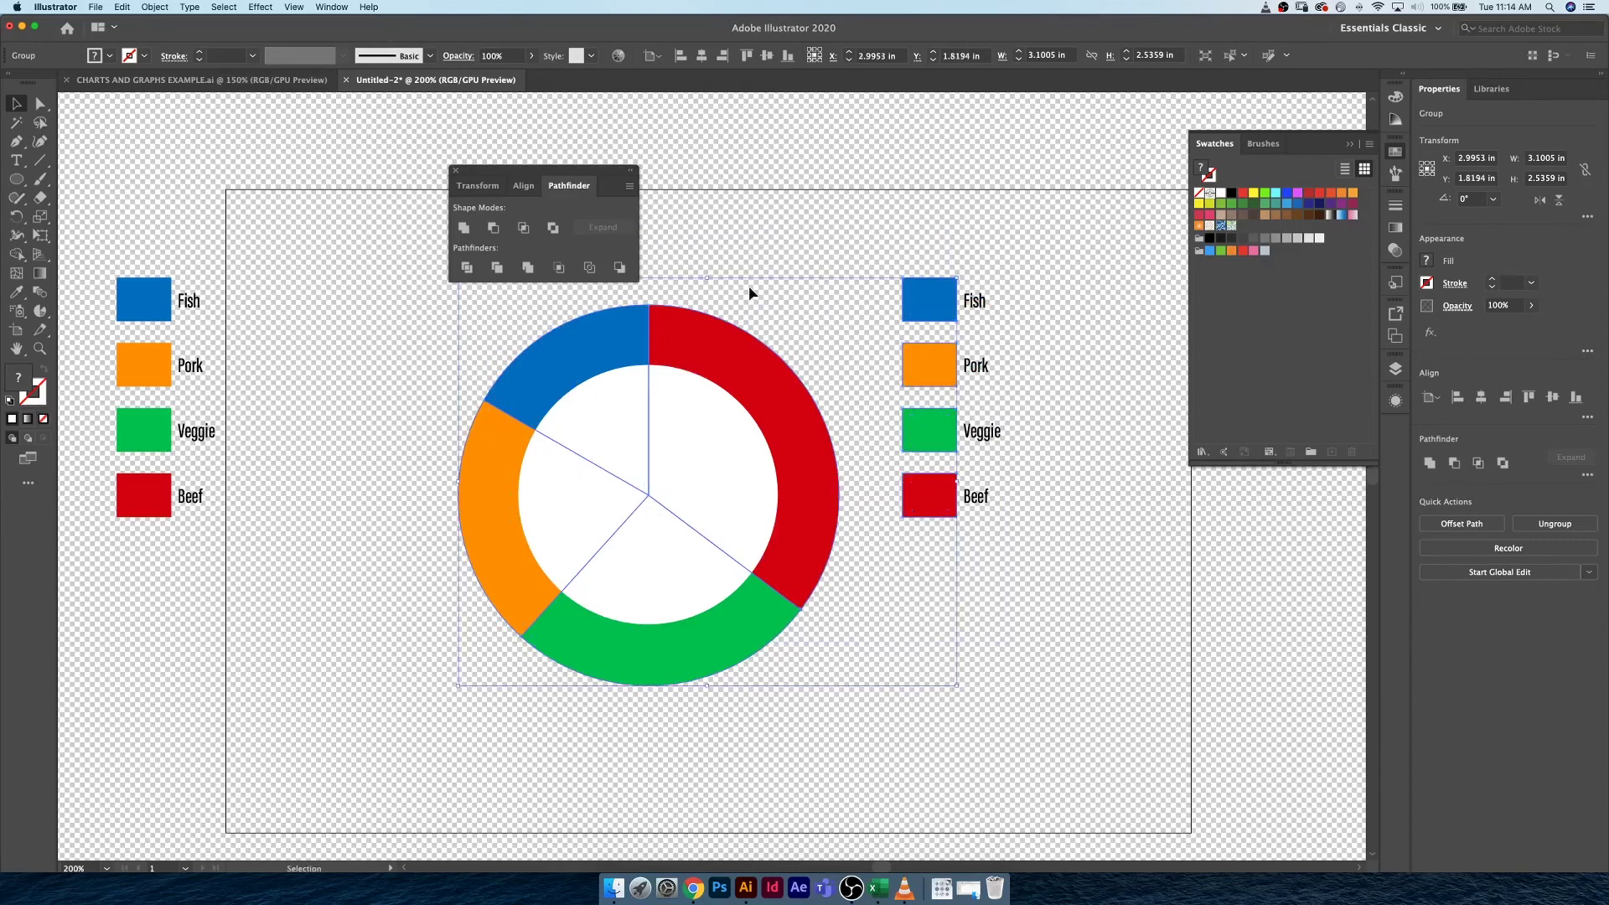
key("super+z")
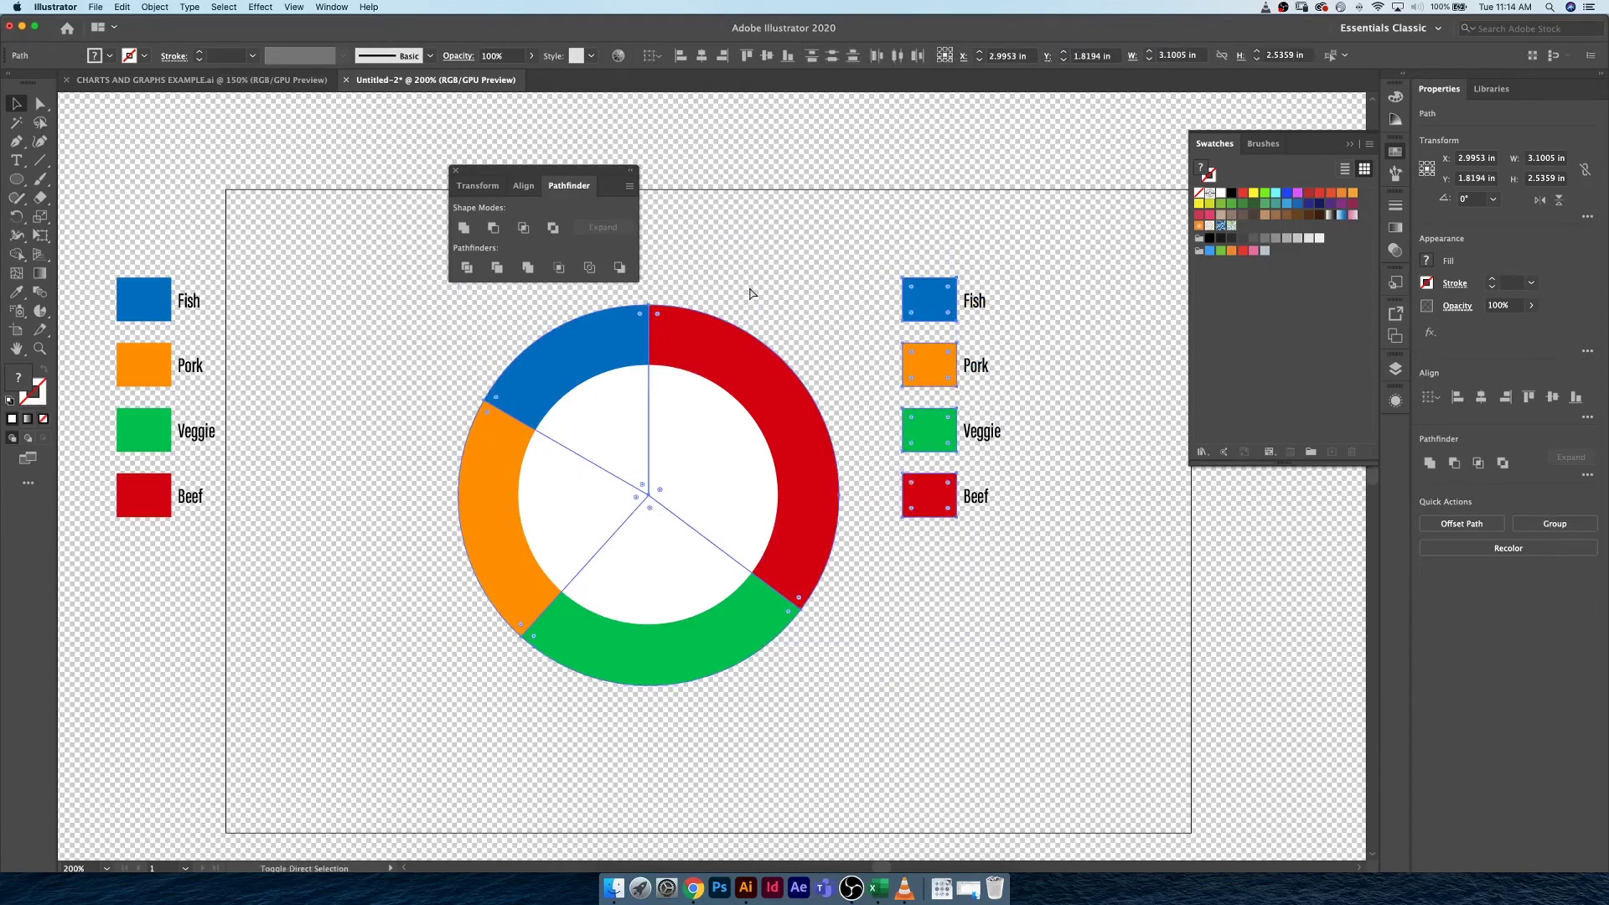
left_click_drag(745, 367, 797, 306)
key("super+z")
left_click(775, 323)
left_click_drag(460, 715, 495, 696)
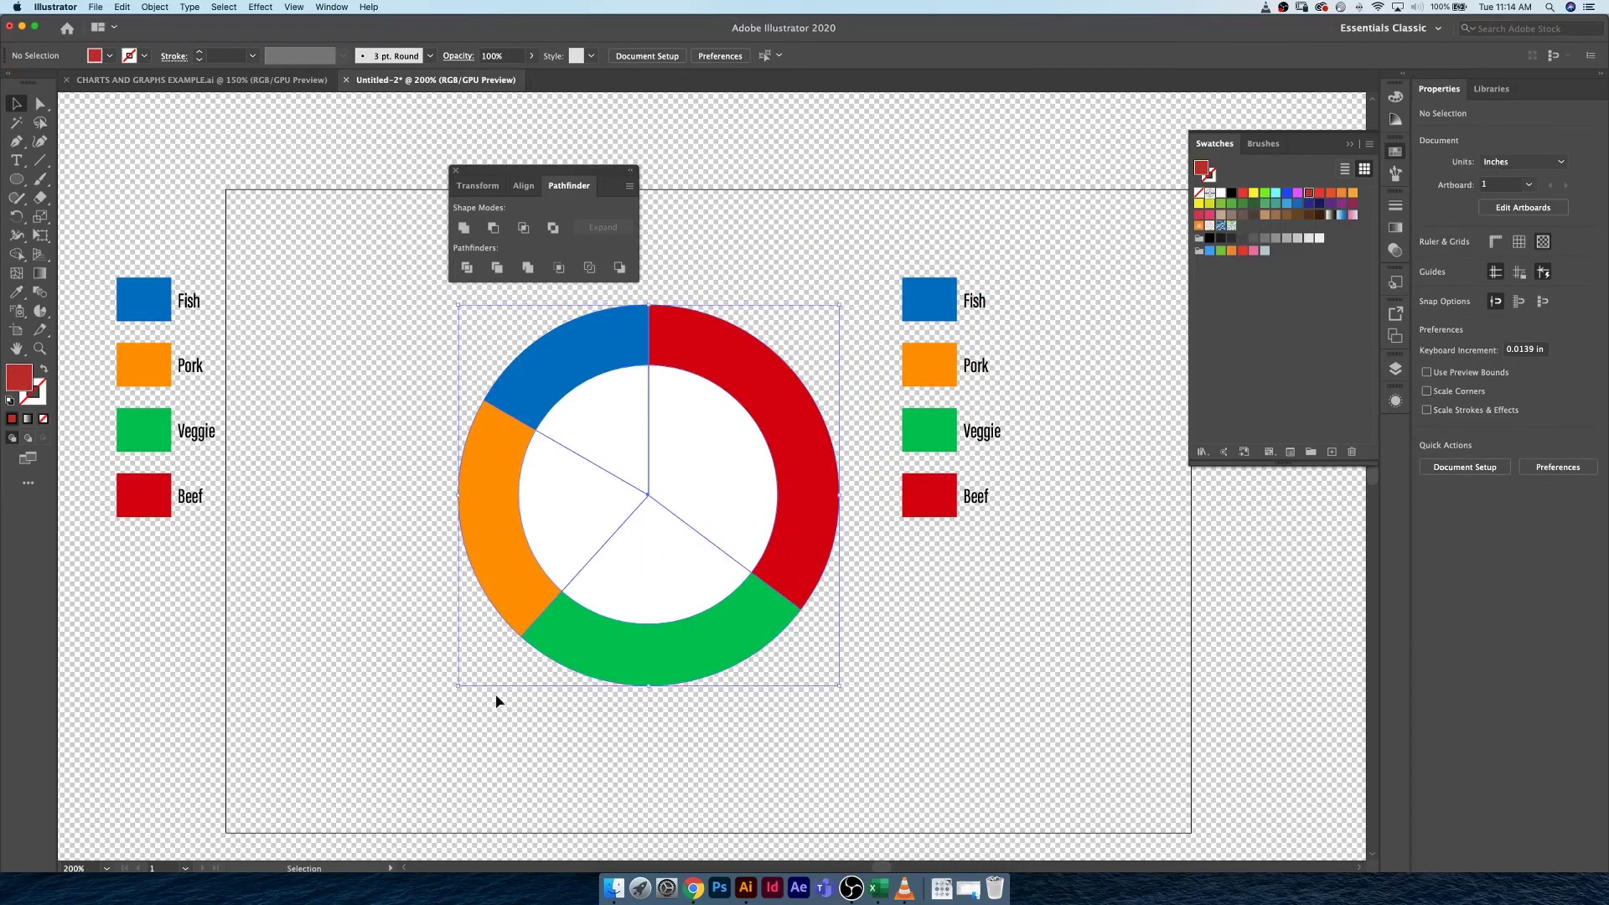
- Merge the three inner white wedges into one circle with Shape Builder and delete it
left_click(17, 255)
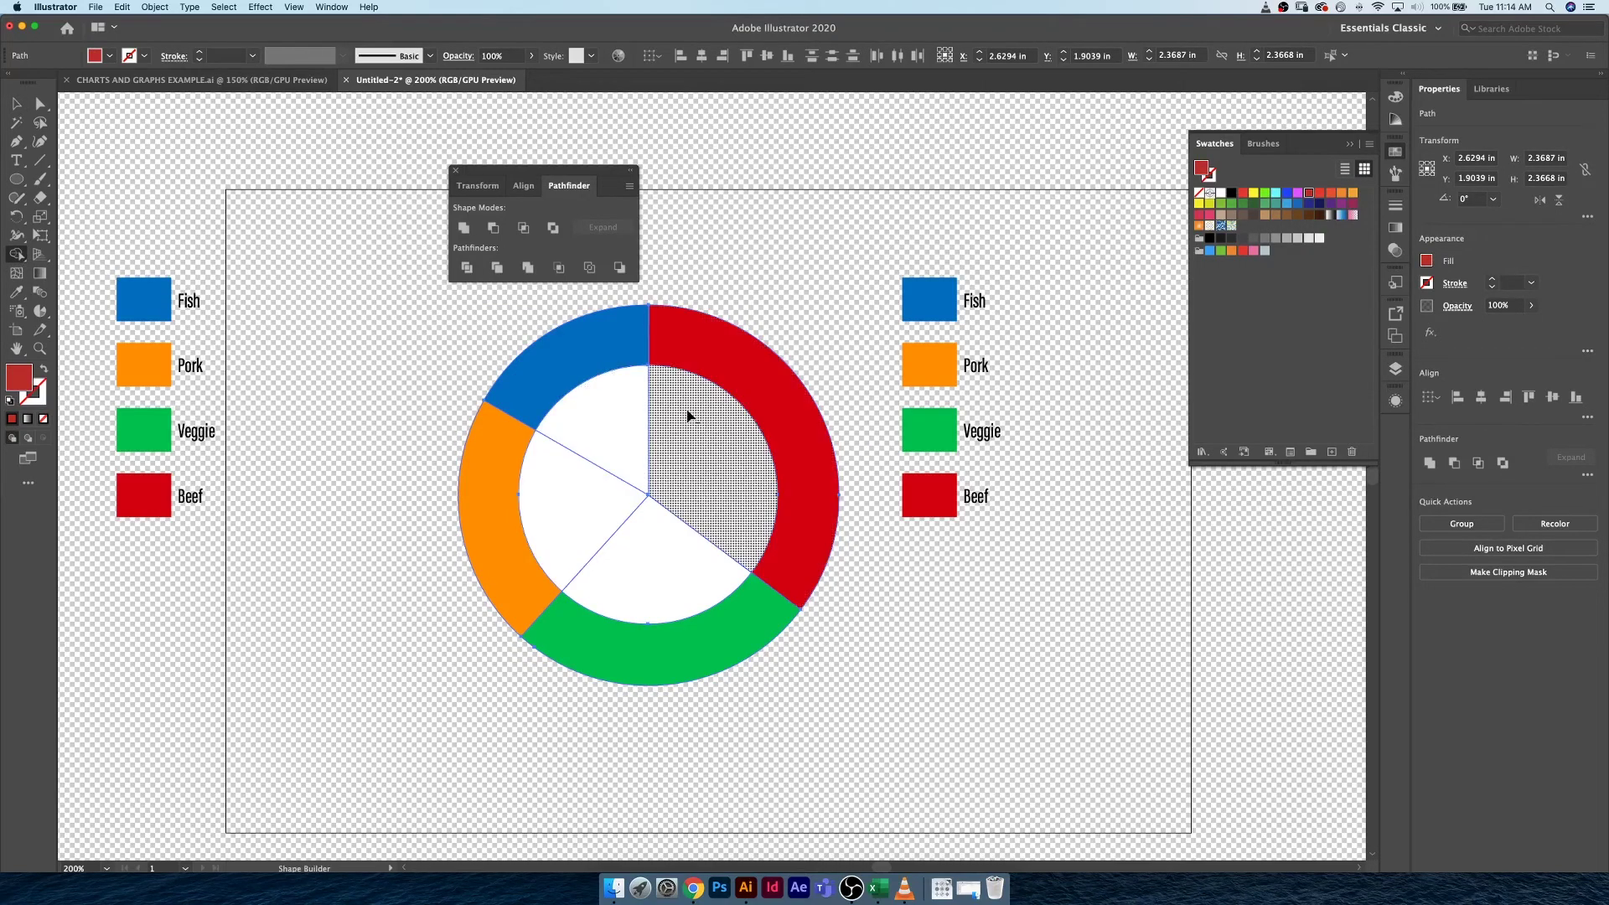
mouse_move(693, 424)
left_mouse_down()
mouse_move(595, 434)
mouse_move(578, 478)
mouse_move(592, 530)
mouse_move(682, 546)
mouse_move(688, 505)
left_mouse_up()
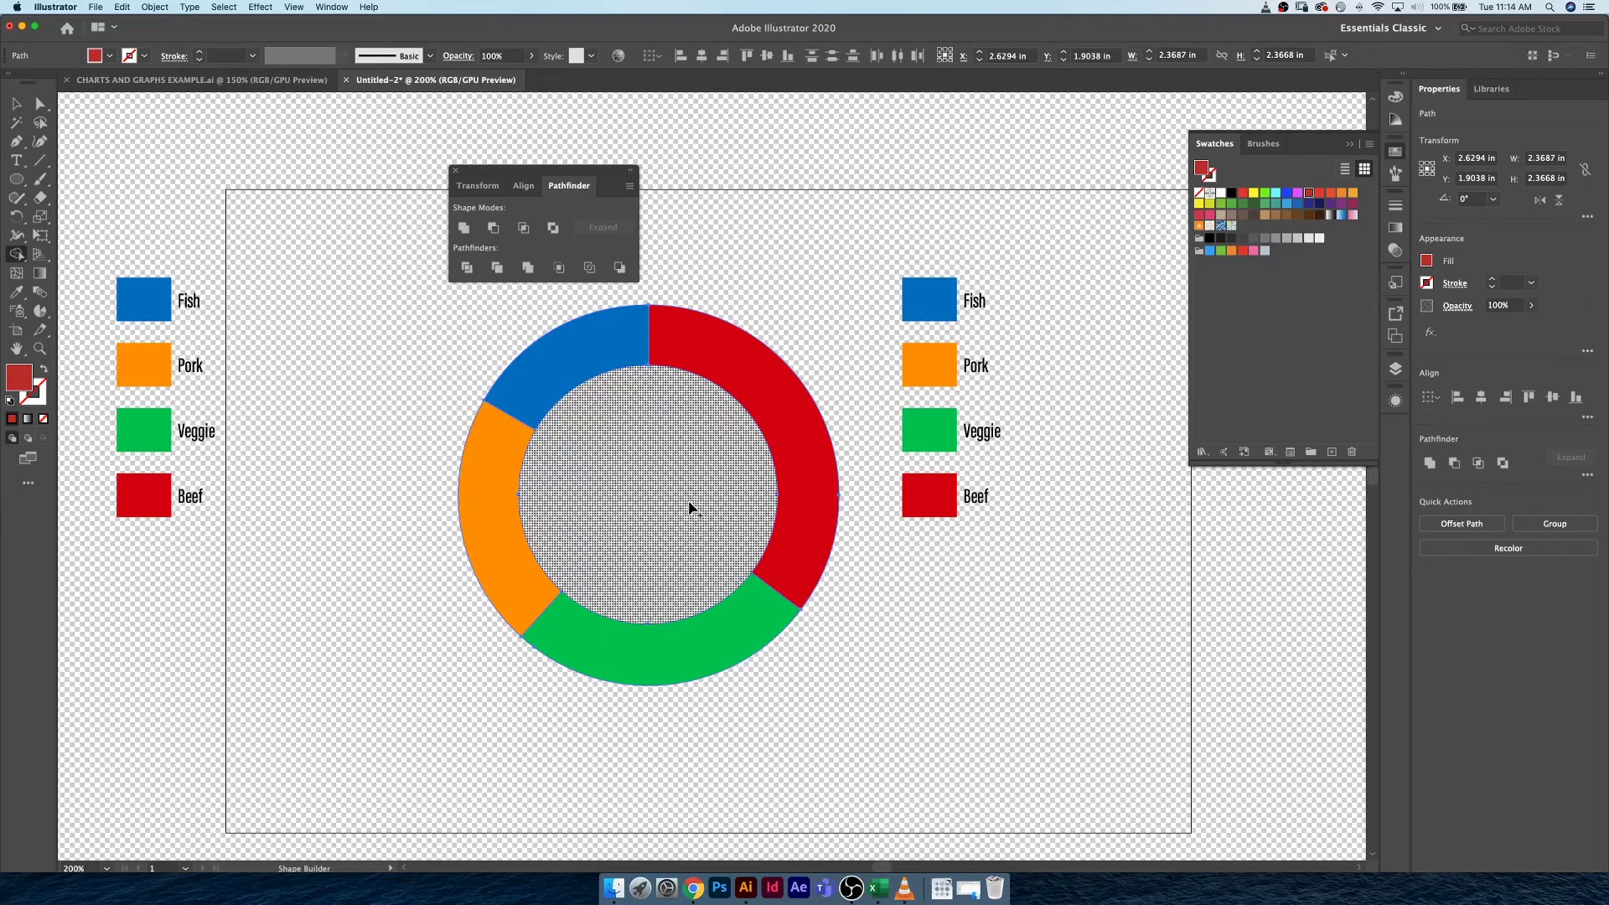
left_click(689, 505, "alt")
key("v")
left_click(688, 503)
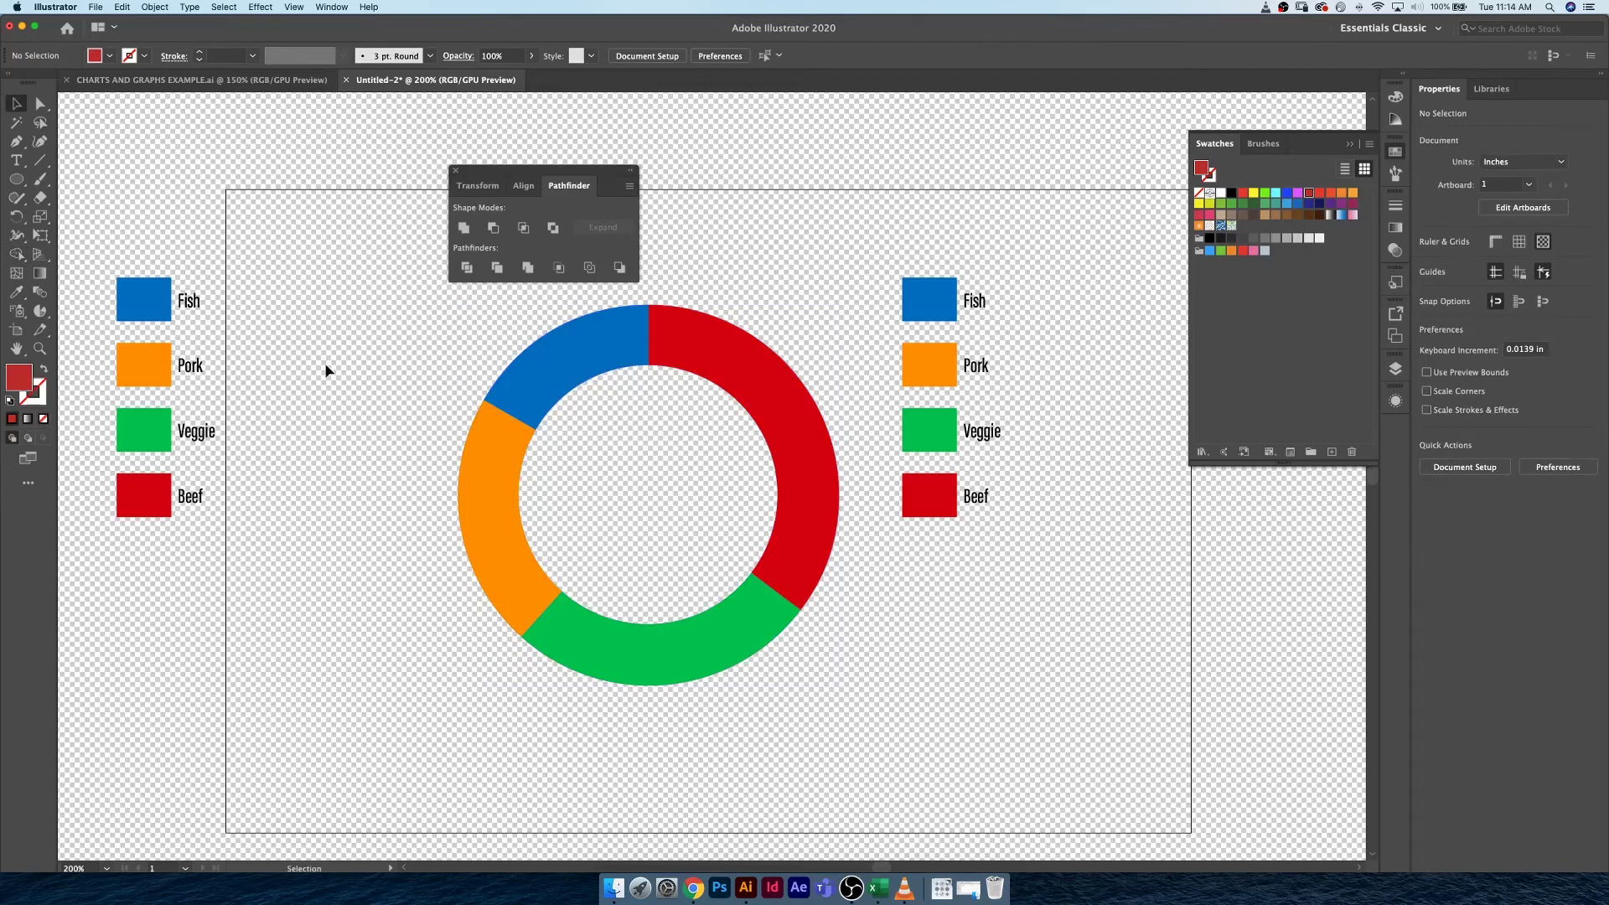
- Hide the transparency grid, close the Pathfinder panel, and shift the right legend further right
key("super+shift+d")
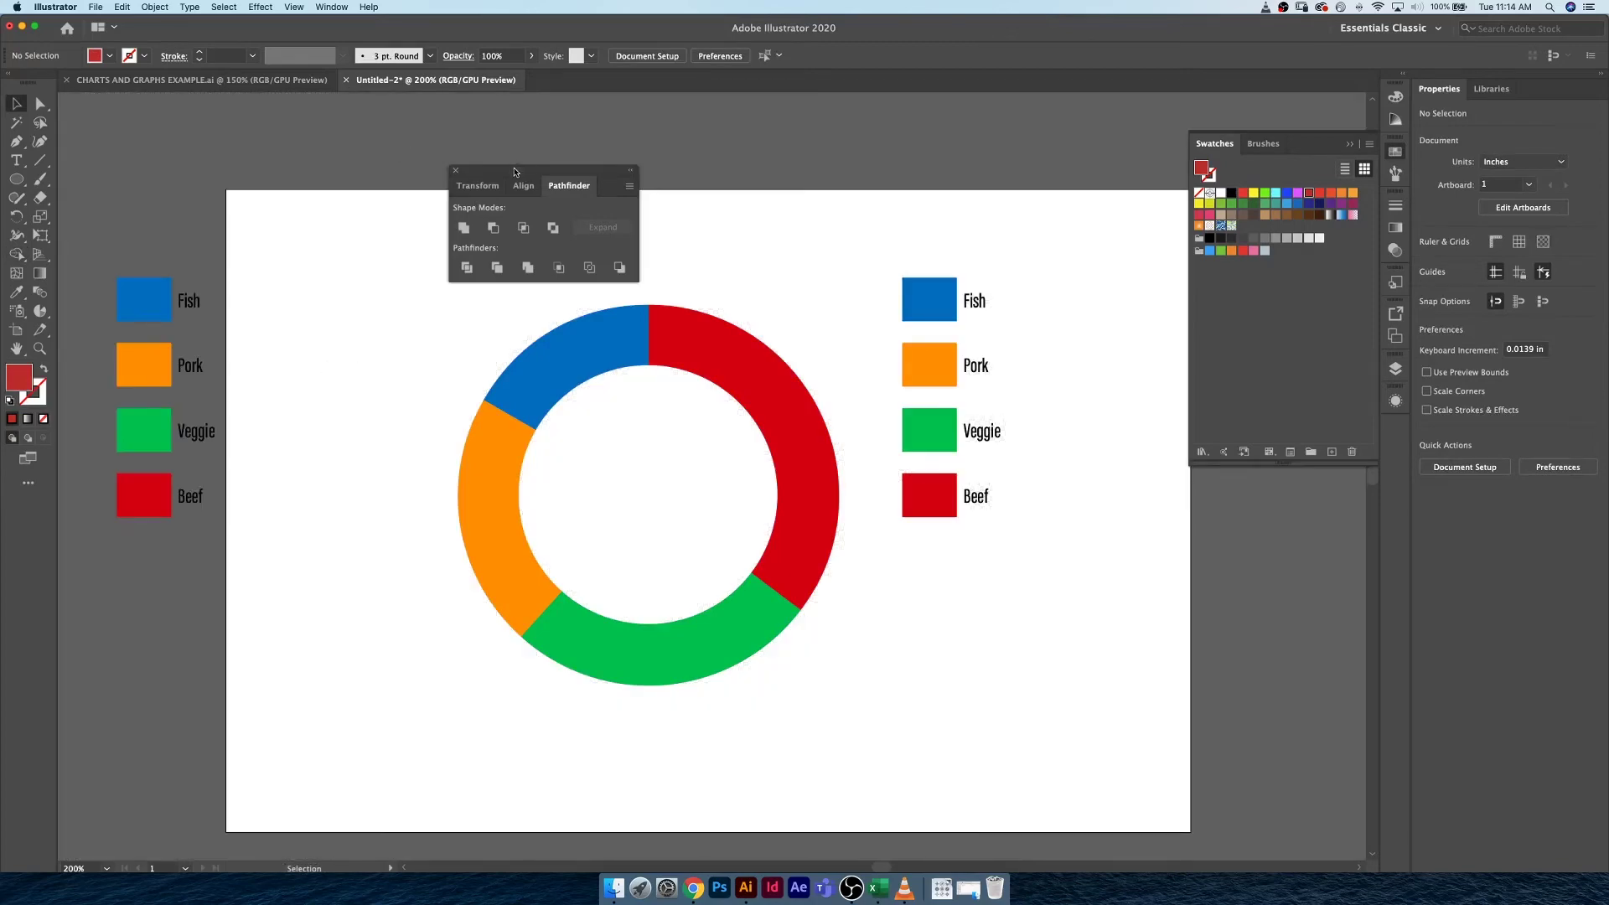
left_click_drag(514, 171, 208, 126)
left_click(151, 131)
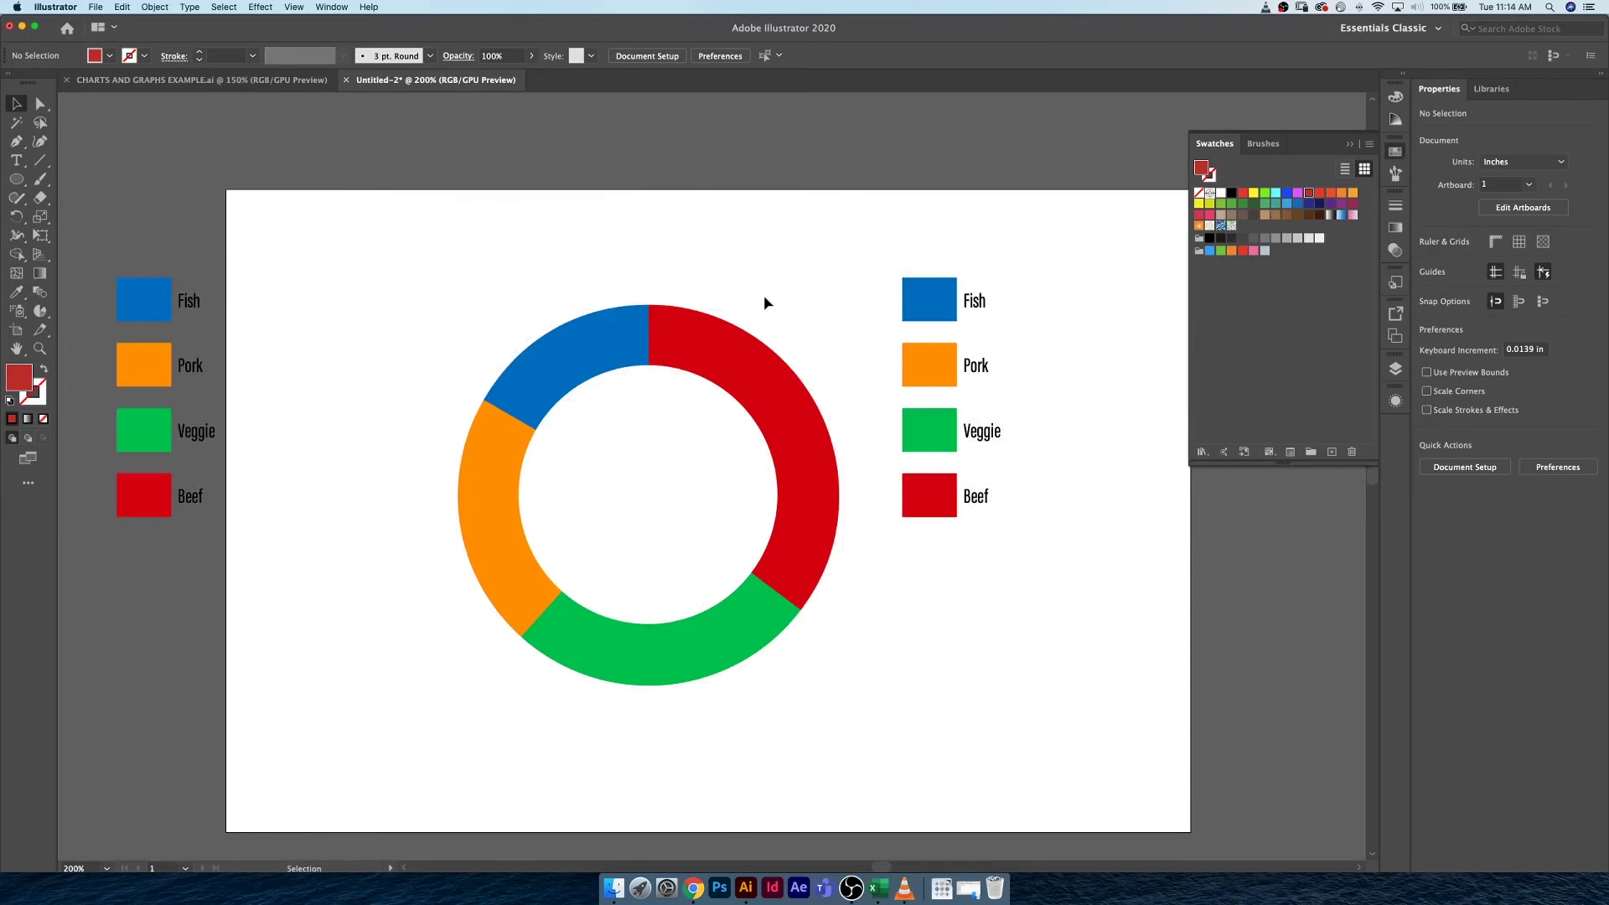
left_click_drag(893, 273, 1006, 558)
left_click_drag(935, 295, 1049, 295)
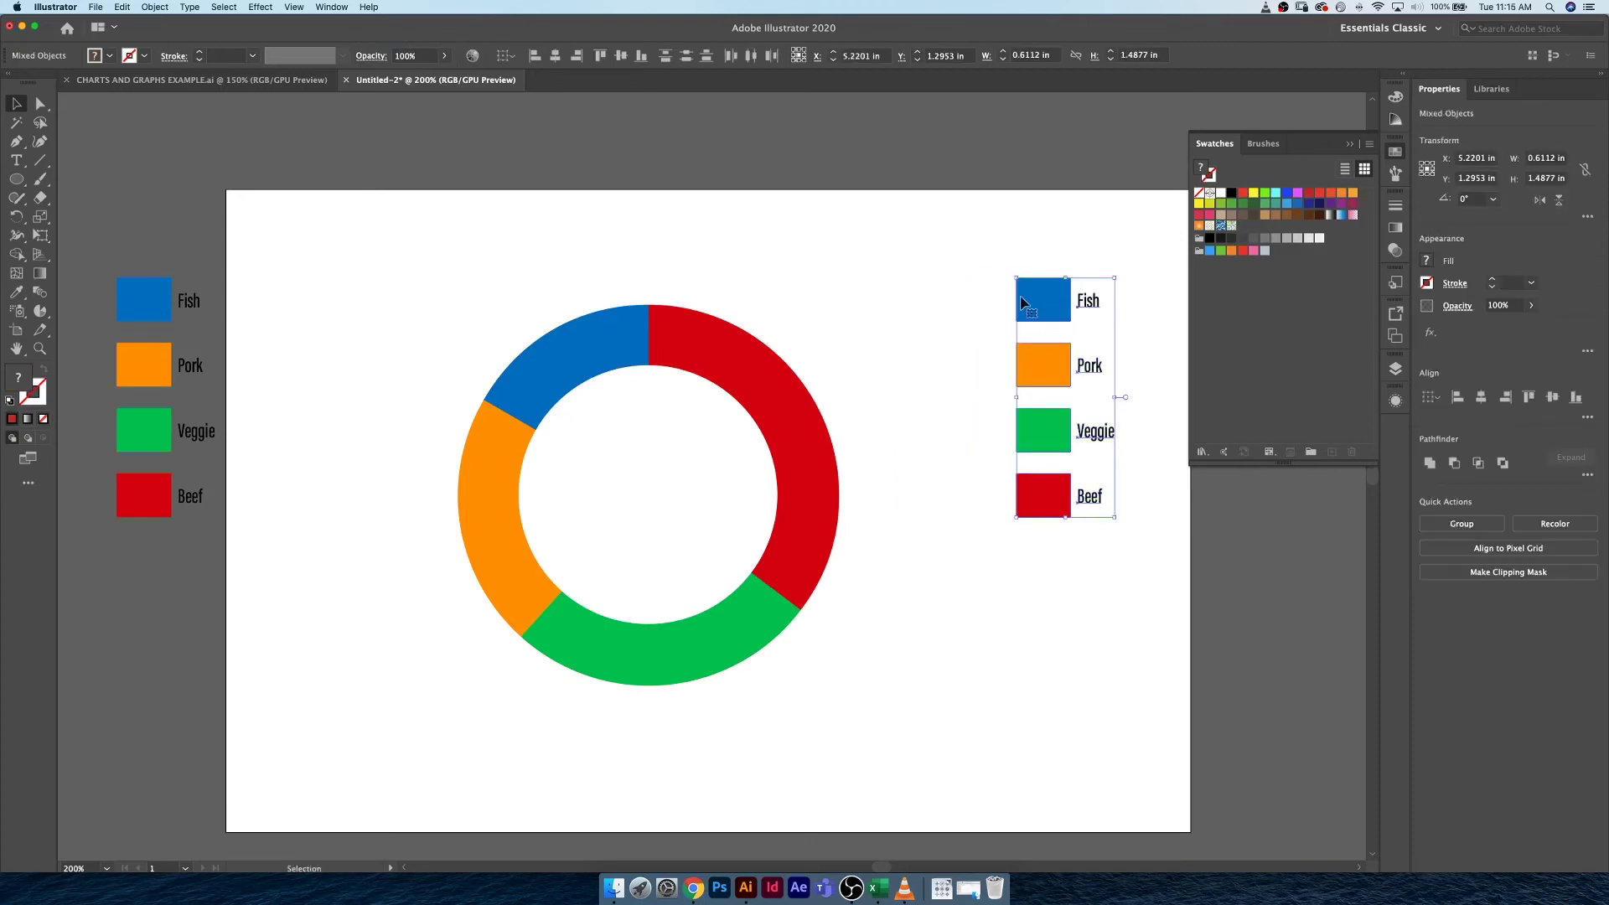
left_click(866, 330)
- Marquee-select the four donut segments and group them with Cmd+G
left_click(764, 398)
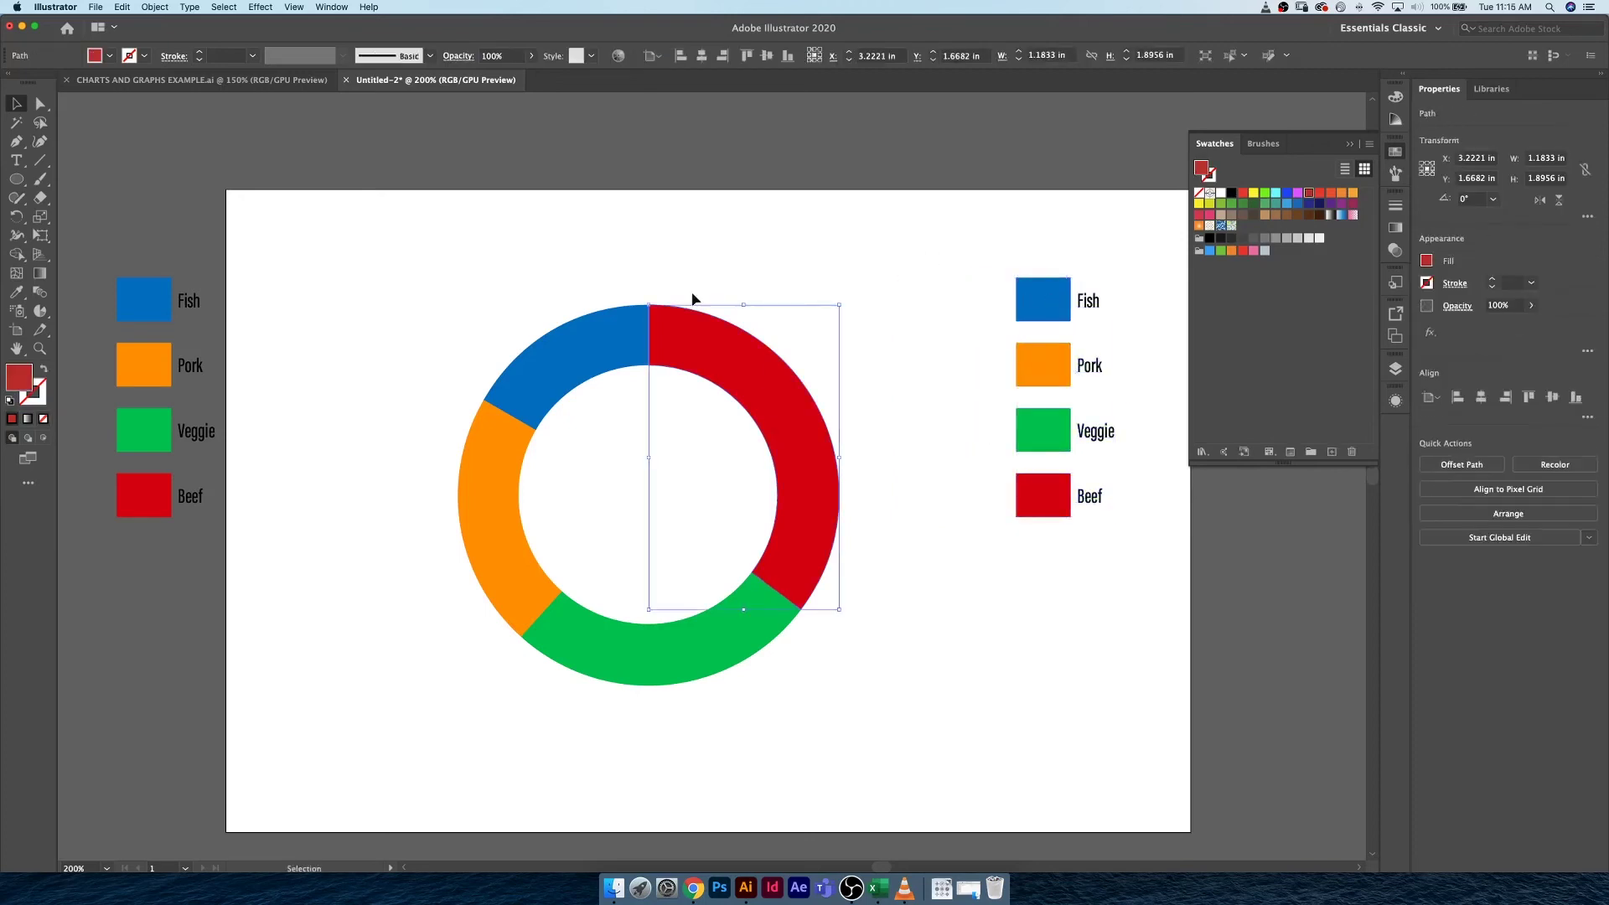
left_click(811, 300)
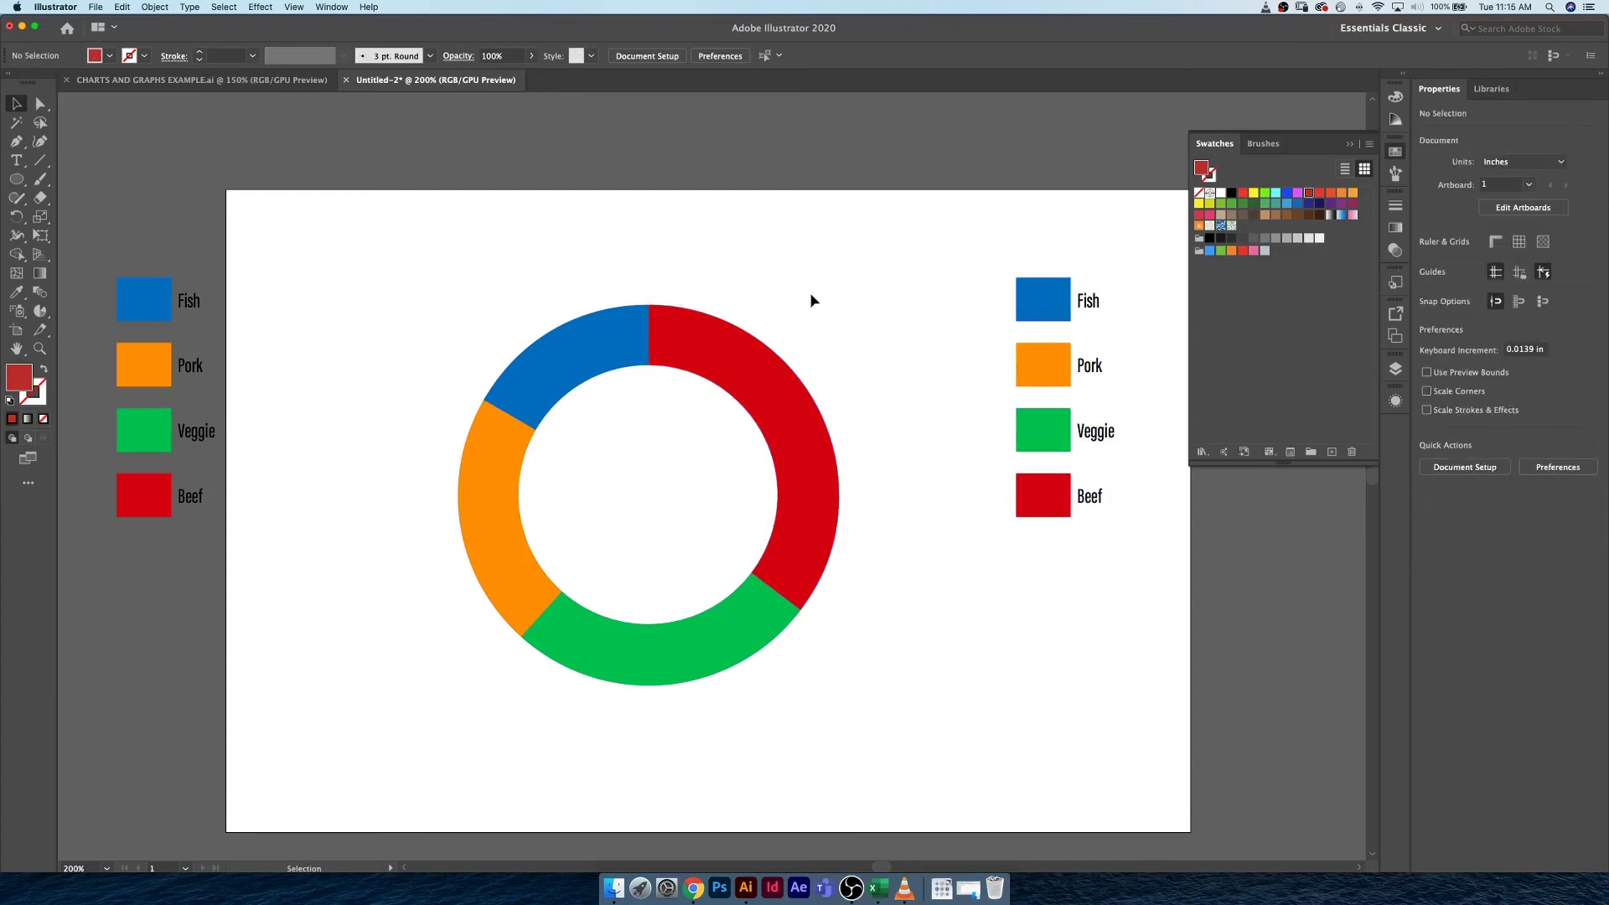
left_click_drag(813, 294, 466, 687)
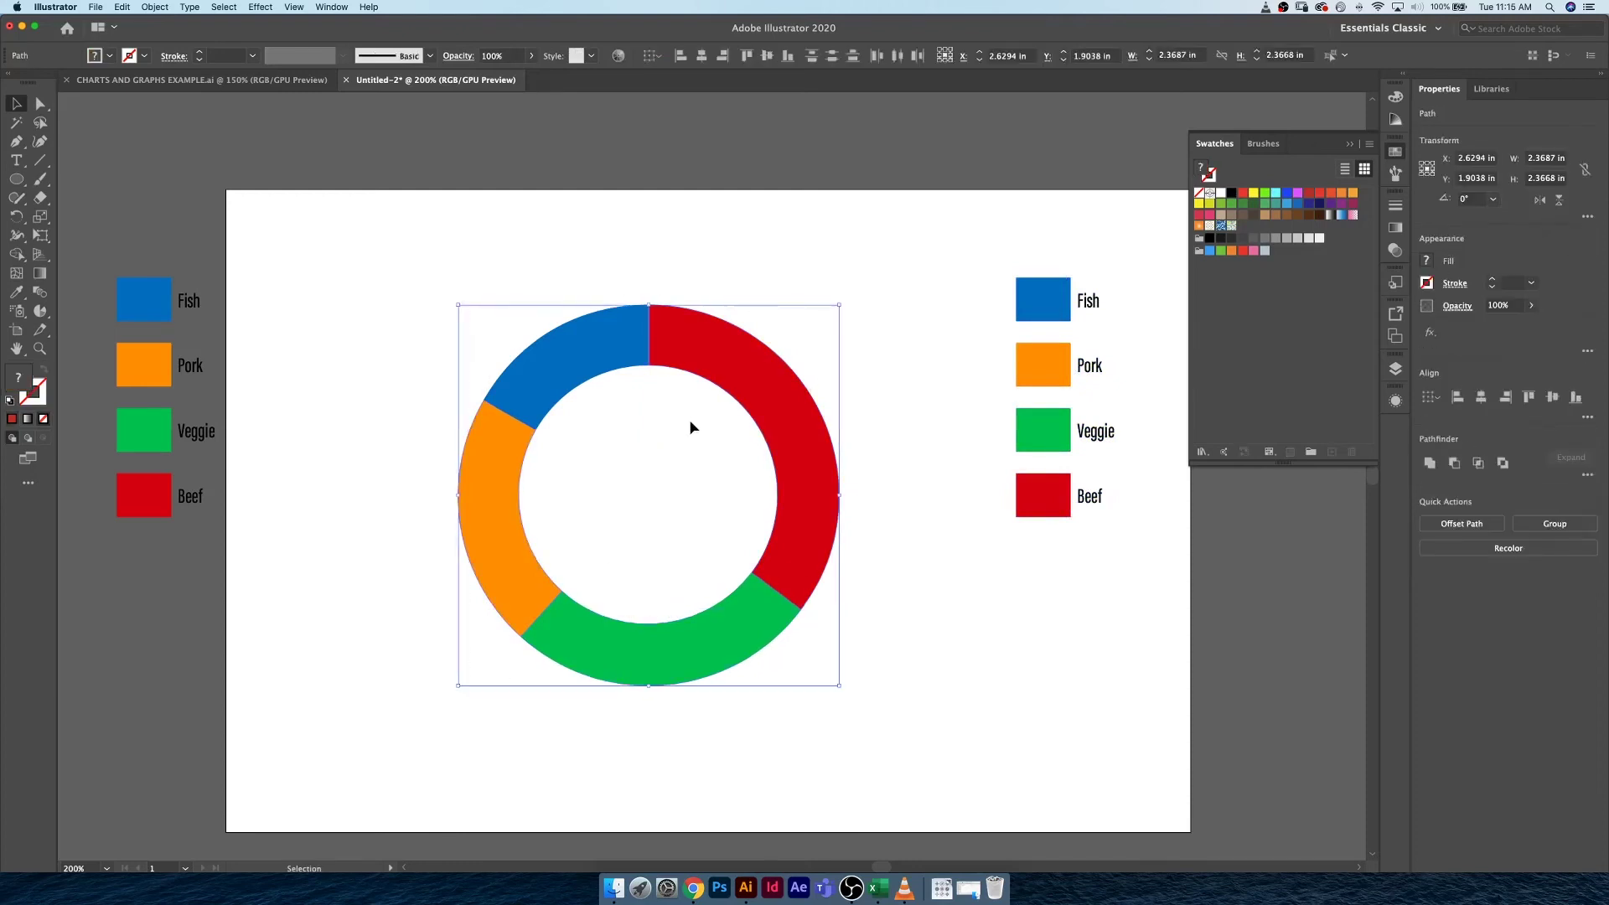
key("super+g")
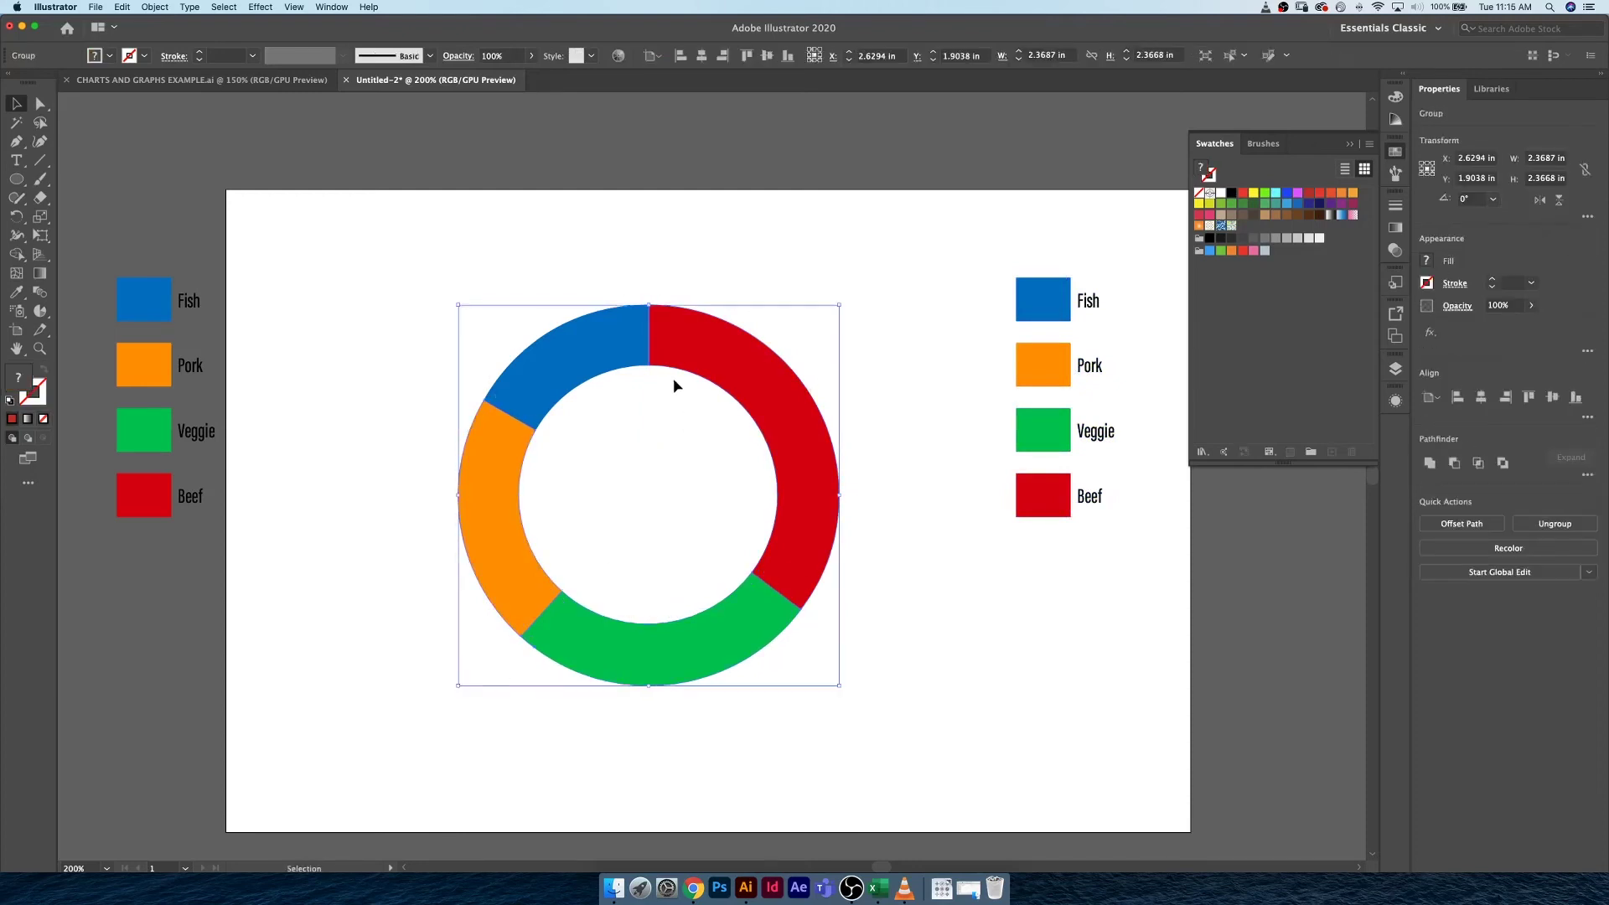
left_click(892, 369)
left_click(798, 388)
- Apply a 3D Extrude & Bevel effect to the donut with a 25 pt extrusion depth
left_click(268, 7)
mouse_move(299, 86)
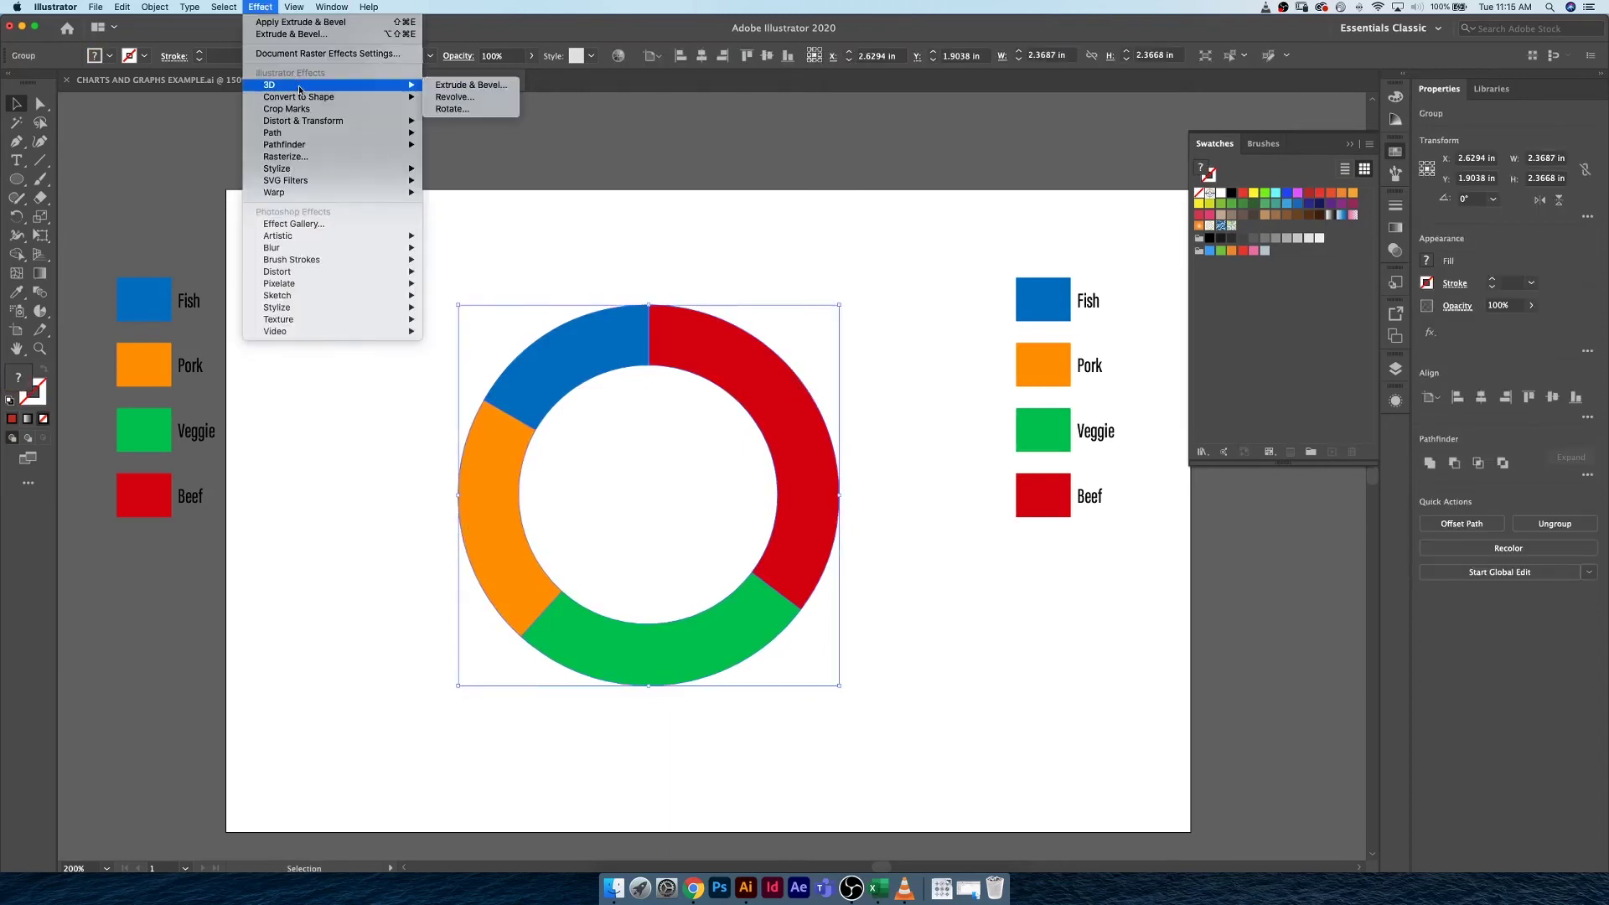
left_click(480, 86)
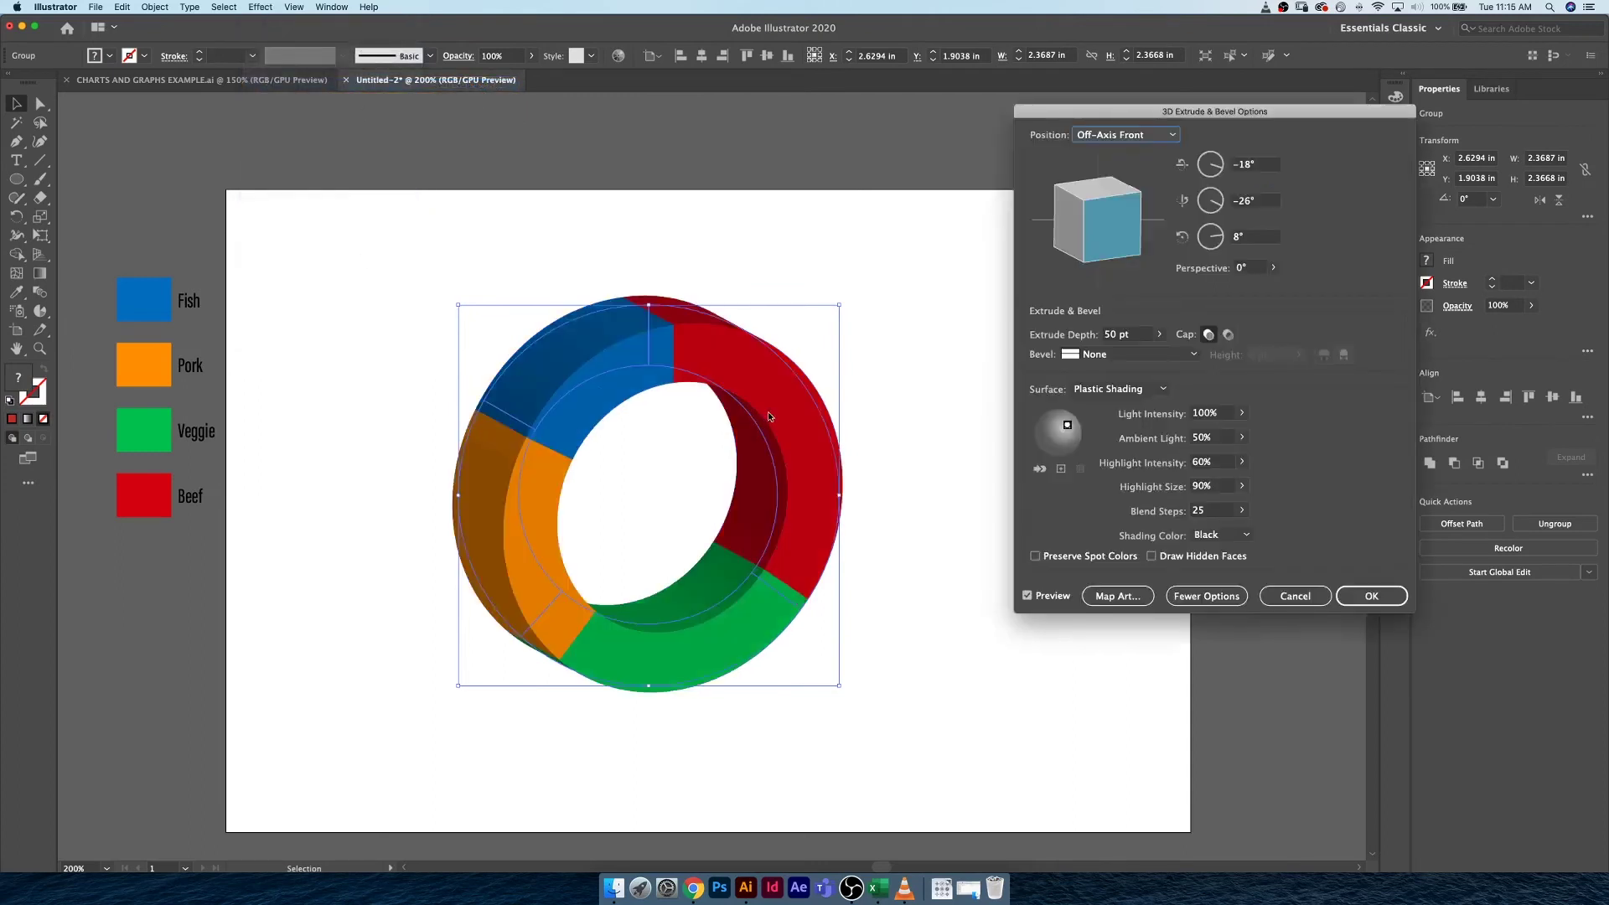
mouse_move(1106, 247)
left_mouse_down()
mouse_move(1138, 190)
mouse_move(1121, 207)
left_mouse_up()
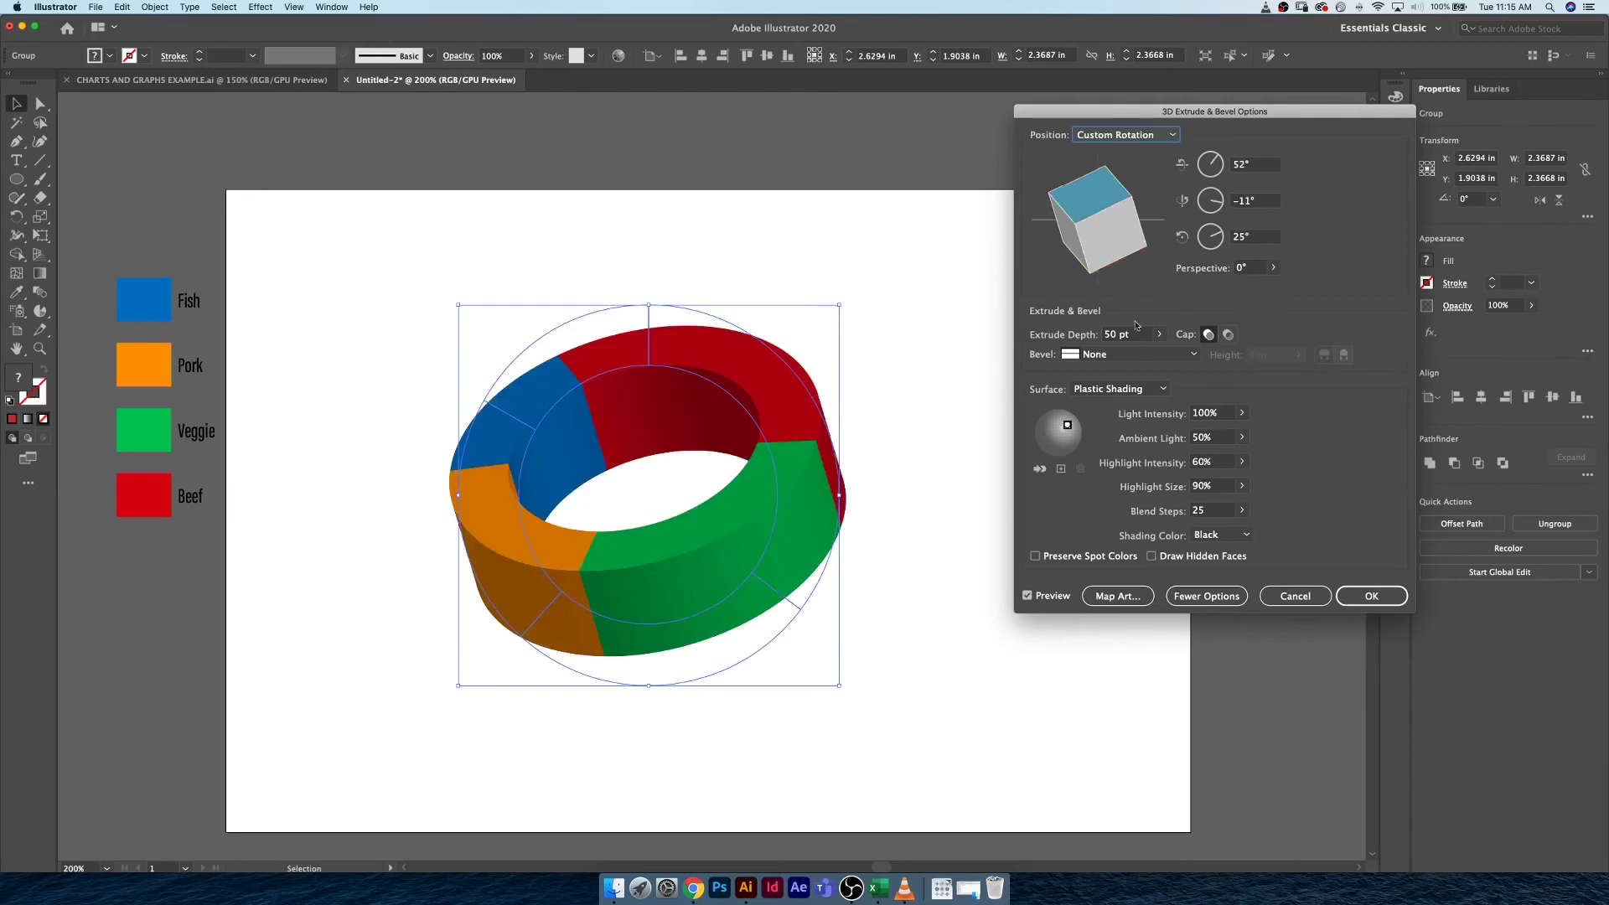
left_click(1127, 334)
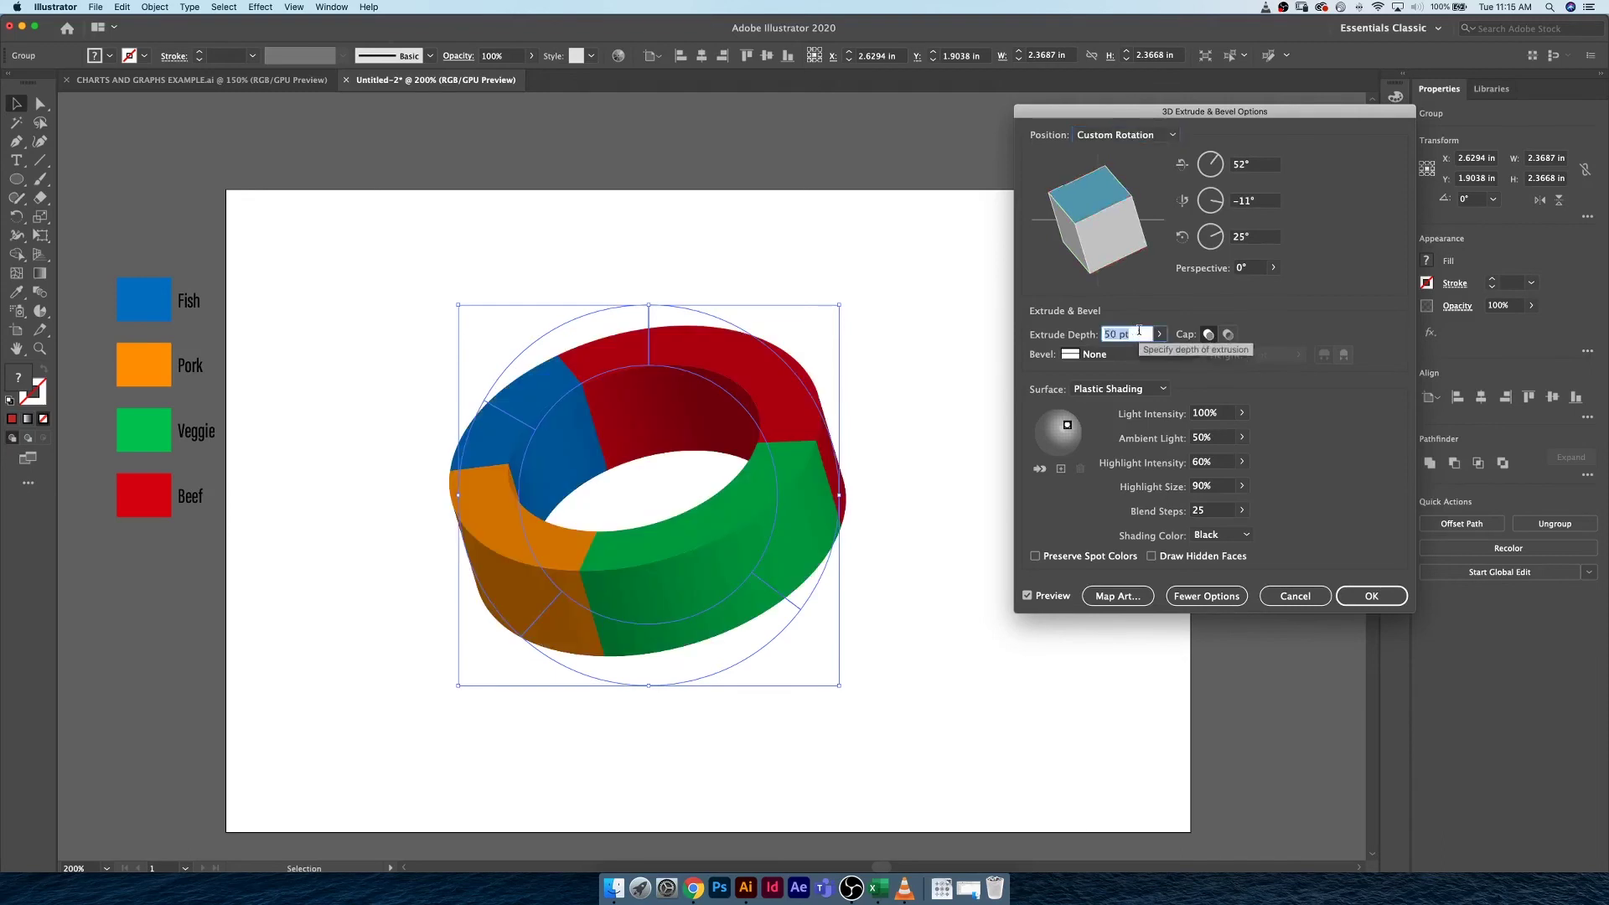
type("25")
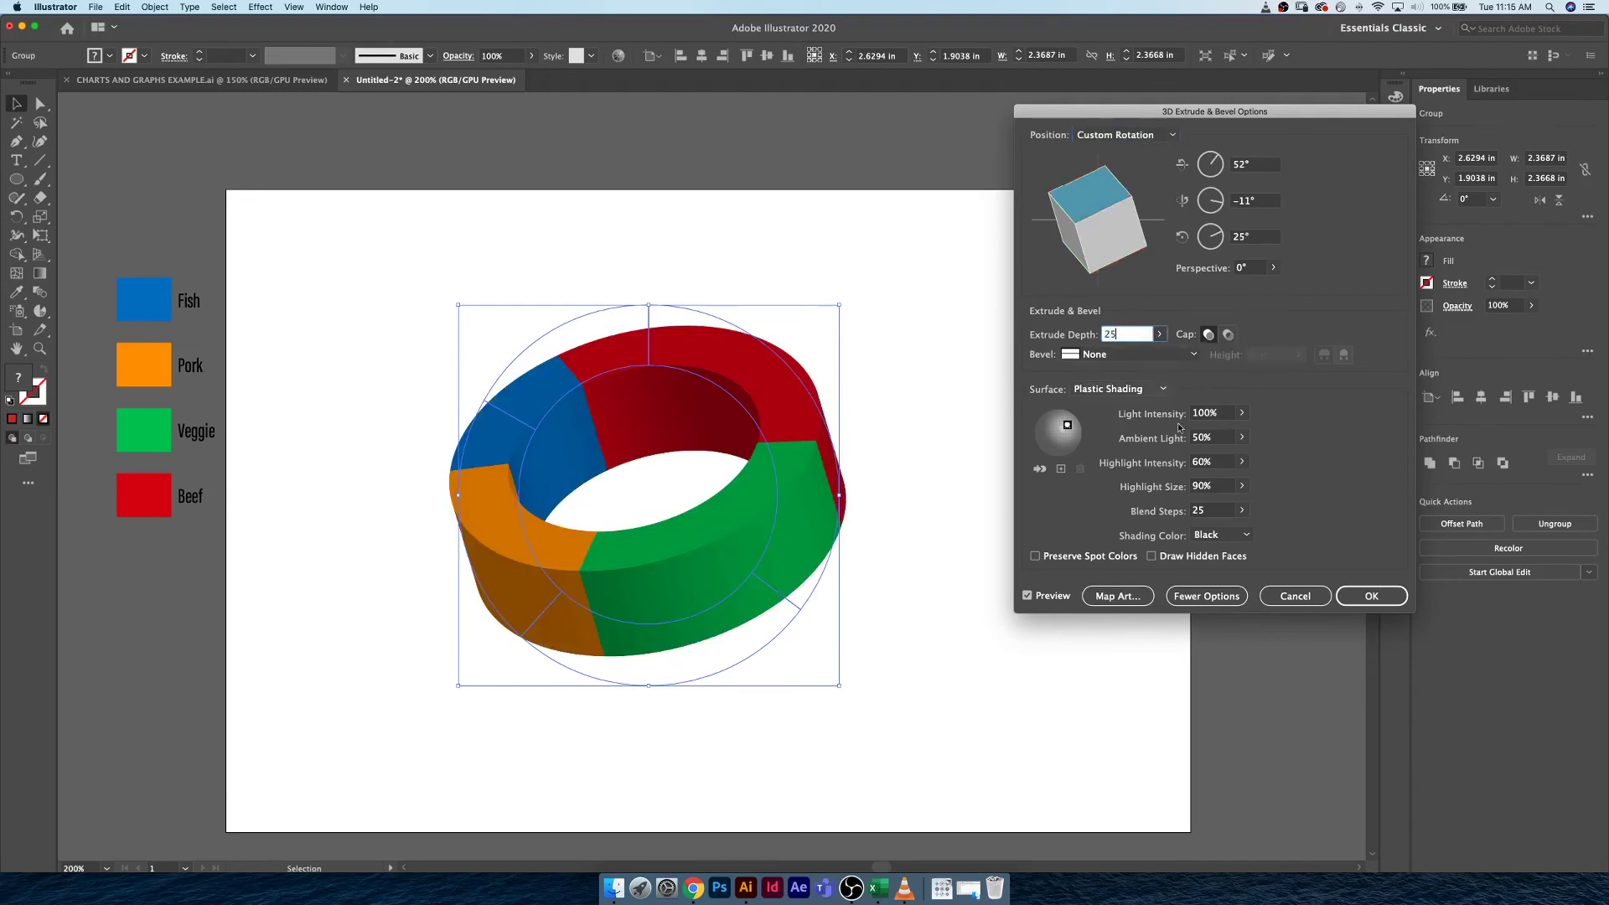
left_click(1222, 438)
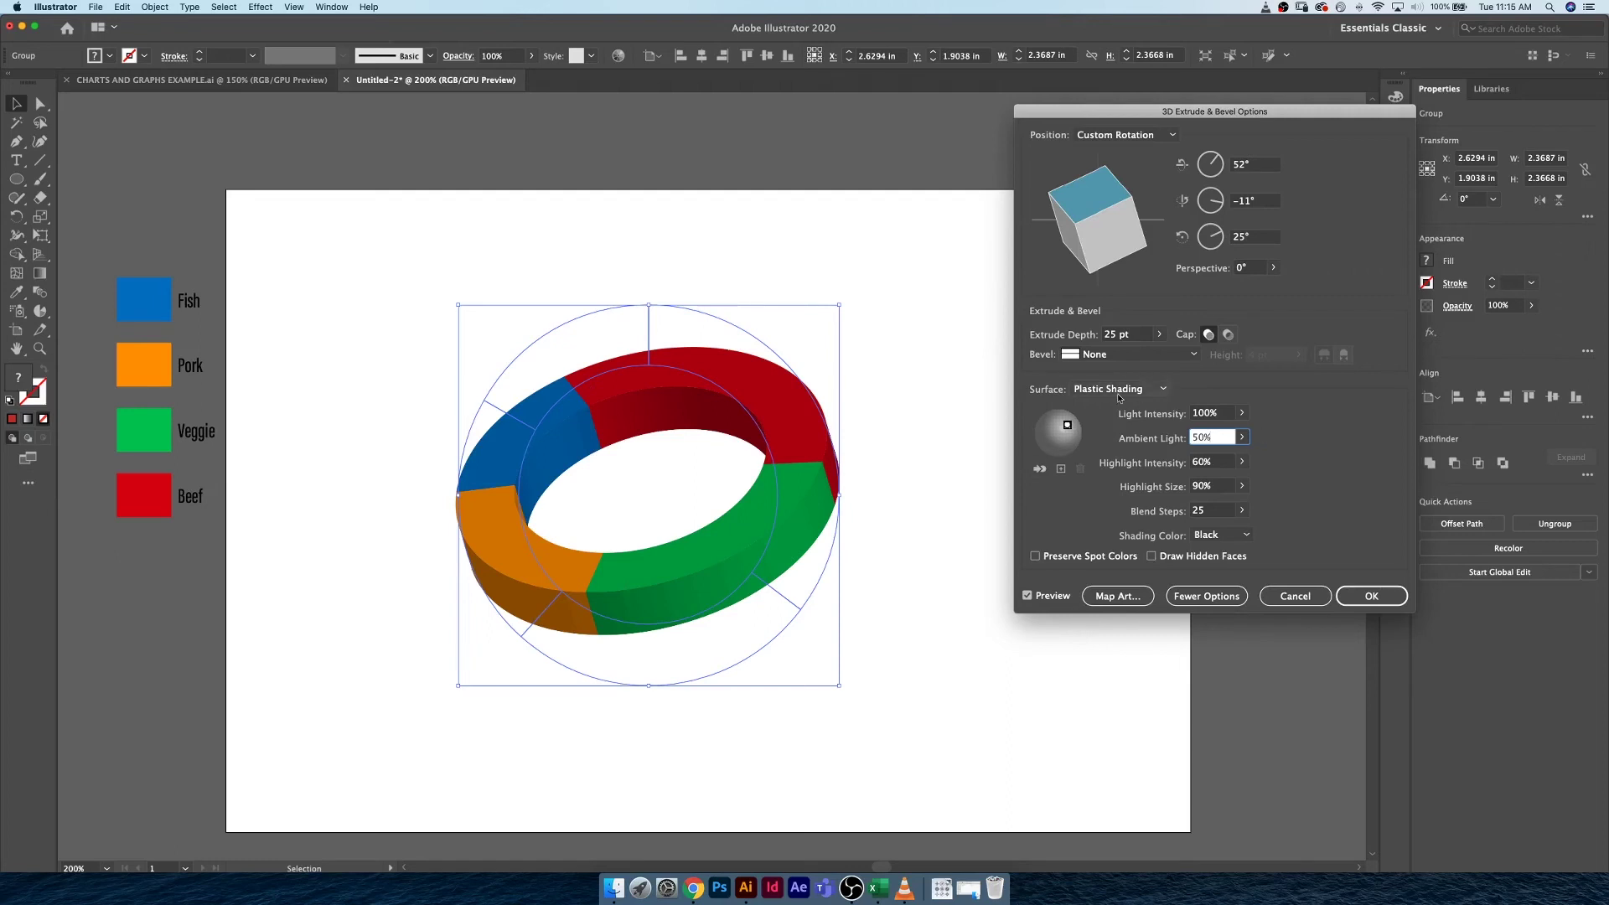
- Raise the lighting to 70% ambient and 90% highlight intensity with black shading, then apply
left_click_drag(1061, 427, 1049, 424)
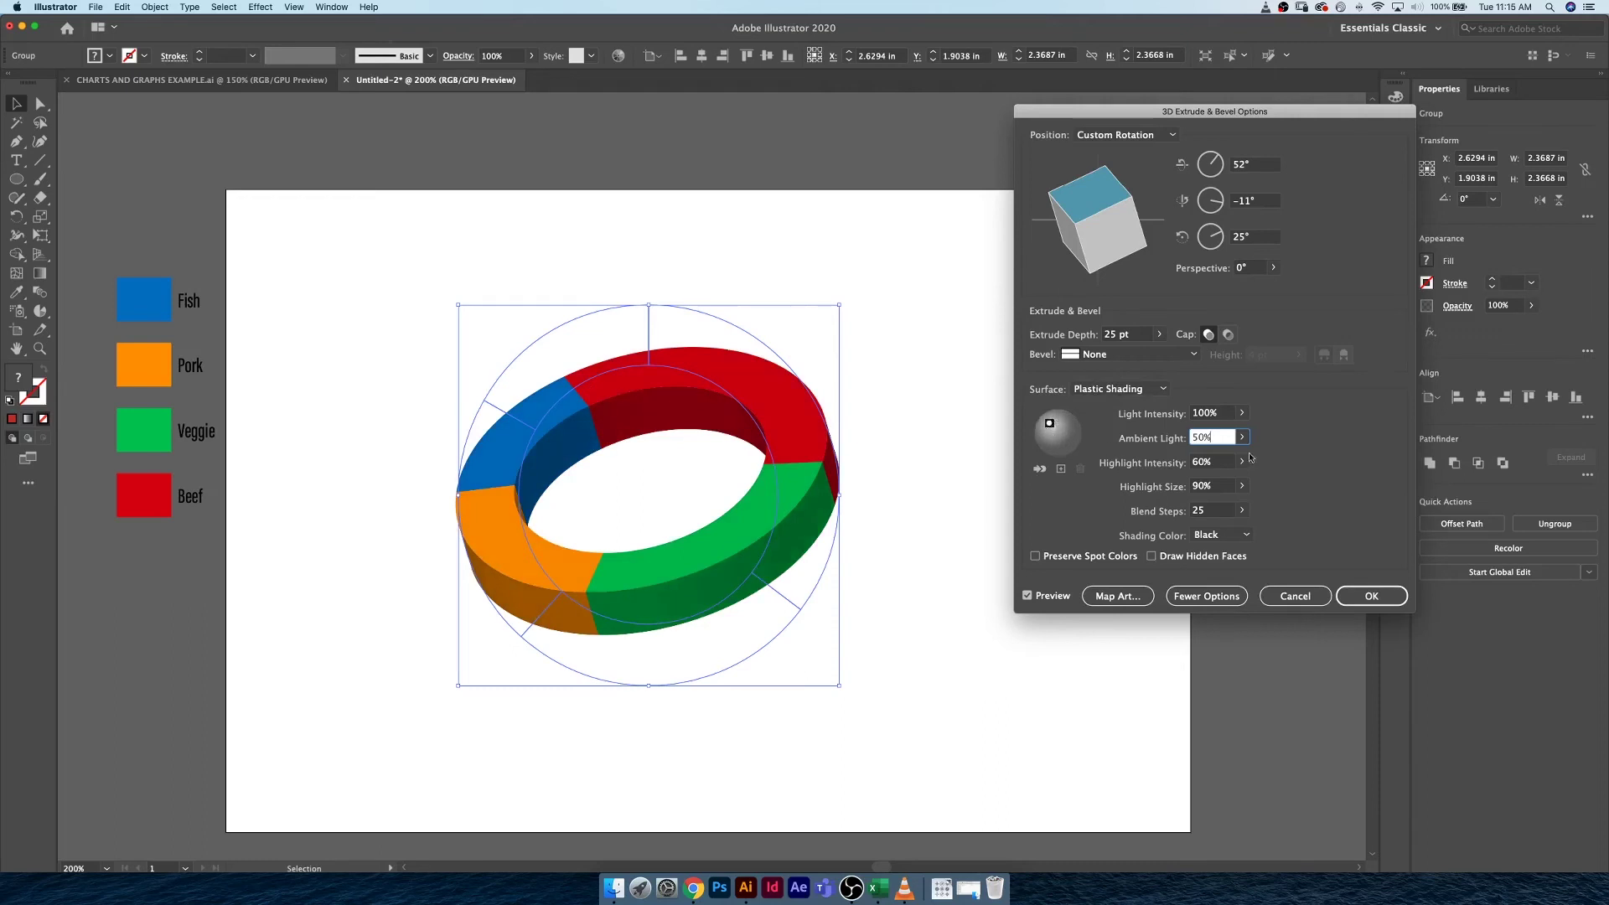
key("shift+Up")
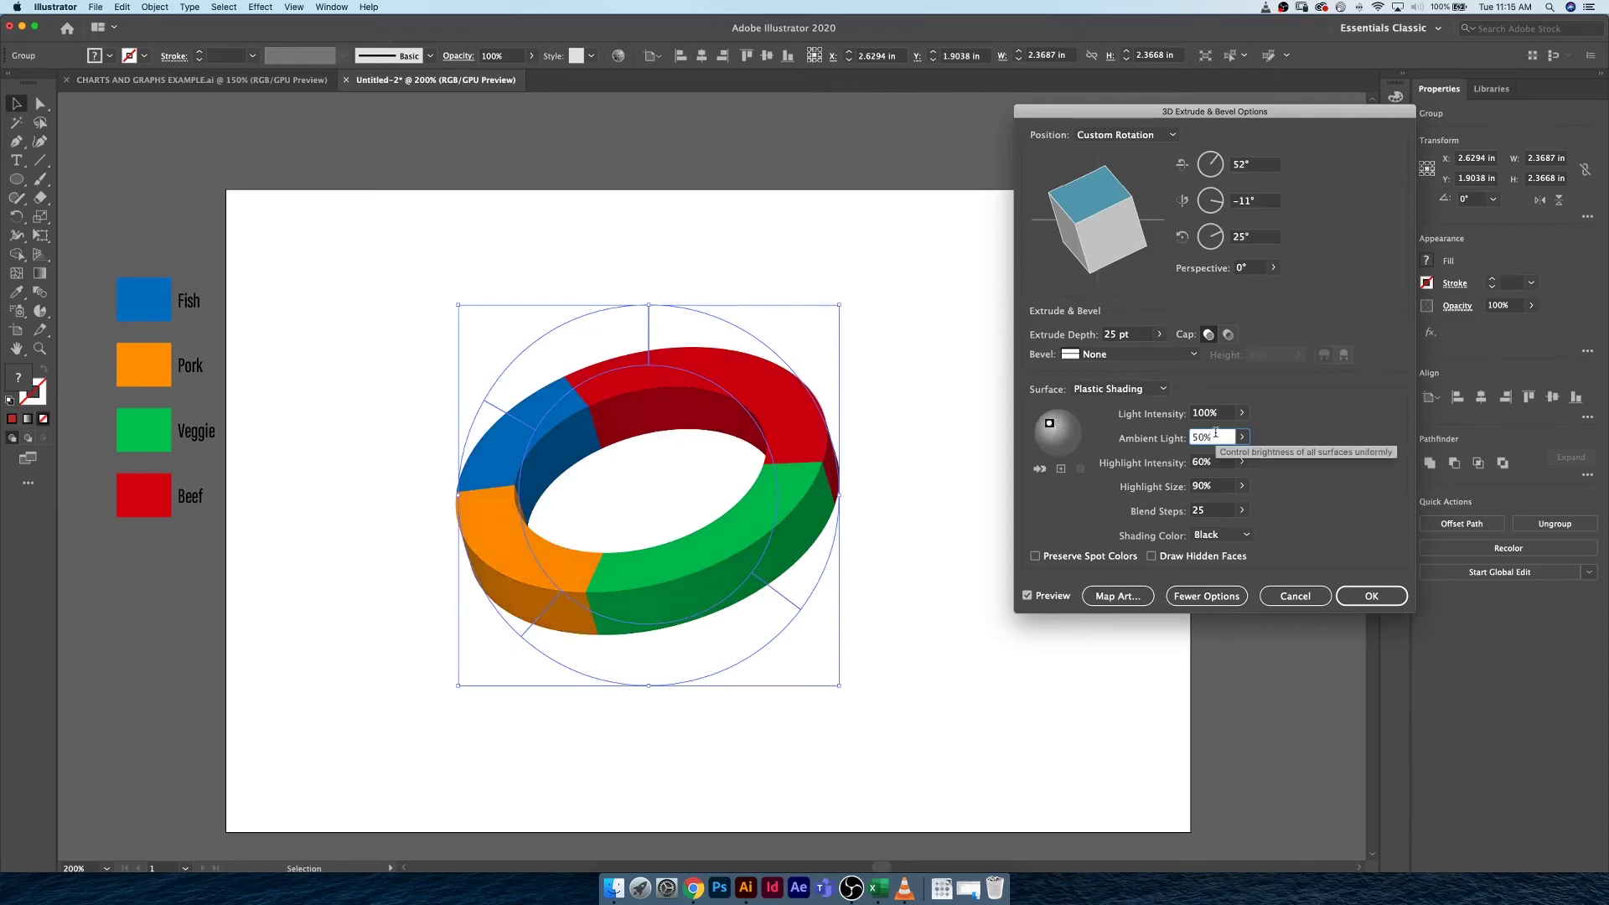
key("shift+Up")
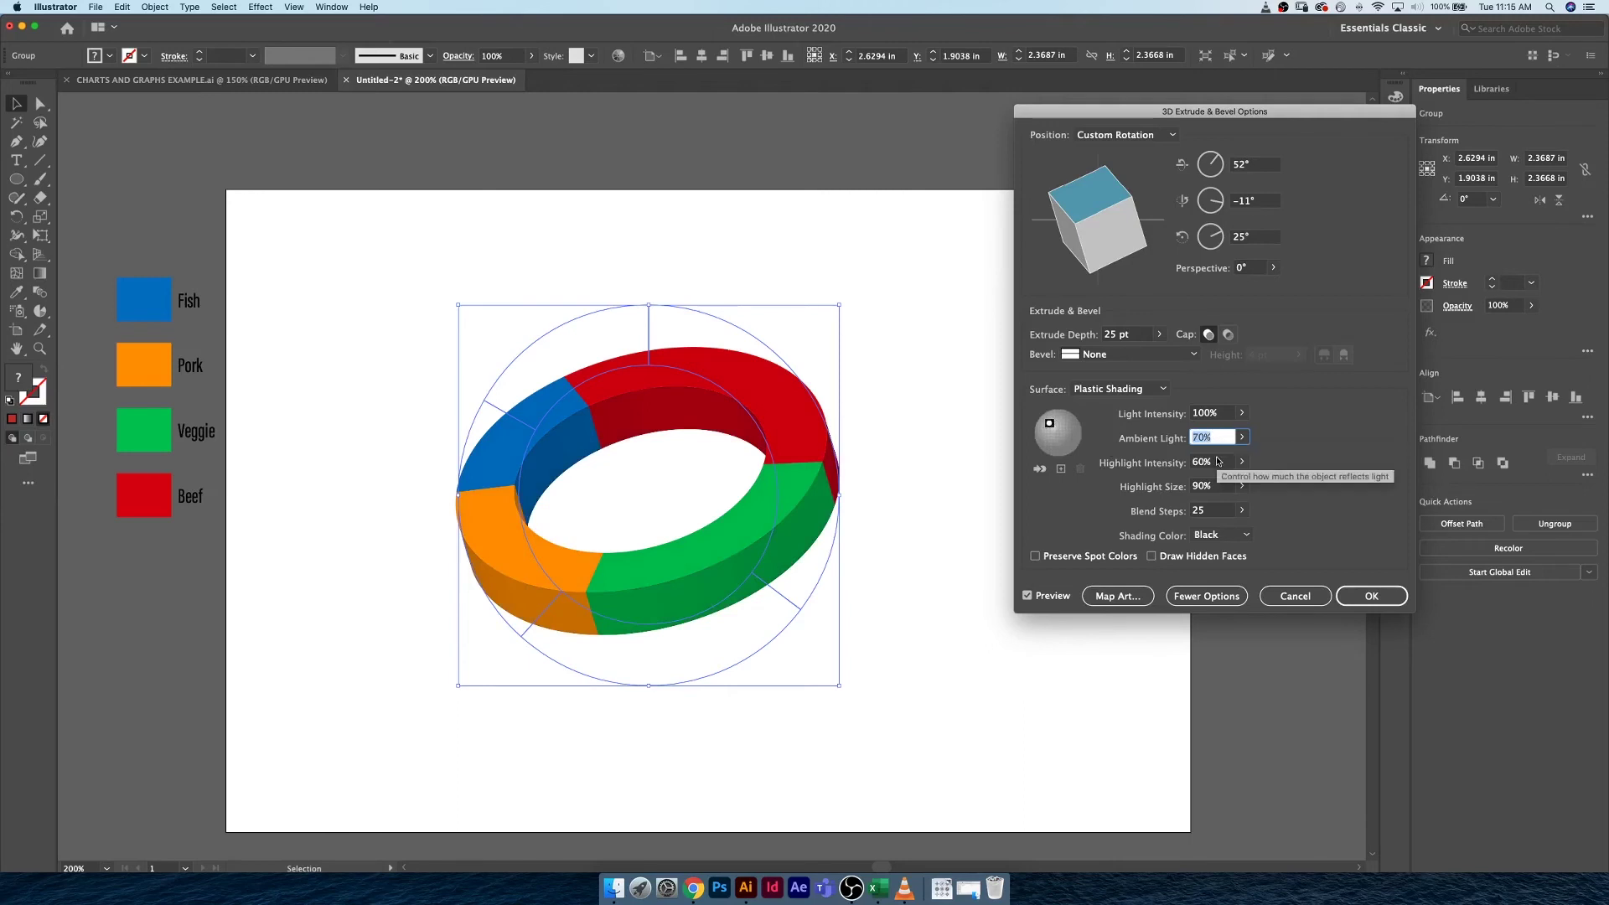
left_click(1217, 461)
key("shift+Up")
key("shift+Up")
key("shift+Up")
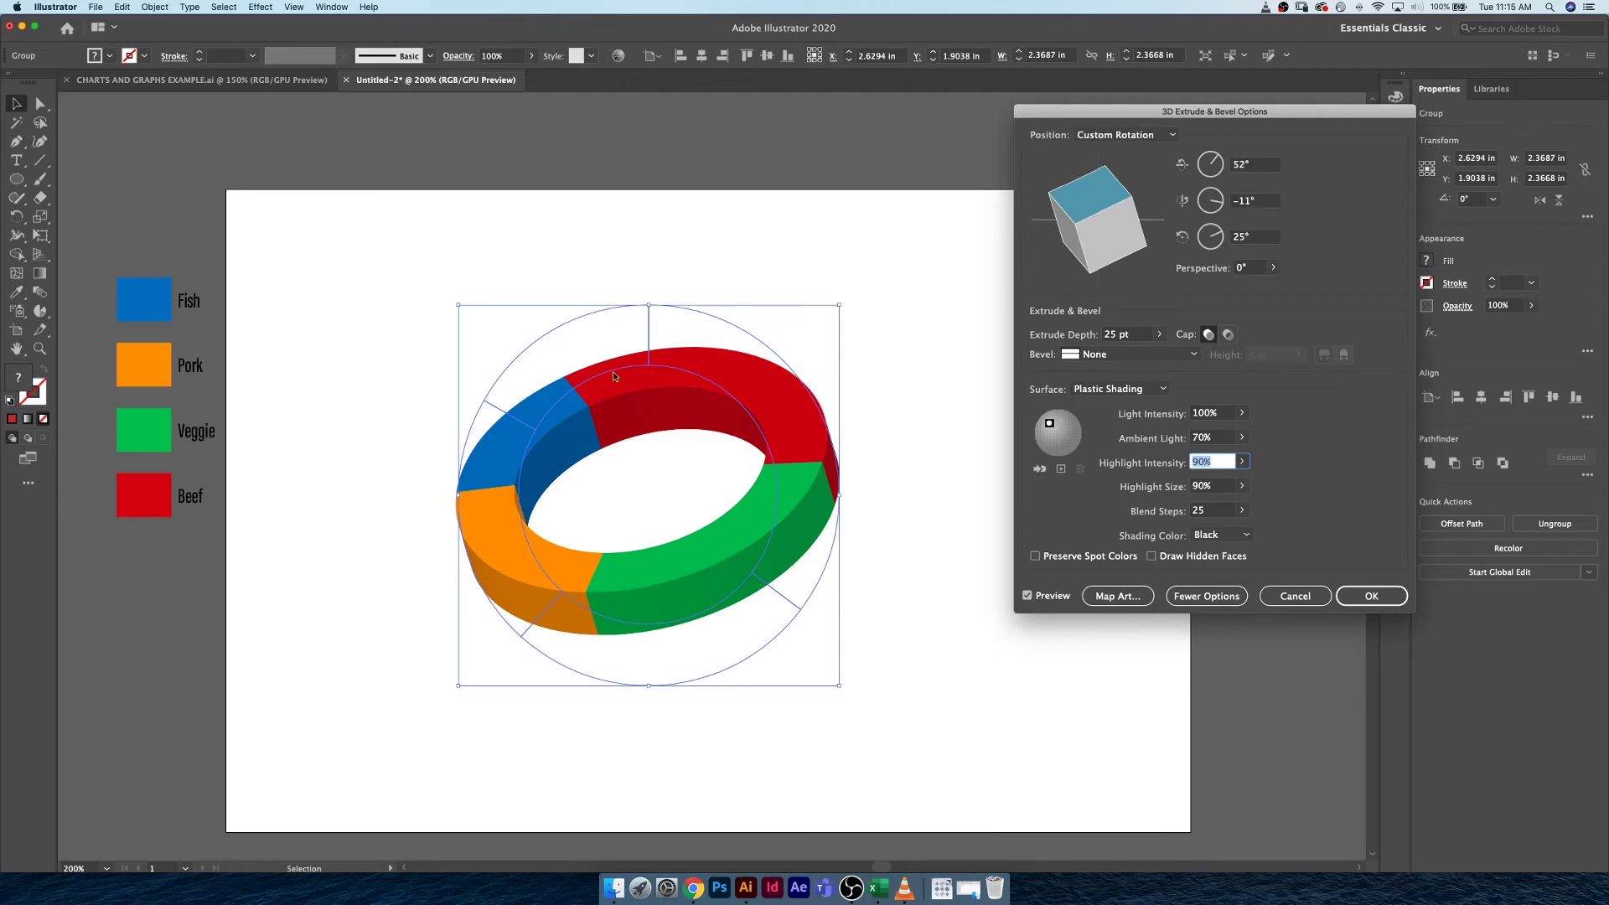
left_click(1222, 535)
left_click(1224, 537)
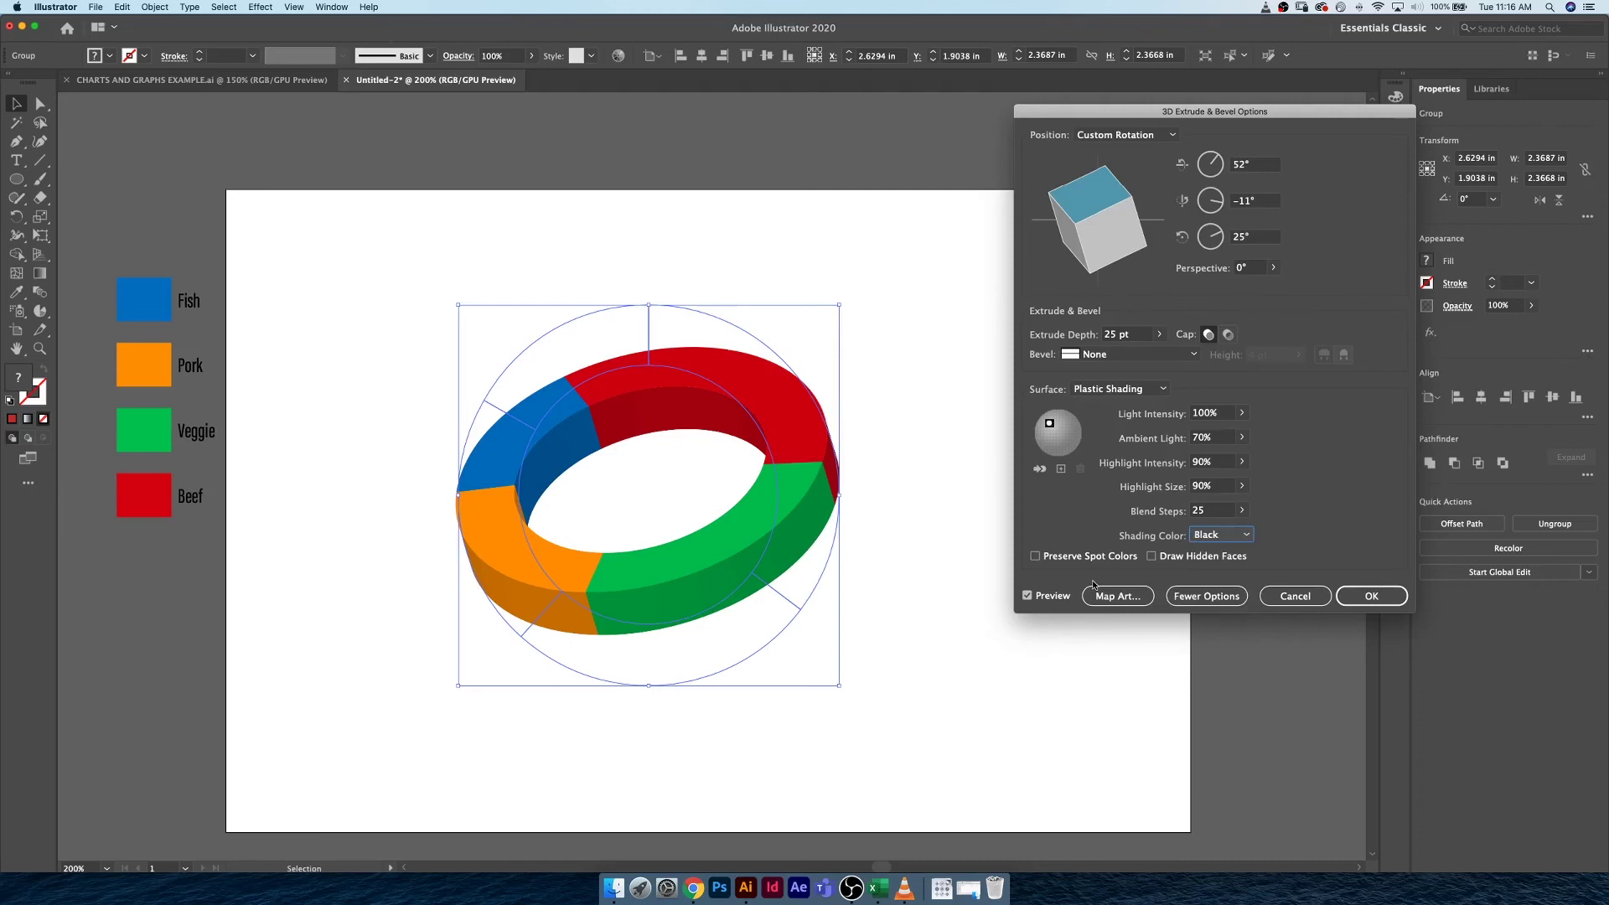
left_click(1371, 596)
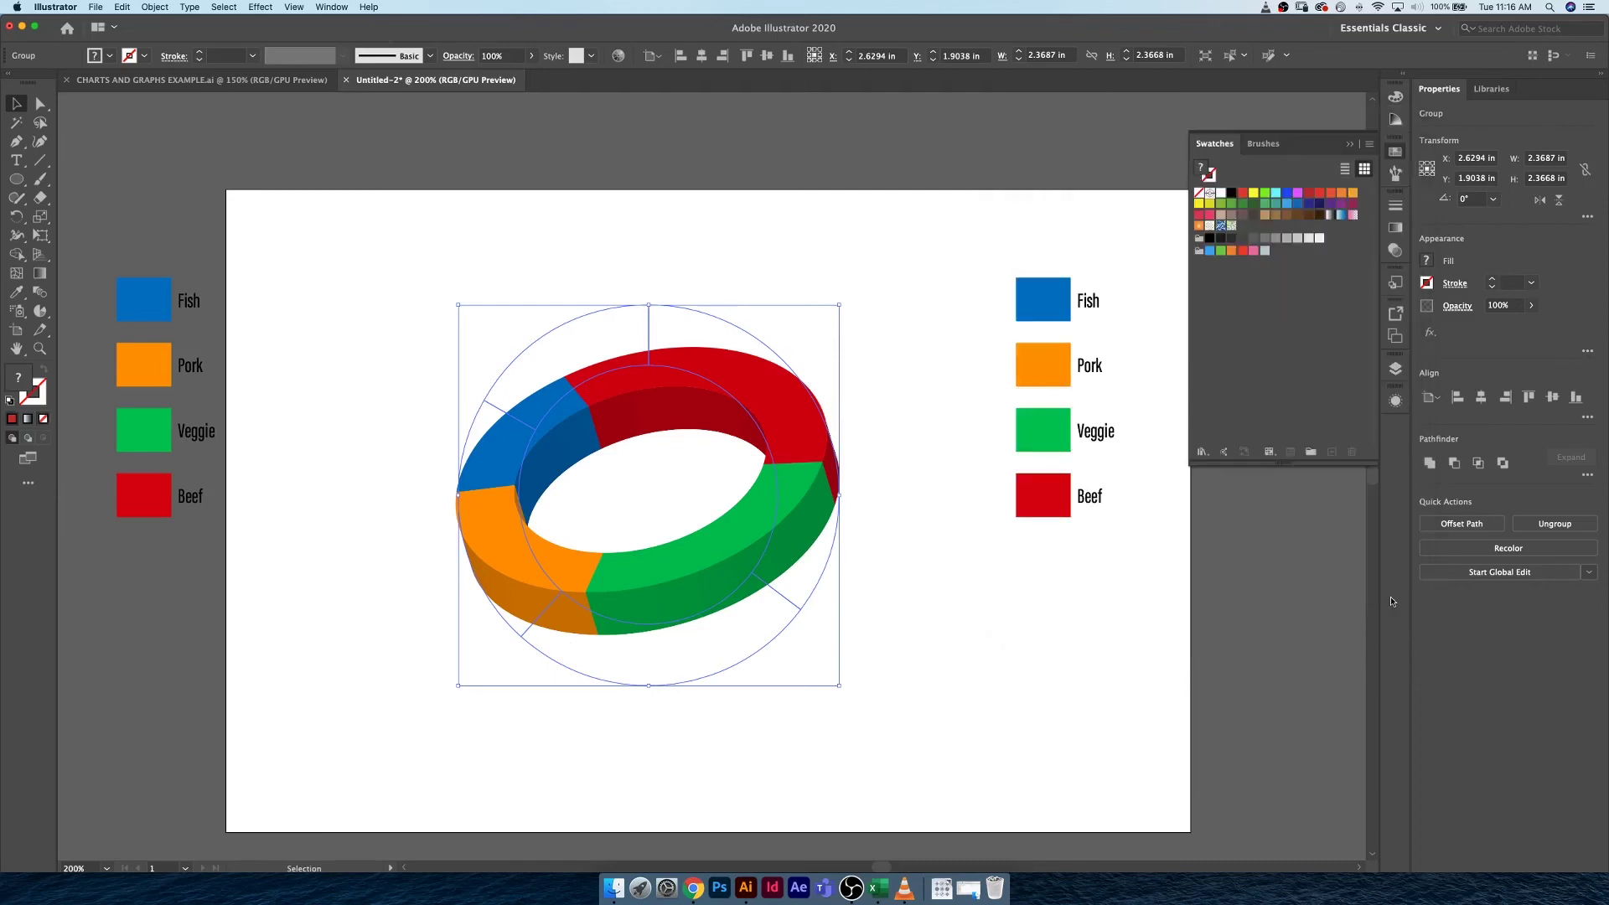
- Pull the red Beef wedge out of the ring, up and to the right, with Direct Selection
left_click(976, 654)
key("a")
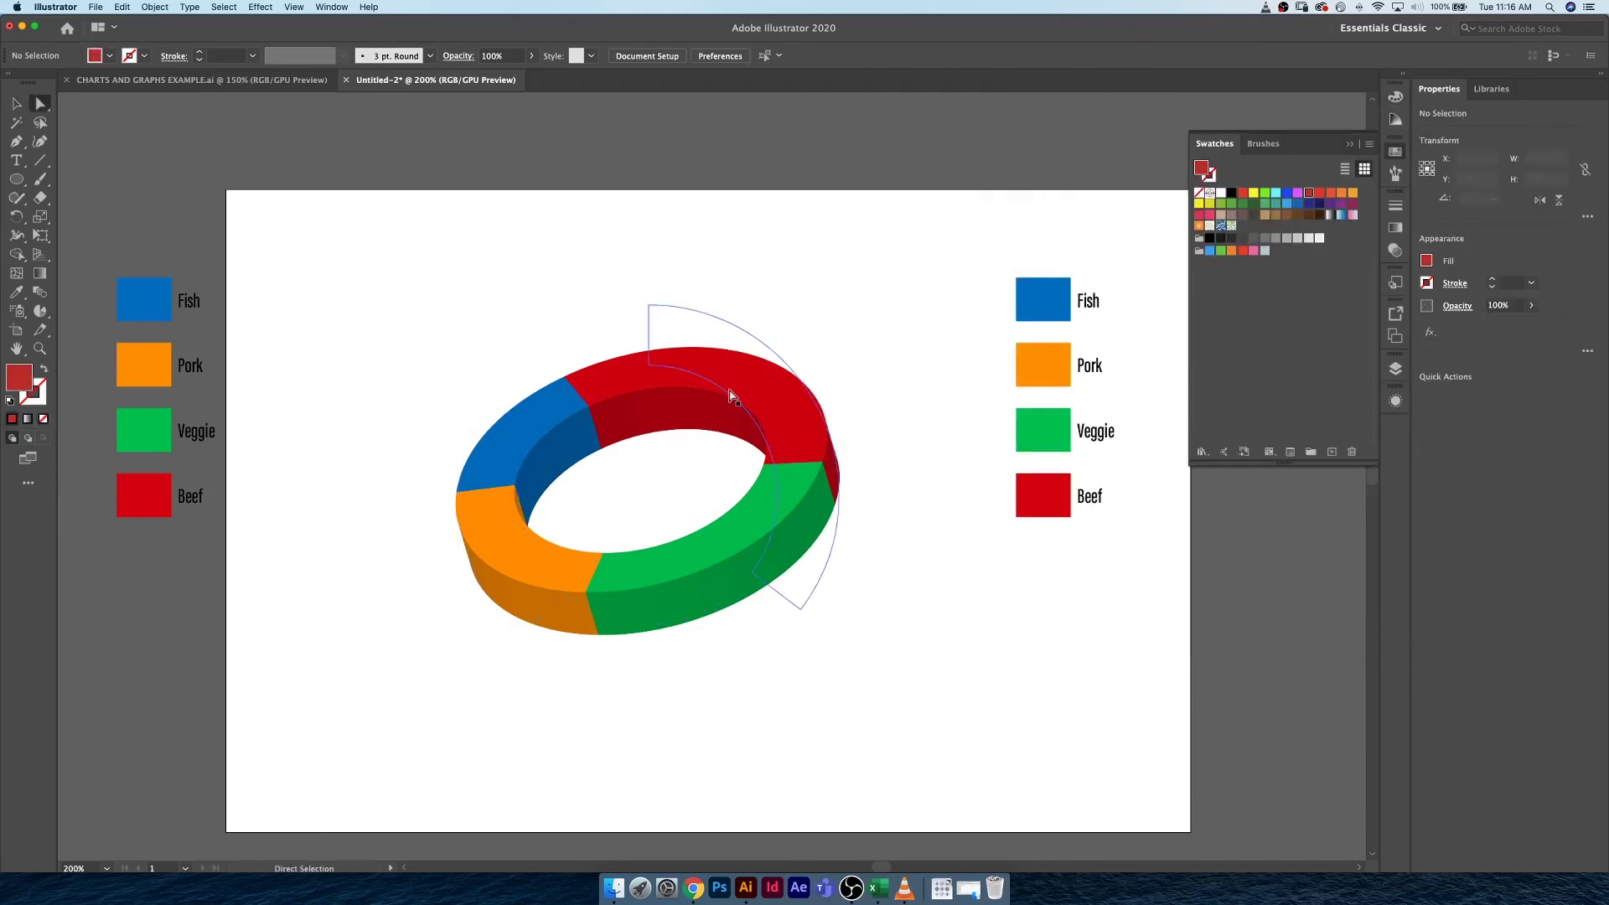
left_click(731, 395)
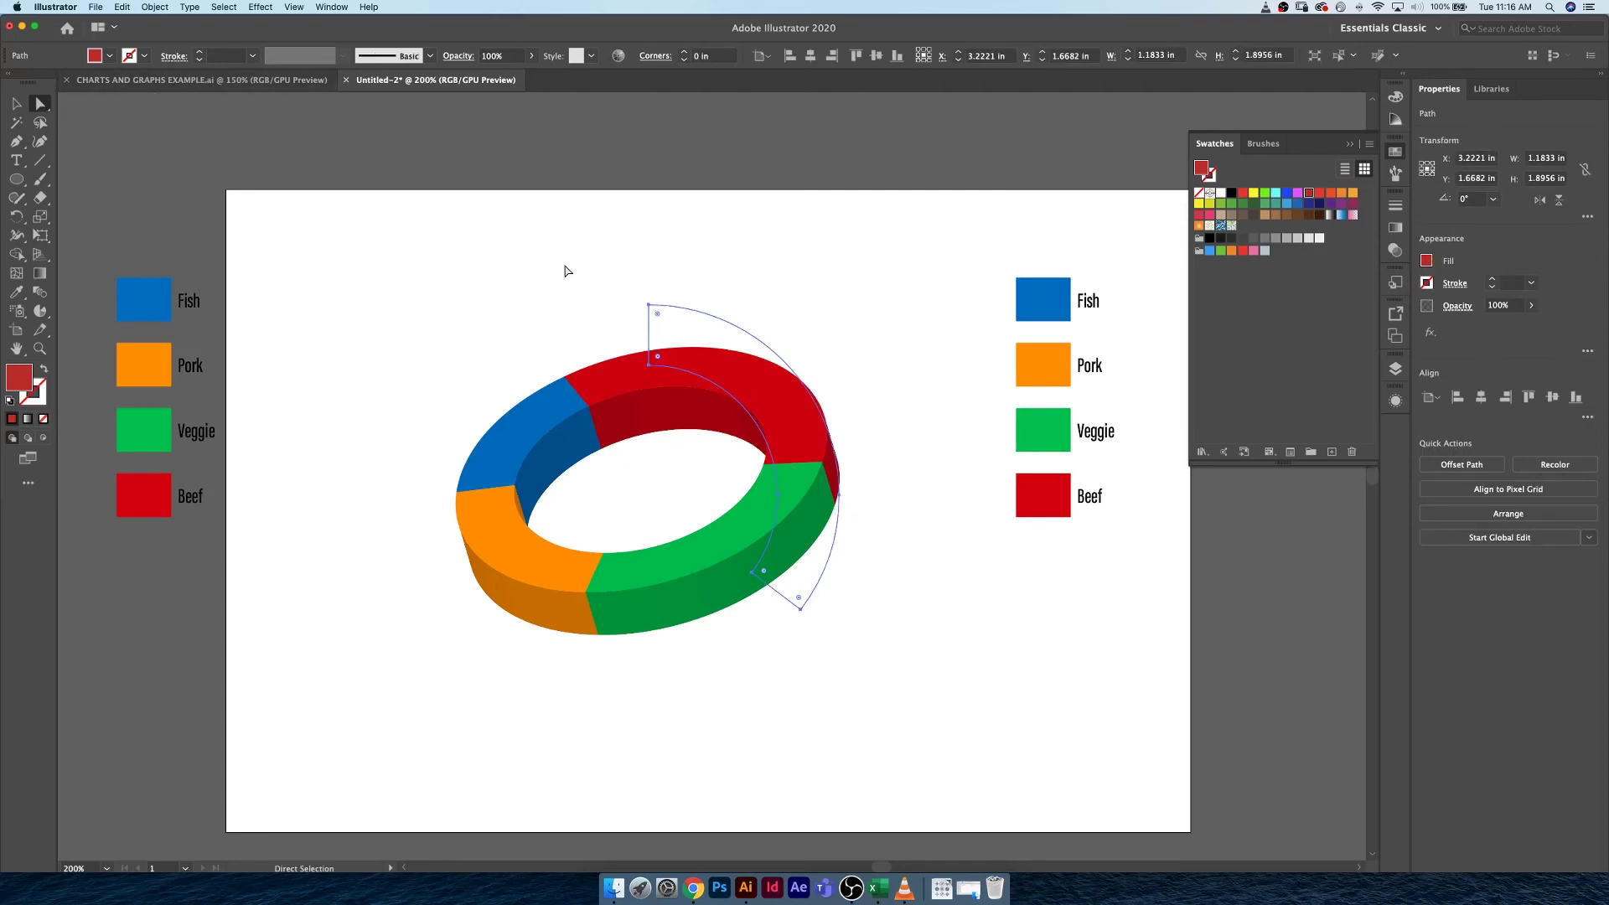
left_click_drag(741, 398, 797, 363)
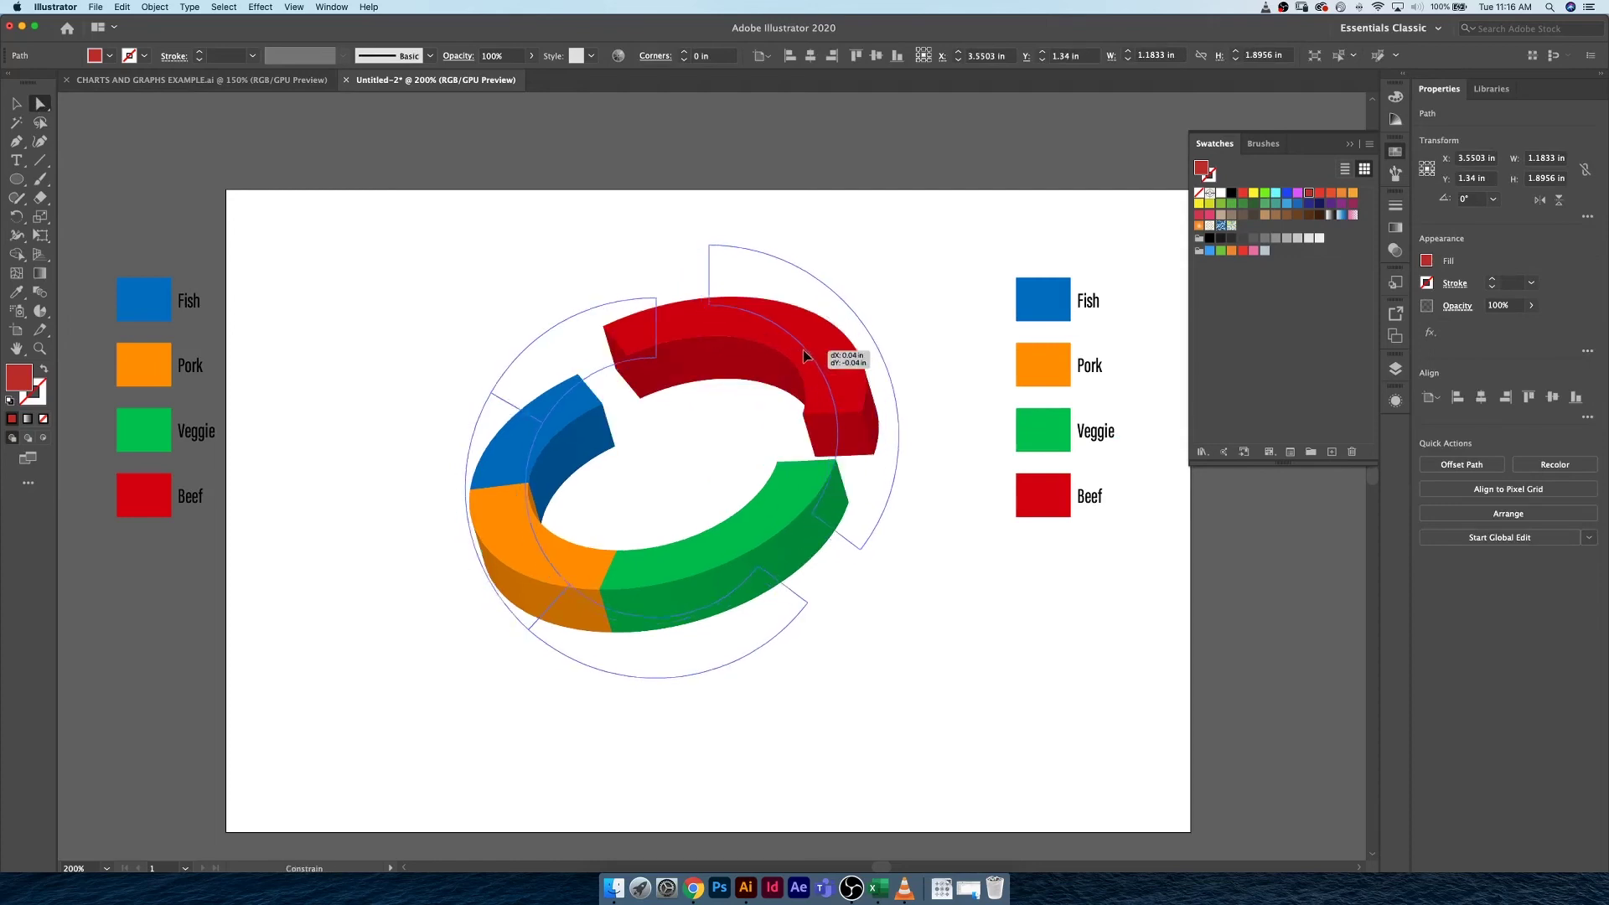
left_click(802, 362, "alt")
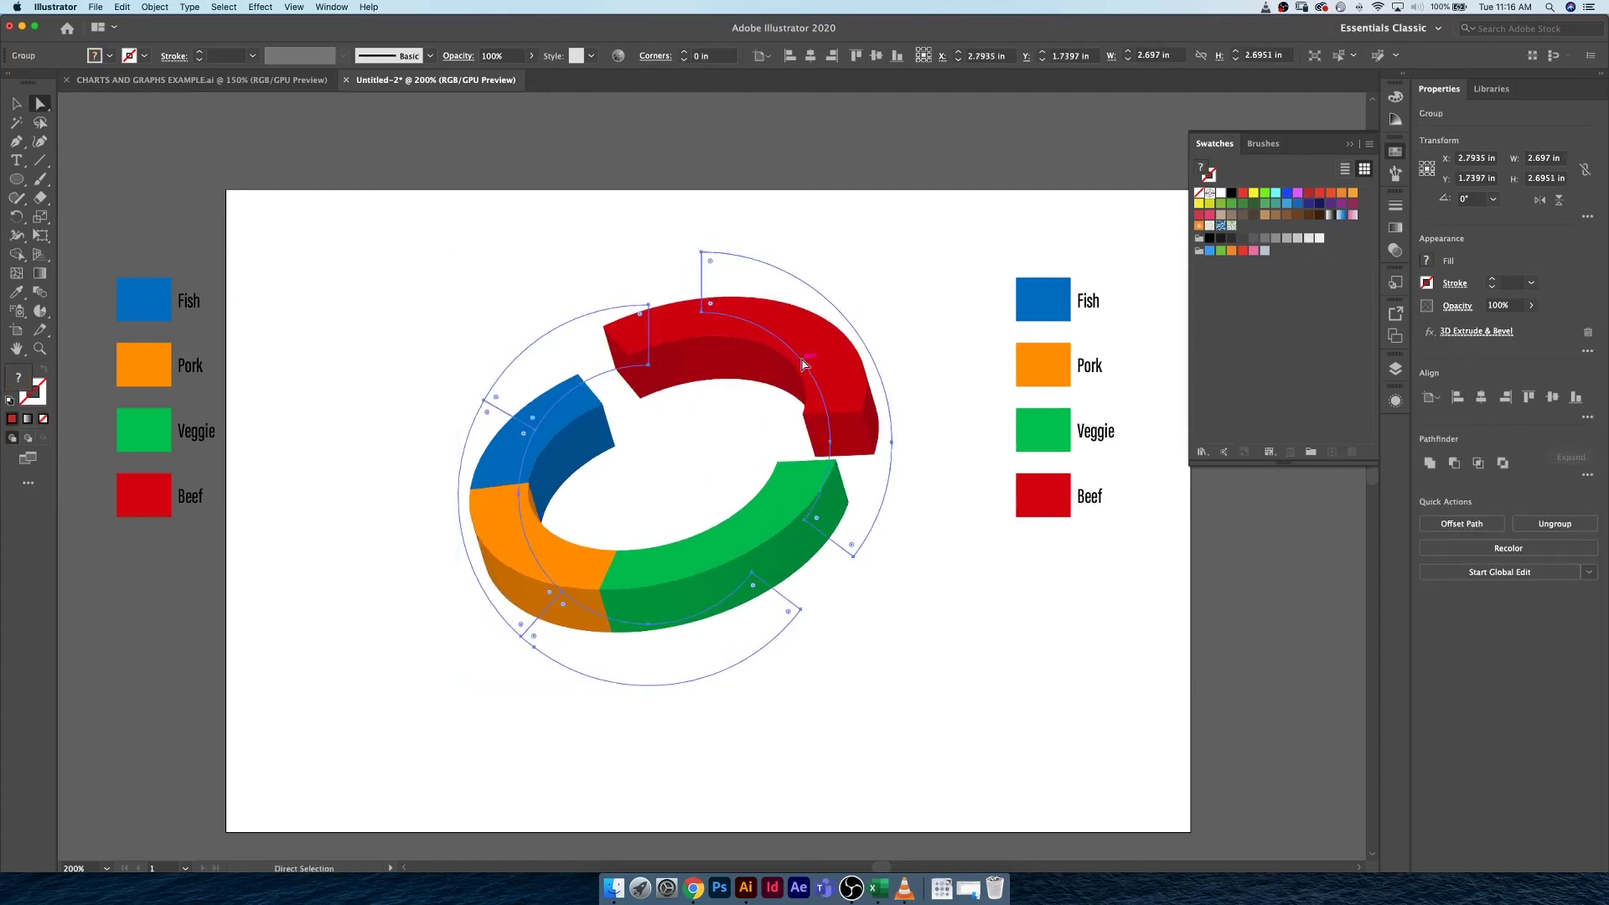
key("super+shift+a")
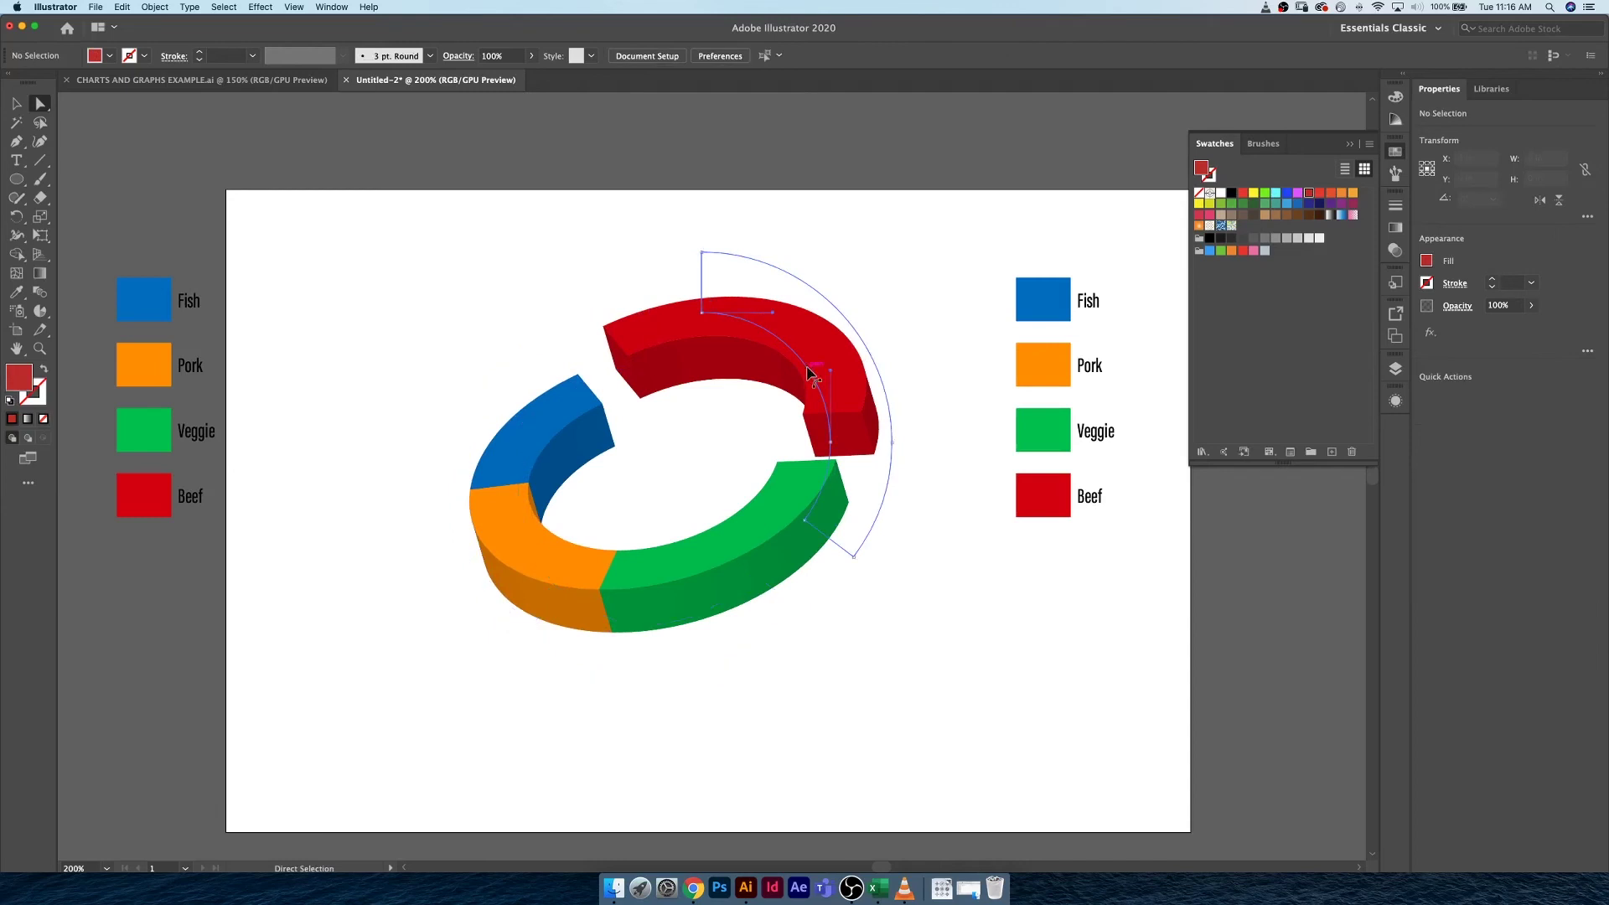
left_click(810, 373)
left_click_drag(863, 426, 703, 248)
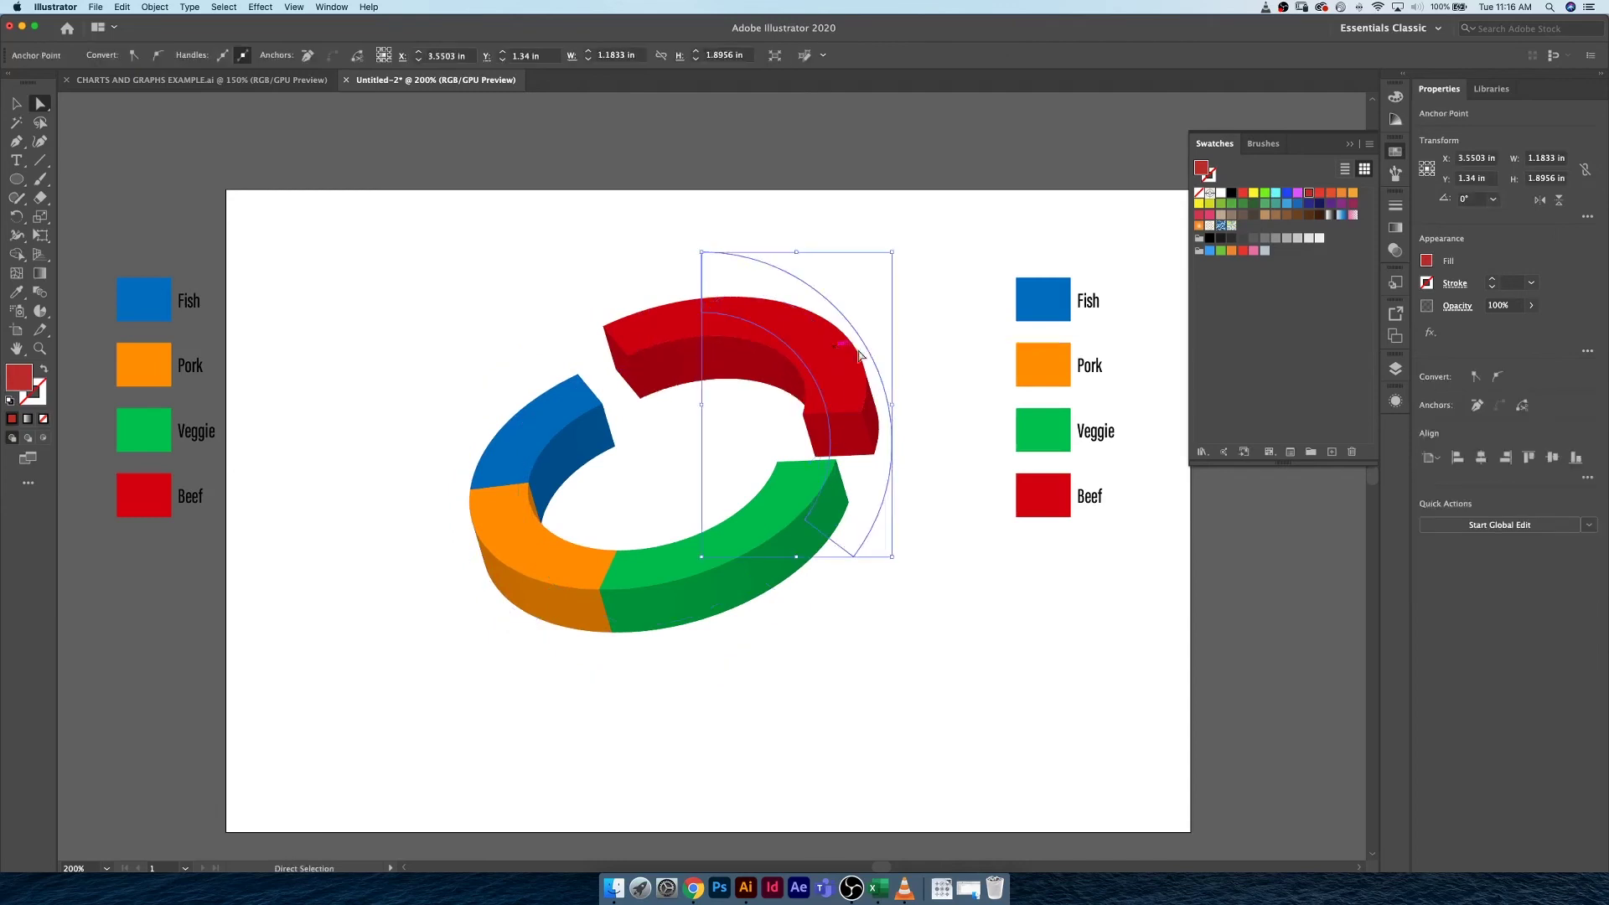
left_click(843, 359)
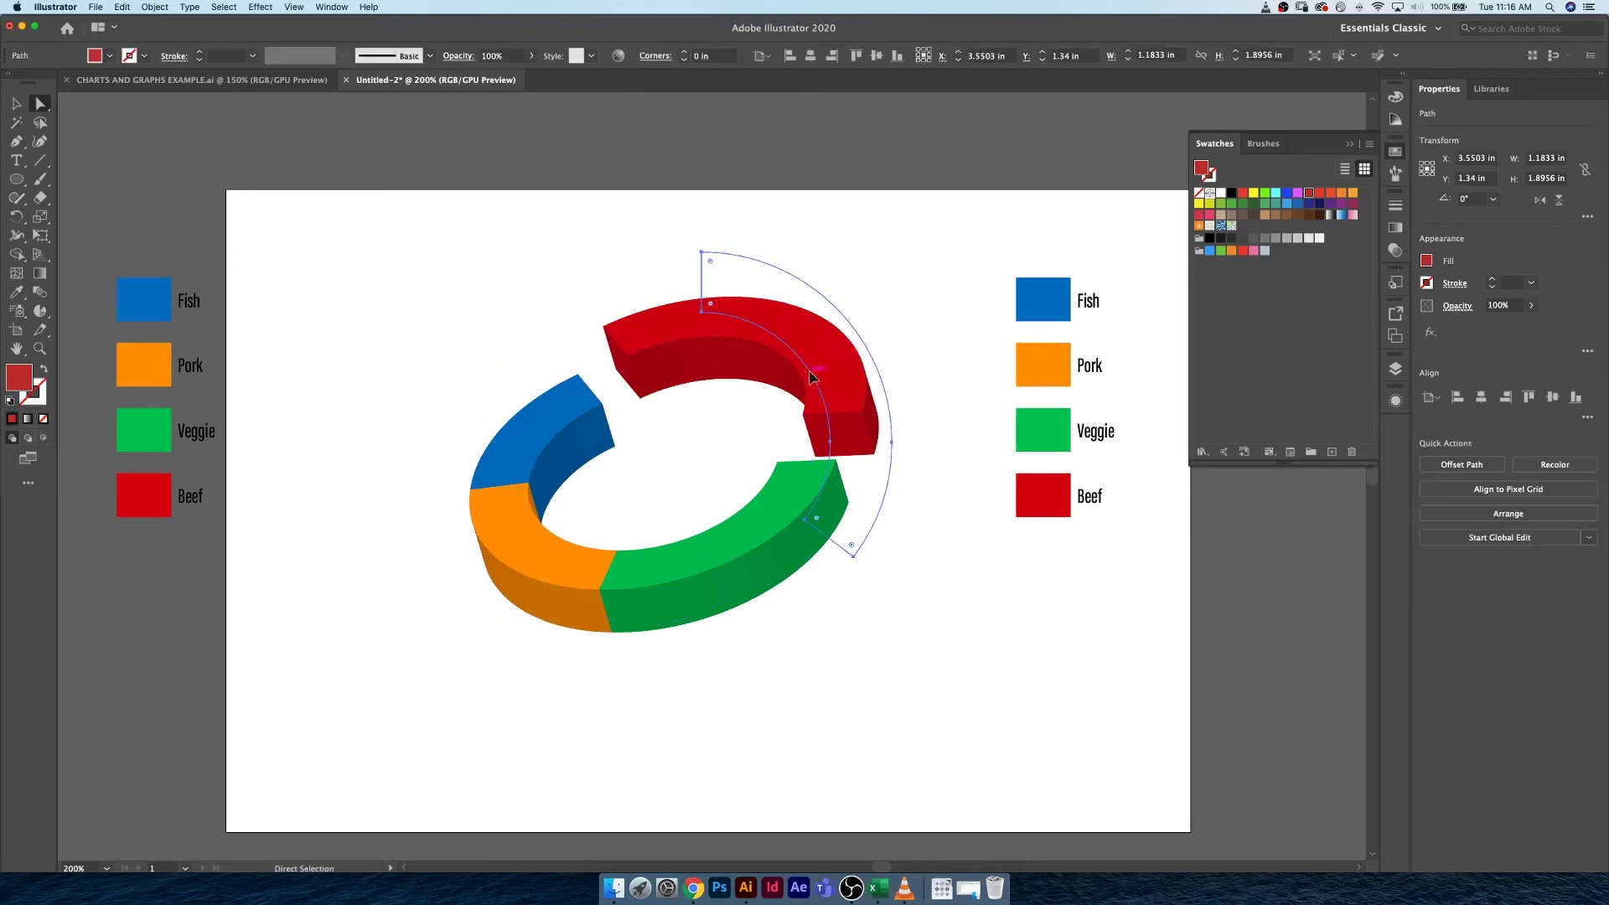
left_click_drag(811, 376, 834, 354)
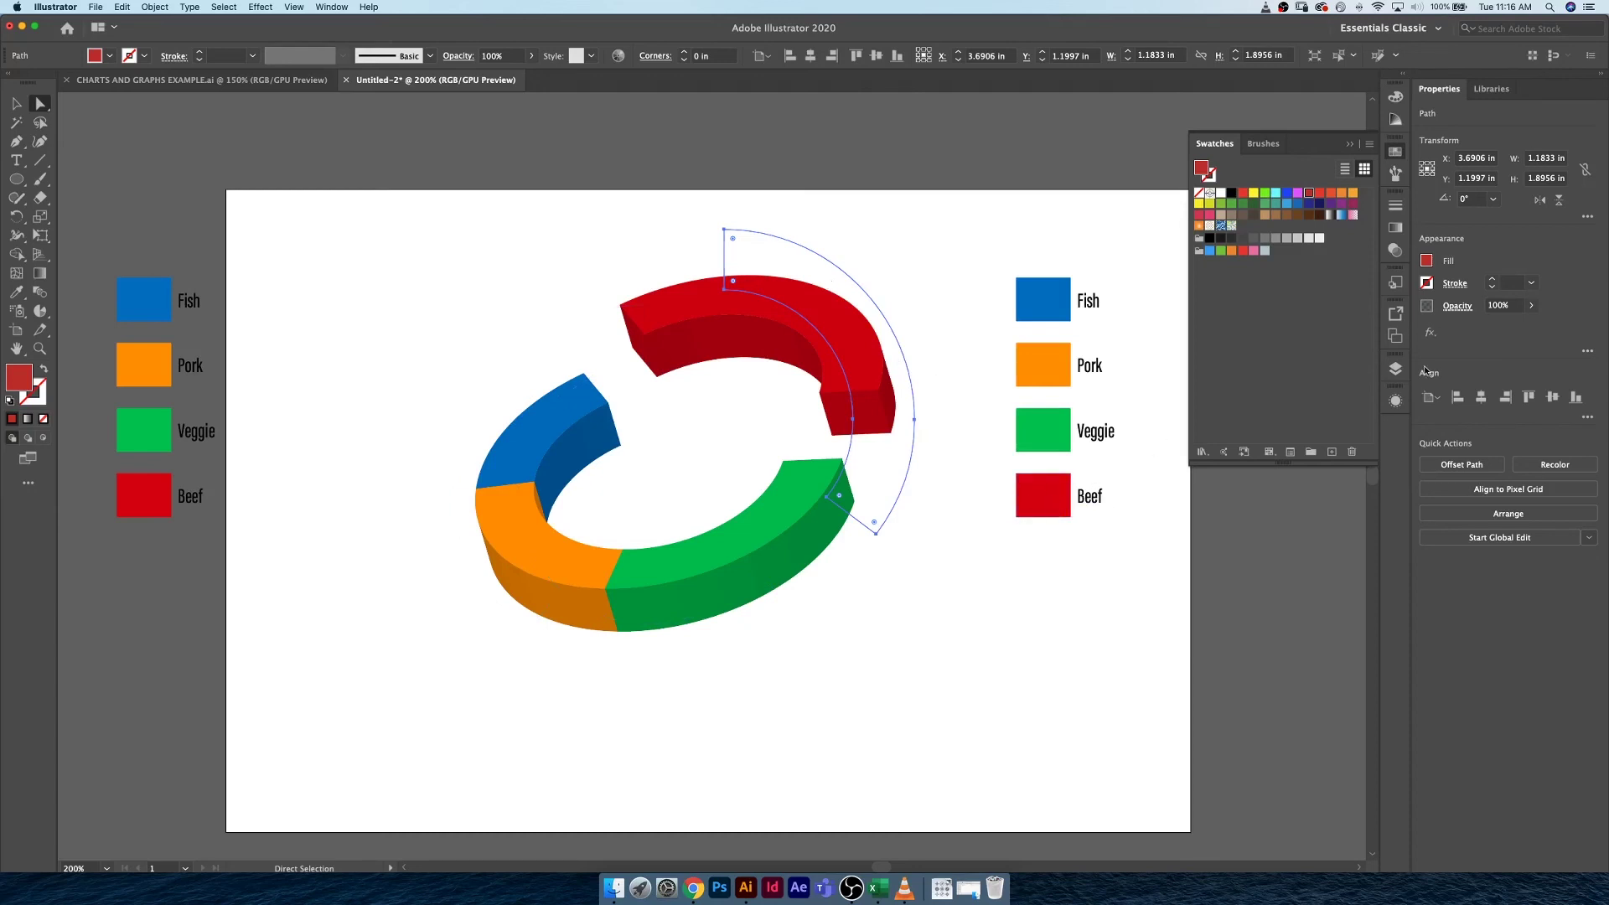
- Show the Appearance panel and reselect the whole donut group
left_click(1395, 401)
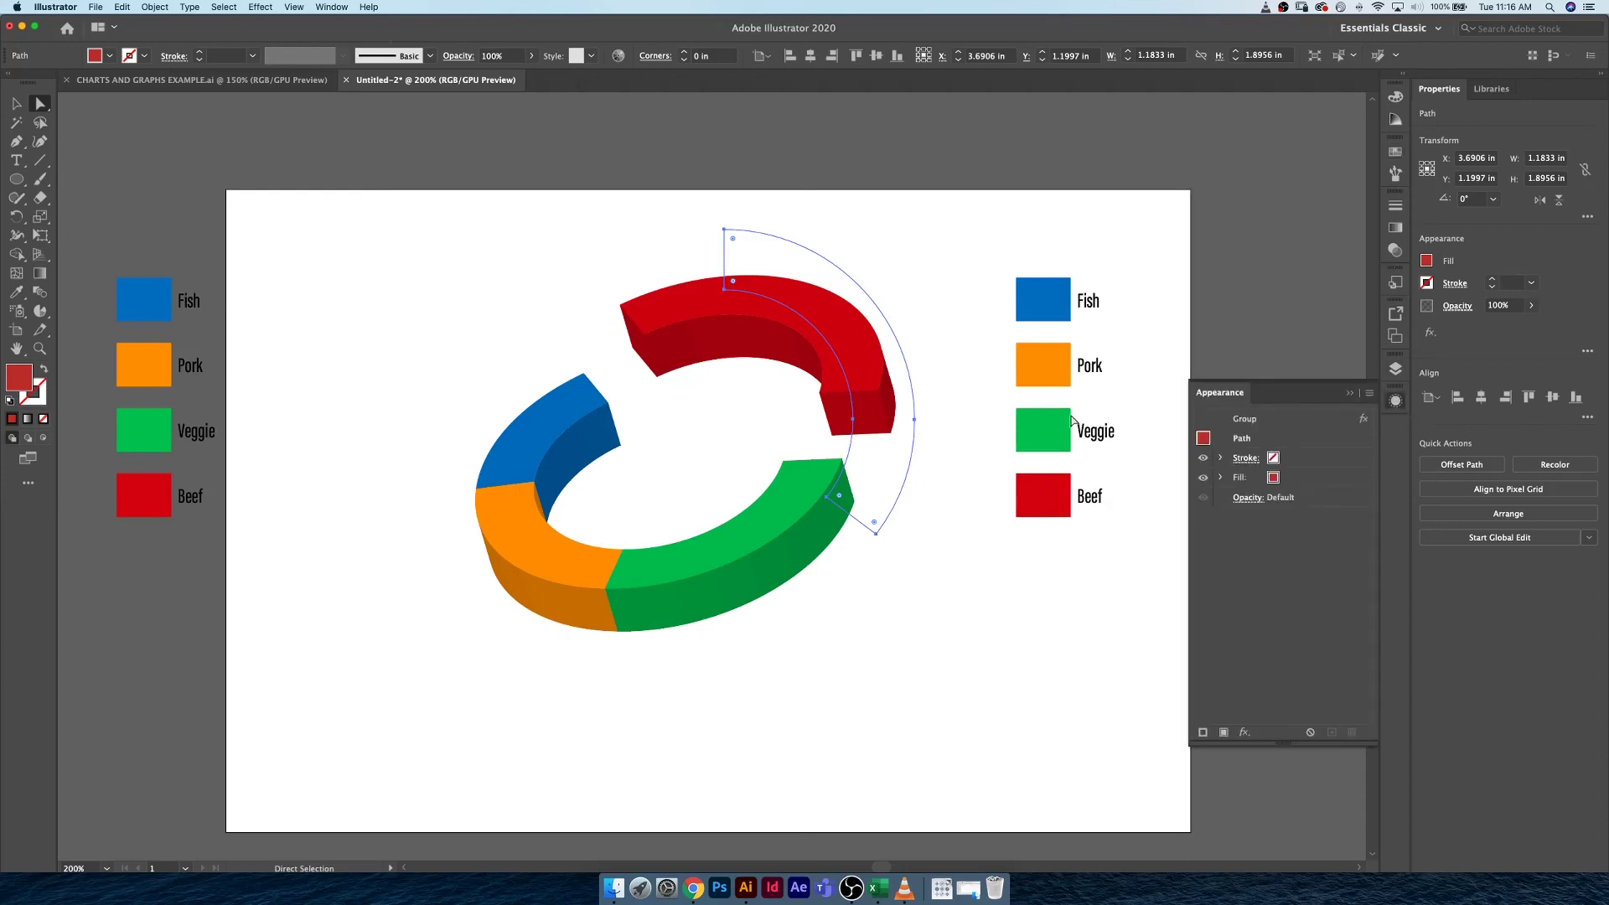
left_click(822, 595)
key("v")
left_click(754, 567)
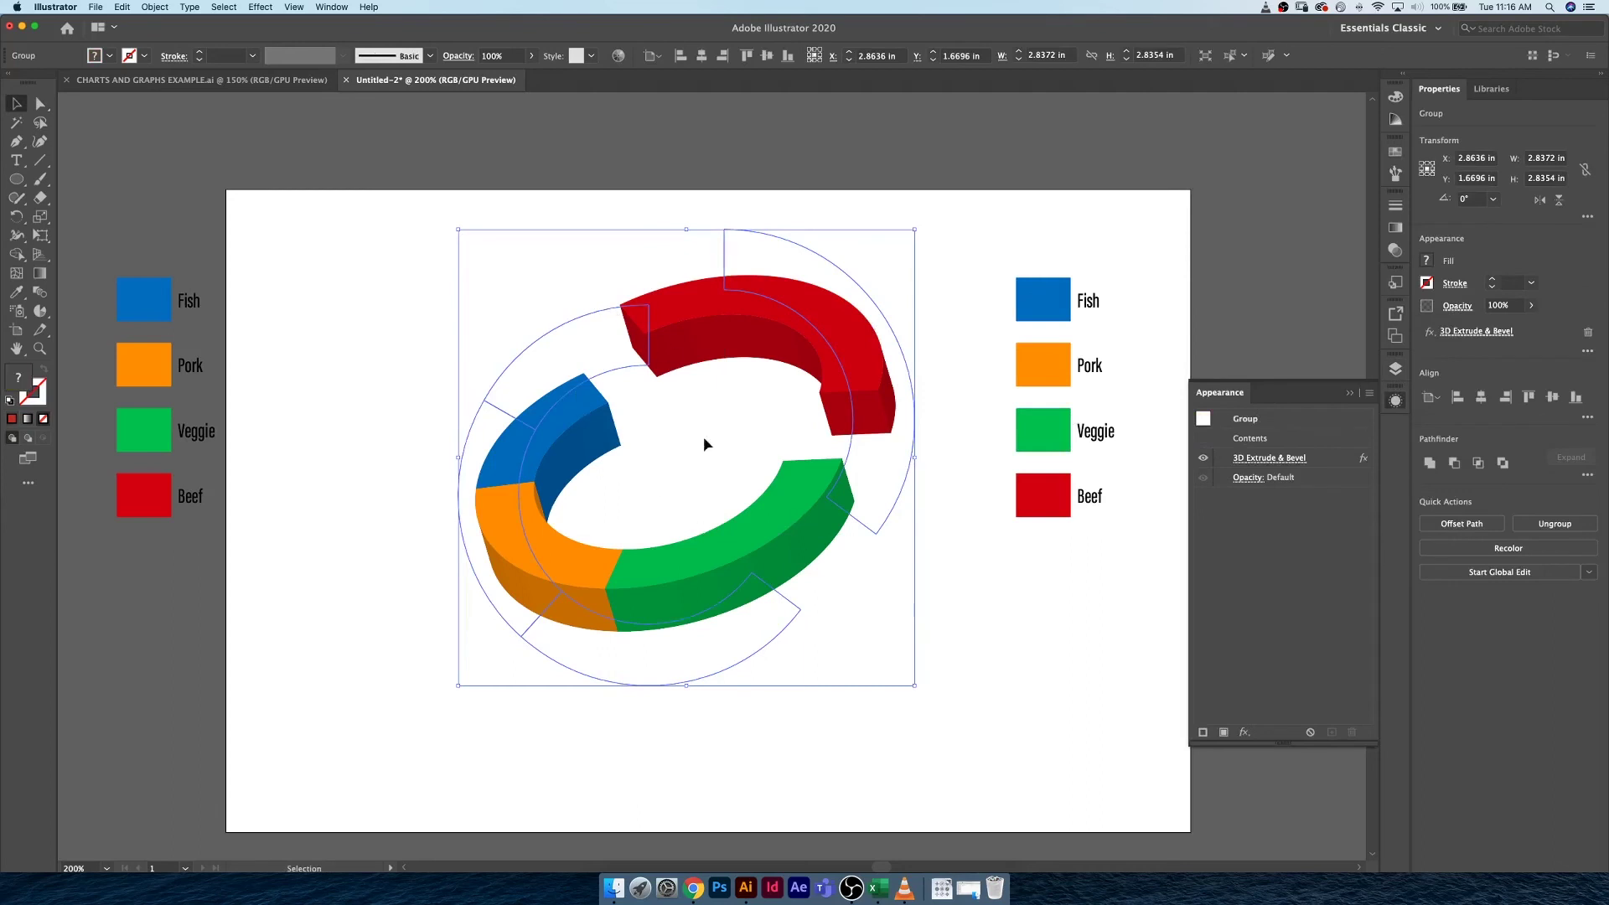
- Re-rotate the donut's 3D Extrude & Bevel to 49°, 4°, 0° so the ring stands more upright
left_click(1281, 465)
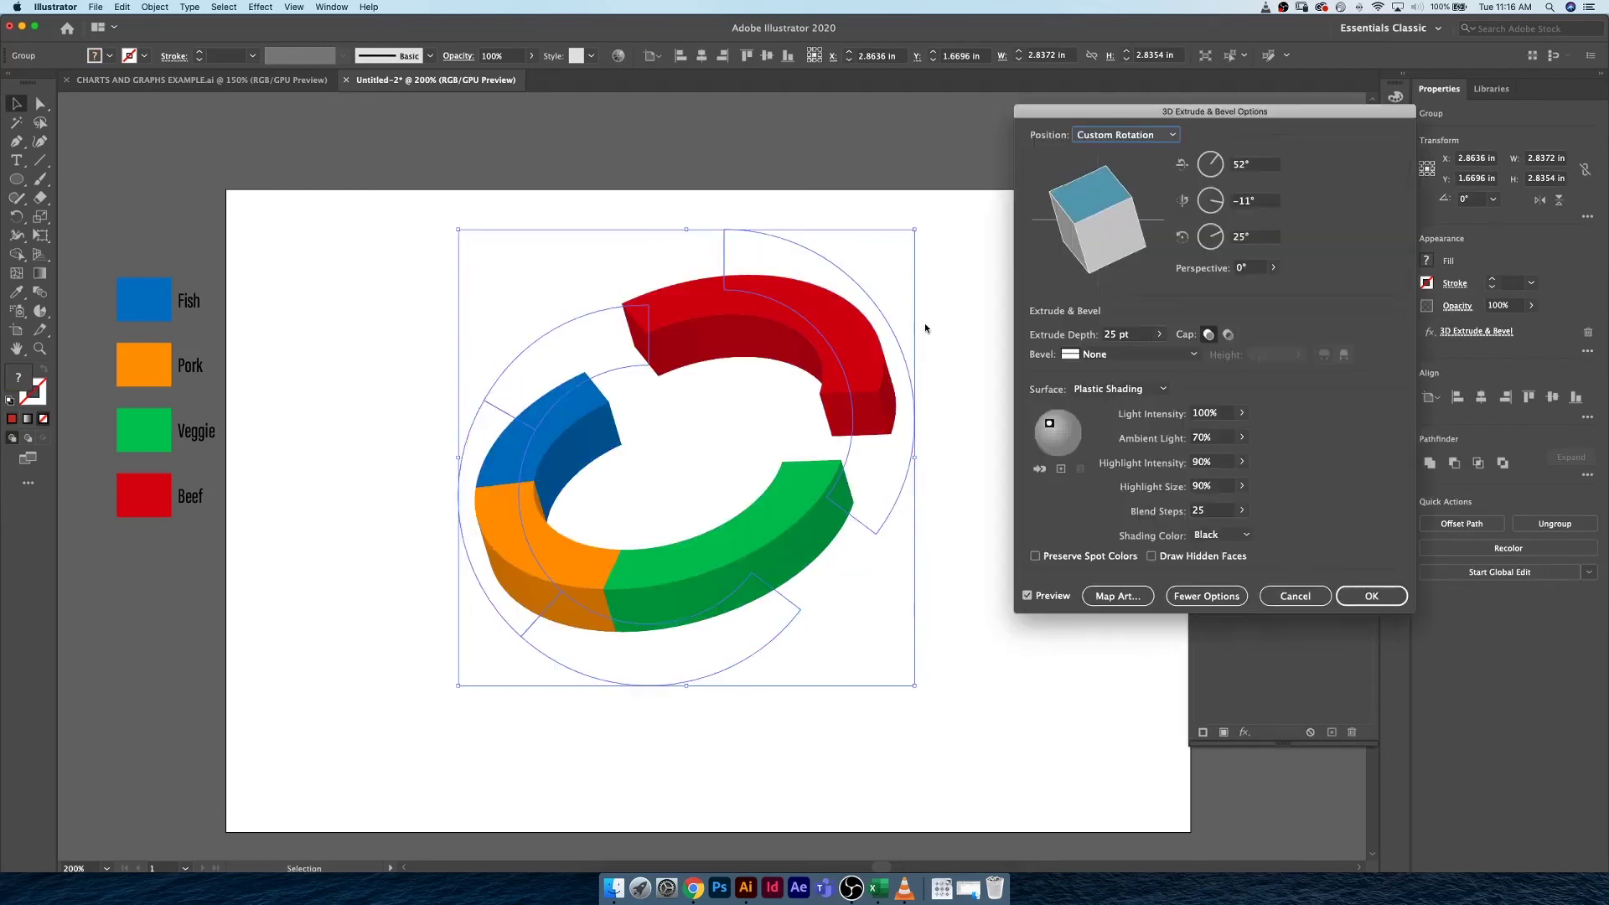
left_click_drag(1091, 267, 1126, 236)
left_click_drag(1119, 179, 1139, 189)
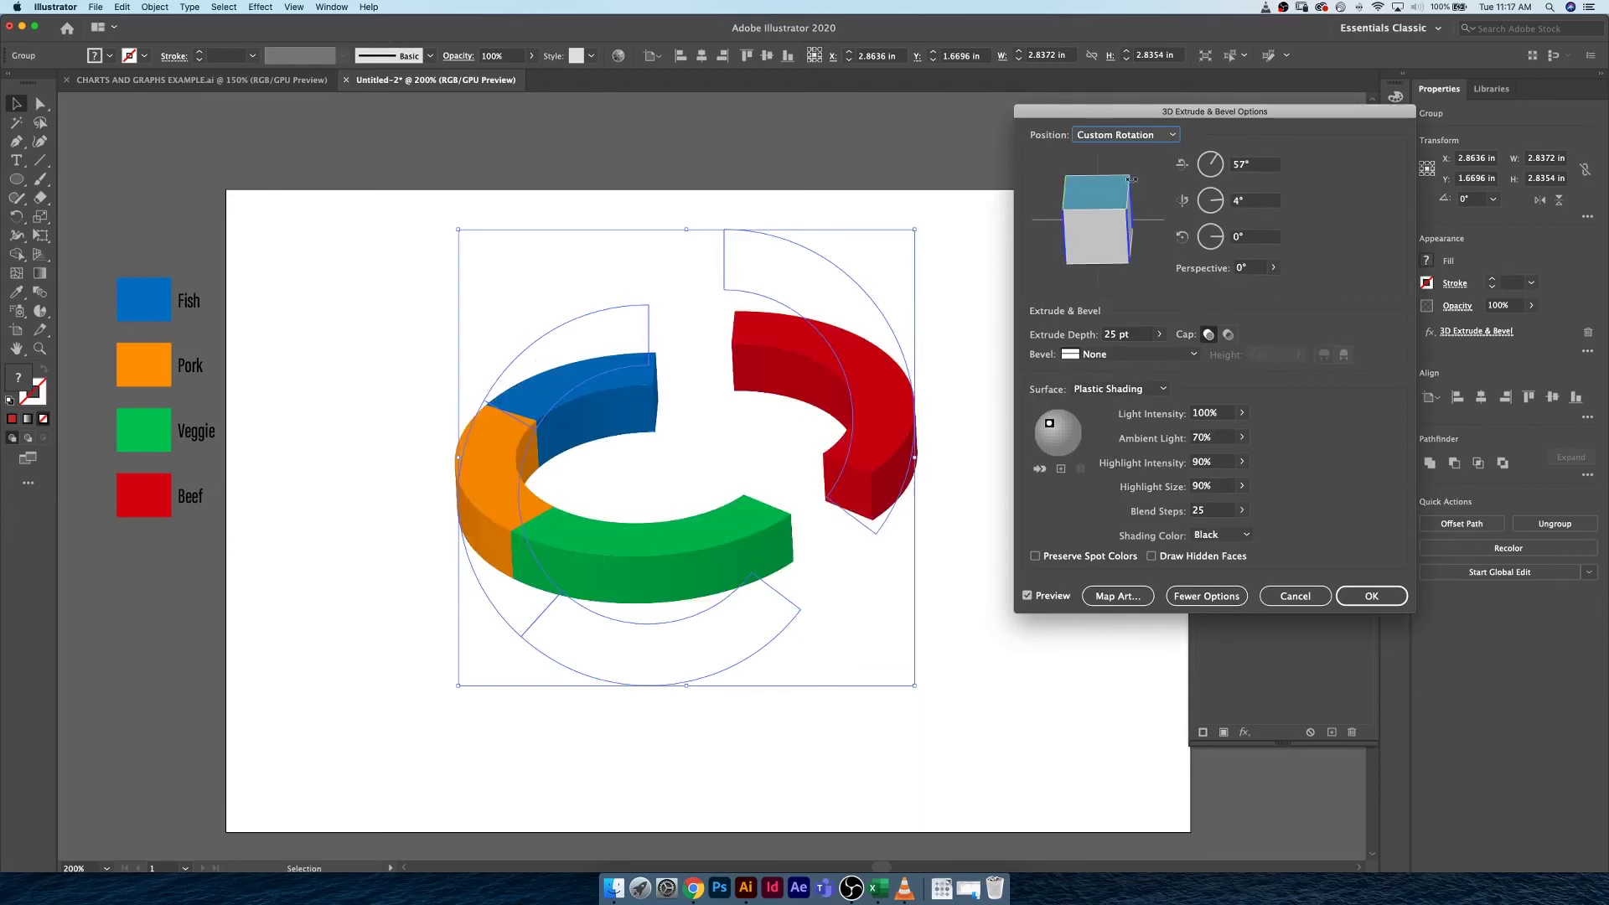
left_click_drag(1115, 183, 1114, 178)
left_click(1374, 596)
- Nudge the donut left and place the Beef swatch and label beside the red wedge
left_click(916, 435)
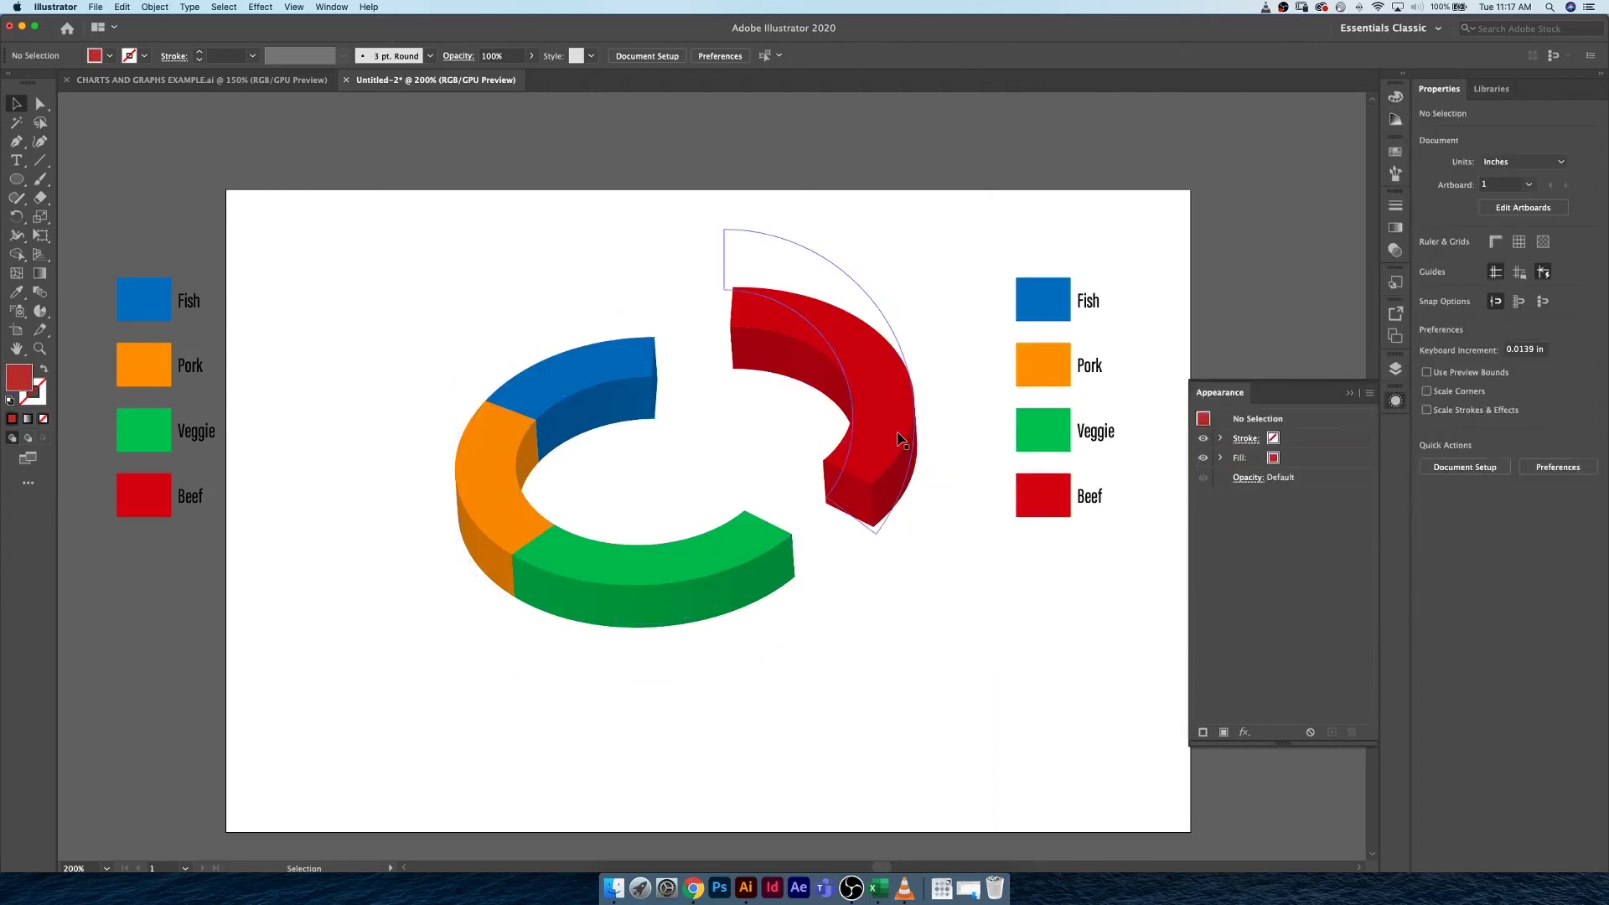
left_click_drag(893, 437, 867, 438)
left_click(966, 506)
key("a")
left_click(1054, 502)
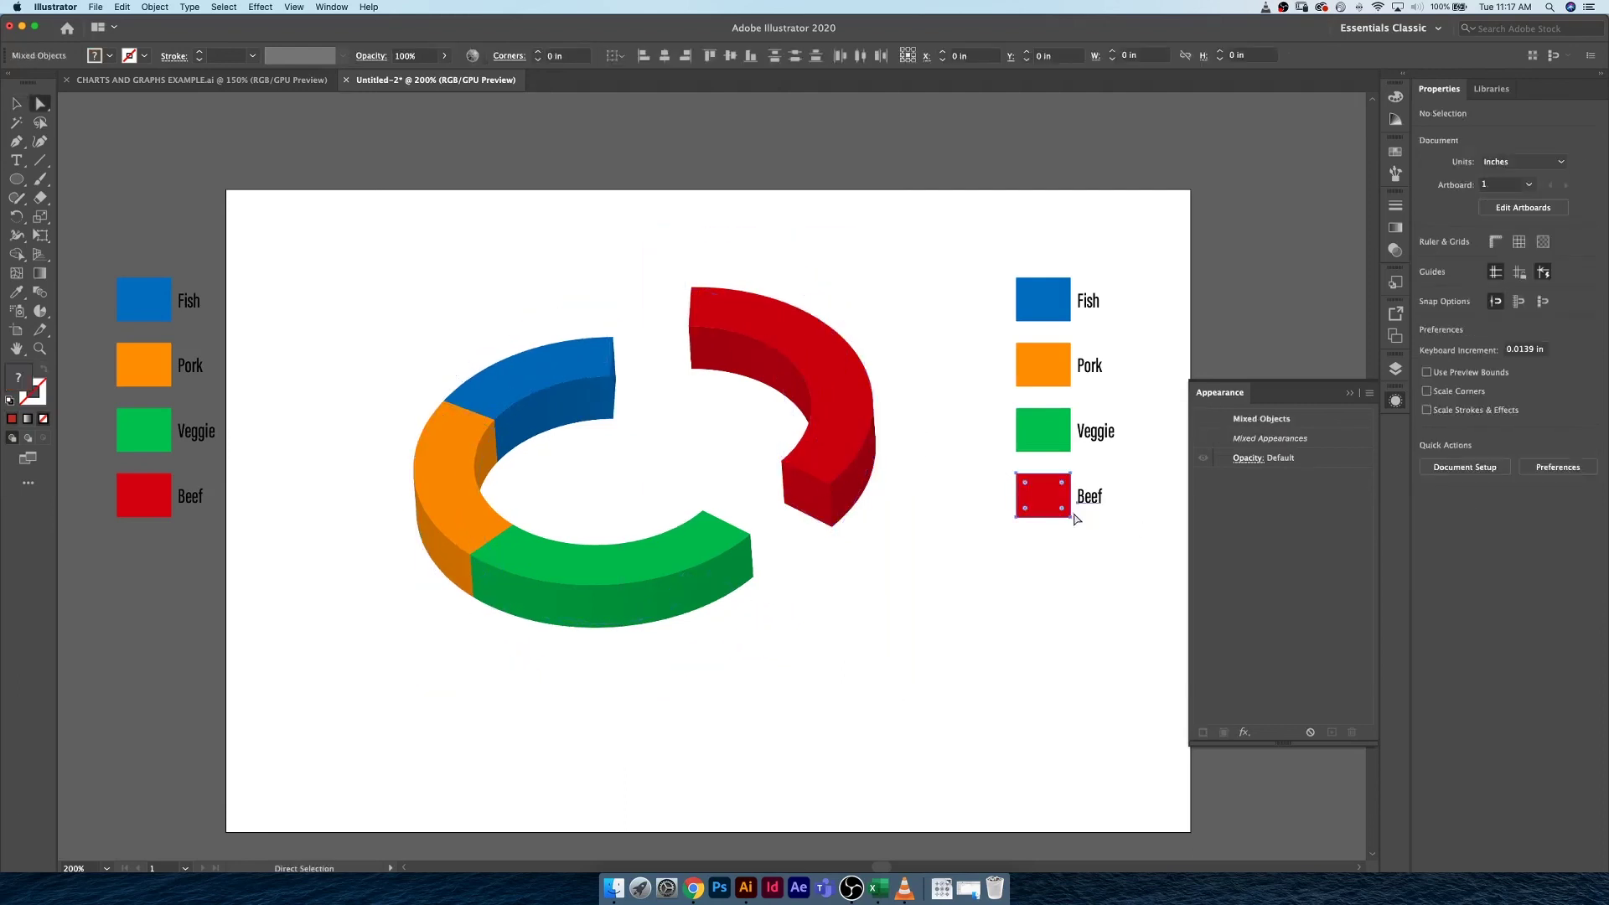
key("v")
left_click(1084, 501)
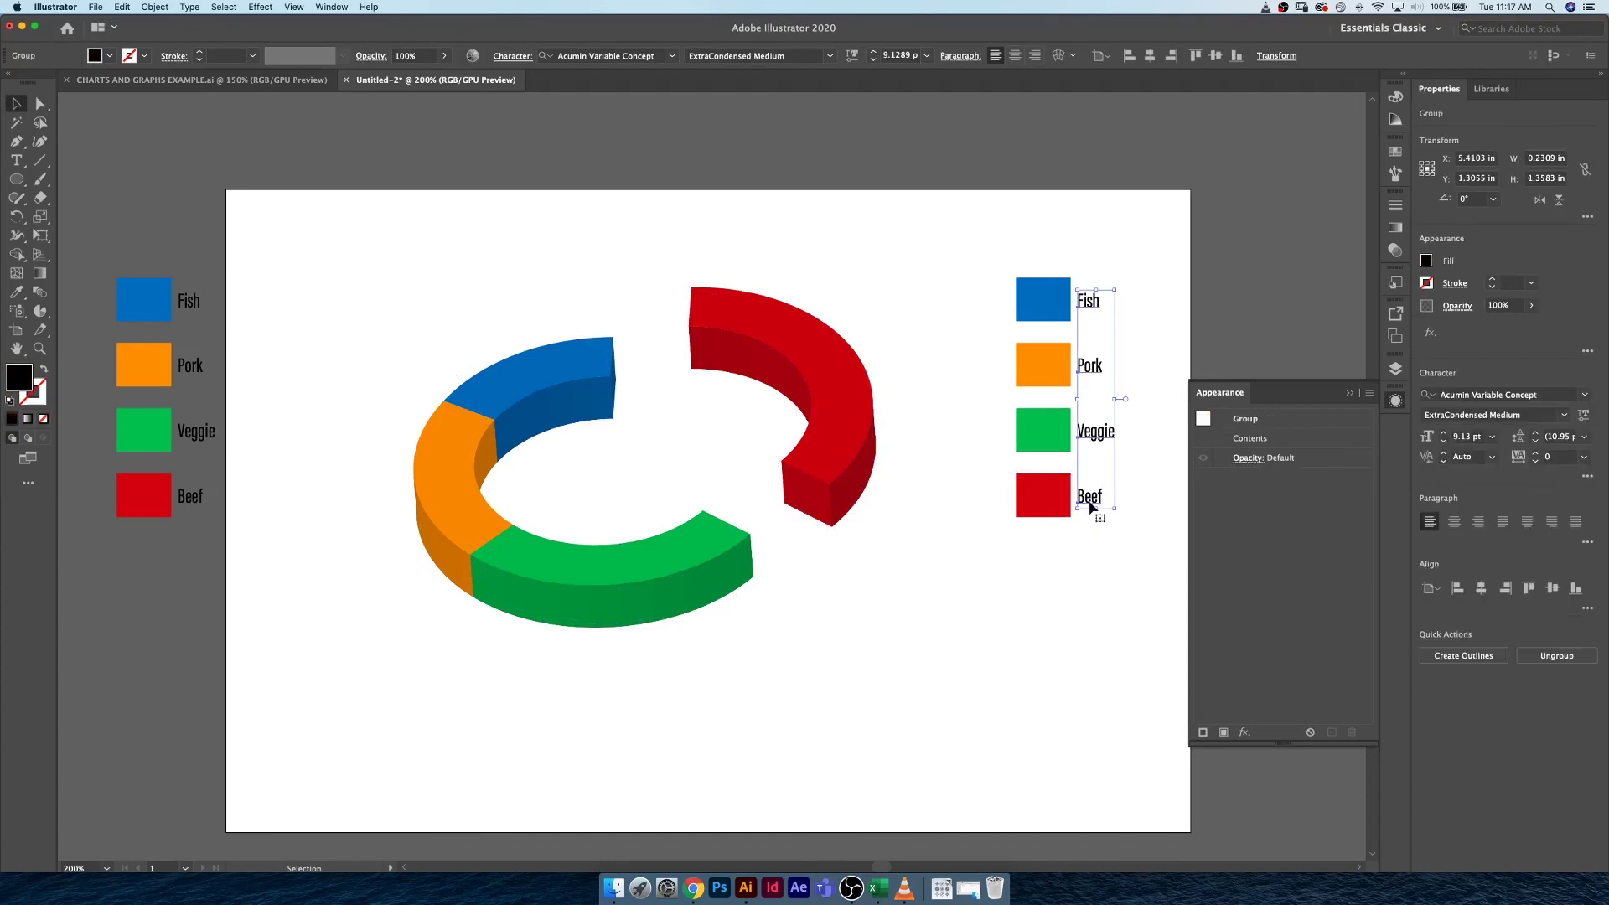
left_click(1102, 560)
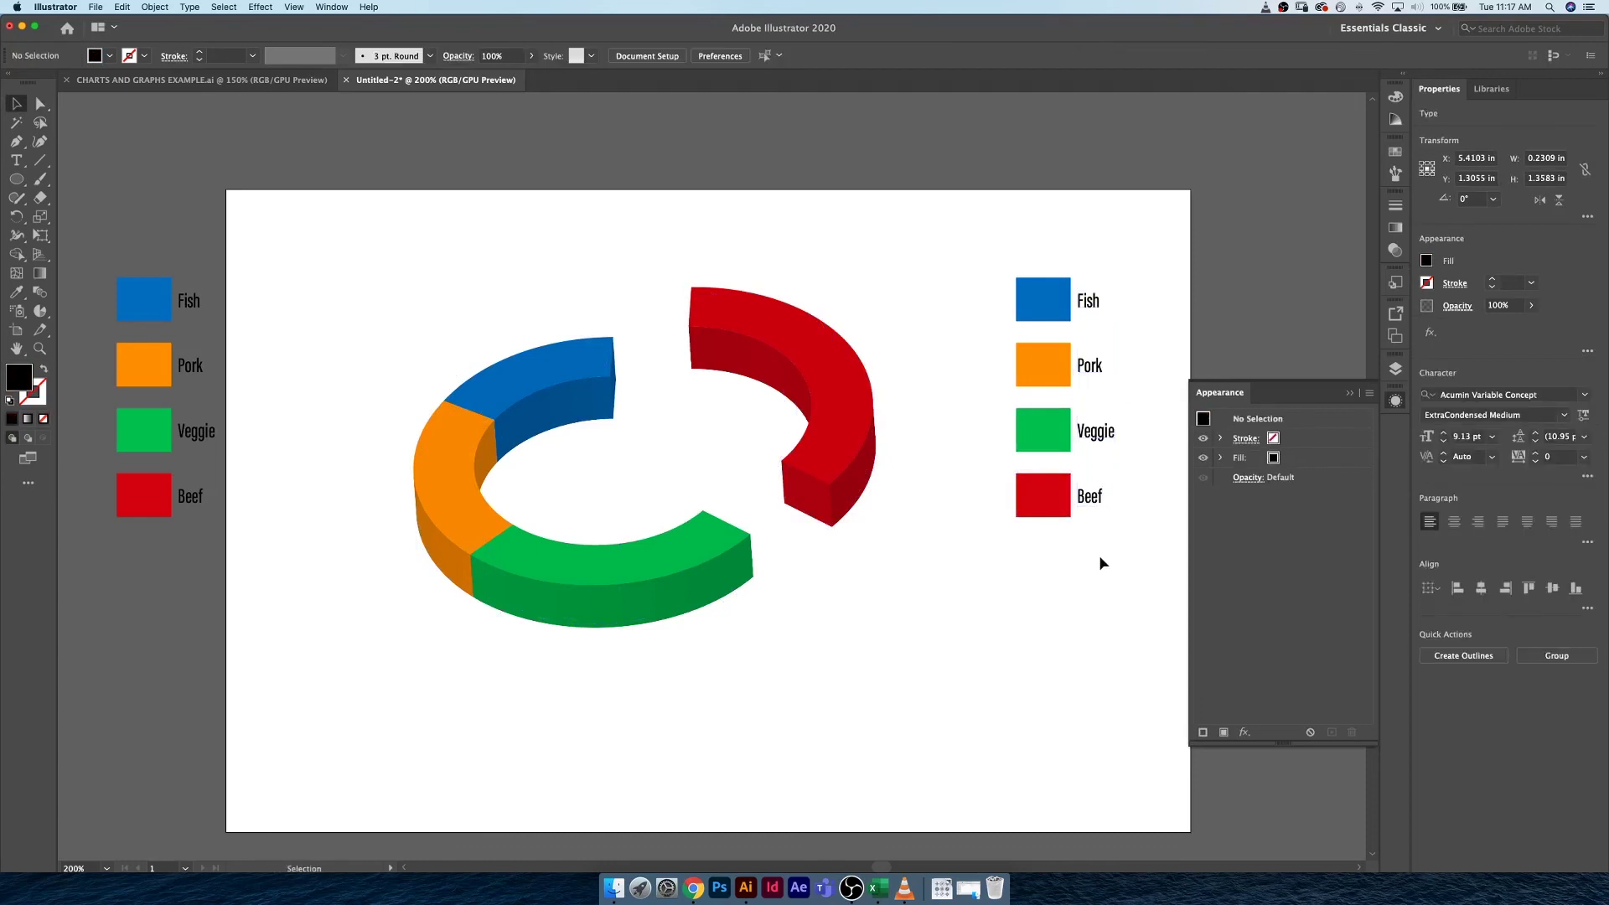
left_click(1091, 499)
left_click(1044, 499, "shift")
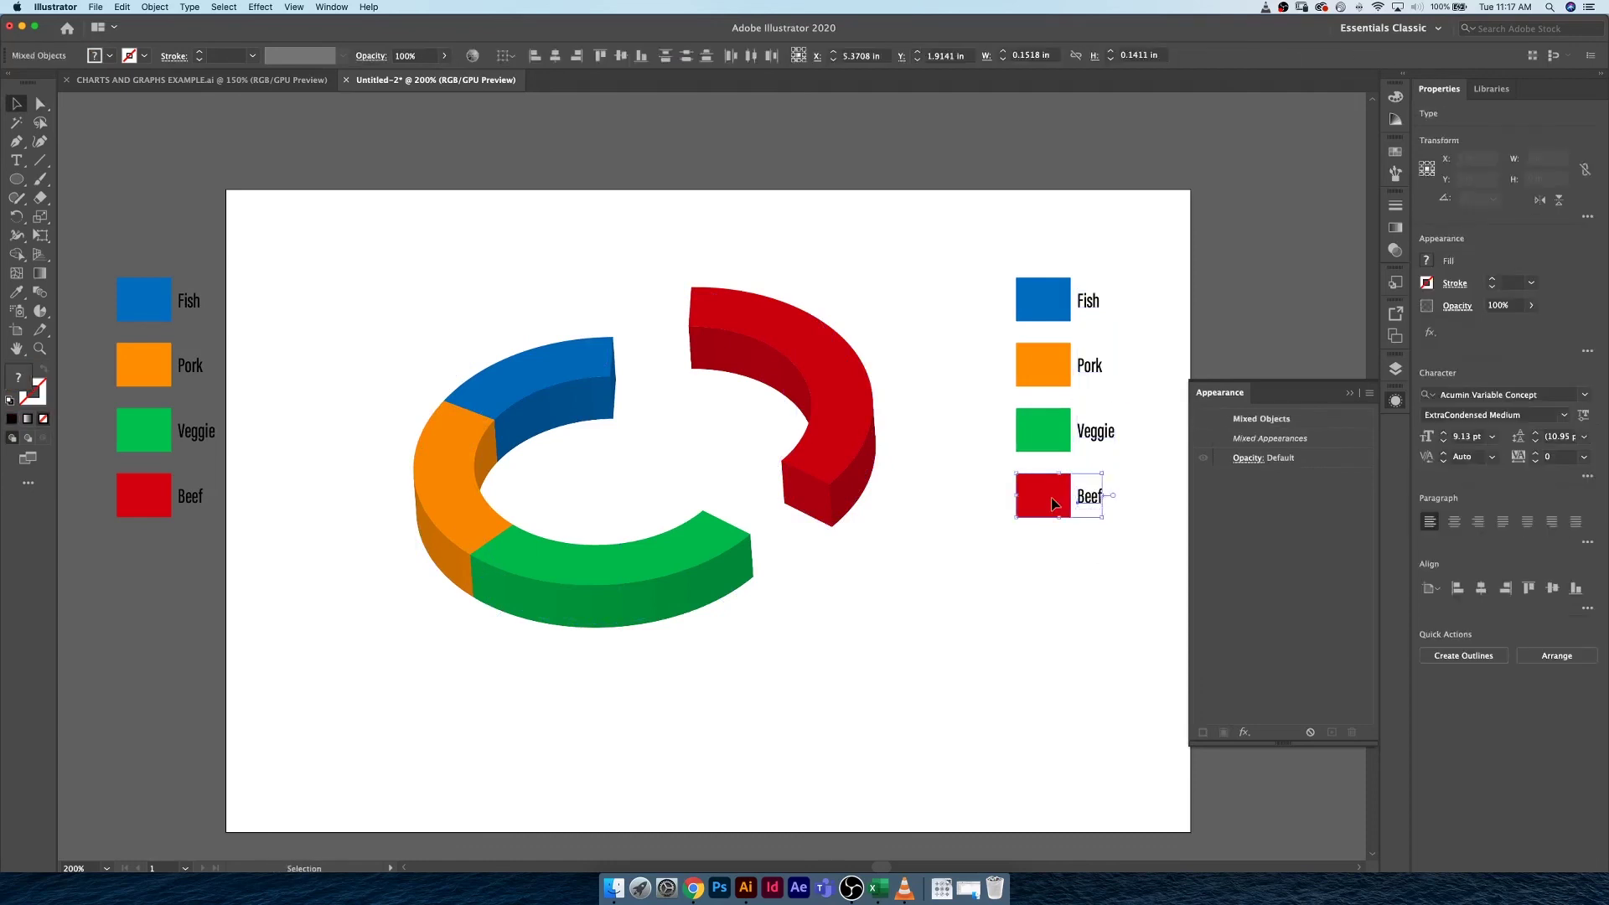
left_click_drag(1043, 500, 911, 330)
- Move the Pork and Fish swatches and labels to the left side of the ring
left_click_drag(1128, 345, 372, 498)
left_click(415, 504, "shift")
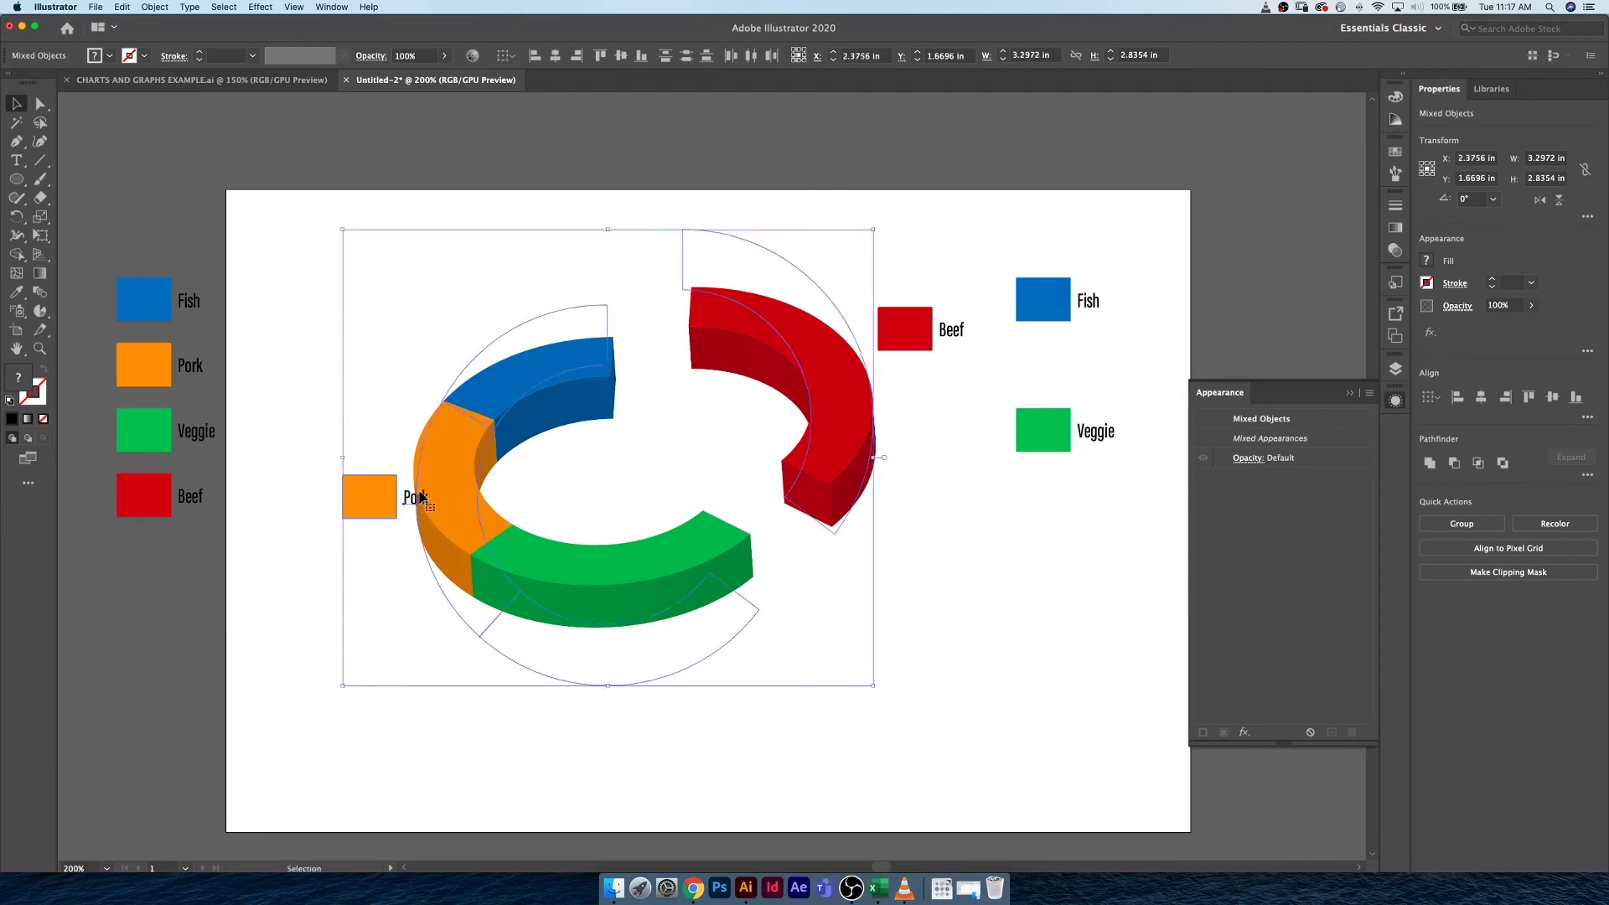
left_click(402, 560)
left_click_drag(413, 500, 312, 501)
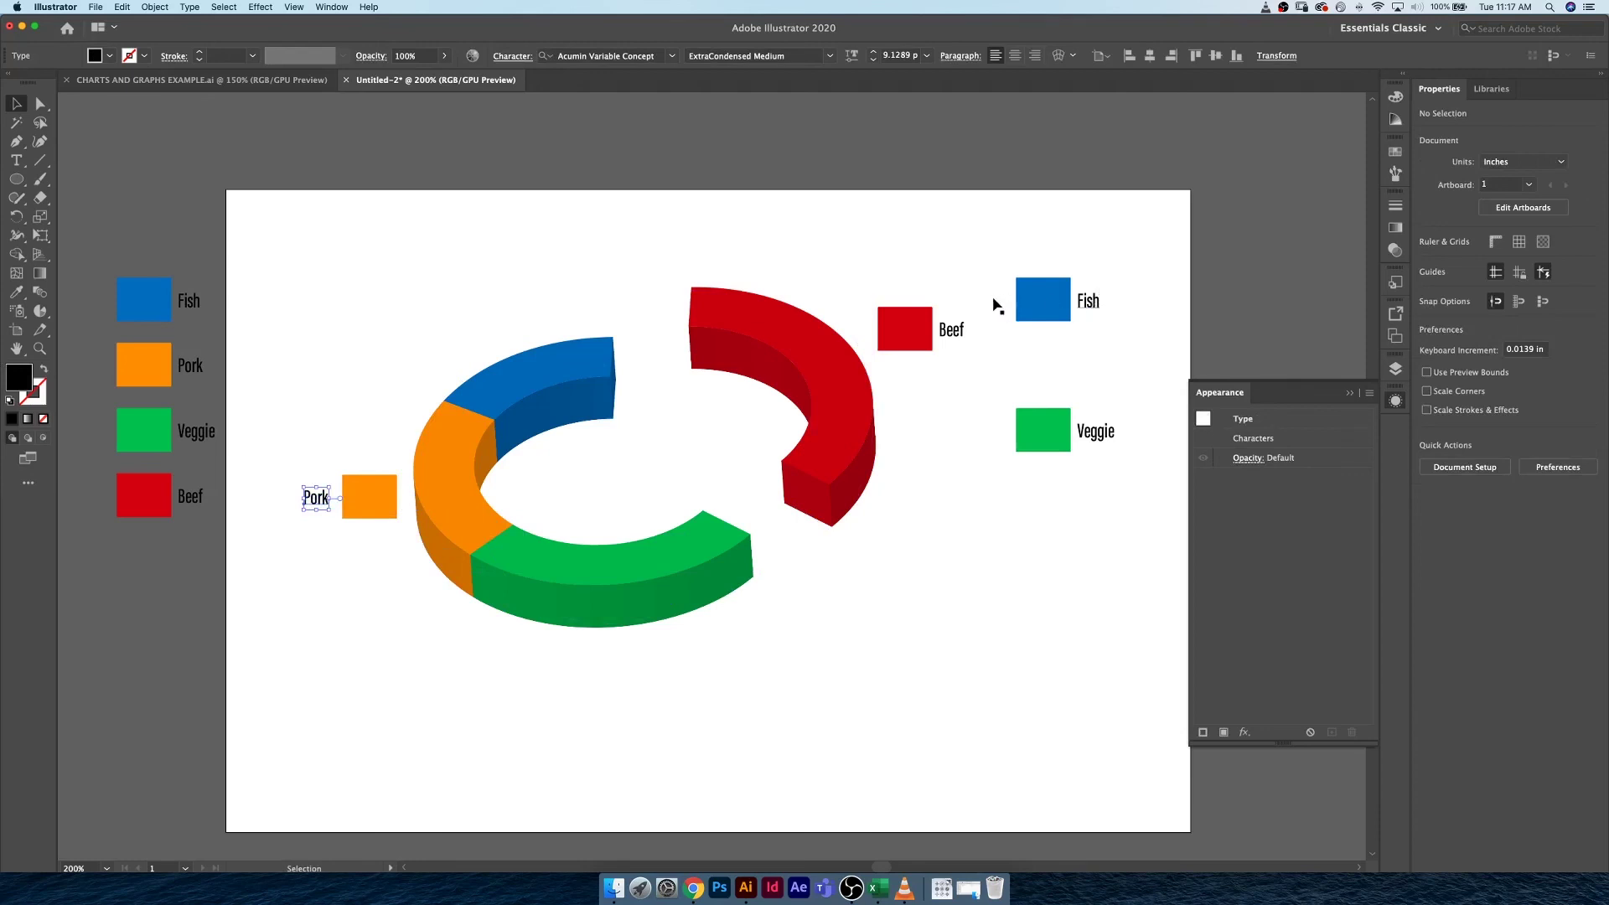
left_click_drag(1088, 301, 480, 353)
left_click(1052, 312, "shift")
- Place the green Veggie swatch and label below the ring
left_click(1090, 432)
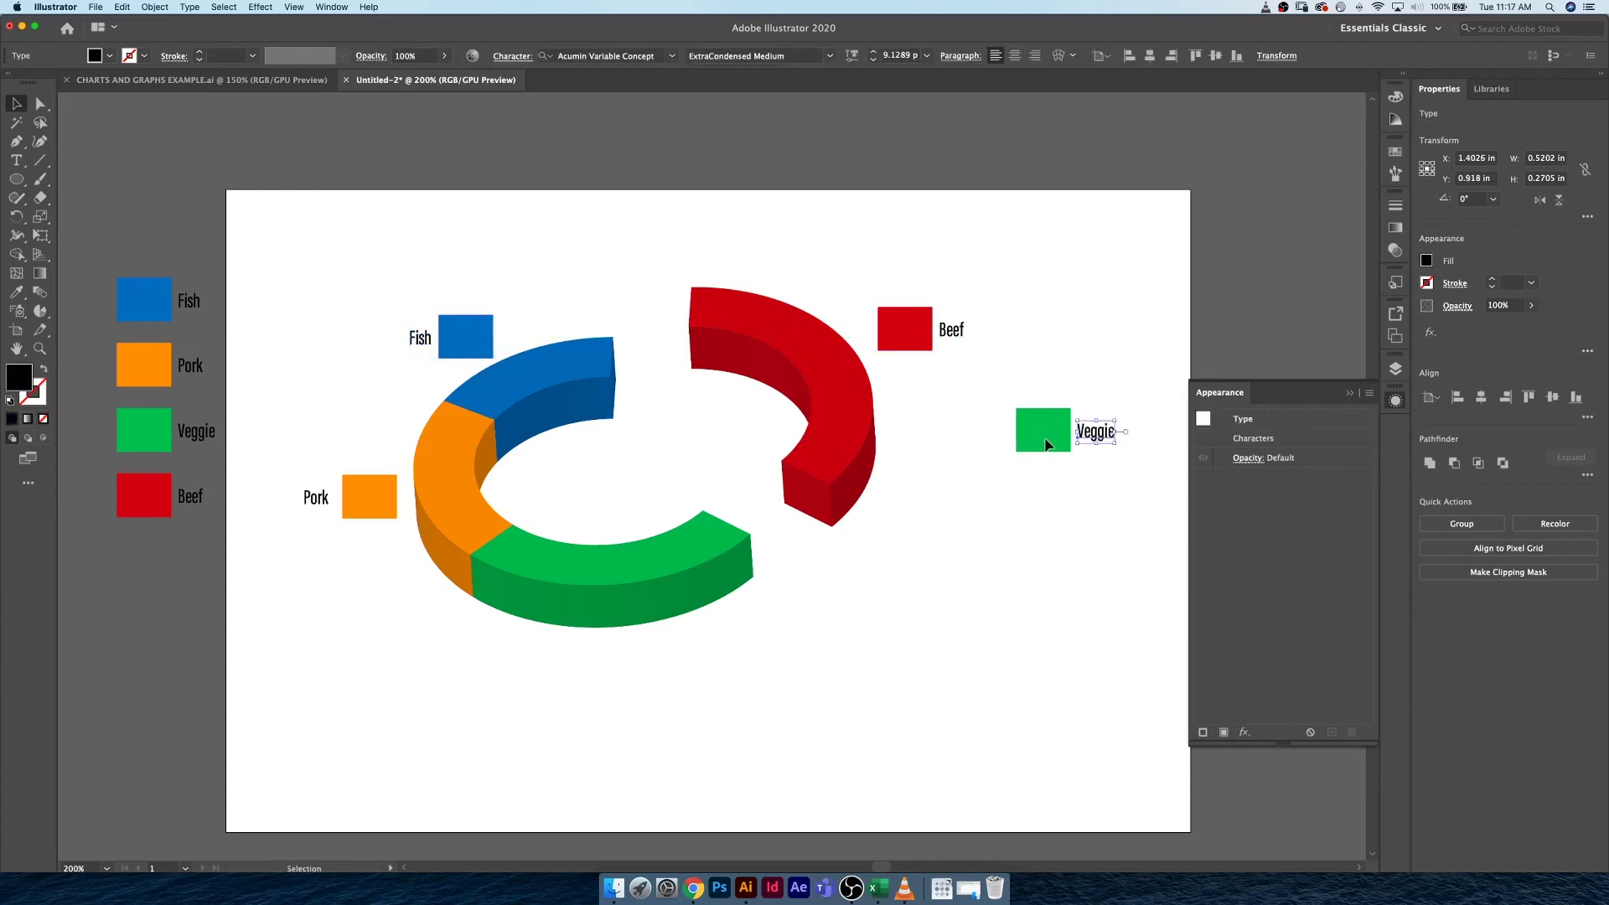
left_click(1045, 443, "shift")
left_click_drag(1048, 434, 710, 647)
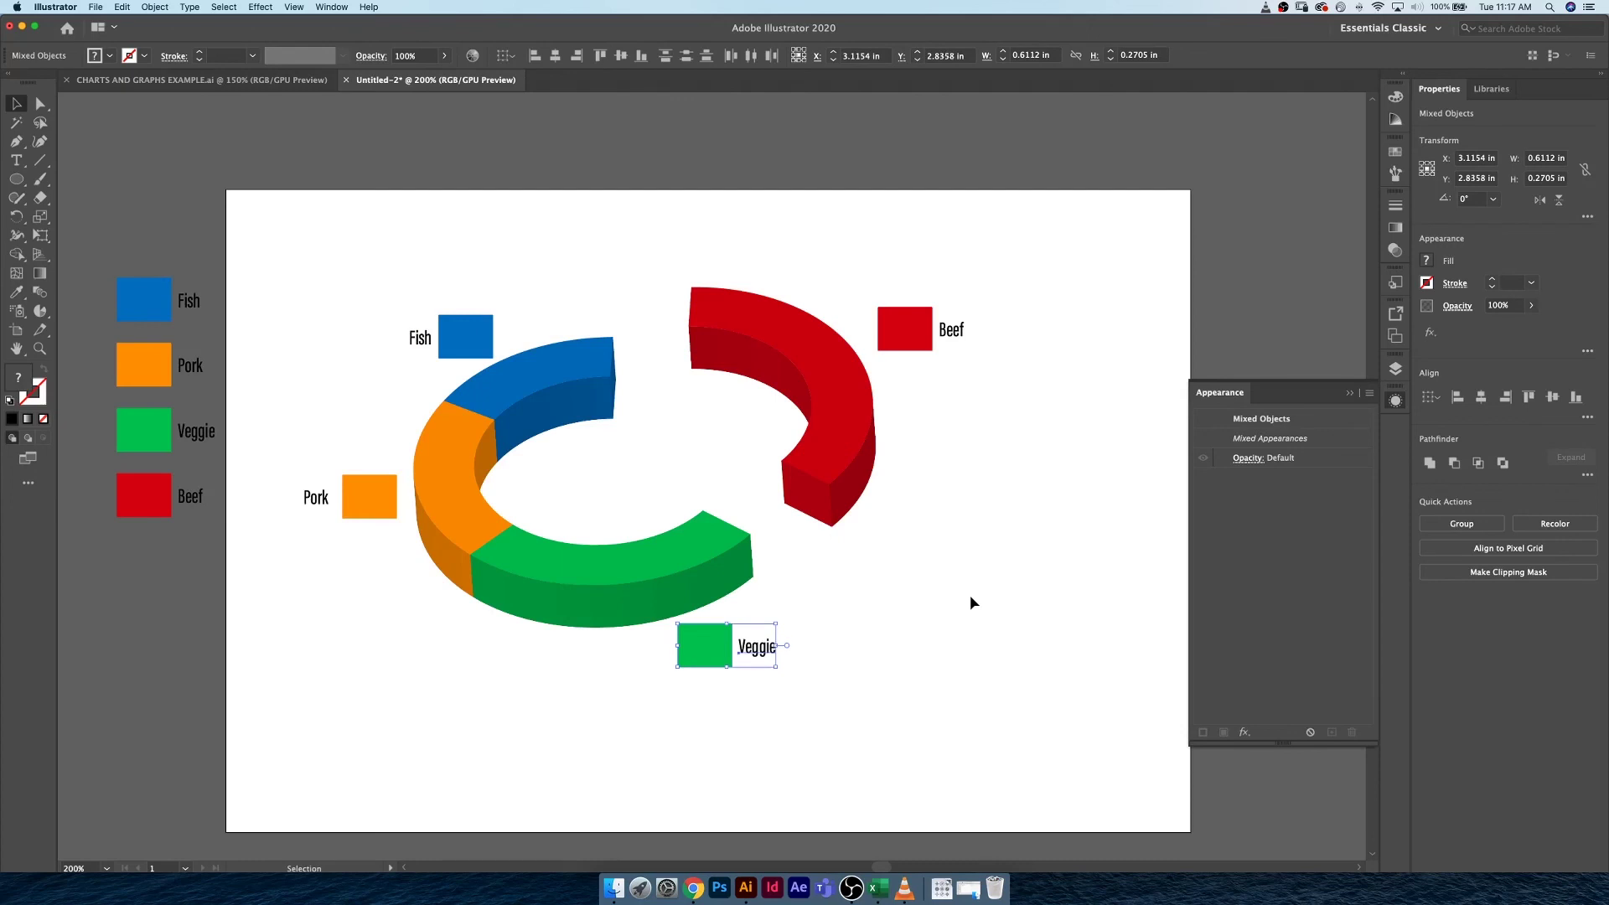
left_click(969, 602)
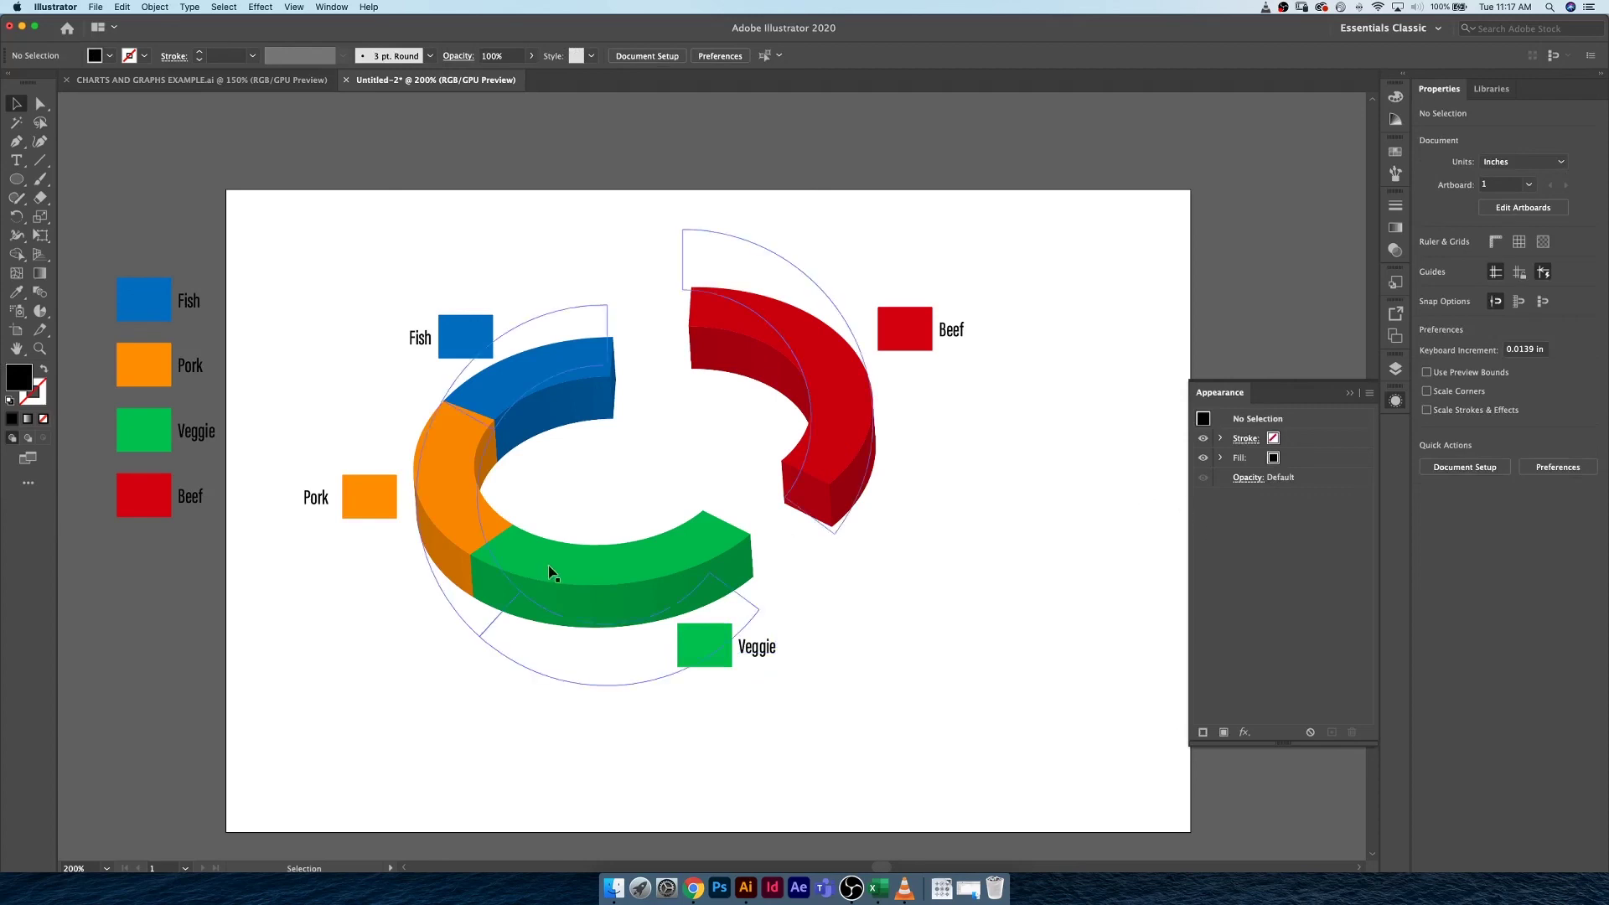
- Convert the flat donut copy into a column graph and bring up its data table
key("space")
left_click_drag(361, 432, 920, 454)
left_click(584, 483)
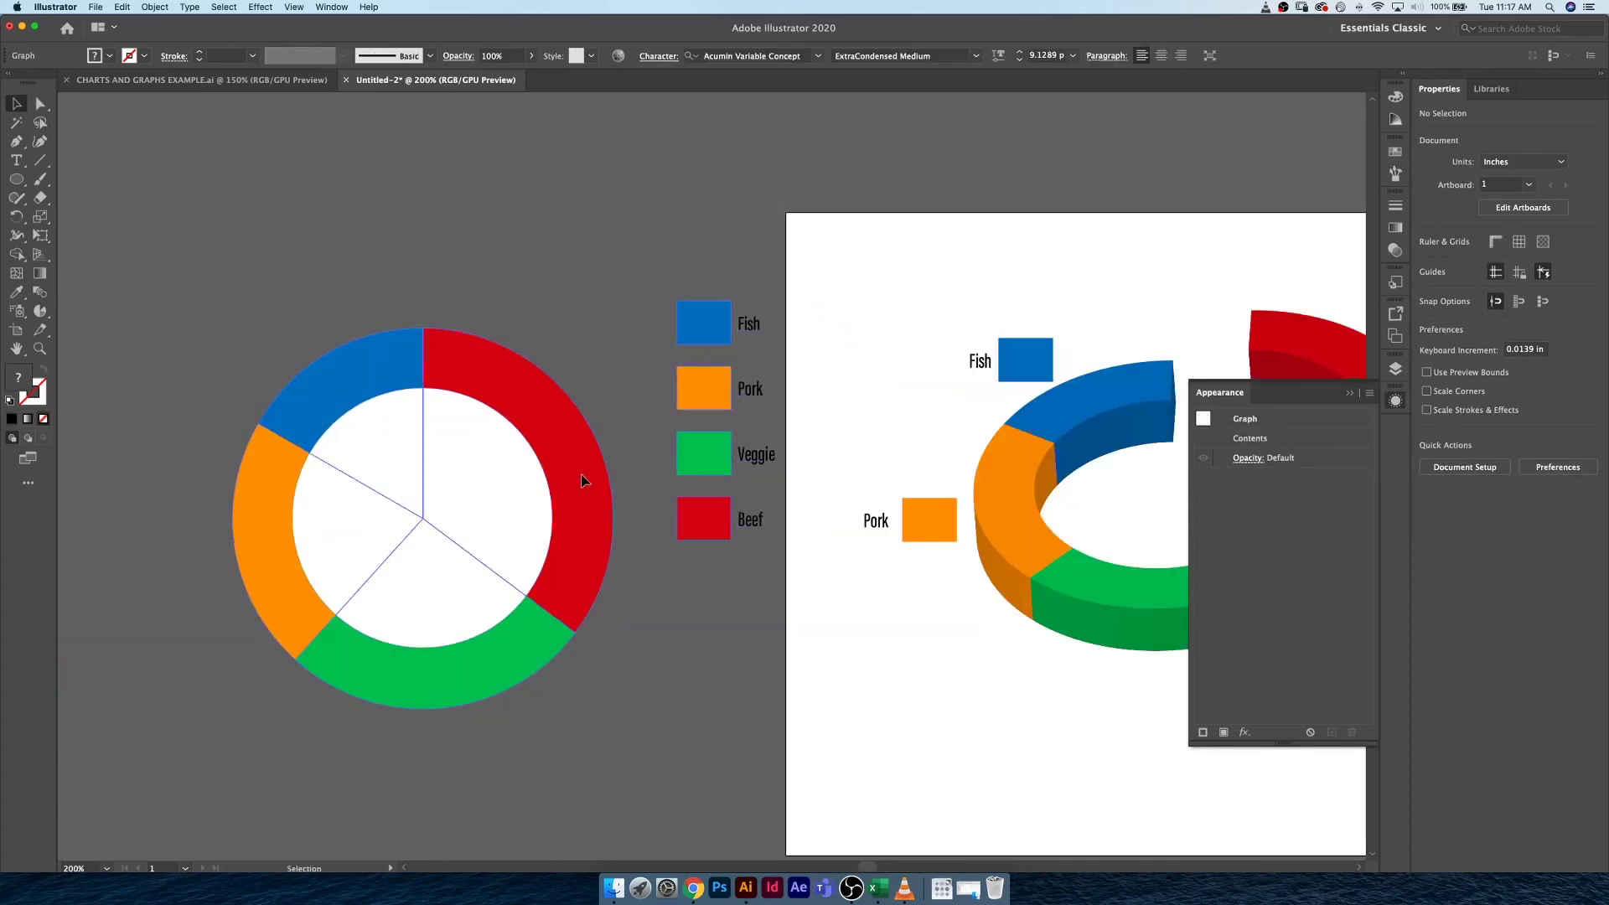
key("space")
left_click_drag(707, 498, 821, 439)
left_click(1484, 523)
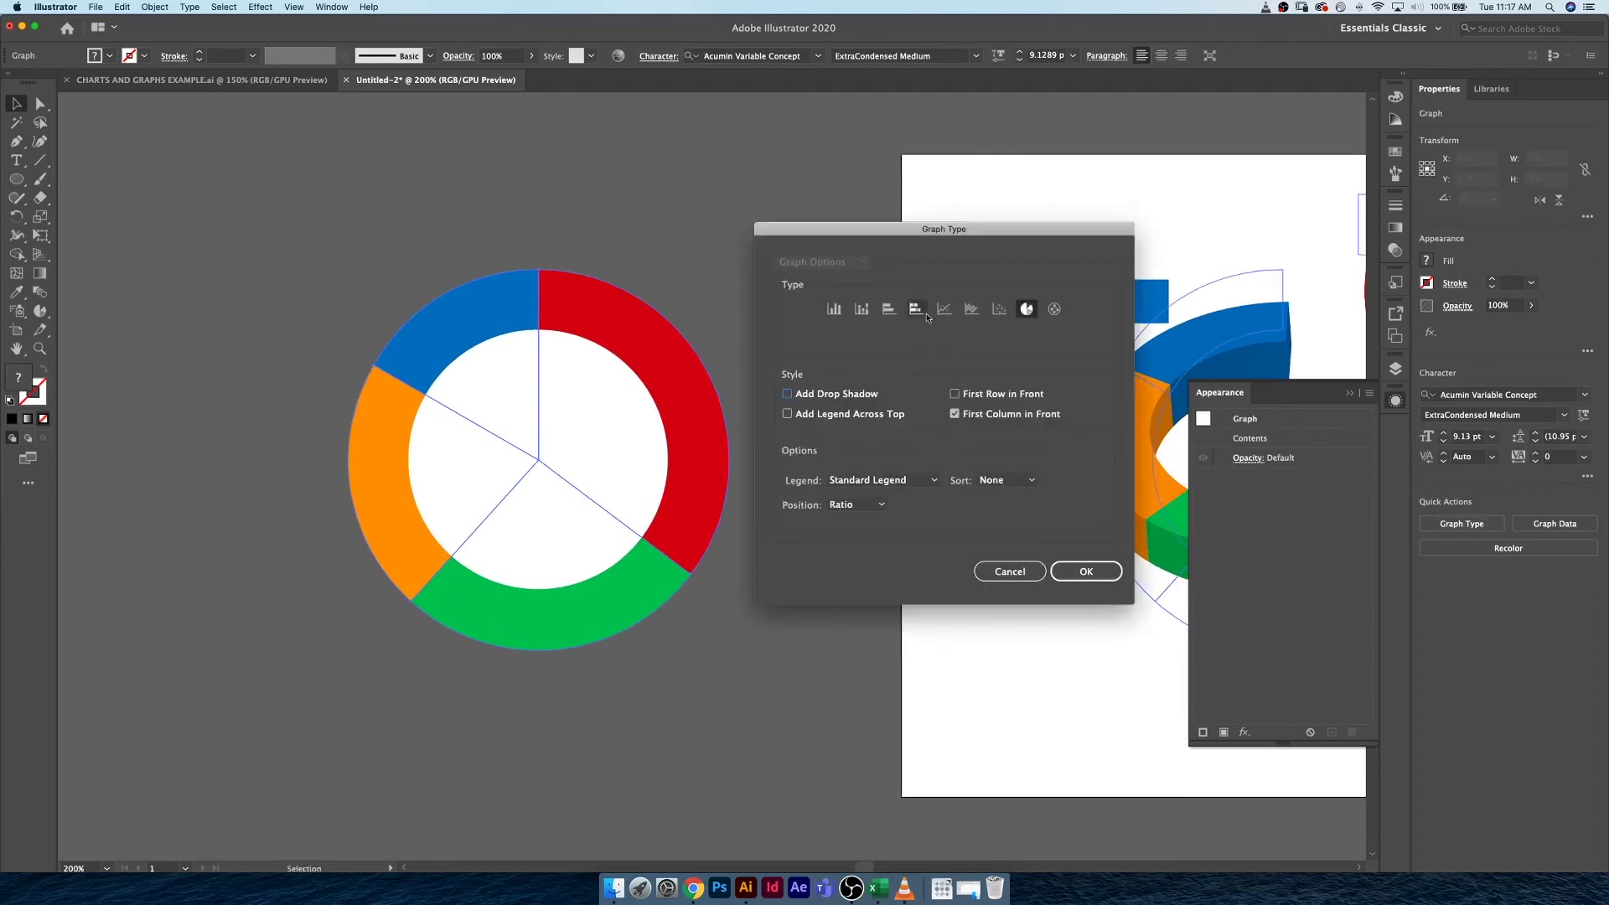
left_click(833, 309)
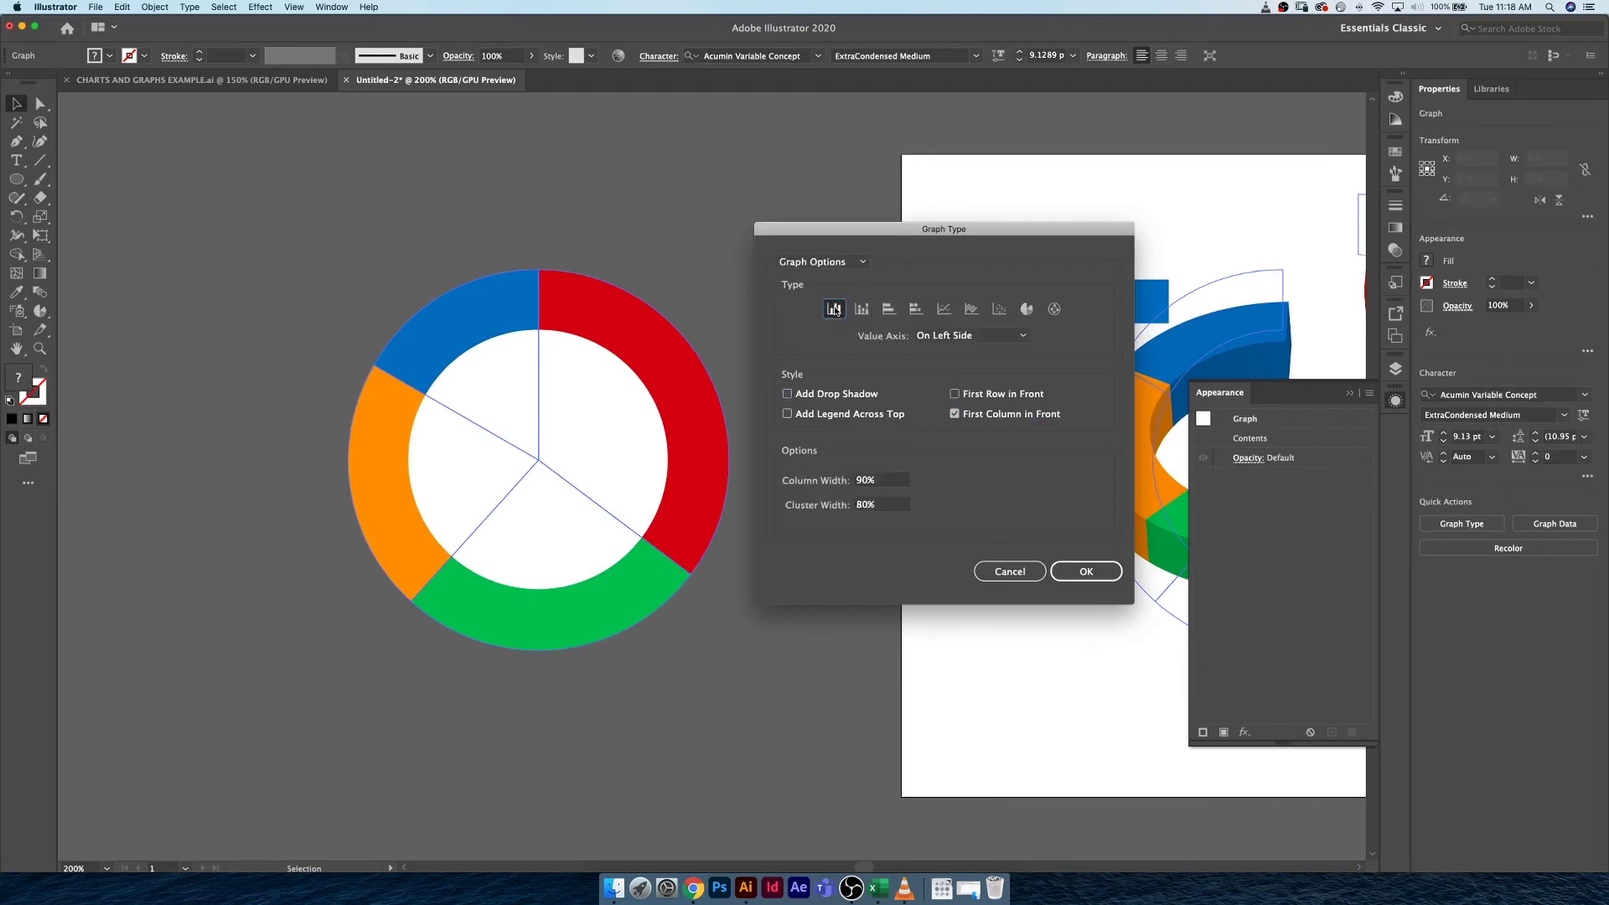
left_click(1059, 573)
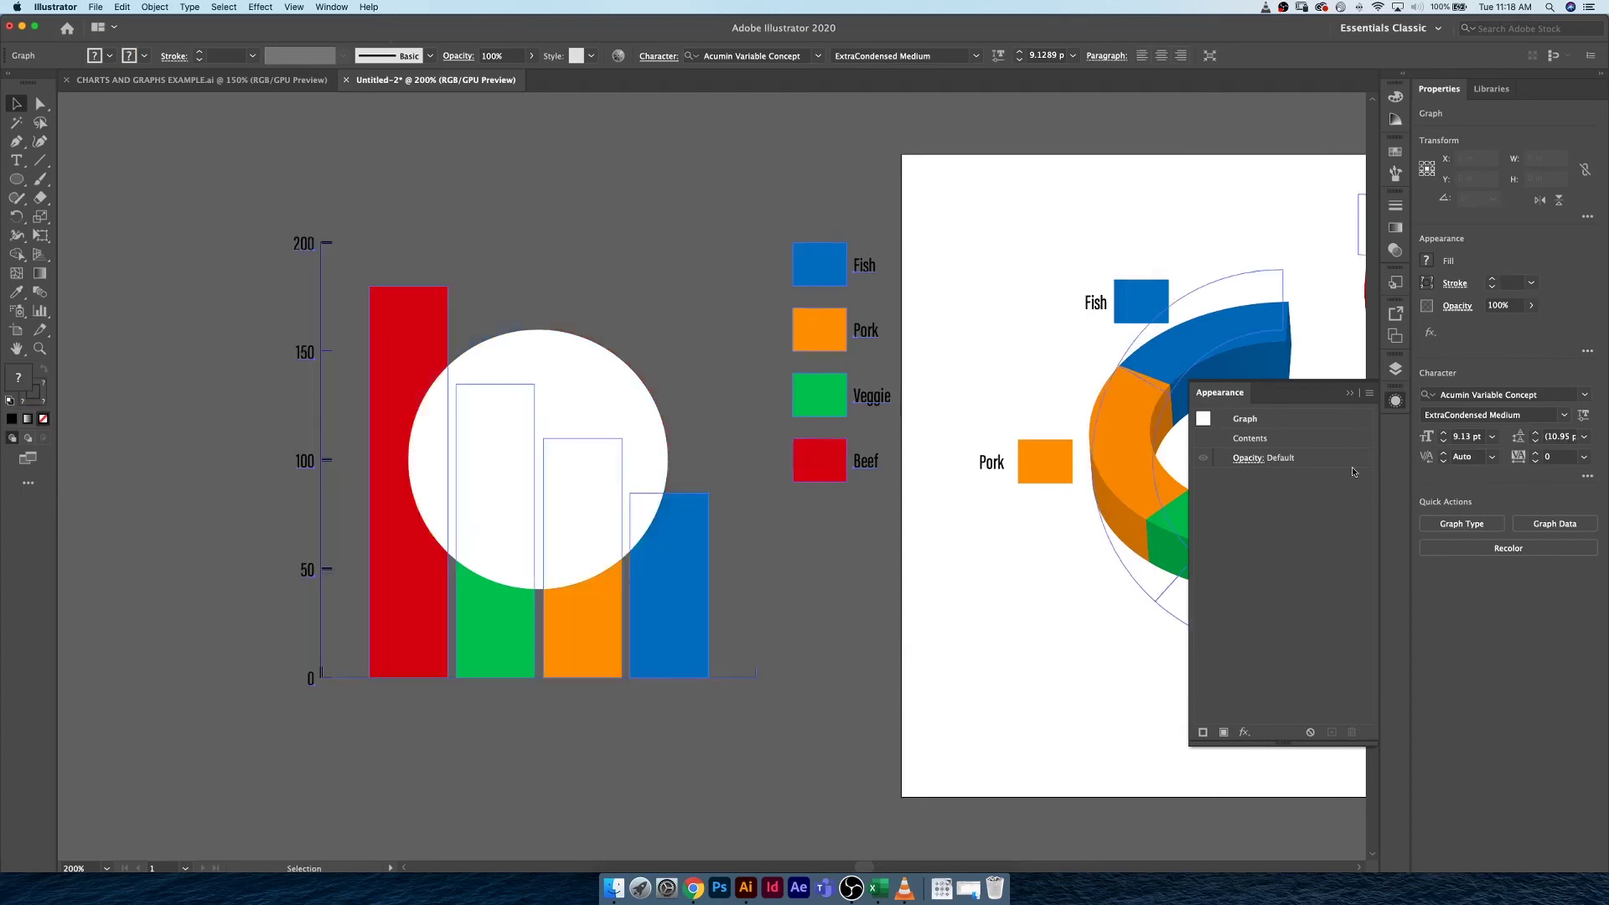
left_click(1555, 523)
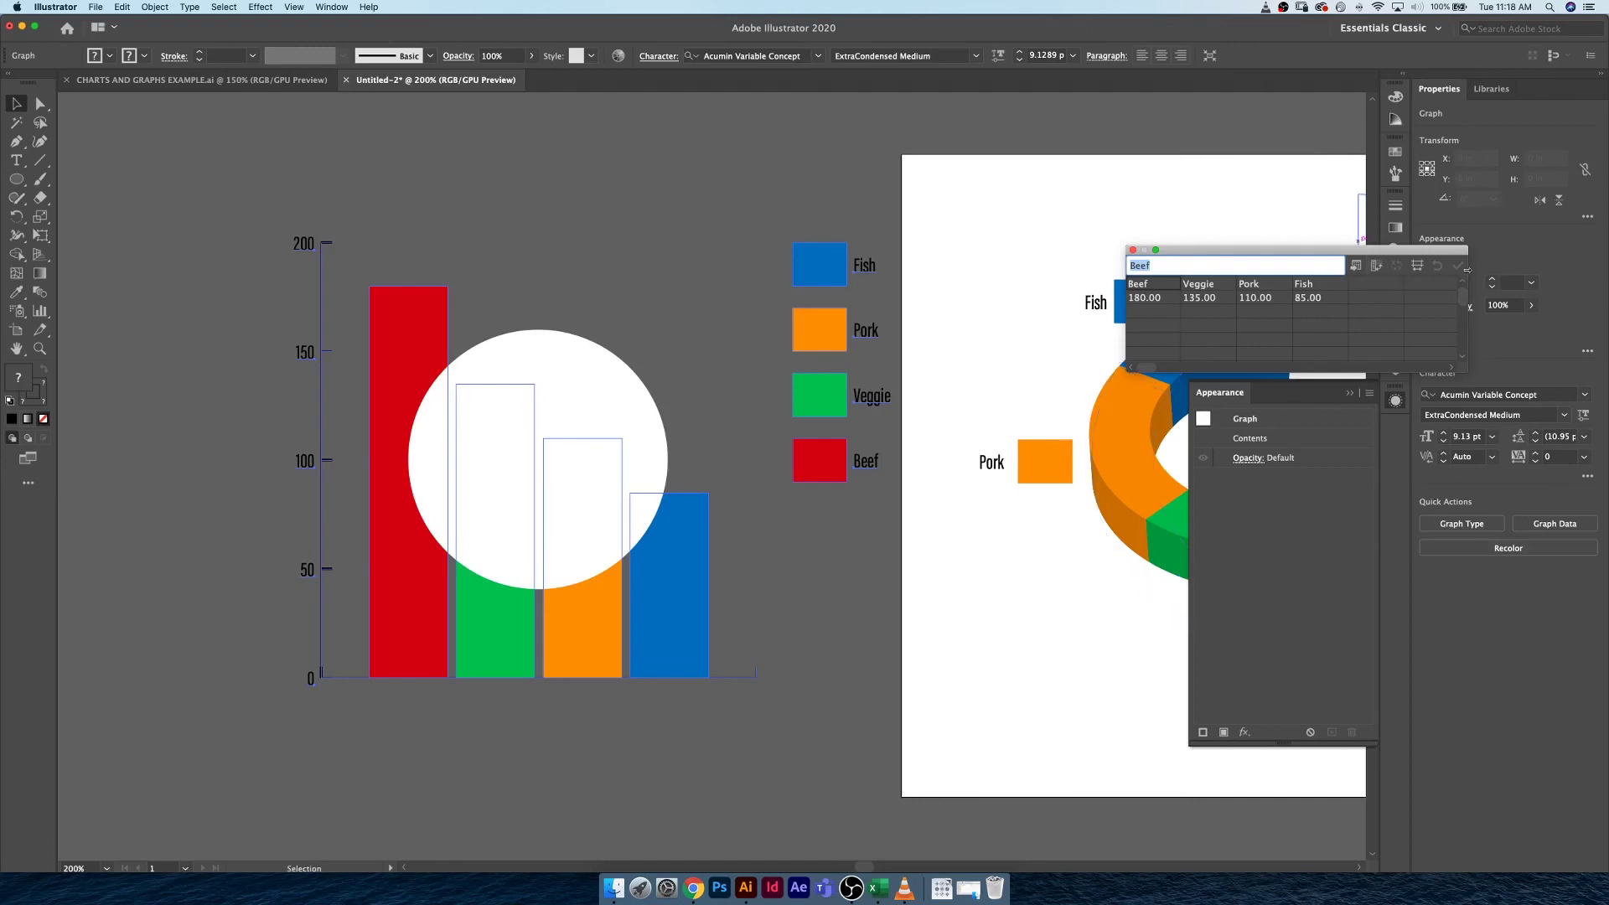
- Close the data table and send the white circle behind the column bars
left_click(1132, 250)
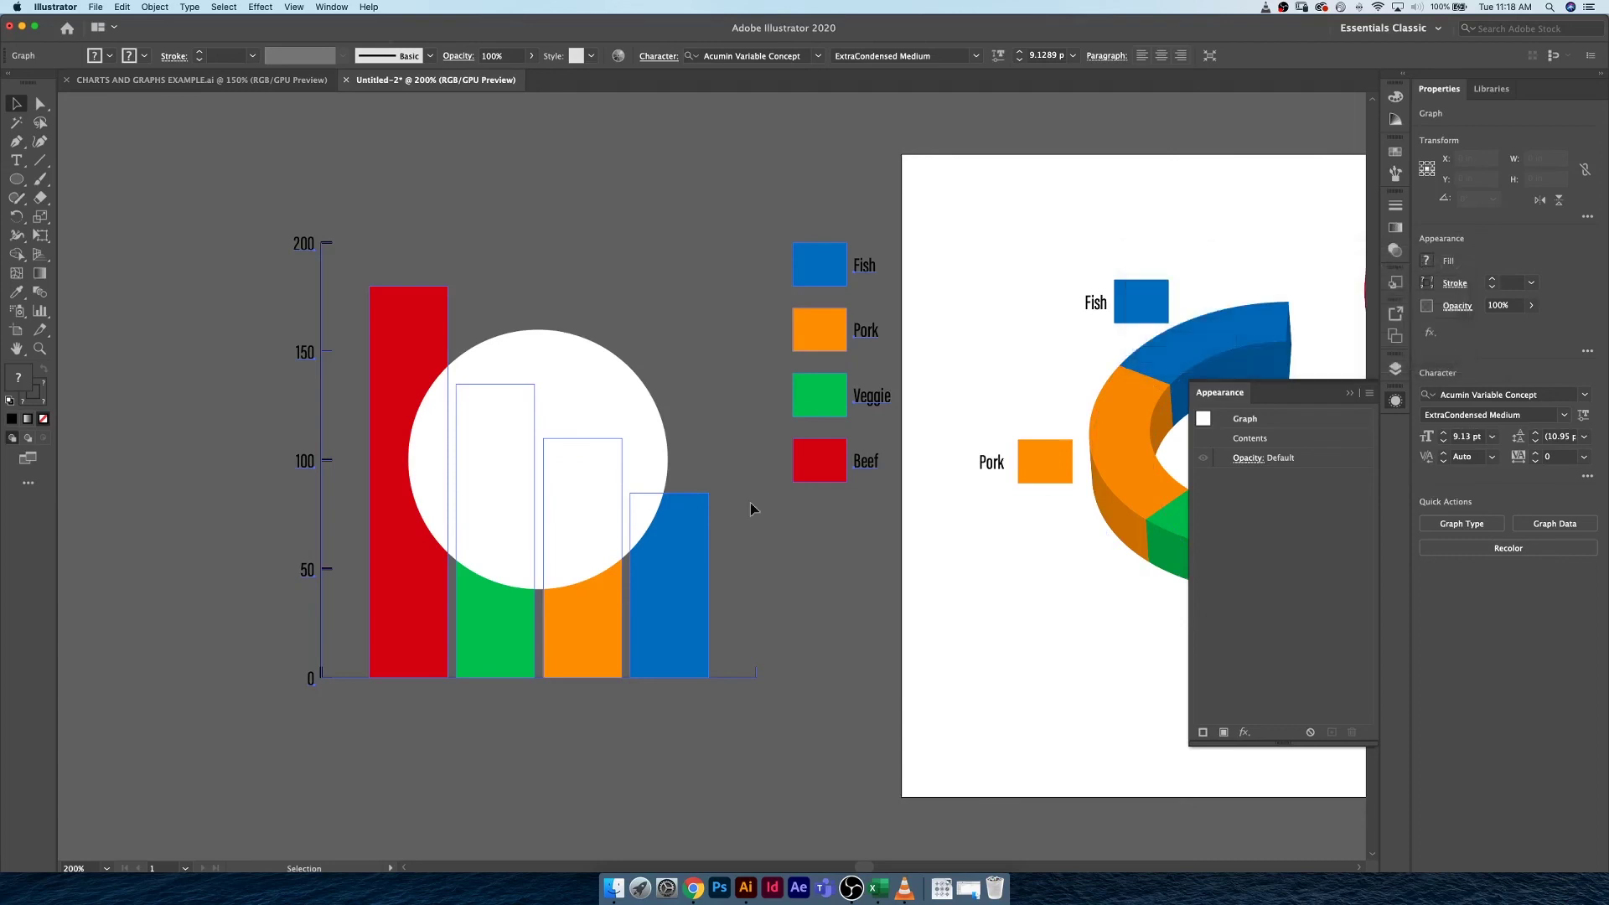
left_click(644, 414)
key("super+shift+bracketleft")
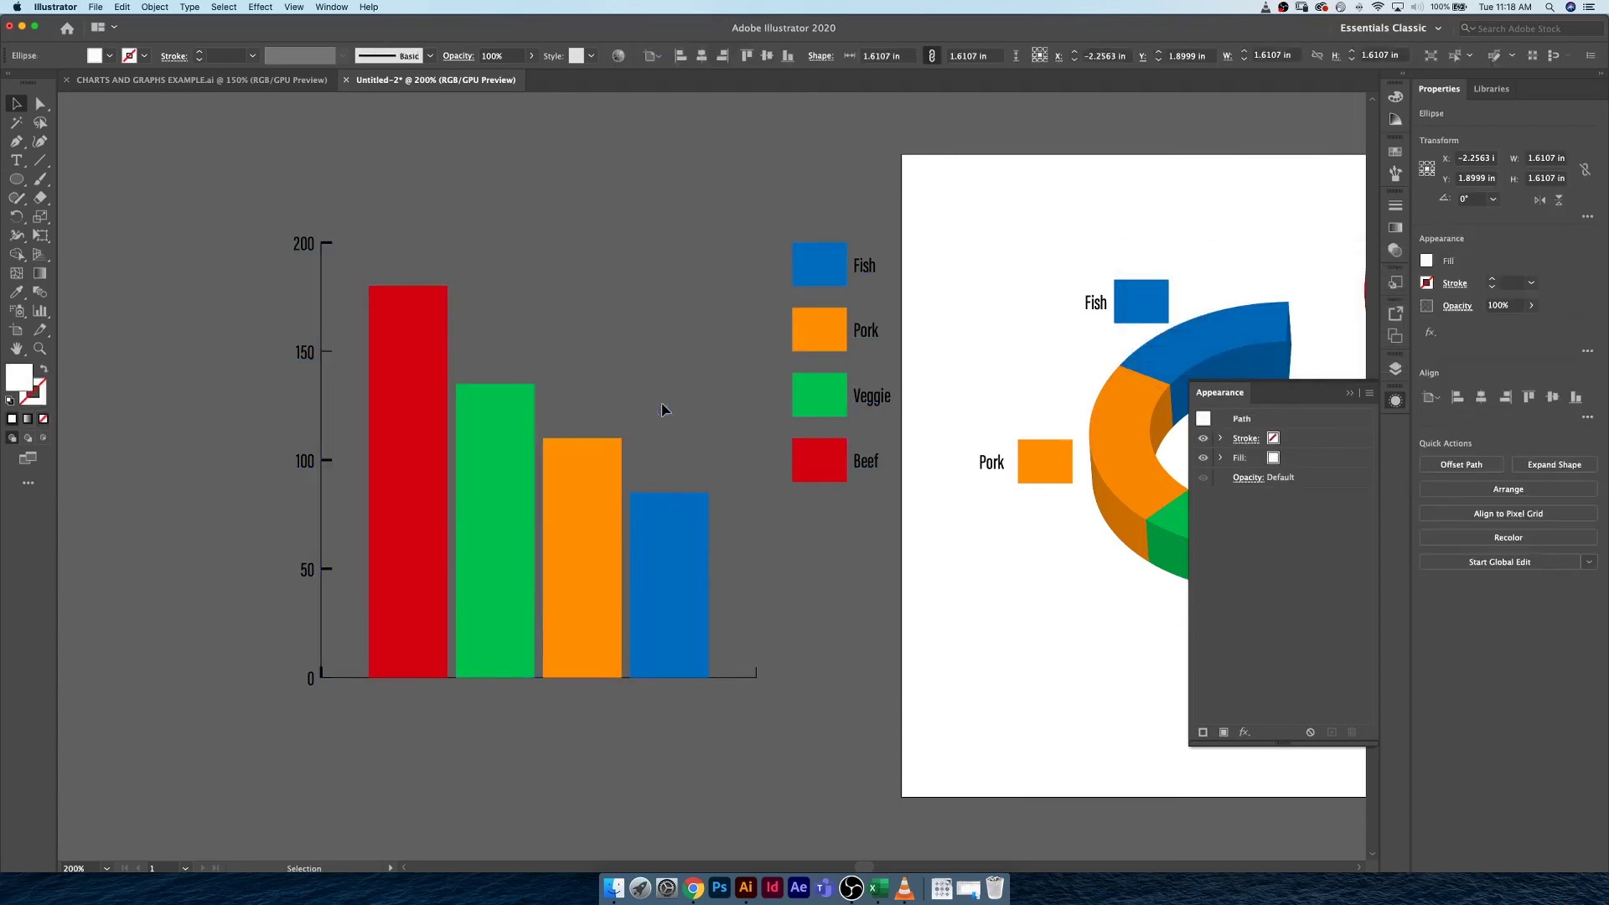
- Transpose the column graph's data rows and columns and apply to preview the swapped layout
left_click(585, 538)
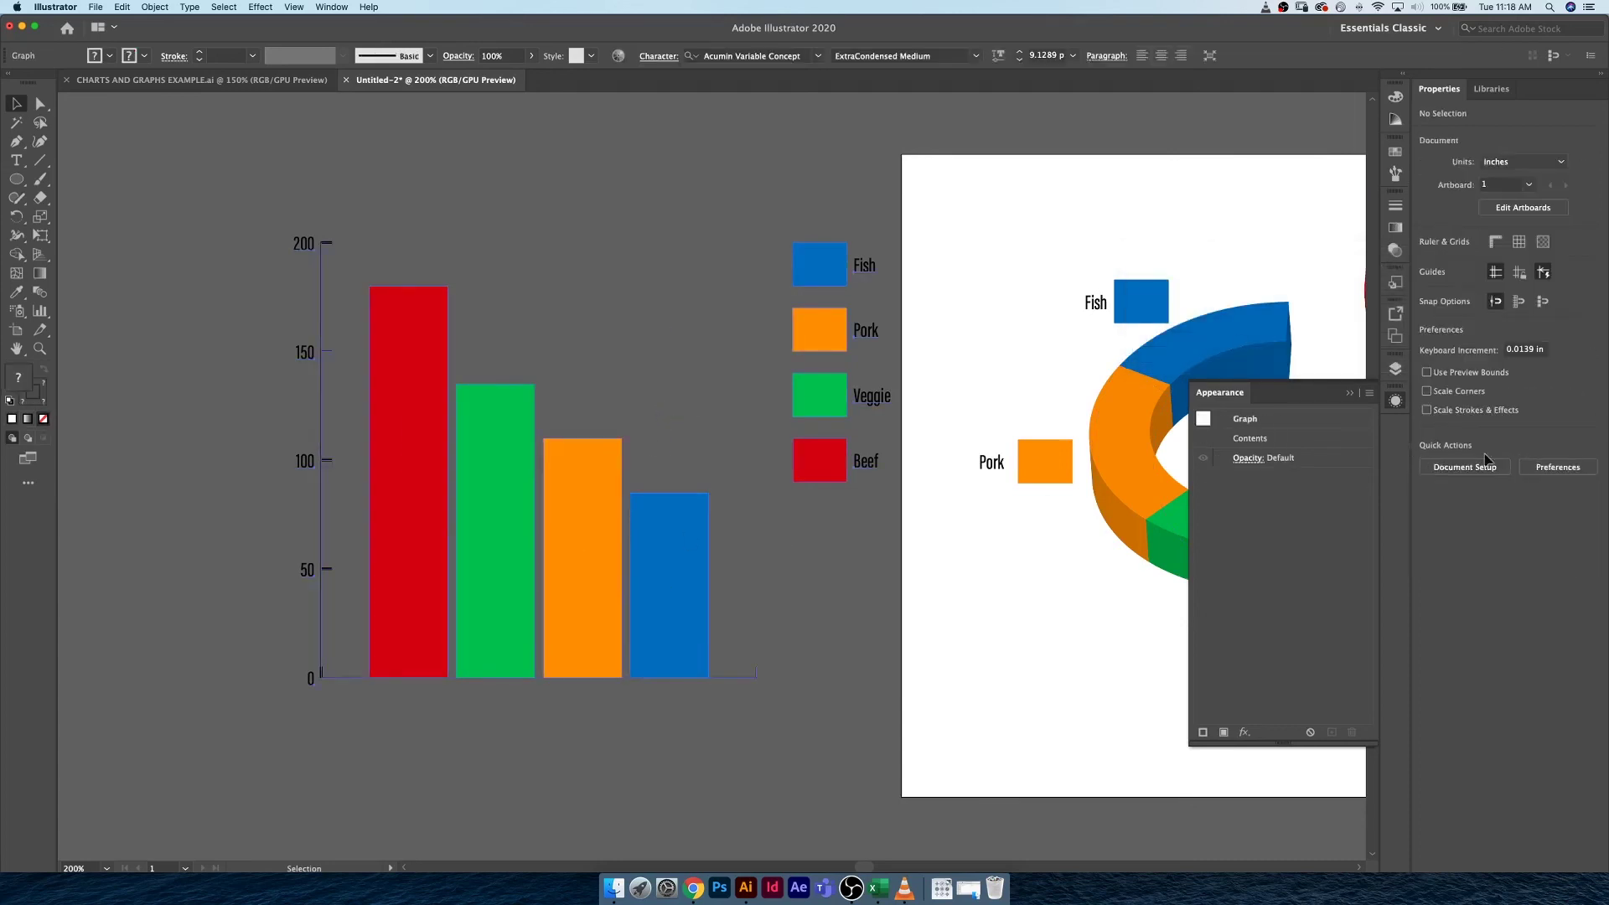
left_click(1554, 524)
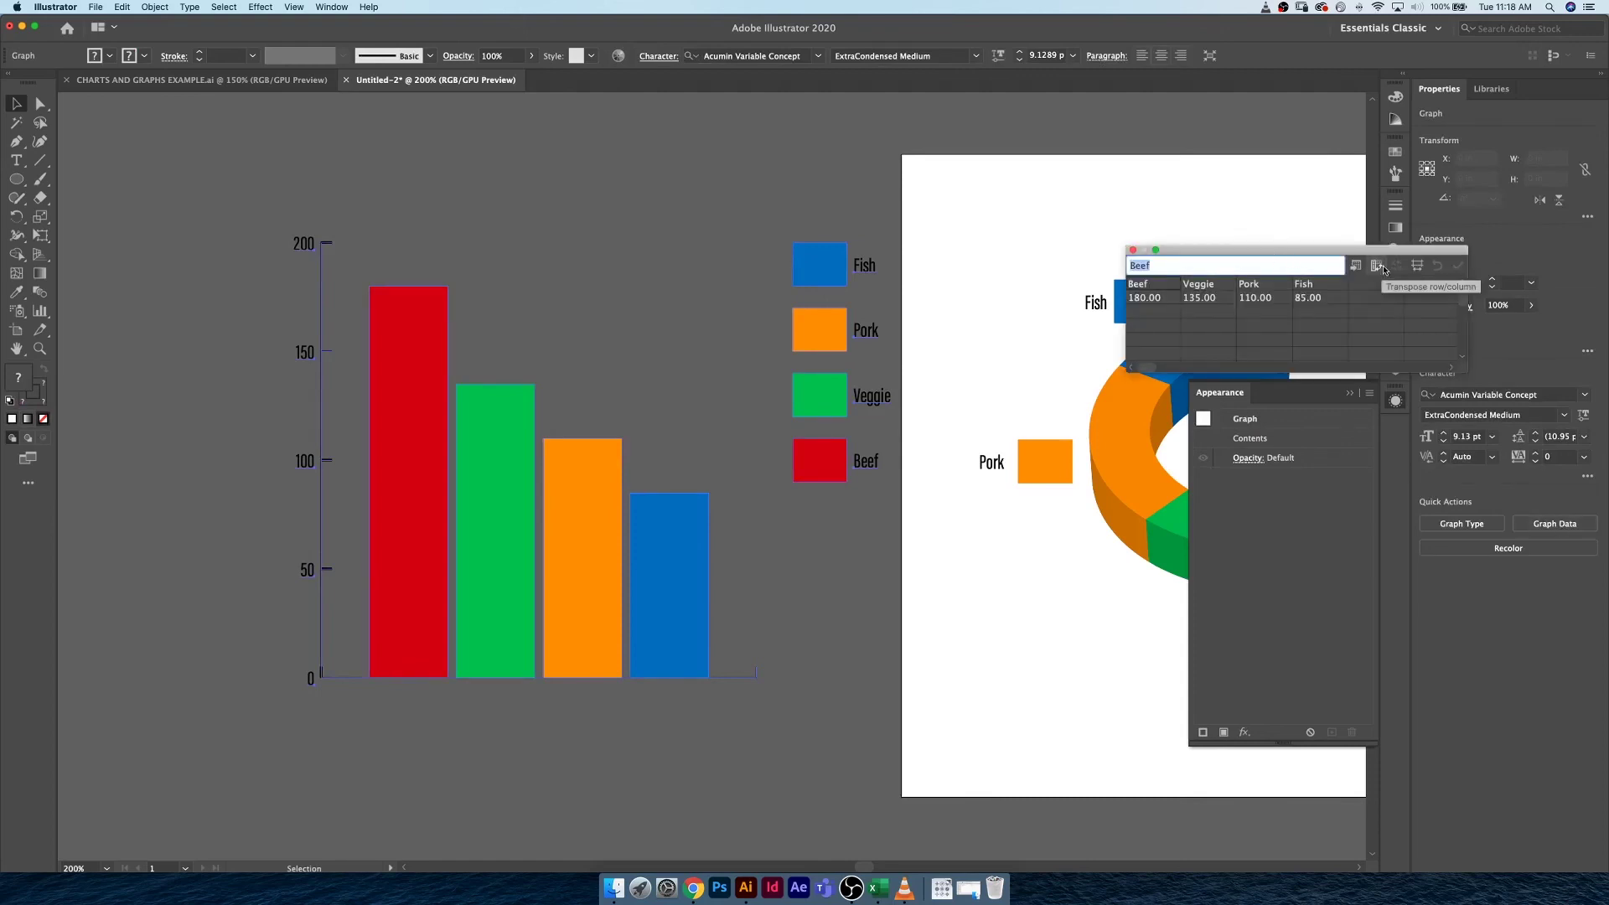
left_click(1378, 266)
left_click(1458, 265)
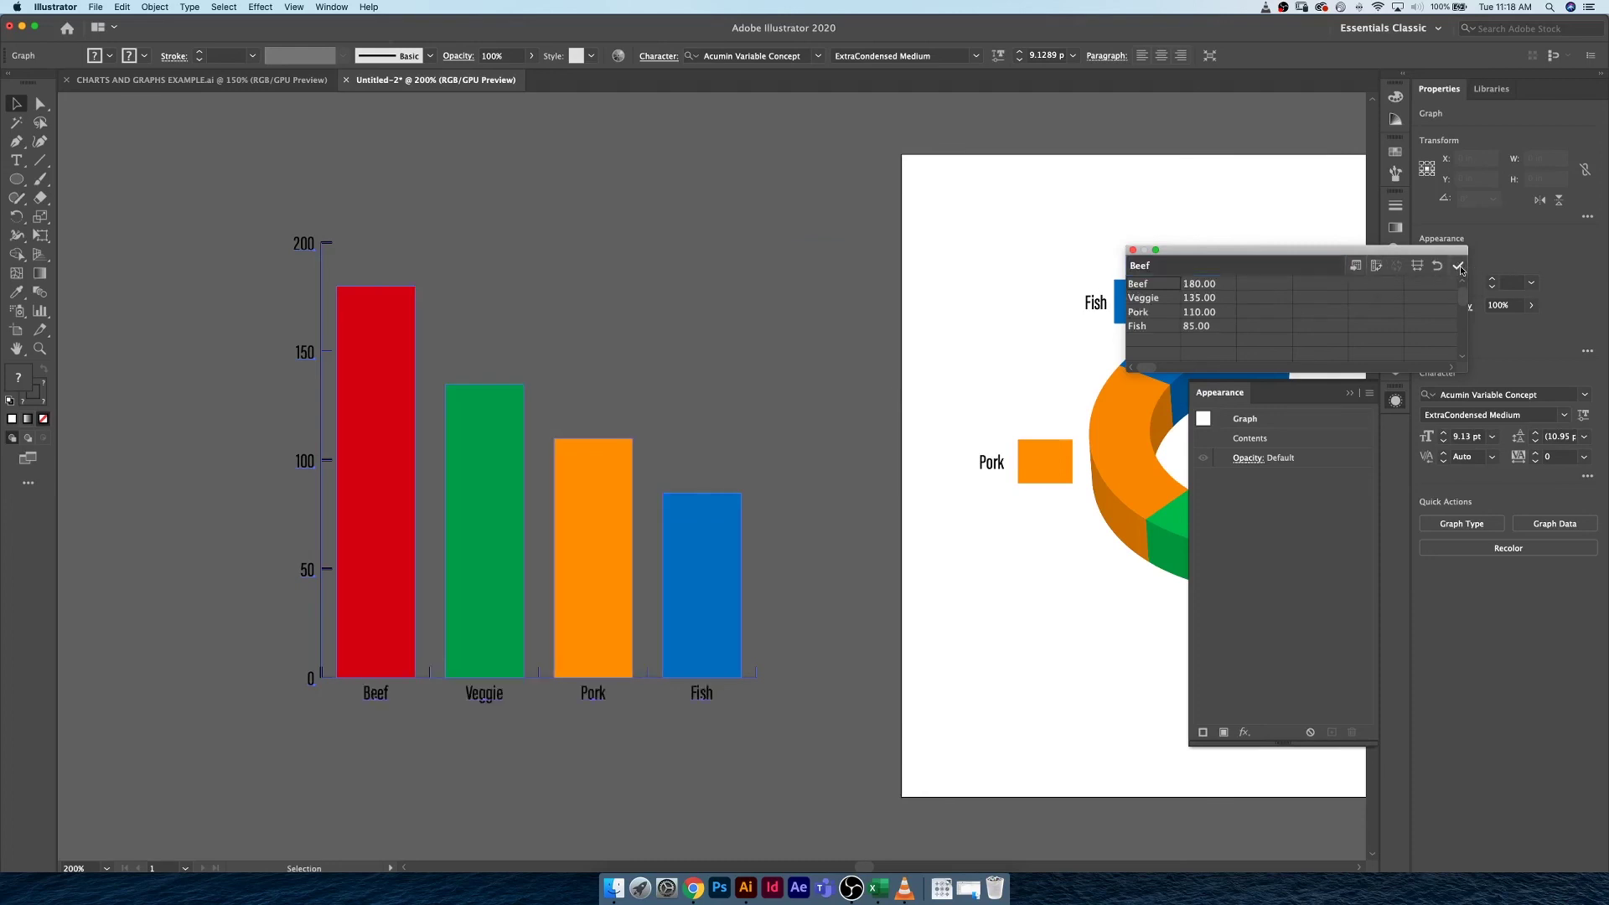
left_click(696, 440)
left_click(741, 402)
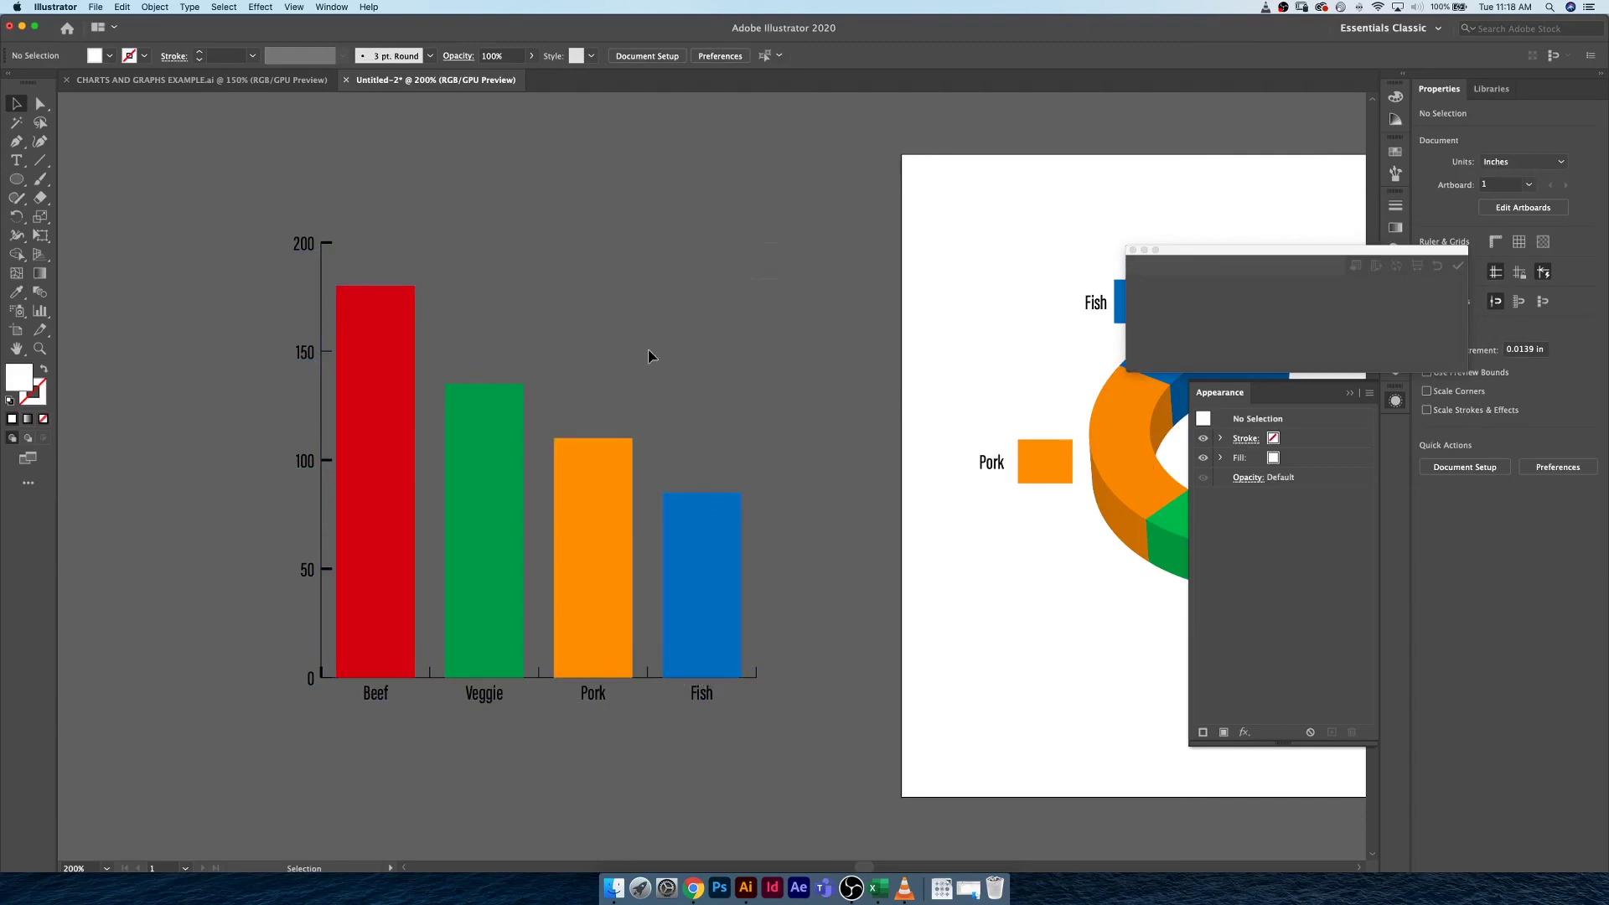
scroll(263, 828, "down", 1)
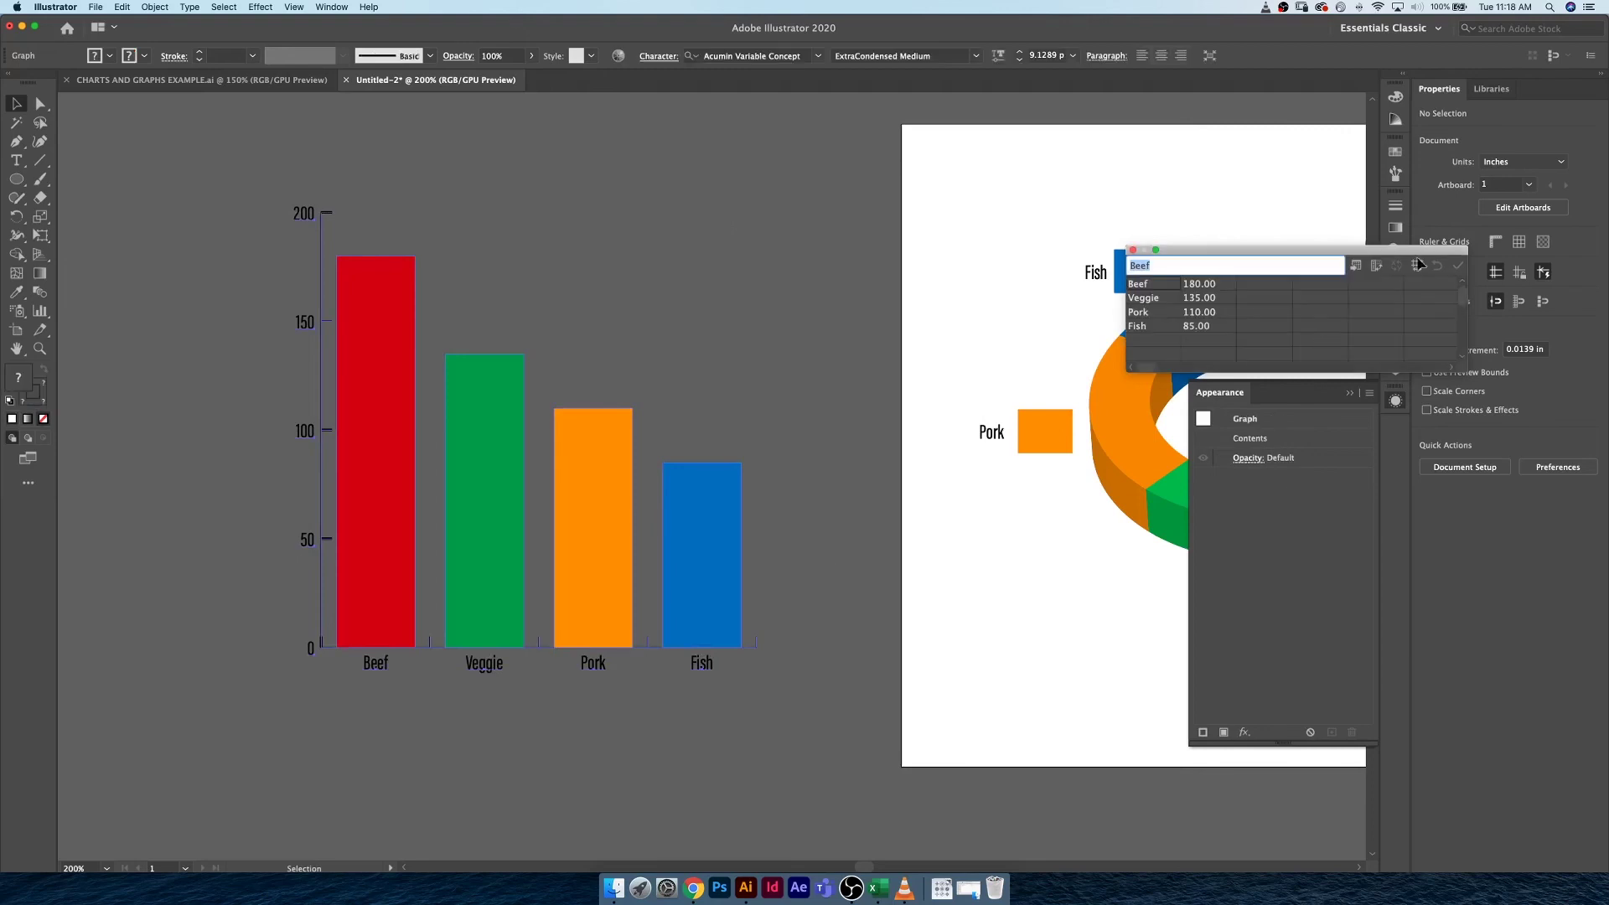
- Transpose the data back to its original layout, apply it, and open Graph Type settings
left_click(1377, 265)
left_click(1458, 265)
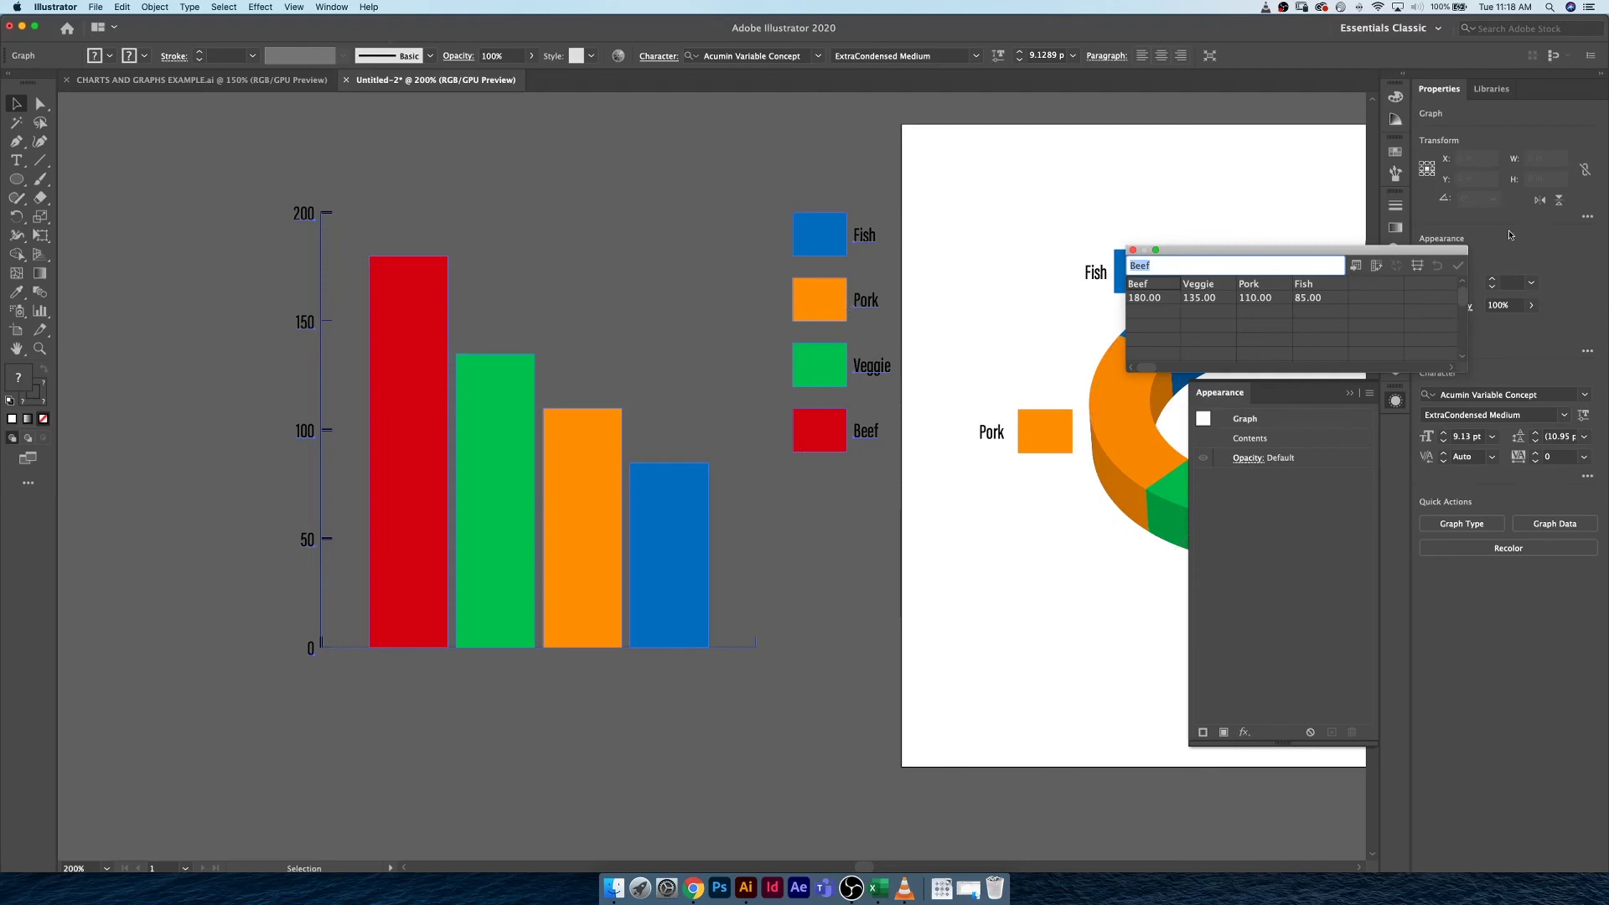
left_click(1133, 250)
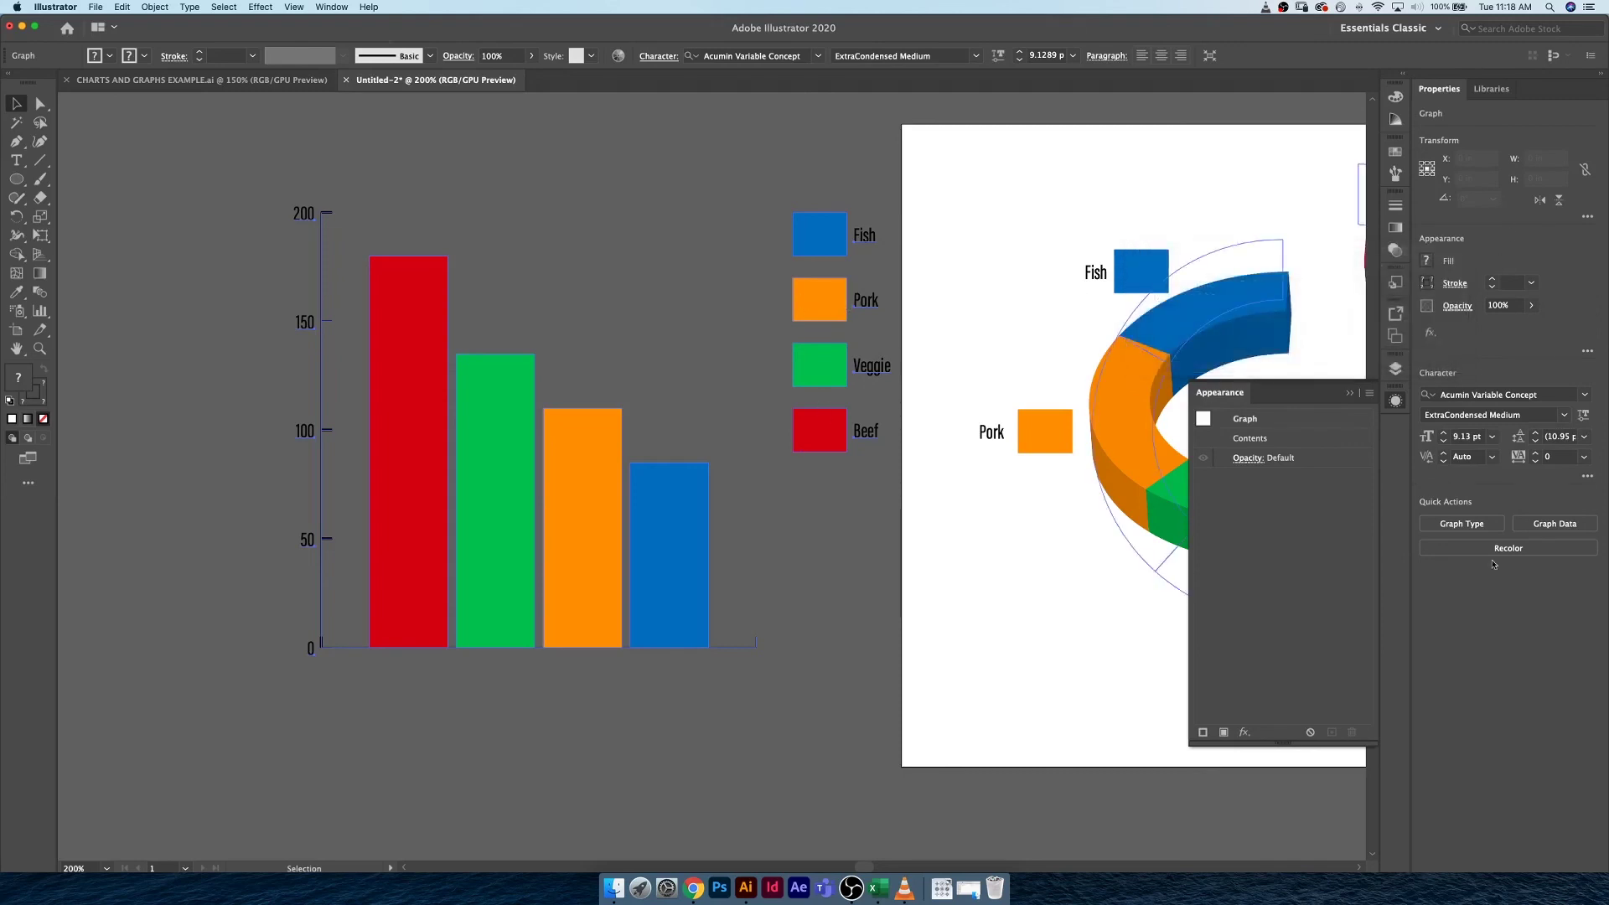
left_click(1460, 526)
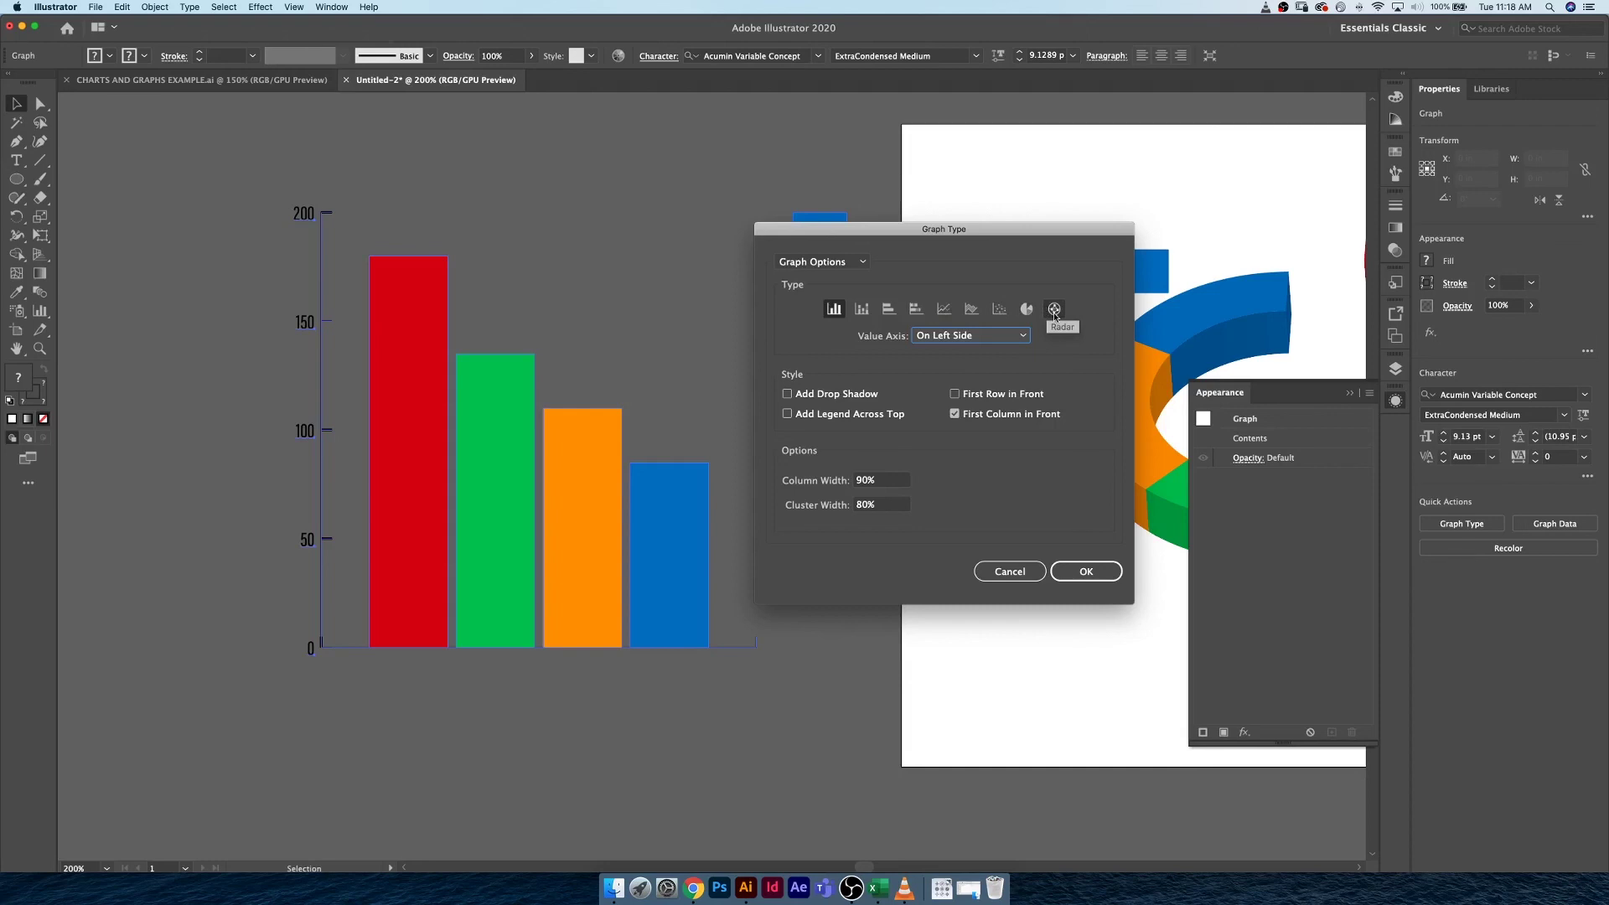
- Put the value axis on the right side and move the graph and legend left
left_click(945, 337)
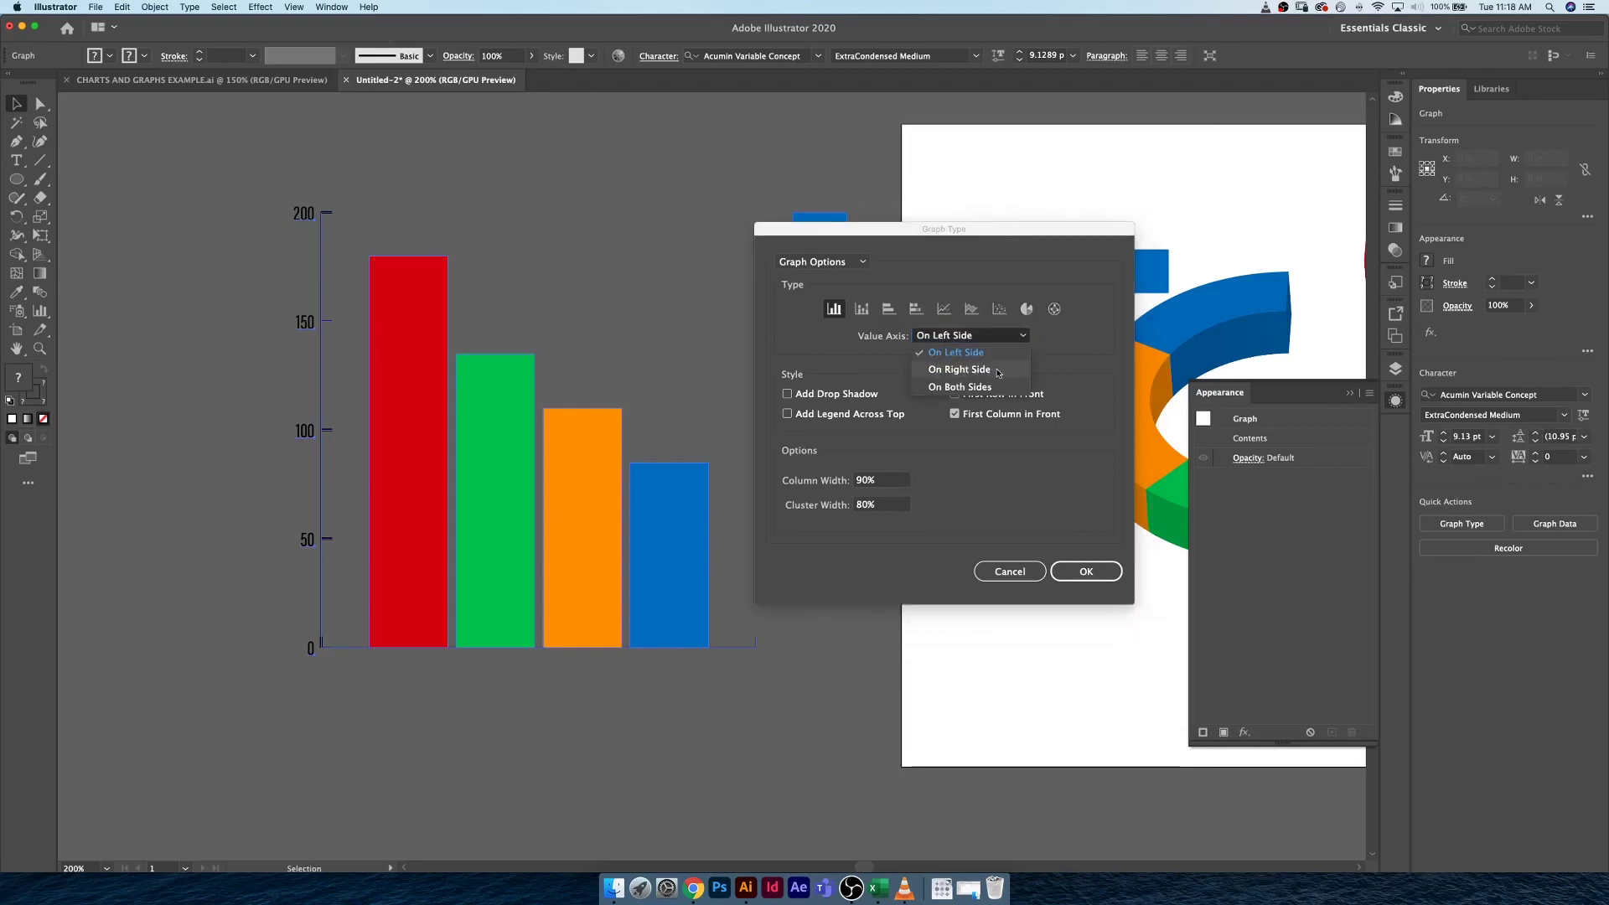
left_click(960, 369)
left_click(1083, 577)
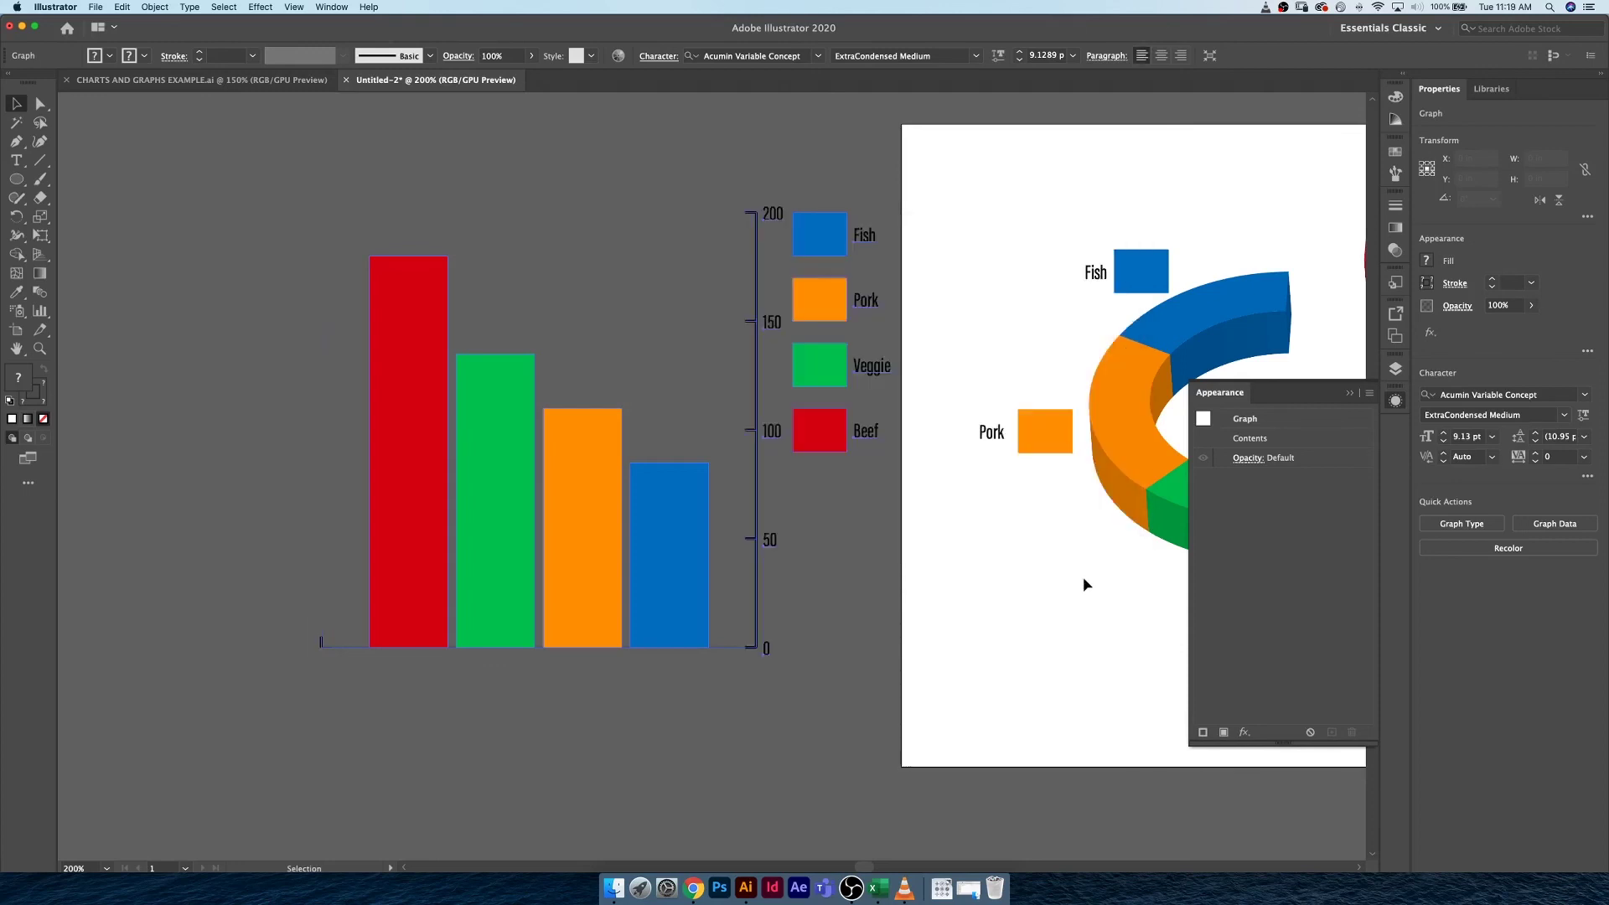
left_click_drag(825, 241, 746, 241)
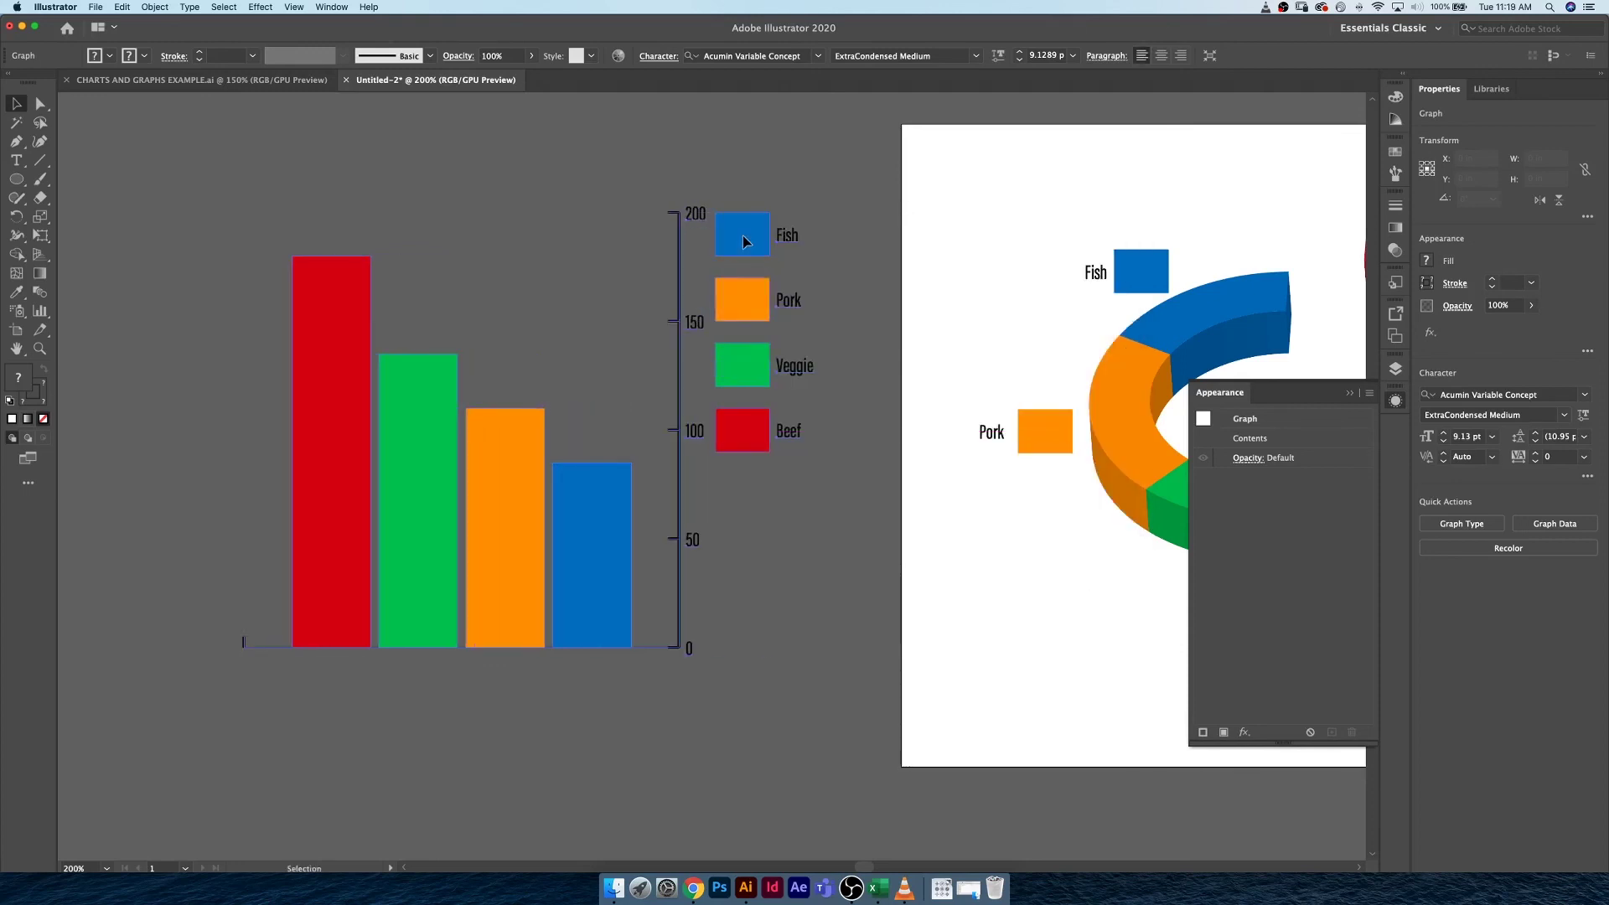
left_click(800, 631)
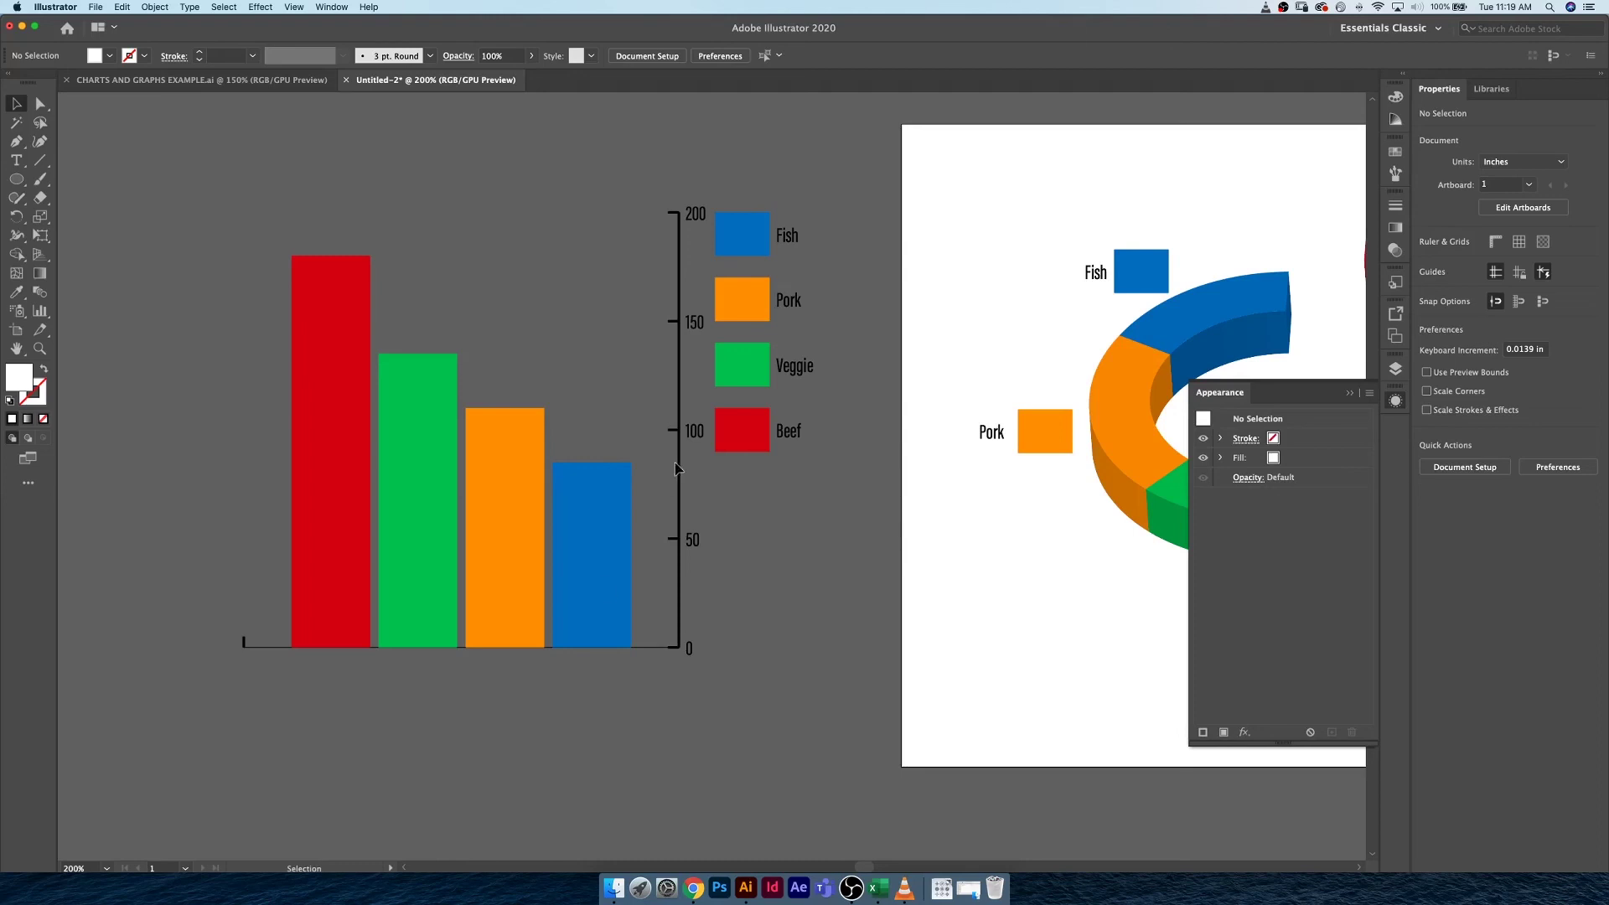
- Return the column graph's value axis to the left side
left_click(1115, 482)
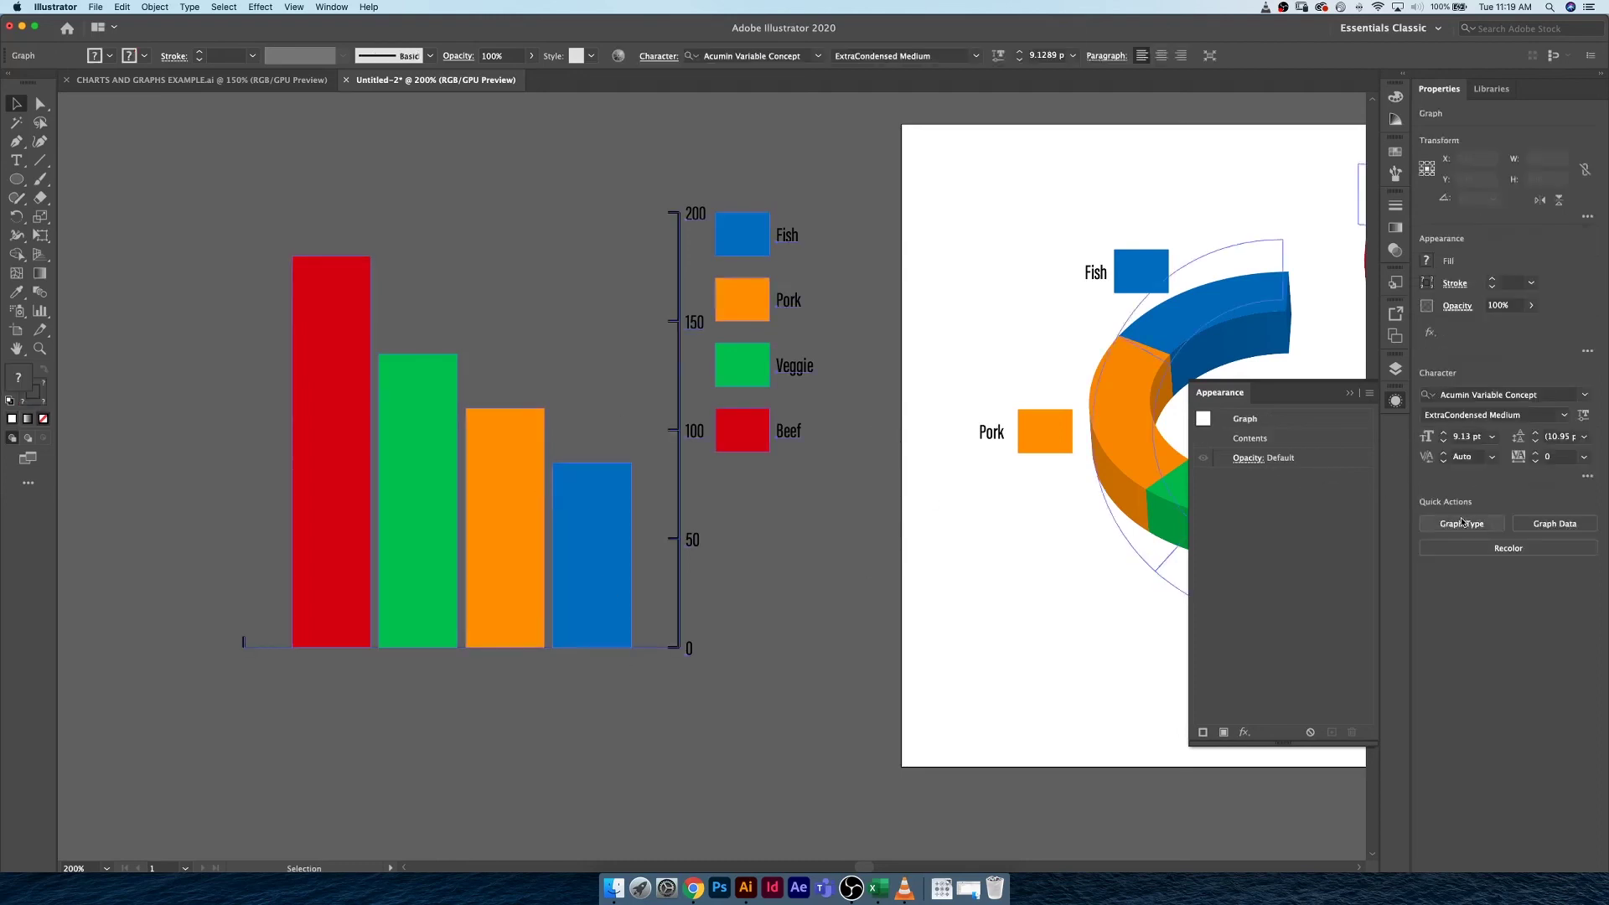
left_click(1462, 522)
left_click(952, 337)
left_click(950, 356)
left_click(1086, 571)
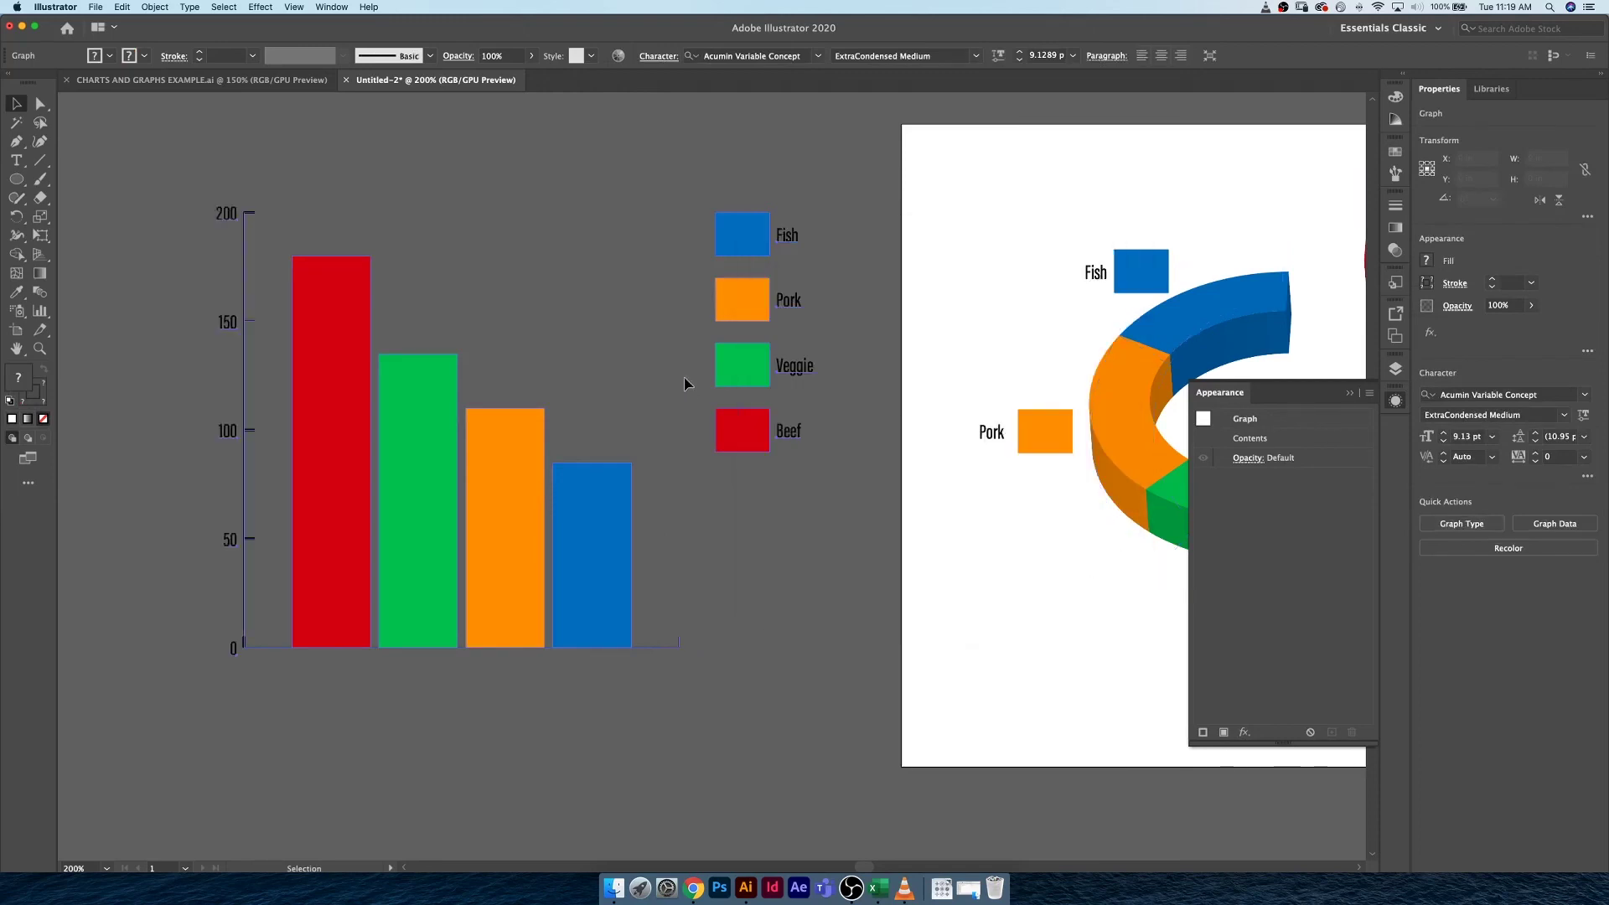
left_click(683, 337)
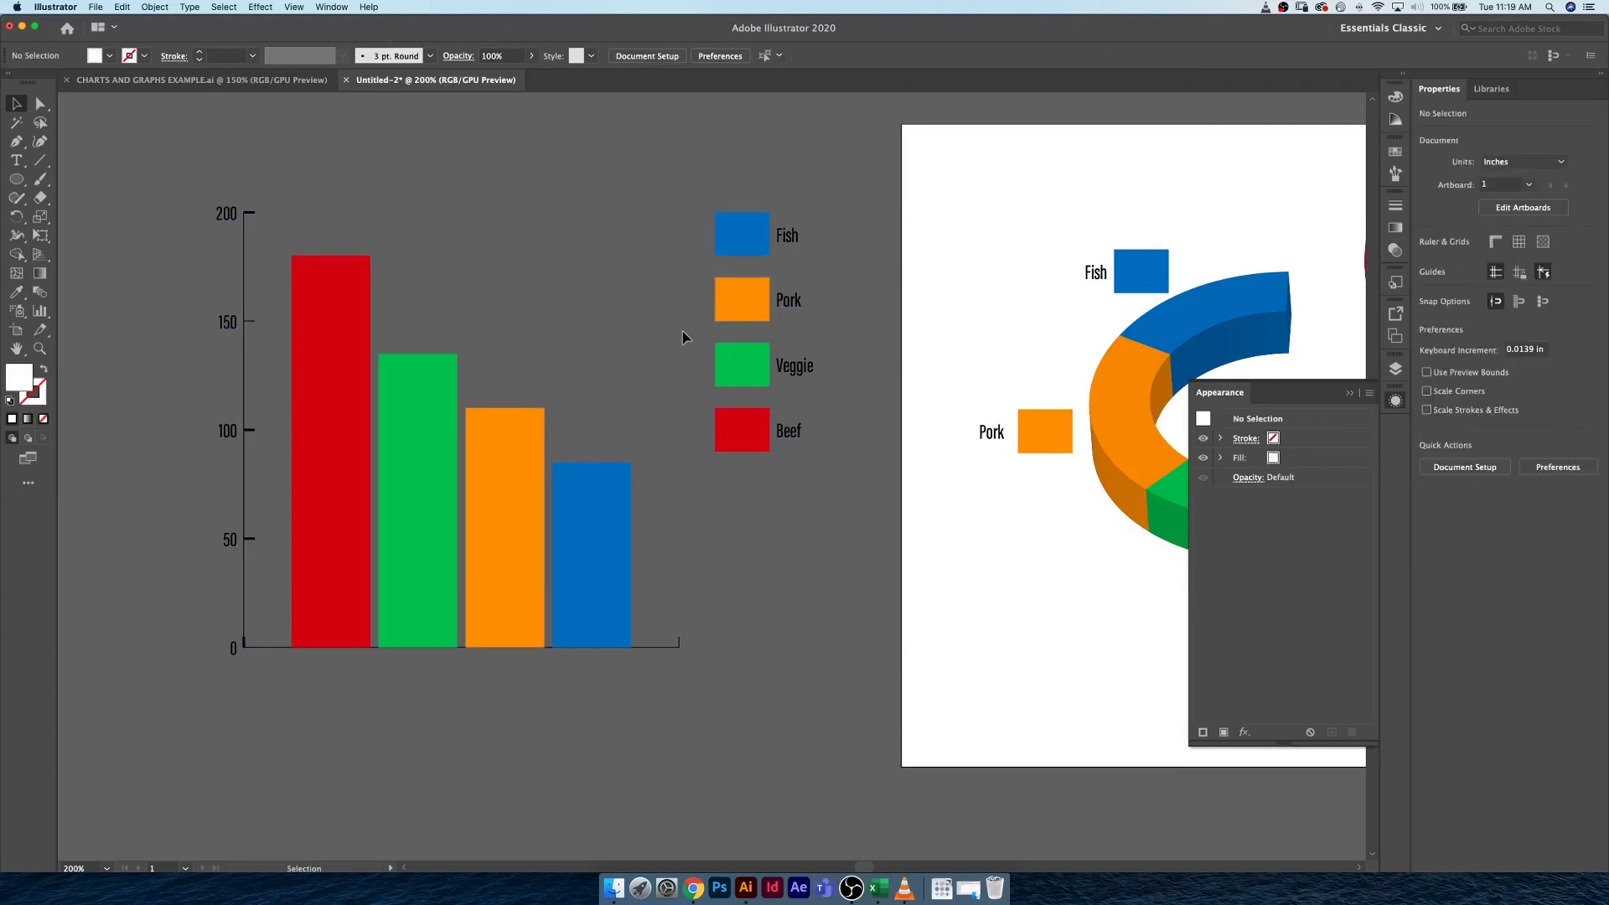
- Pan to the exploded 3D donut chart and zoom out to 150% to see the artboard
scroll(811, 373, "right", 3)
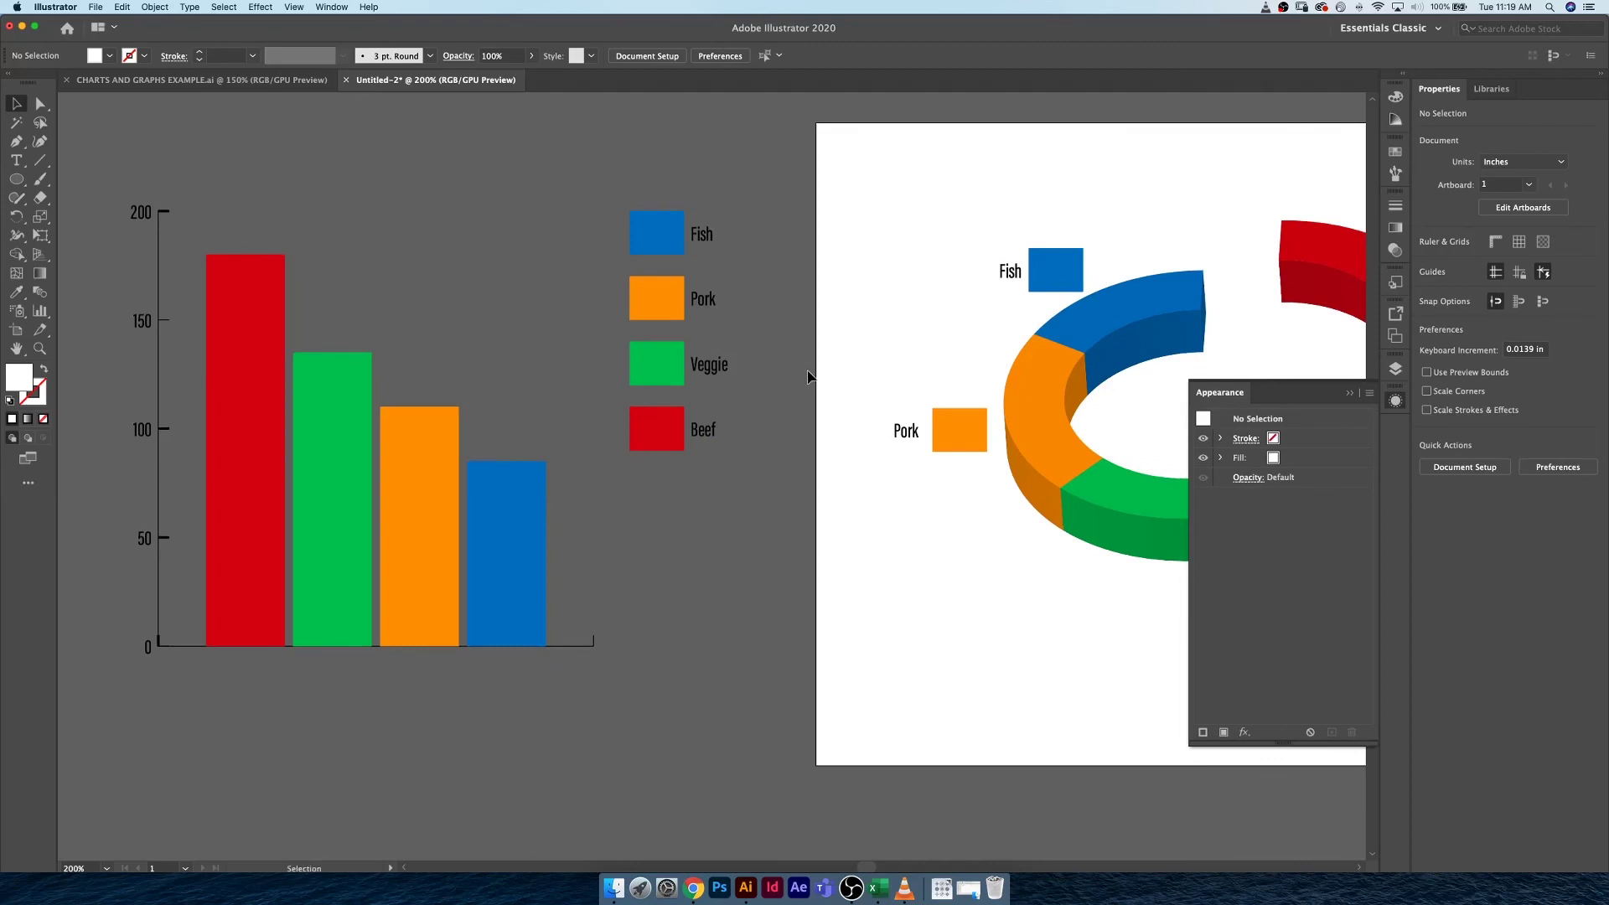
left_click_drag(832, 375, 374, 371)
left_click_drag(1157, 402, 1091, 414)
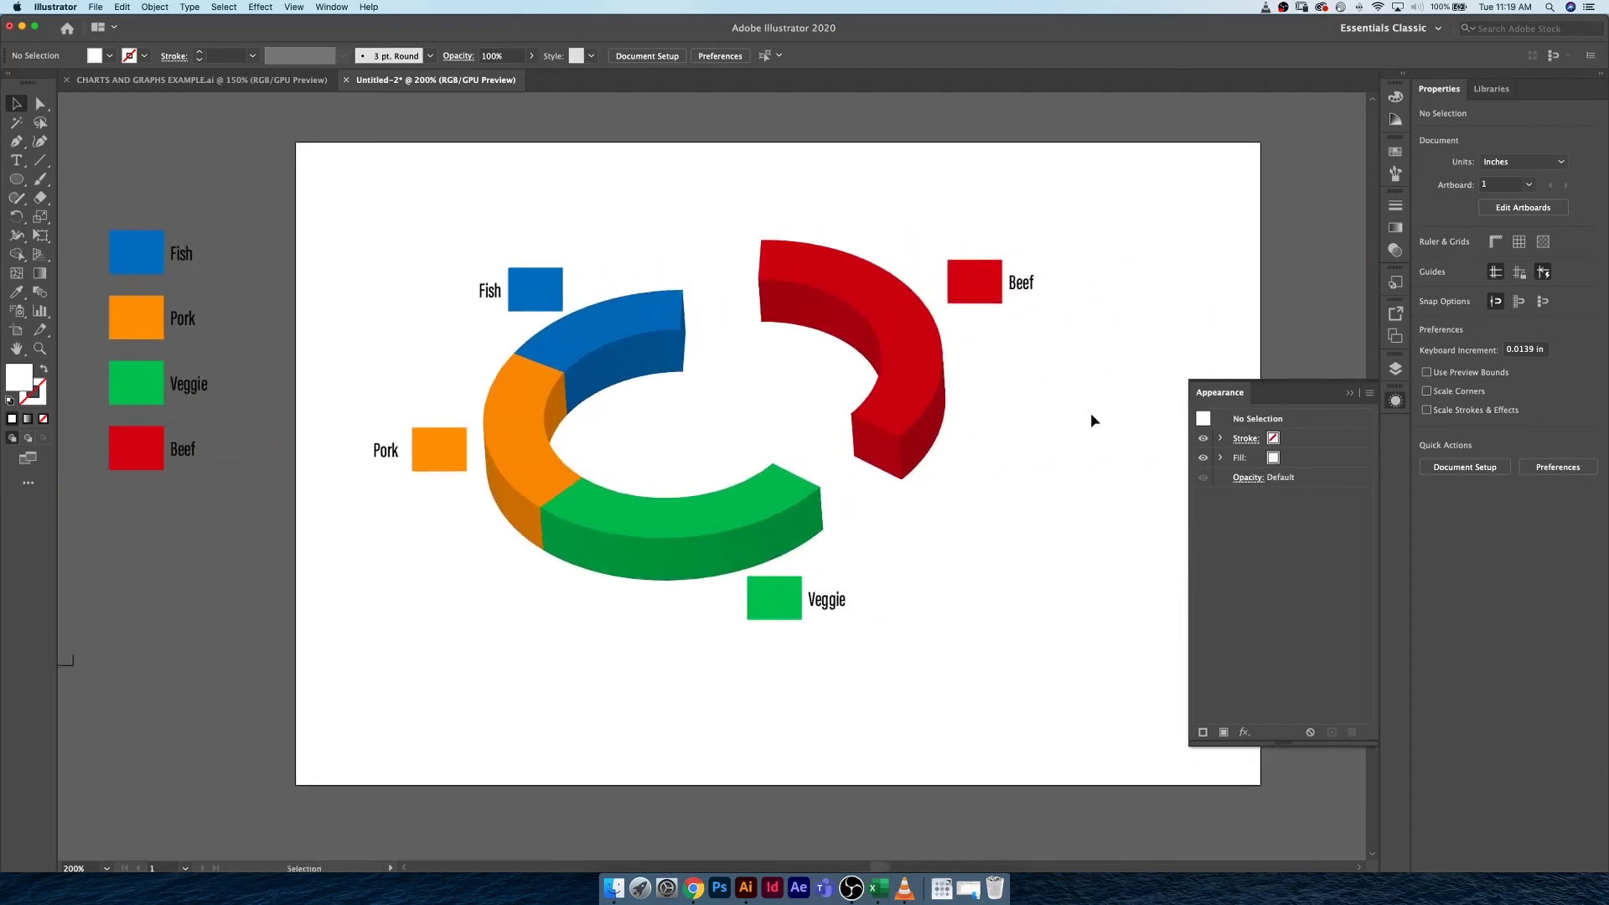
key("super+minus")
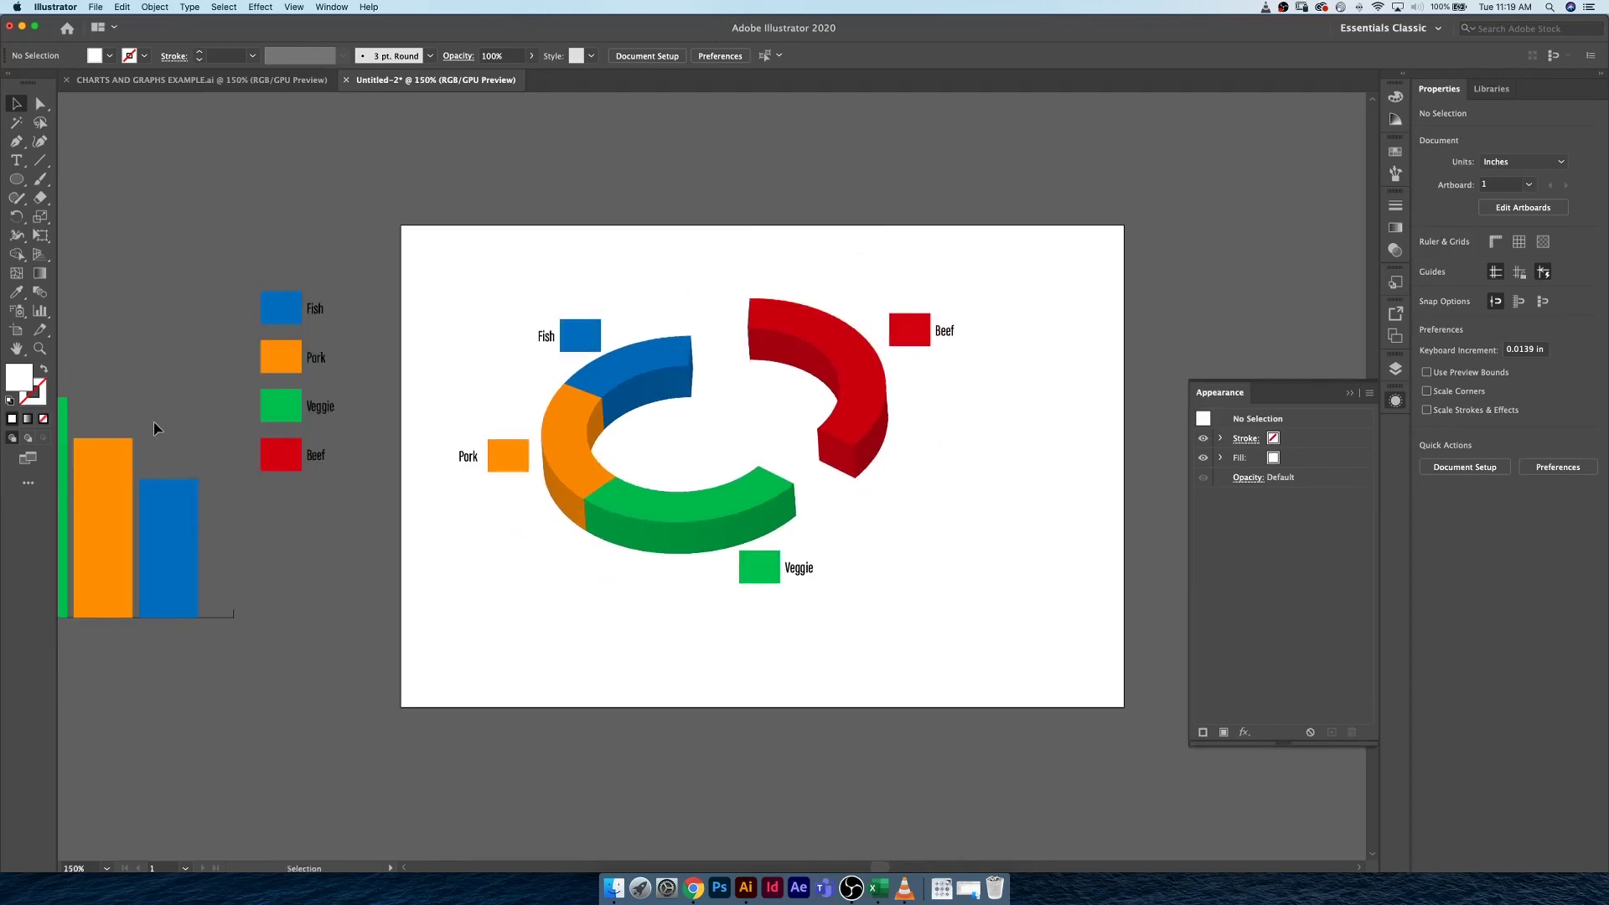